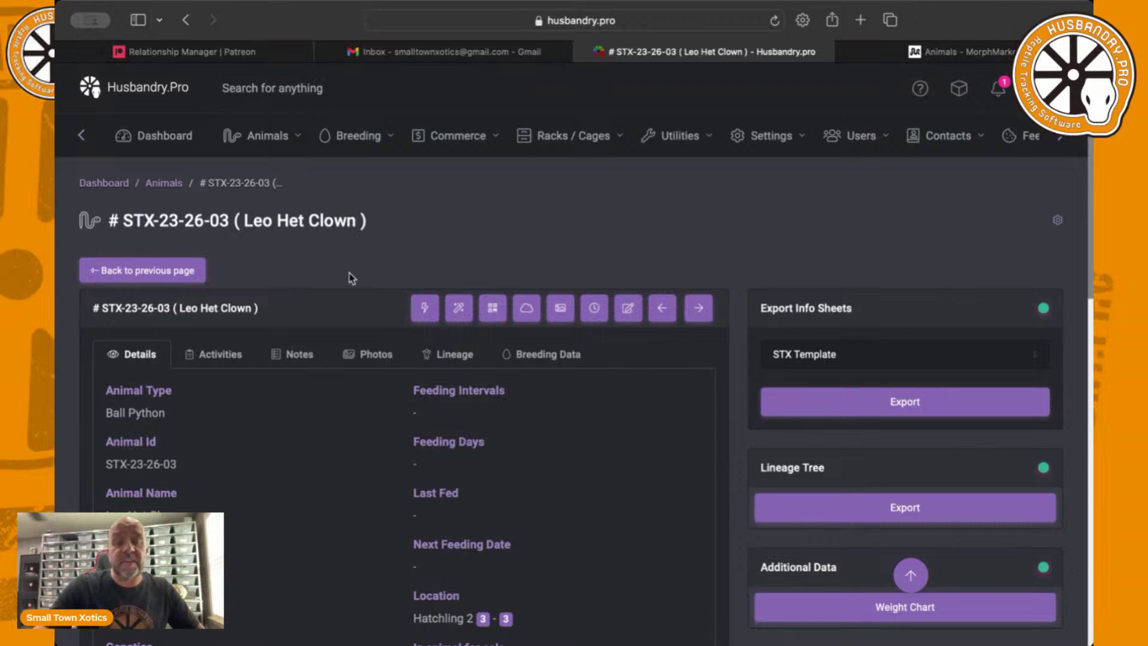
Examine the details of animal STX-23-26-03, including its genetics, parents, location and sale information
{"action": "scroll", "coordinate": [333, 239], "scroll_direction": "down", "scroll_amount": 5}
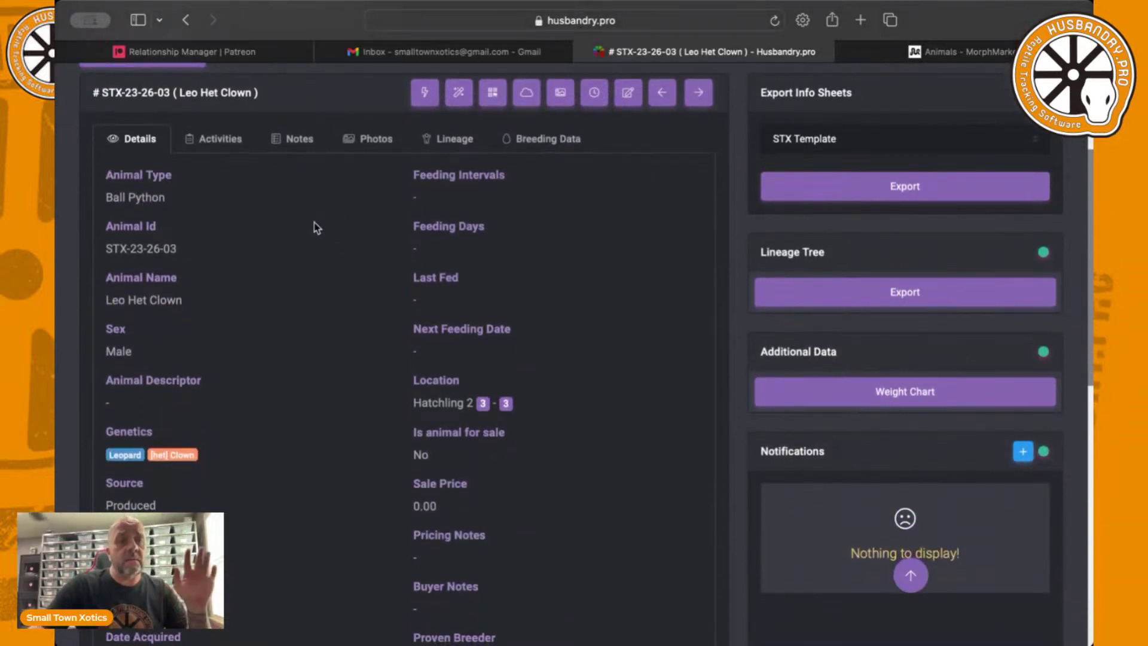
{"action": "scroll", "coordinate": [317, 229], "scroll_direction": "up", "scroll_amount": 5}
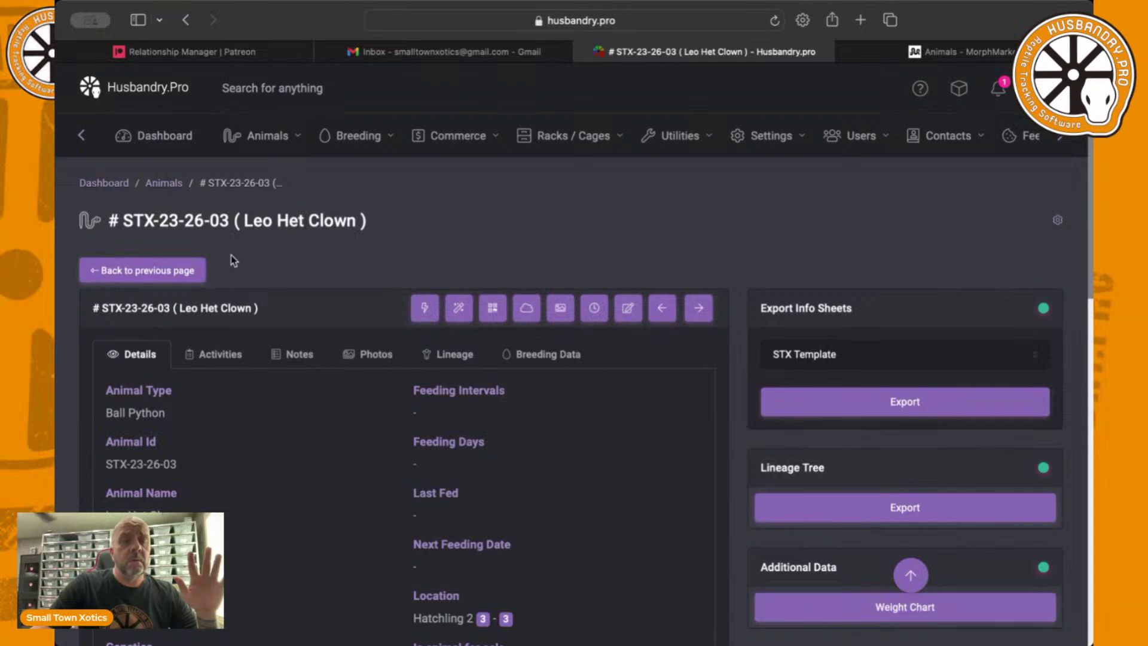
{"action": "scroll", "coordinate": [230, 255], "scroll_direction": "down", "scroll_amount": 3}
{"action": "scroll", "coordinate": [233, 261], "scroll_direction": "down", "scroll_amount": 2}
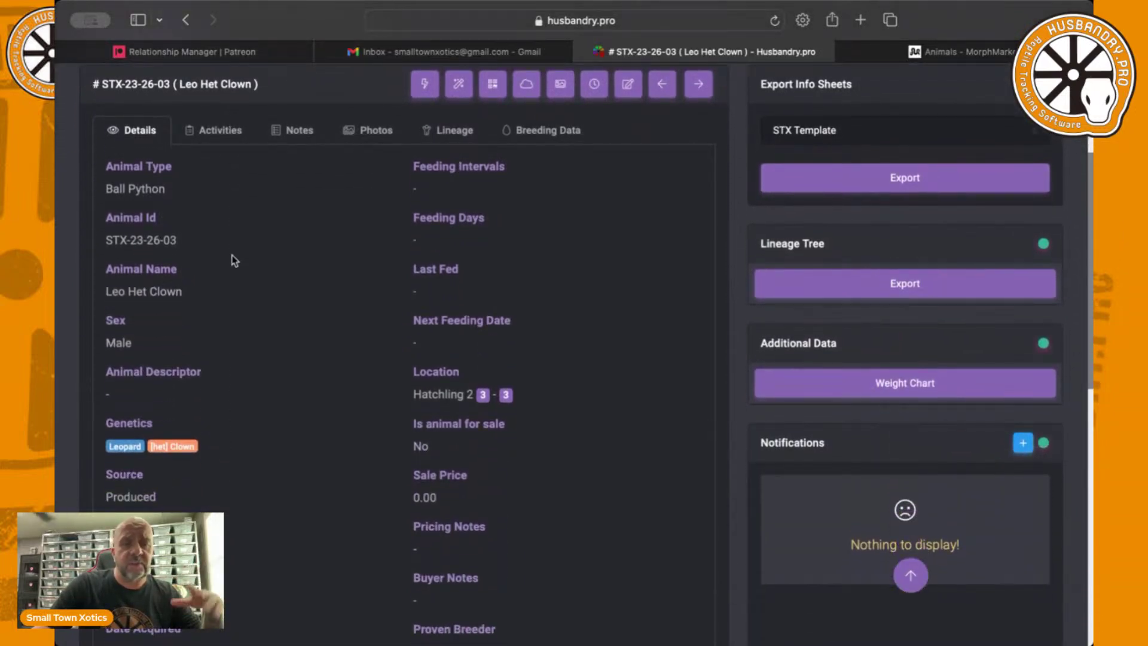
{"action": "scroll", "coordinate": [233, 261], "scroll_direction": "down", "scroll_amount": 3}
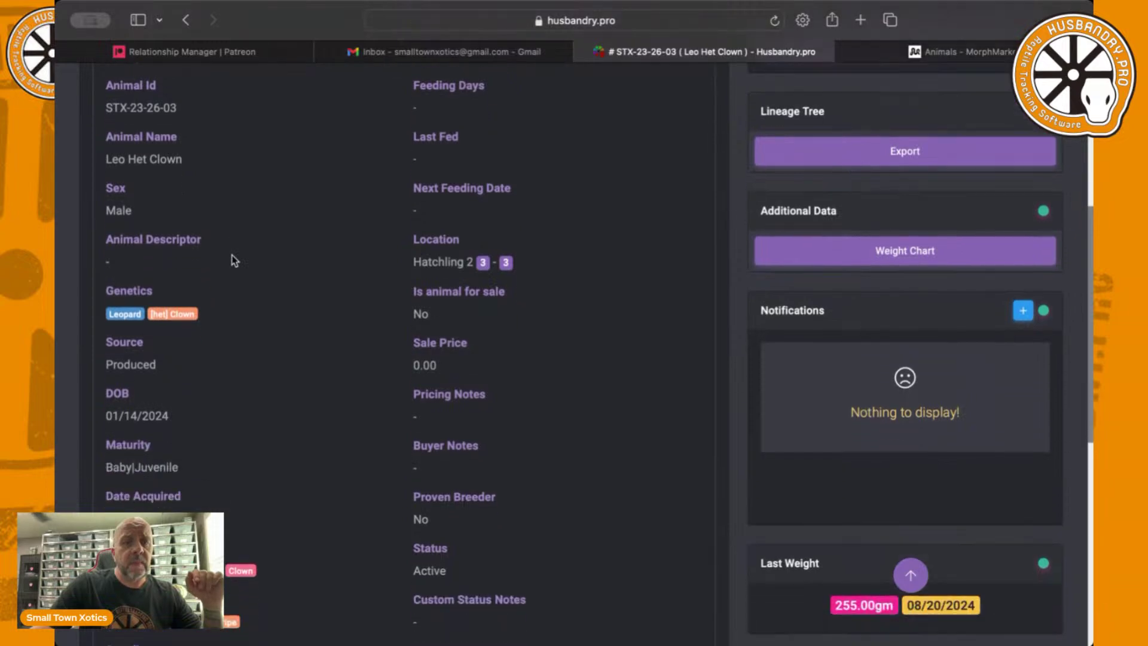
{"action": "scroll", "coordinate": [233, 261], "scroll_direction": "down", "scroll_amount": 2}
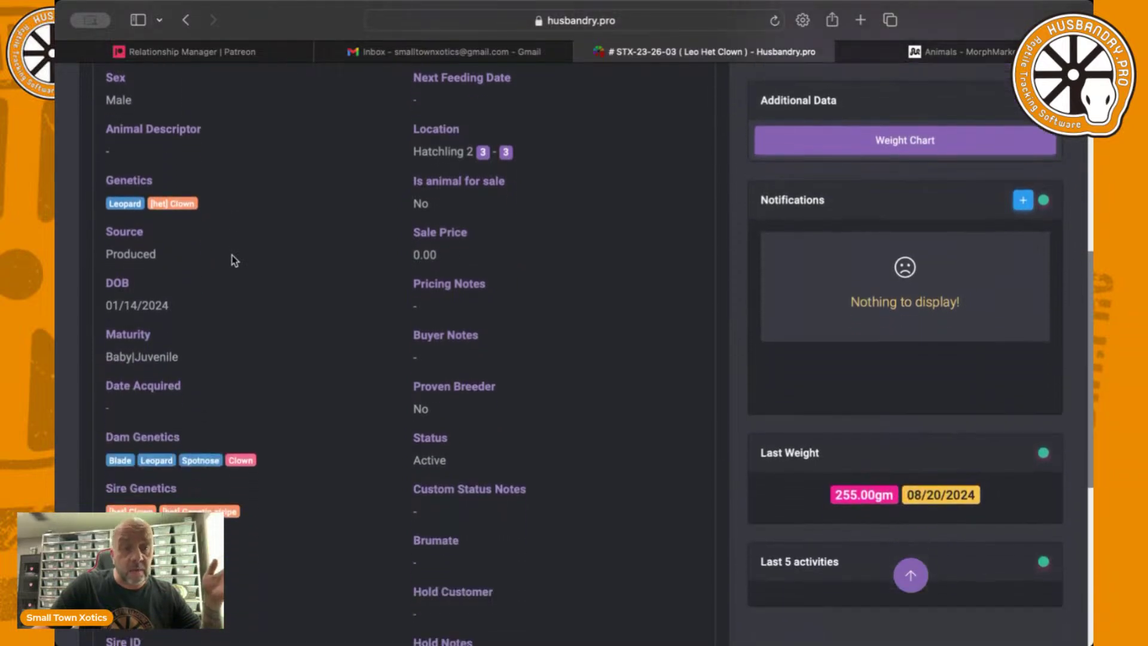
{"action": "scroll", "coordinate": [233, 261], "scroll_direction": "down", "scroll_amount": 4}
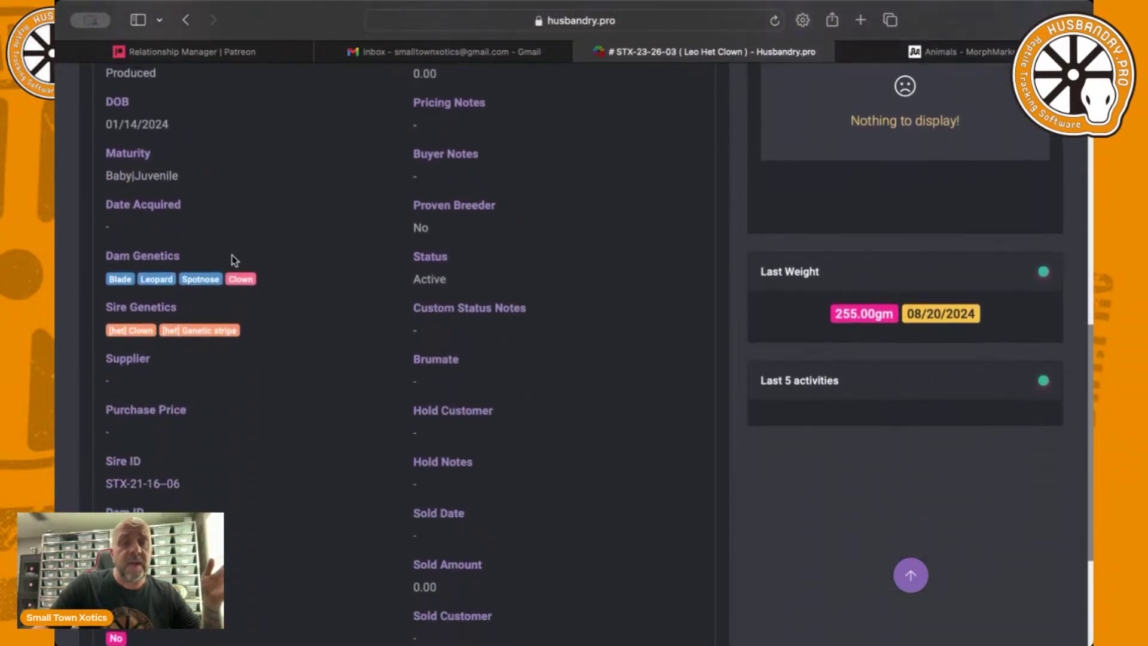
{"action": "scroll", "coordinate": [233, 261], "scroll_direction": "up", "scroll_amount": 6}
{"action": "scroll", "coordinate": [233, 260], "scroll_direction": "up", "scroll_amount": 7}
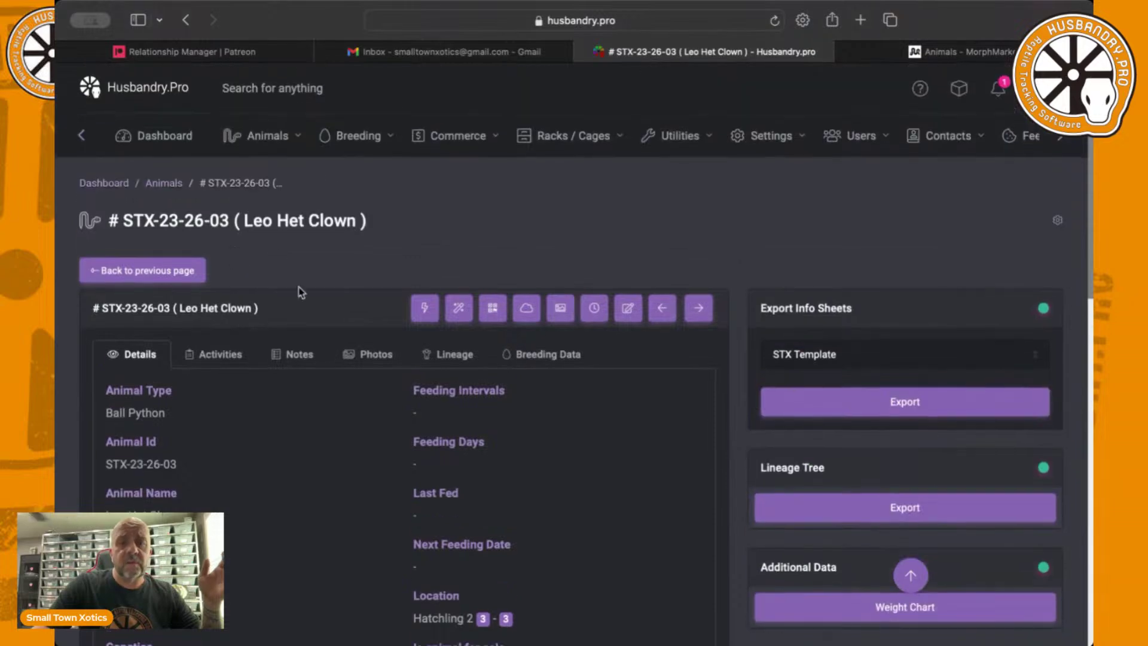
Open the animal's record for editing and enter "Leo Het Clown" as its animal descriptor
{"action": "left_click", "coordinate": [629, 310]}
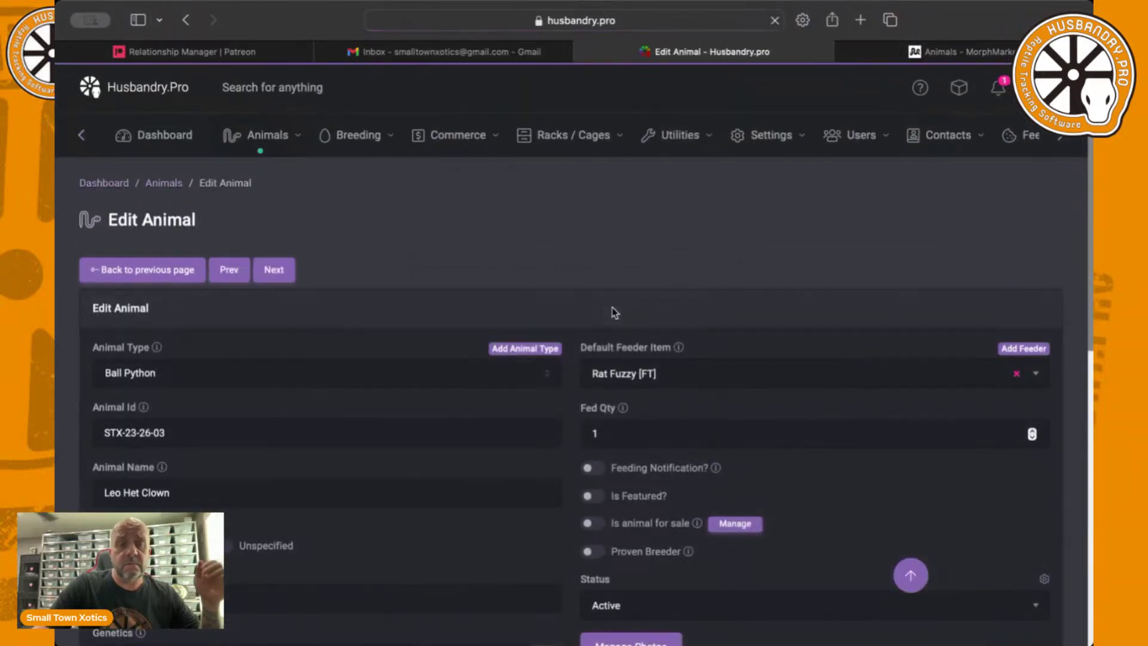
{"action": "scroll", "coordinate": [338, 314], "scroll_direction": "down", "scroll_amount": 5}
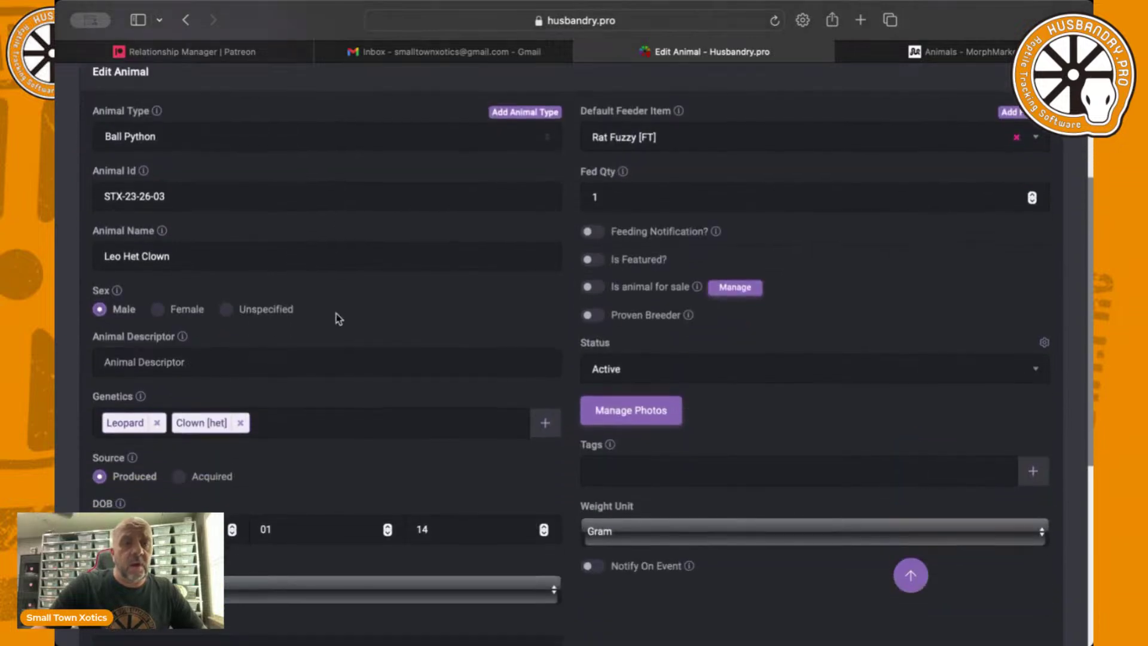
{"action": "scroll", "coordinate": [336, 313], "scroll_direction": "down", "scroll_amount": 1}
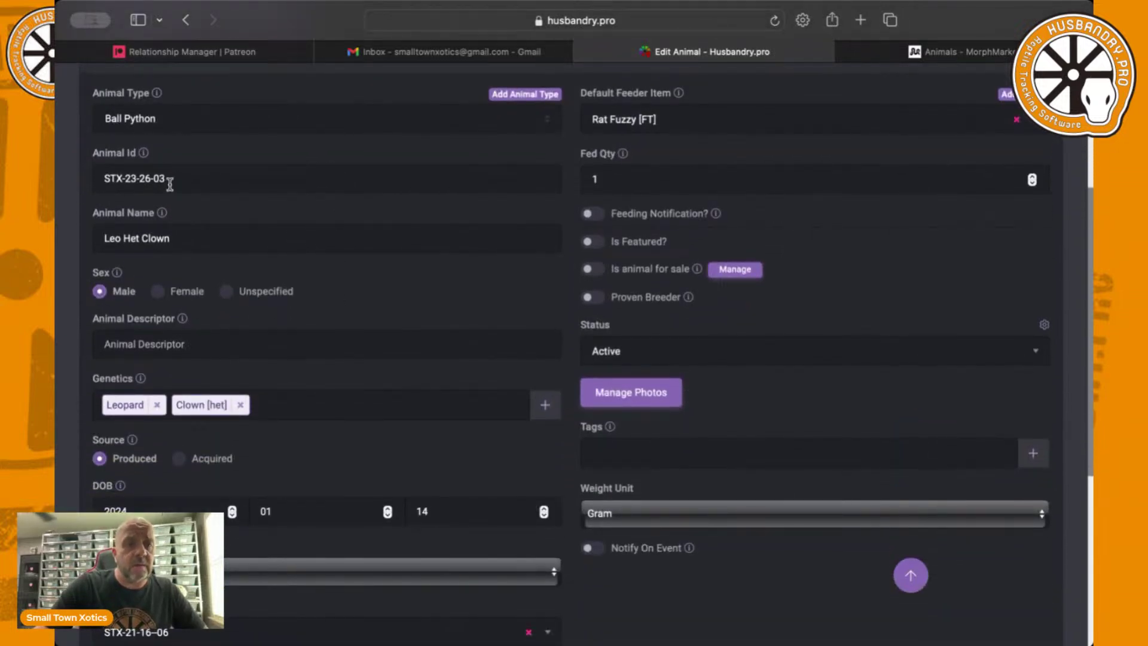
{"action": "scroll", "coordinate": [169, 184], "scroll_direction": "down", "scroll_amount": 2}
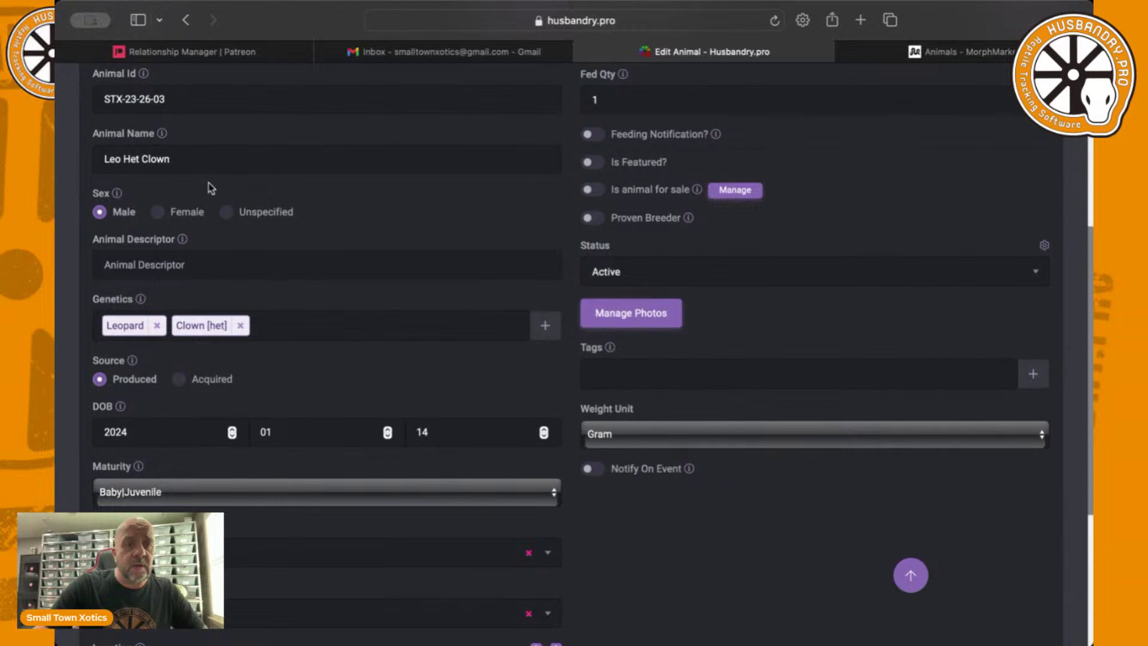
{"action": "scroll", "coordinate": [211, 188], "scroll_direction": "down", "scroll_amount": 1}
{"action": "scroll", "coordinate": [180, 167], "scroll_direction": "up", "scroll_amount": 1}
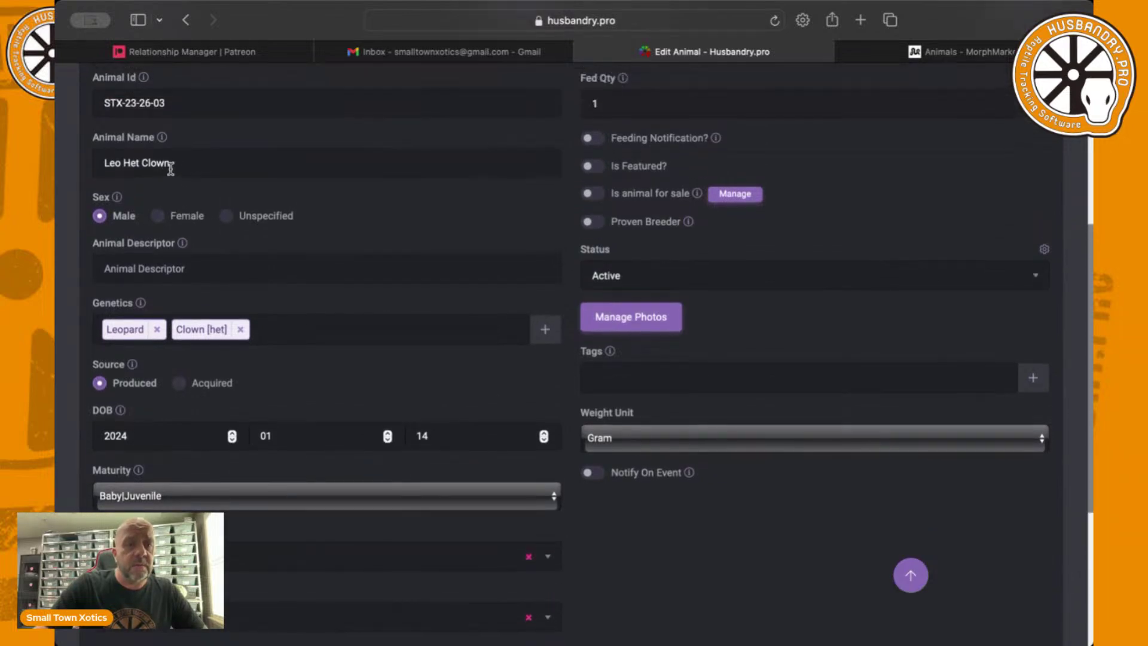
{"action": "left_click", "coordinate": [175, 165]}
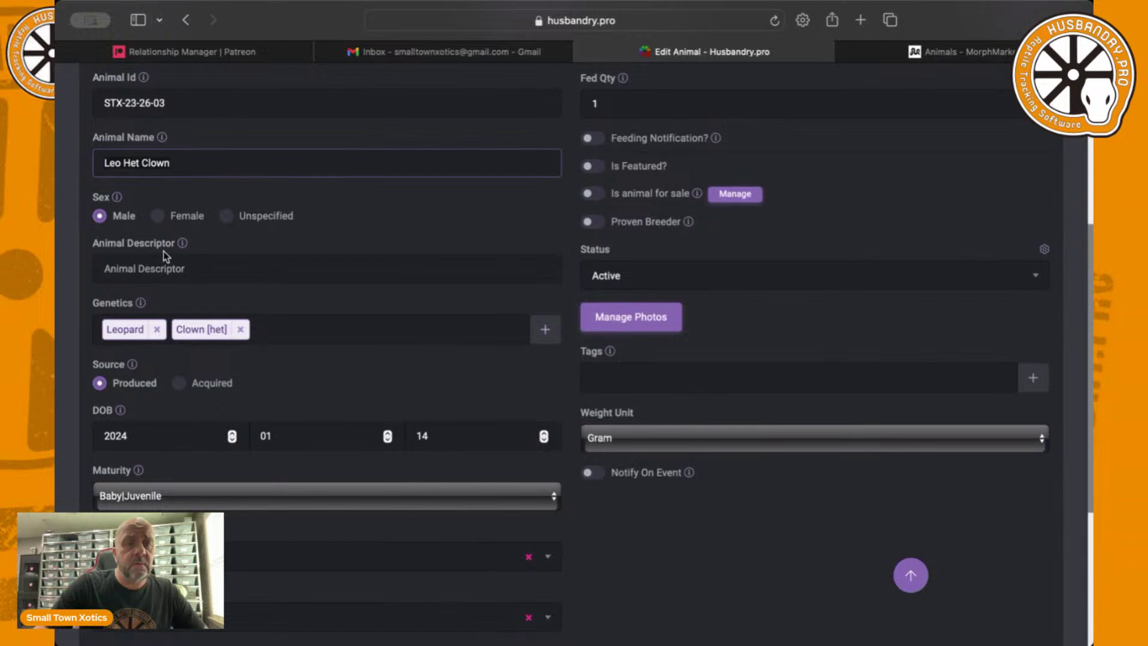
{"action": "left_click", "coordinate": [143, 276]}
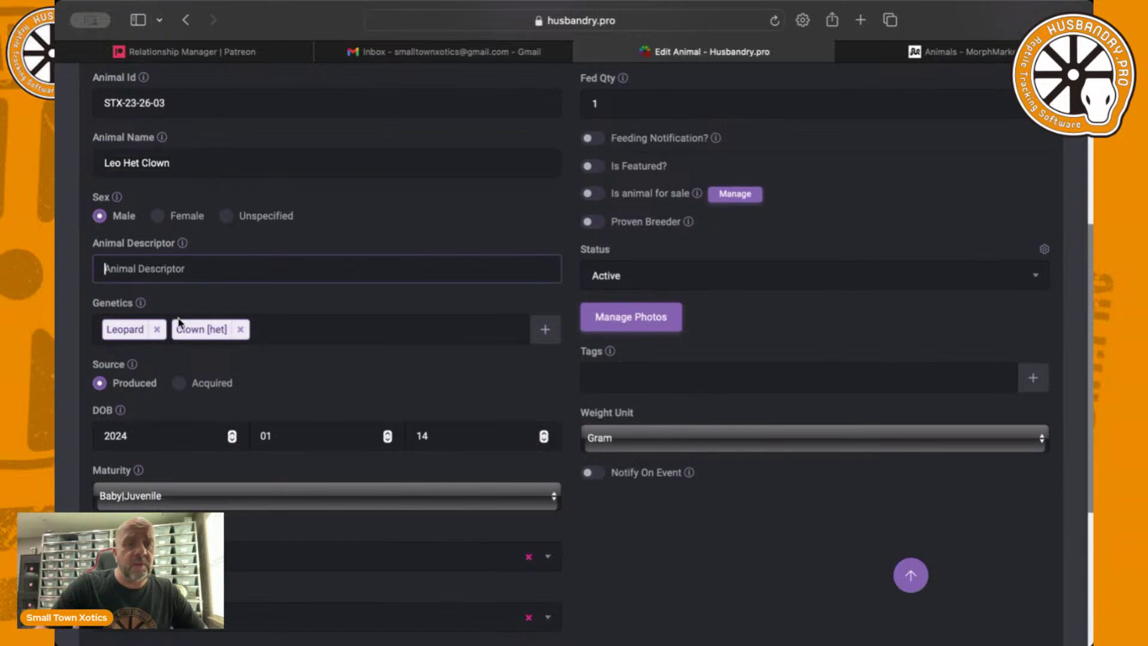
{"action": "type", "text": "Leo Het Clown"}
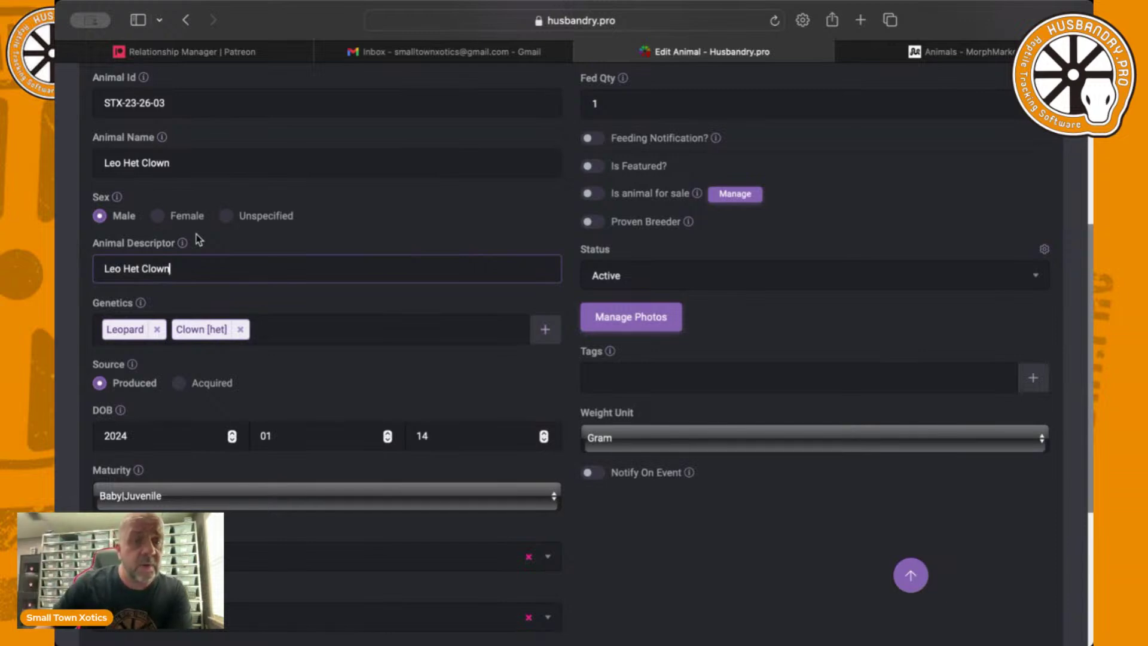
Review the remaining fields of the animal's edit form and look at its photo upload dialog
{"action": "scroll", "coordinate": [236, 293], "scroll_direction": "down", "scroll_amount": 5}
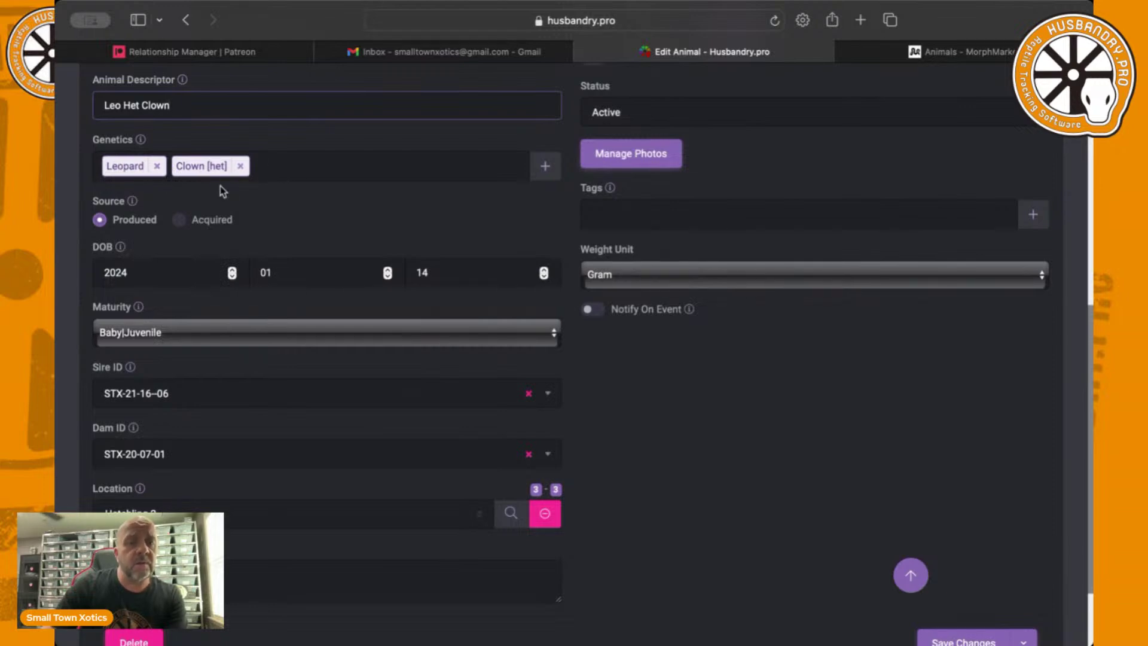
{"action": "scroll", "coordinate": [236, 207], "scroll_direction": "down", "scroll_amount": 3}
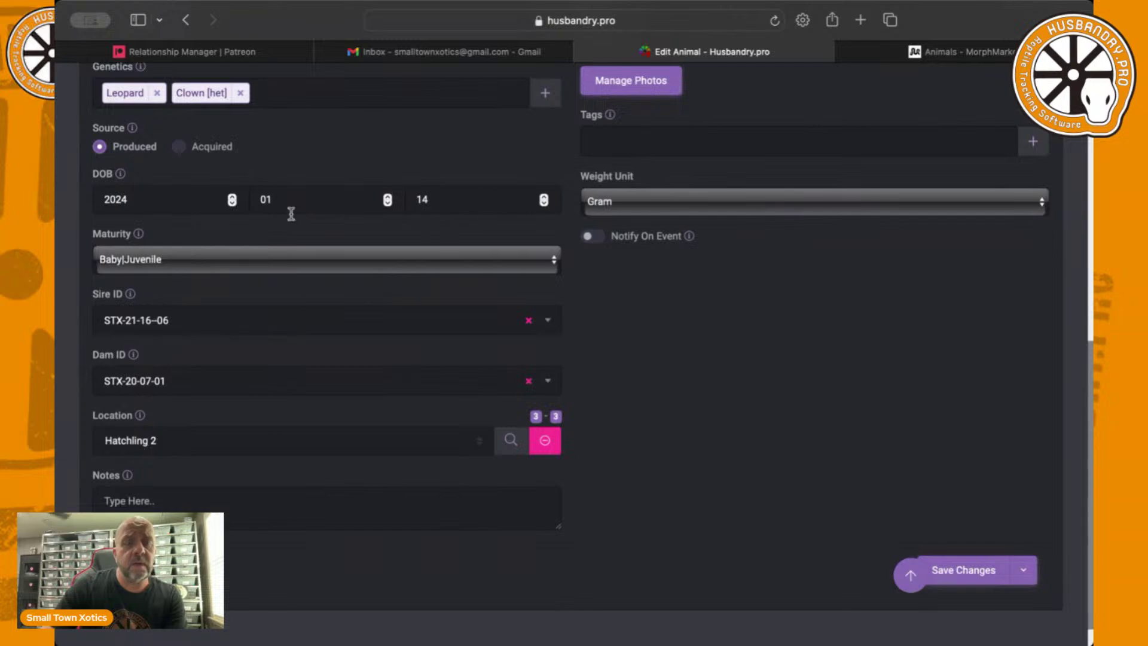
{"action": "scroll", "coordinate": [233, 255], "scroll_direction": "down", "scroll_amount": 1}
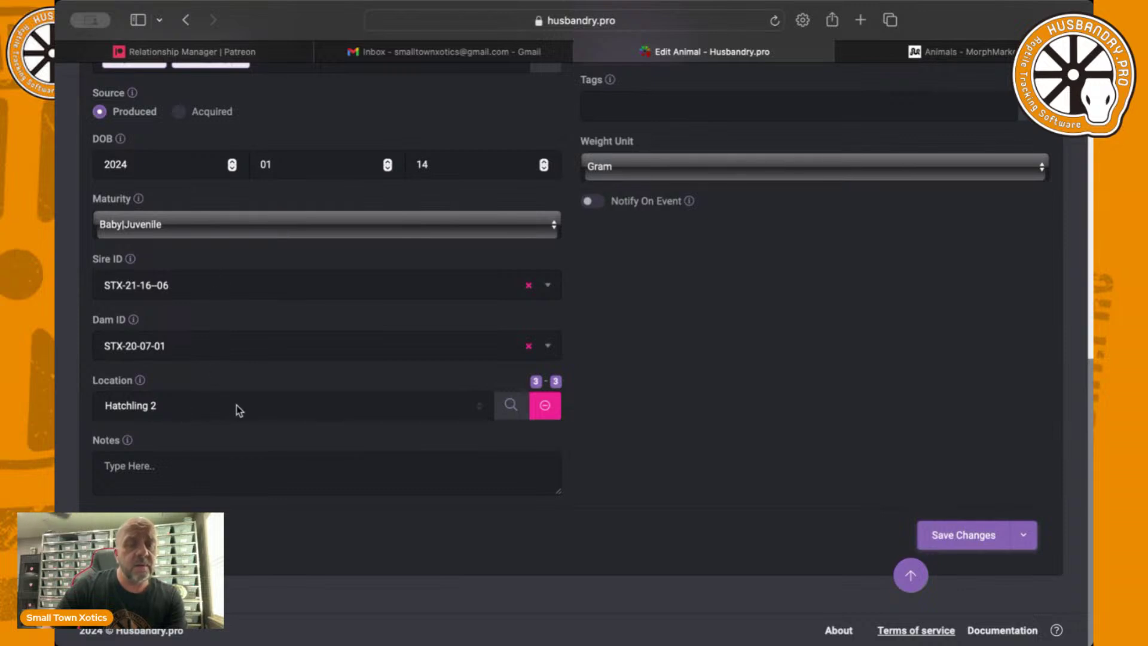
{"action": "scroll", "coordinate": [253, 408], "scroll_direction": "up", "scroll_amount": 5}
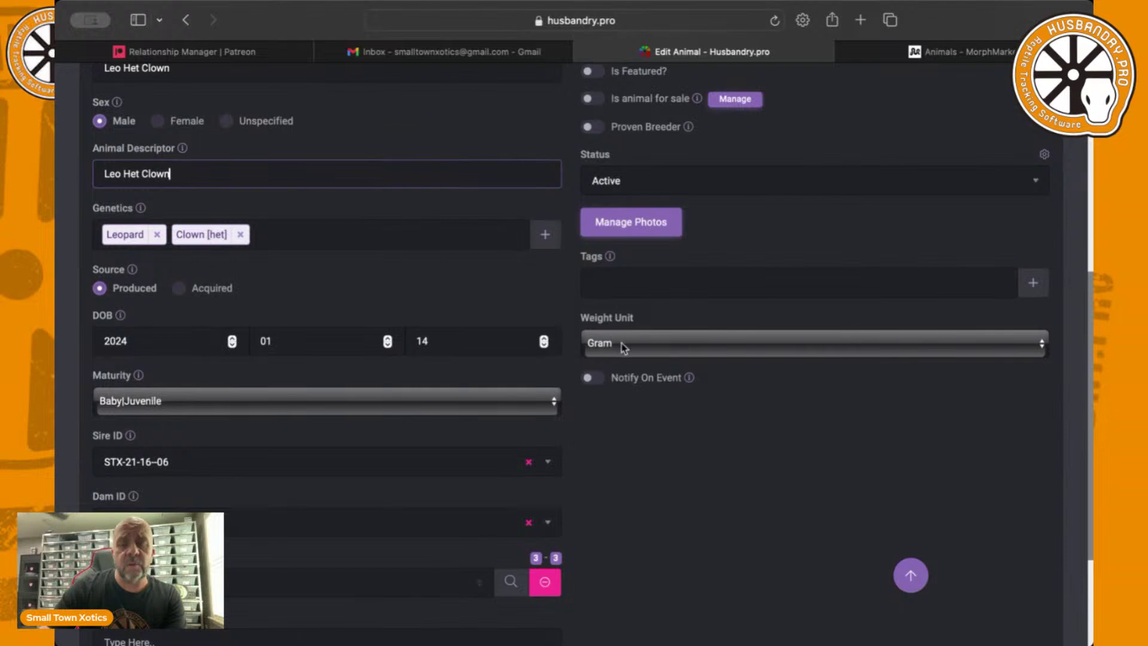
{"action": "scroll", "coordinate": [647, 339], "scroll_direction": "up", "scroll_amount": 8}
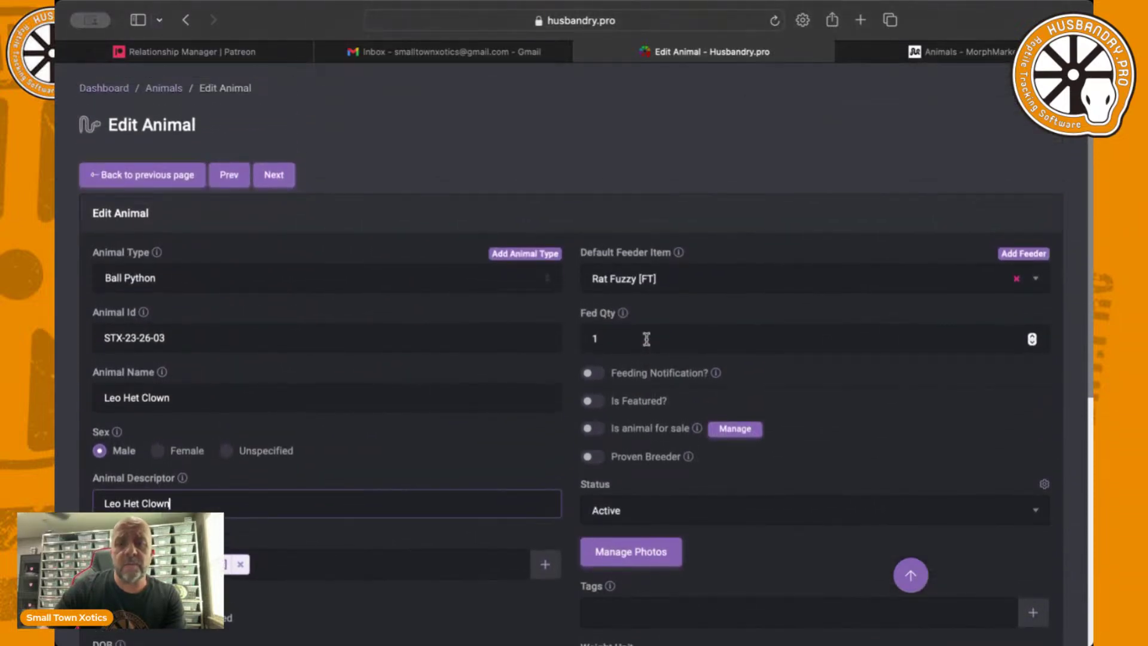
{"action": "scroll", "coordinate": [647, 340], "scroll_direction": "down", "scroll_amount": 2}
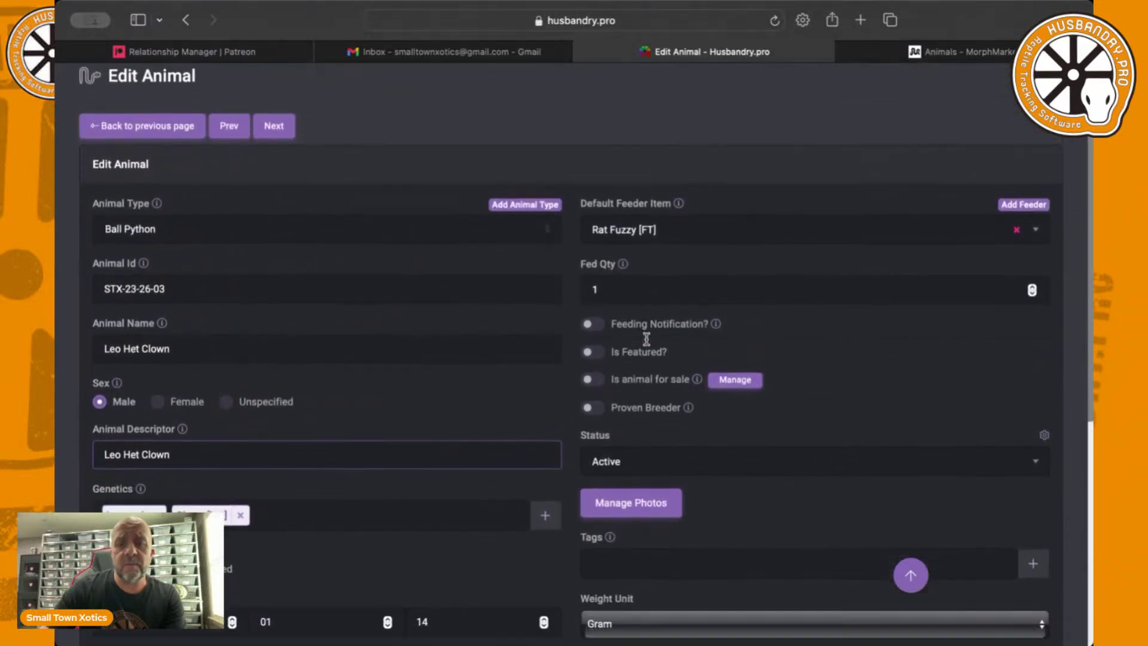
{"action": "left_click", "coordinate": [645, 507]}
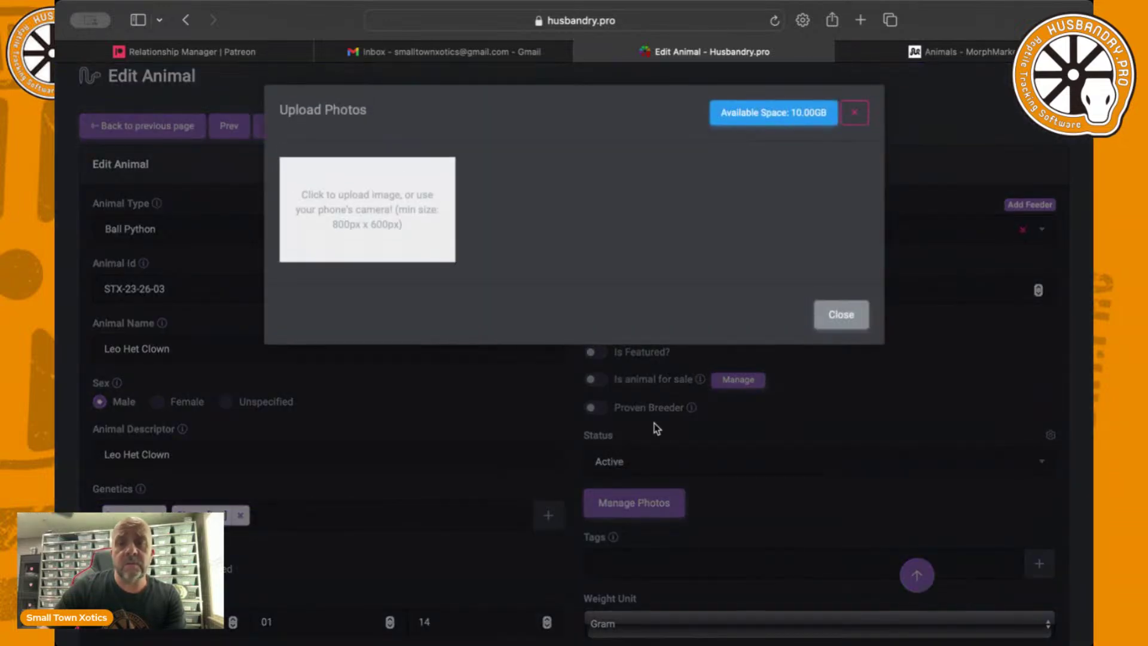
{"action": "left_click", "coordinate": [841, 316]}
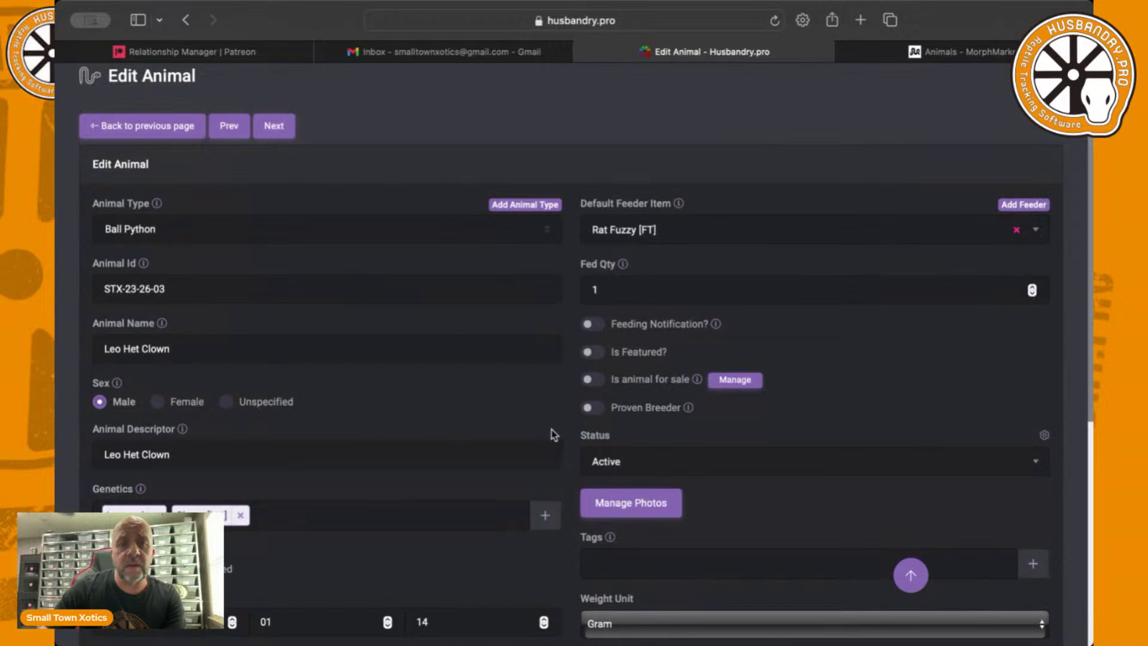
Mark the animal as for sale and set its sale price to 100.00
{"action": "scroll", "coordinate": [652, 502], "scroll_direction": "down", "scroll_amount": 1}
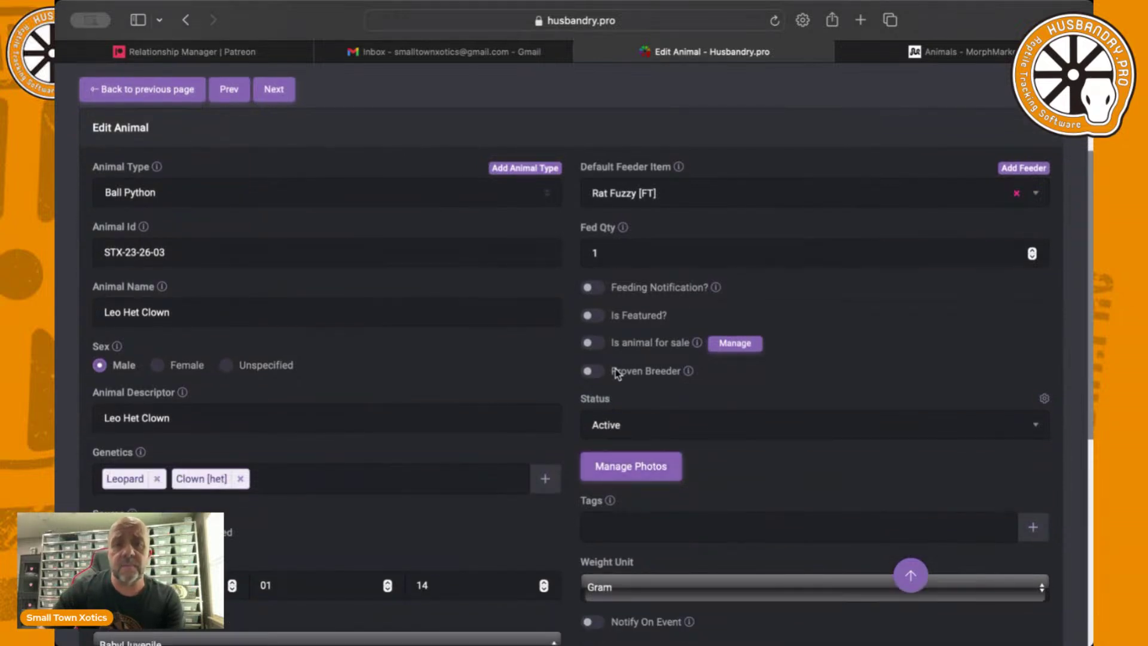
{"action": "scroll", "coordinate": [610, 359], "scroll_direction": "up", "scroll_amount": 2}
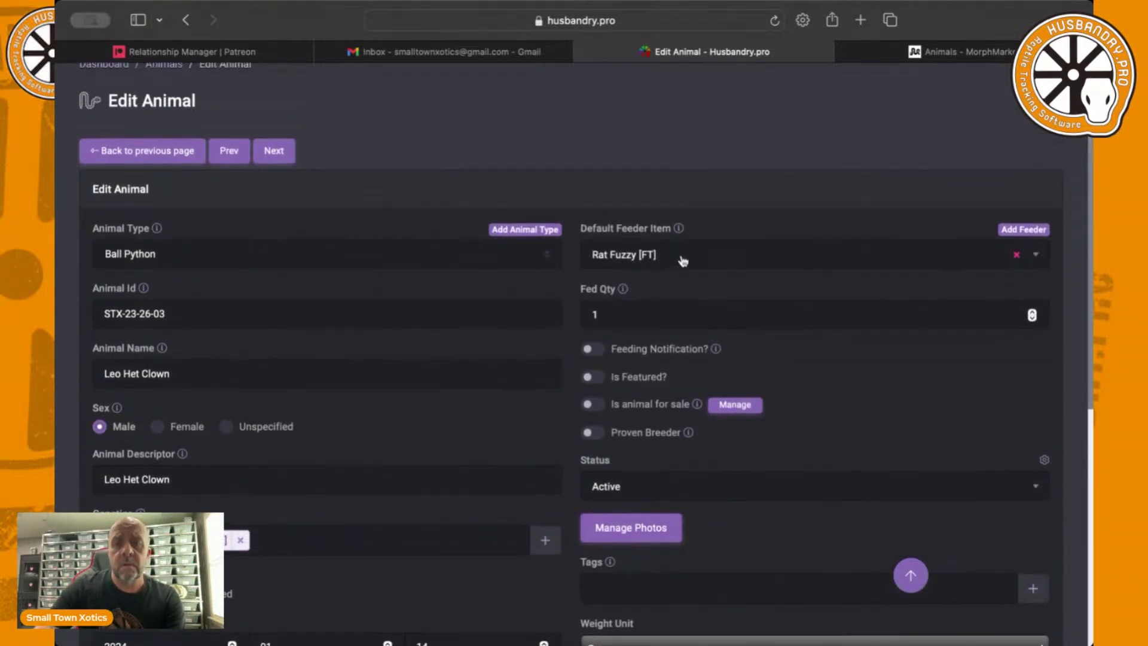
{"action": "left_click", "coordinate": [589, 405]}
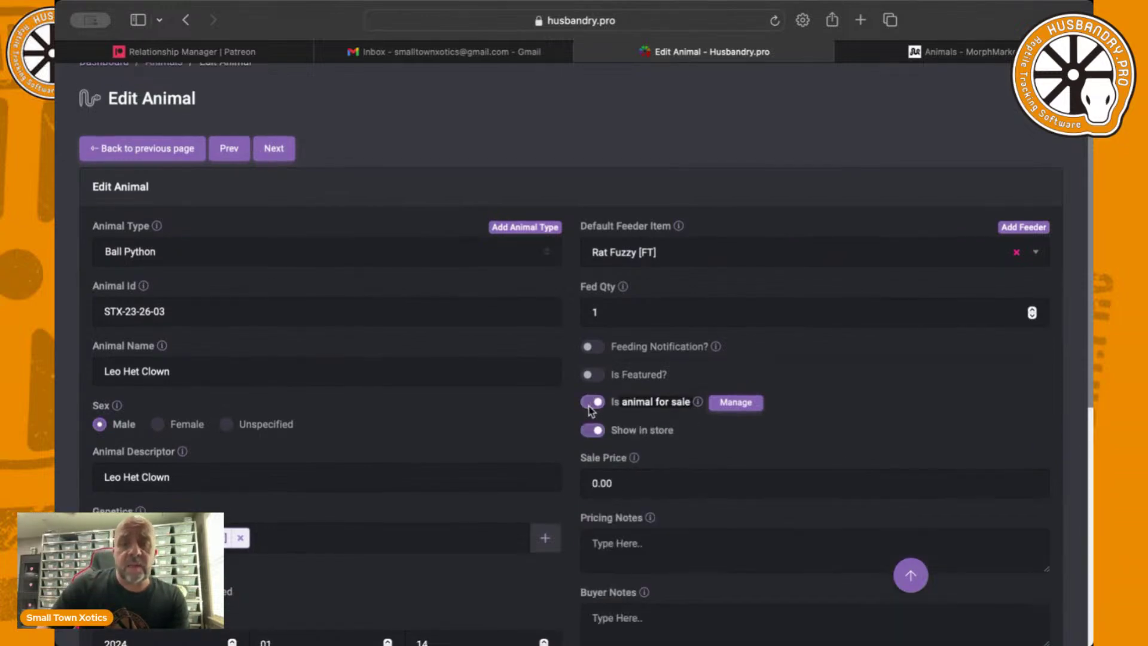
{"action": "scroll", "coordinate": [669, 393], "scroll_direction": "down", "scroll_amount": 3}
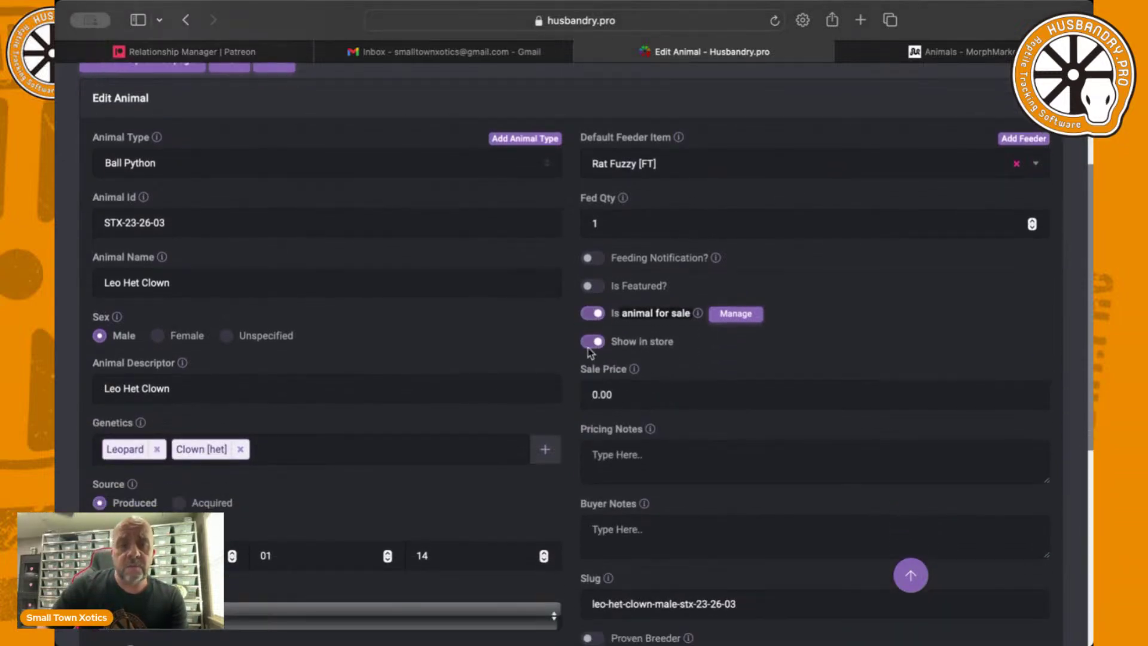
{"action": "scroll", "coordinate": [667, 345], "scroll_direction": "down", "scroll_amount": 2}
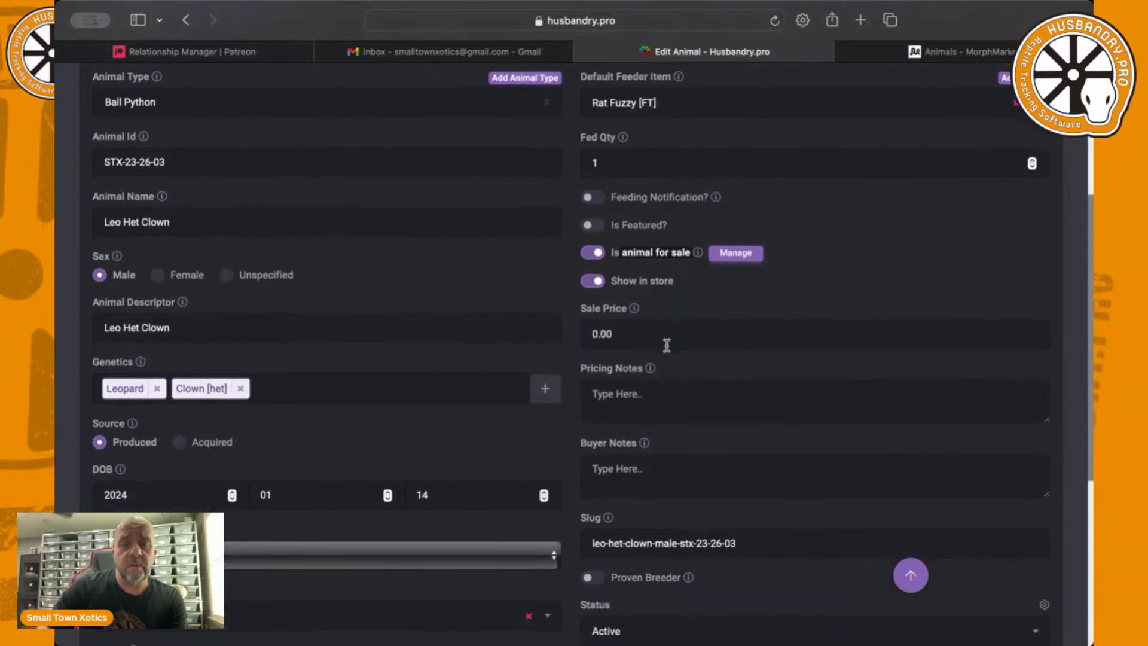
{"action": "left_click", "coordinate": [593, 335]}
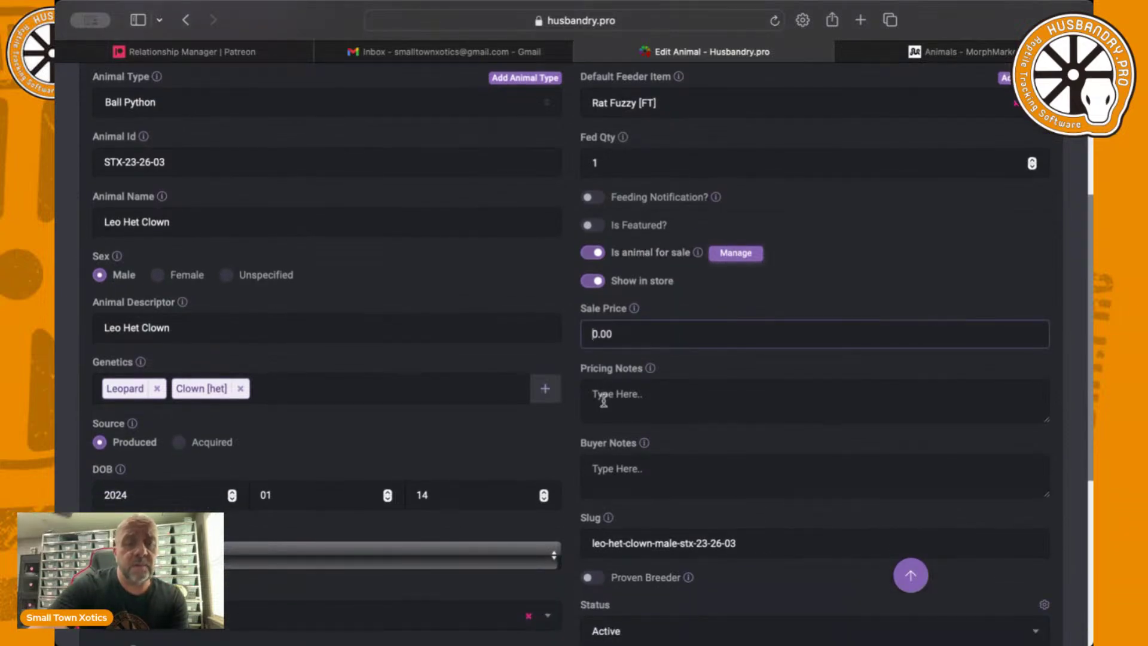
{"action": "type", "text": "10"}
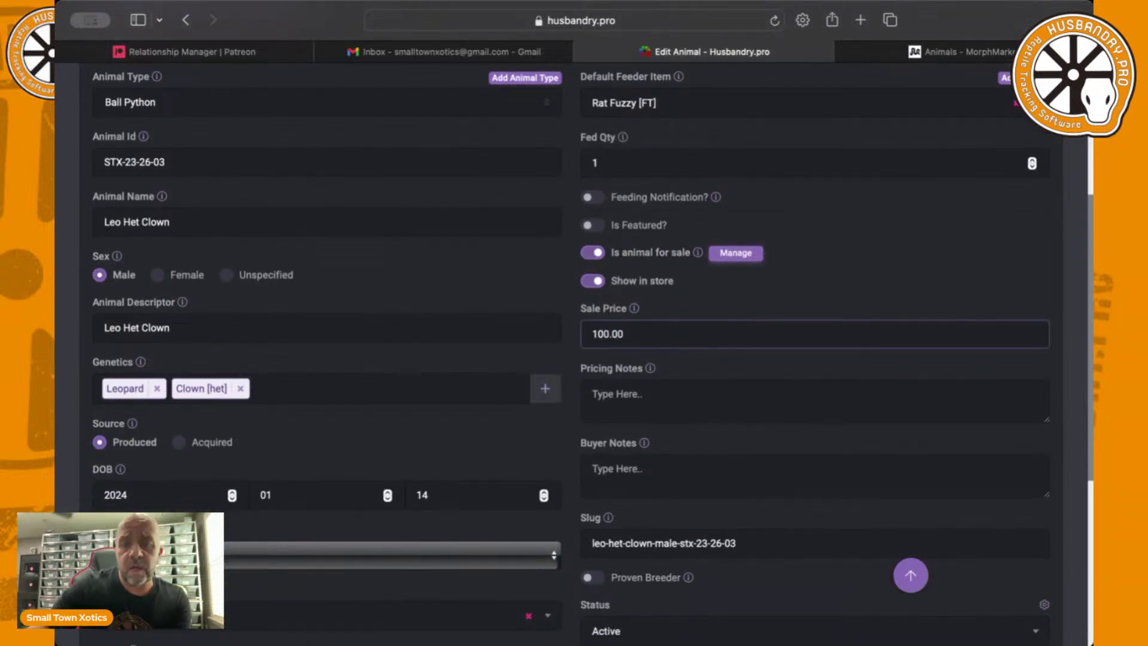
Save the changes to the animal's record after checking the rest of the form
{"action": "scroll", "coordinate": [653, 401], "scroll_direction": "down", "scroll_amount": 5}
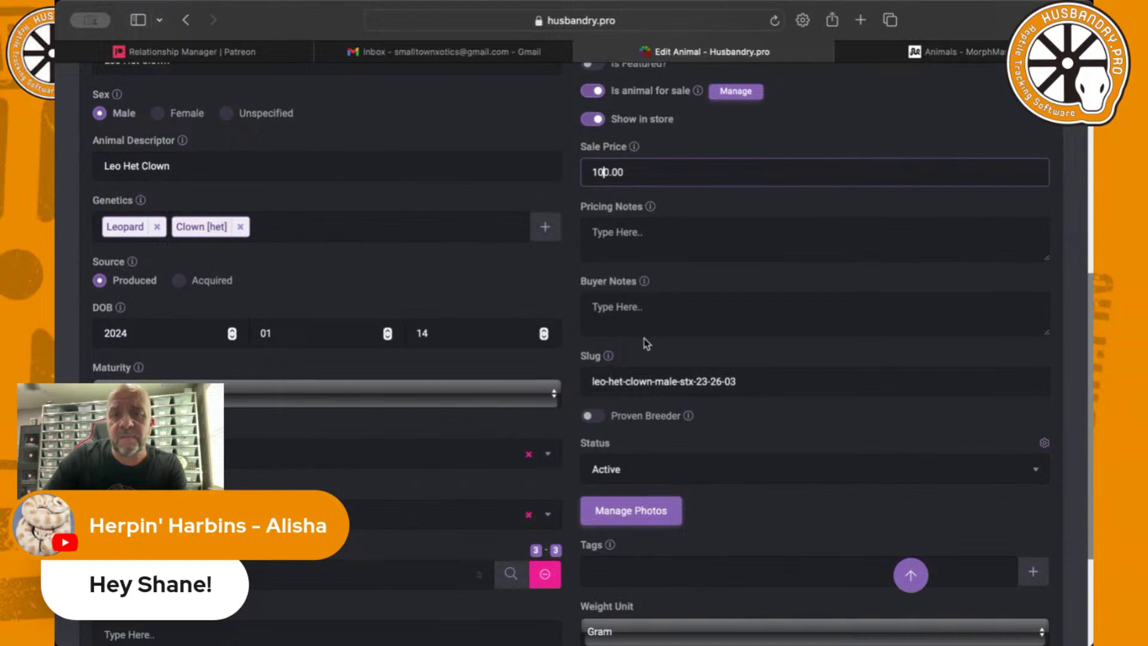
{"action": "scroll", "coordinate": [644, 339], "scroll_direction": "down", "scroll_amount": 2}
{"action": "scroll", "coordinate": [682, 328], "scroll_direction": "down", "scroll_amount": 3}
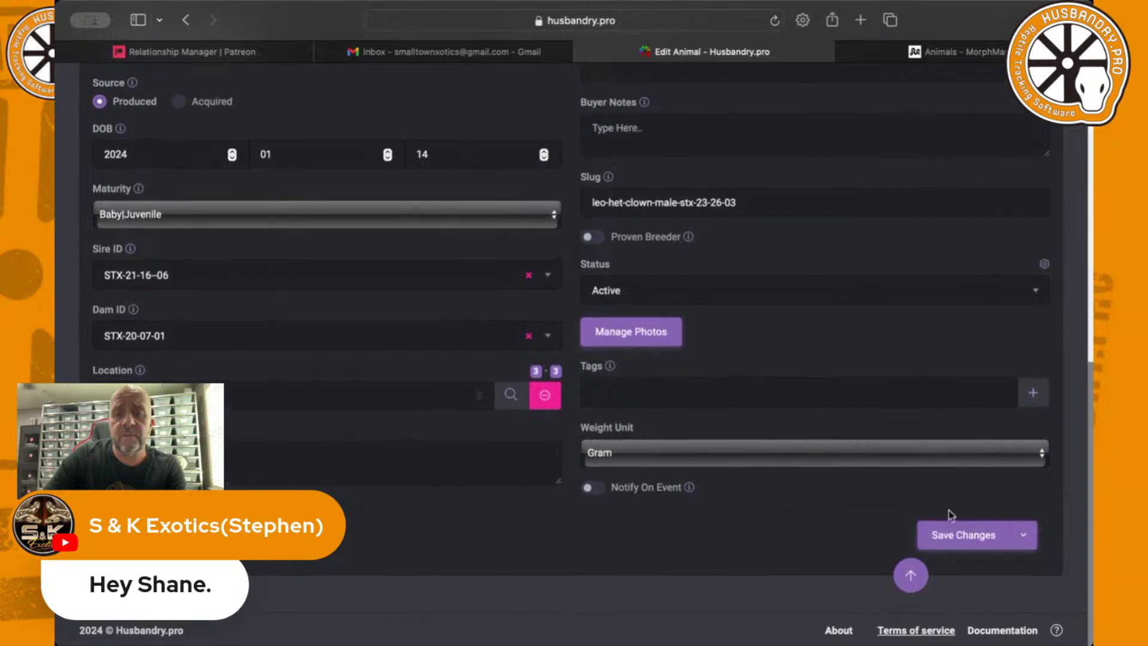
{"action": "left_click", "coordinate": [974, 538]}
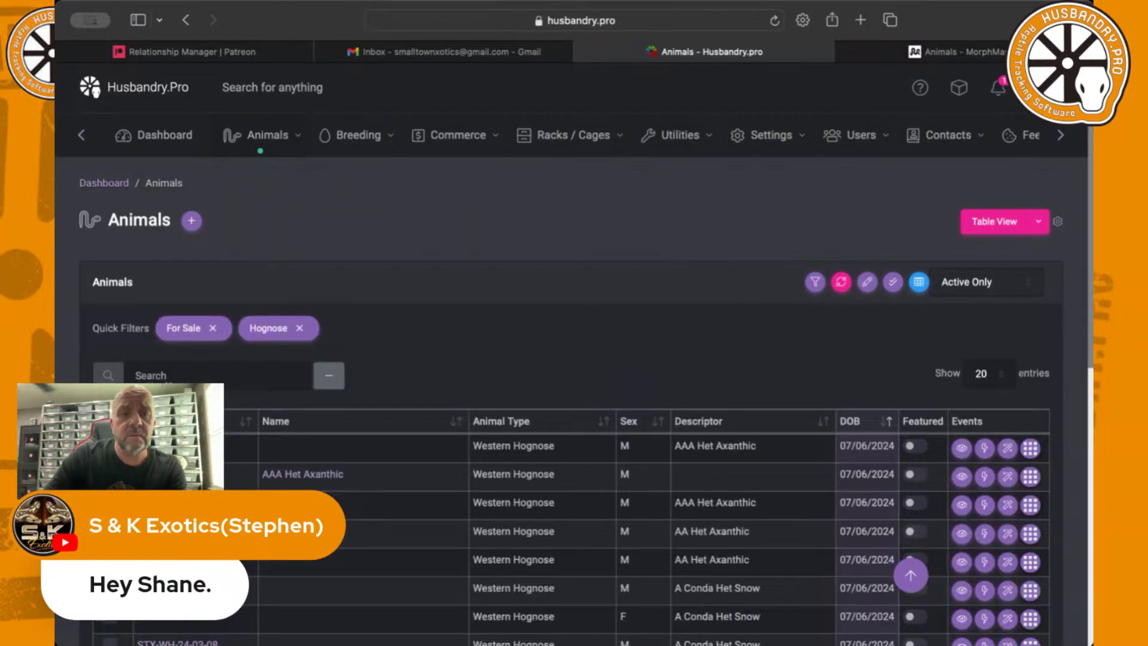
Filter the animals list to those for sale and open the record of the ball python Leo Het Clown
{"action": "scroll", "coordinate": [174, 379], "scroll_direction": "down", "scroll_amount": 2}
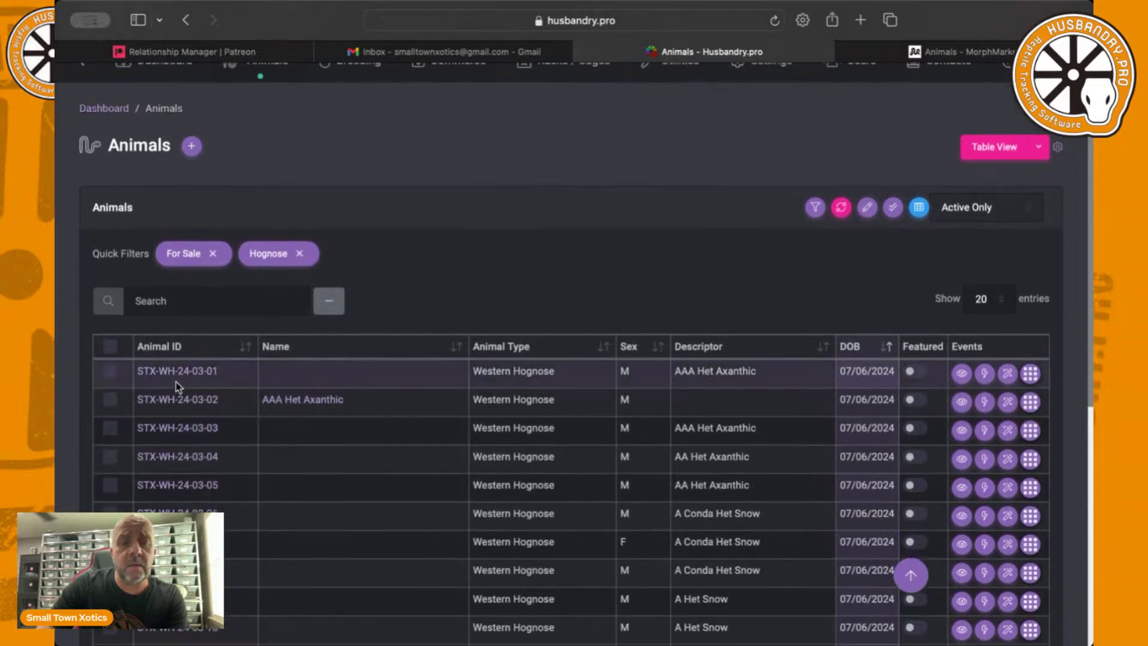
{"action": "scroll", "coordinate": [176, 382], "scroll_direction": "down", "scroll_amount": 1}
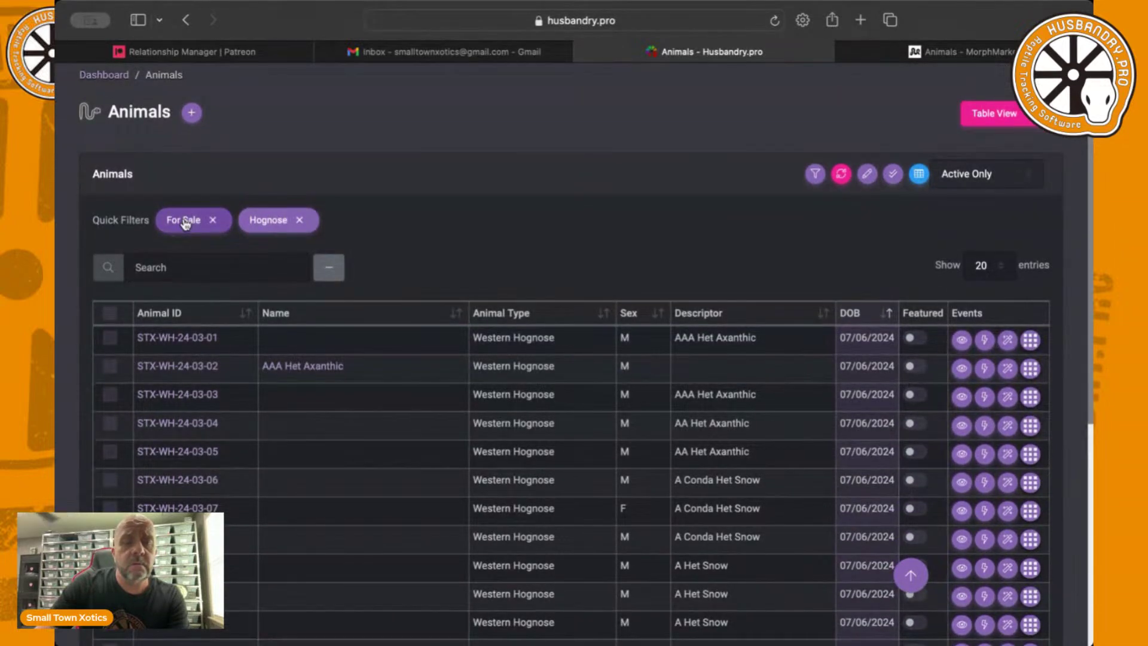
{"action": "left_click", "coordinate": [186, 222]}
{"action": "scroll", "coordinate": [487, 338], "scroll_direction": "down", "scroll_amount": 2}
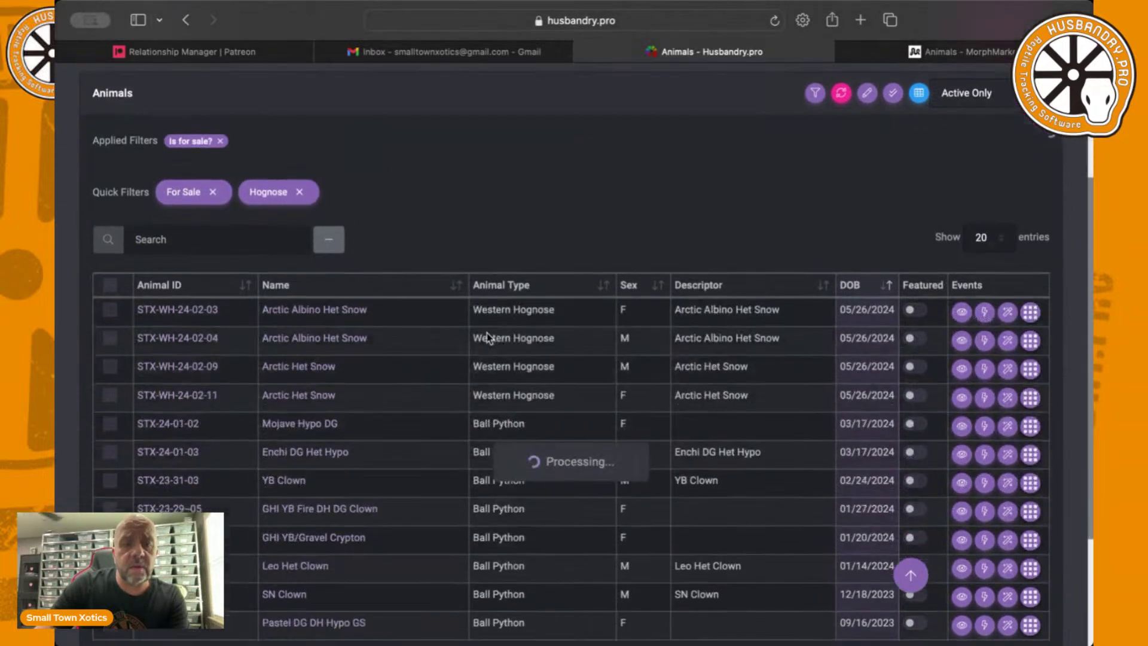
{"action": "scroll", "coordinate": [488, 338], "scroll_direction": "down", "scroll_amount": 4}
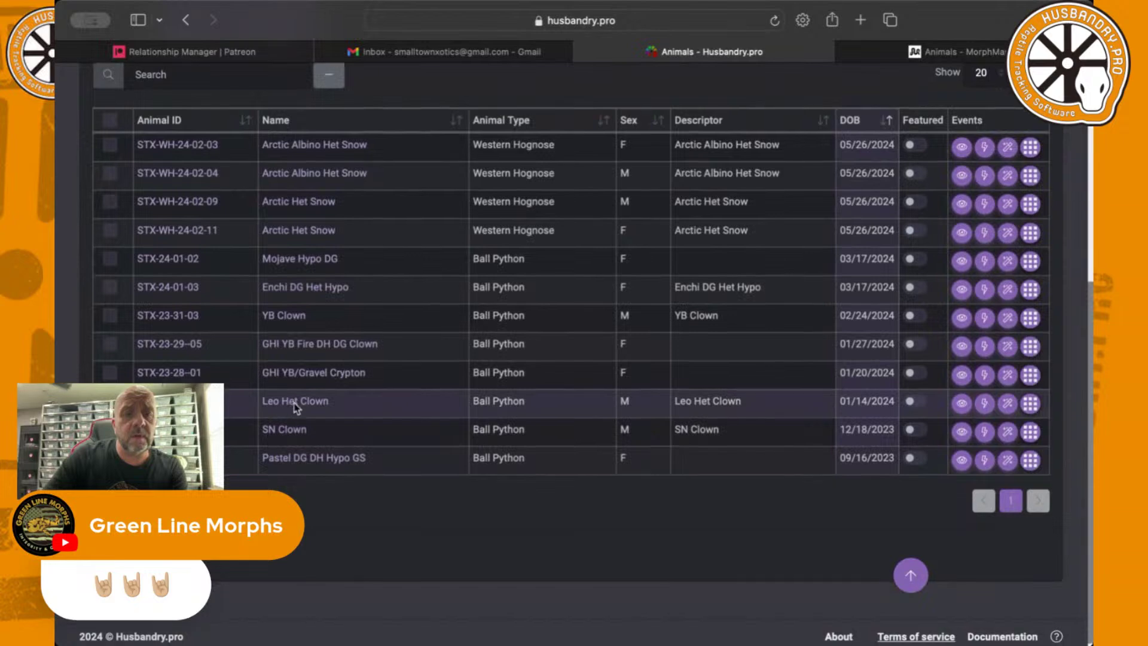
{"action": "left_click", "coordinate": [294, 403]}
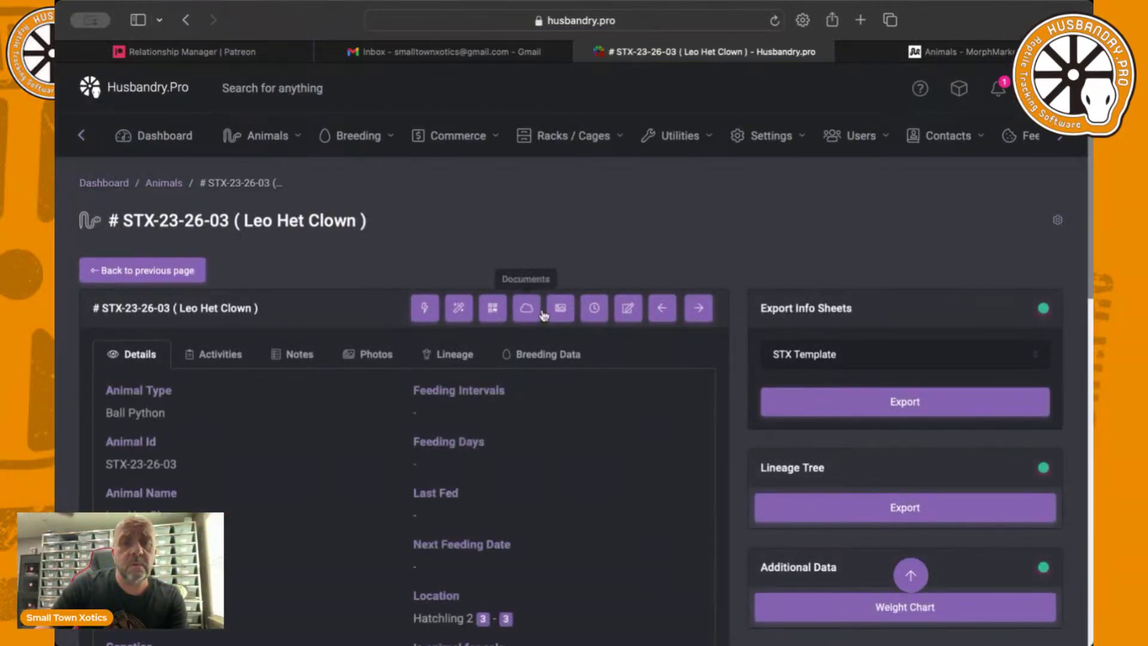
Upload two photos of the coiled snake to the animal's record, accepting the proposed crop for each
{"action": "left_click", "coordinate": [561, 310]}
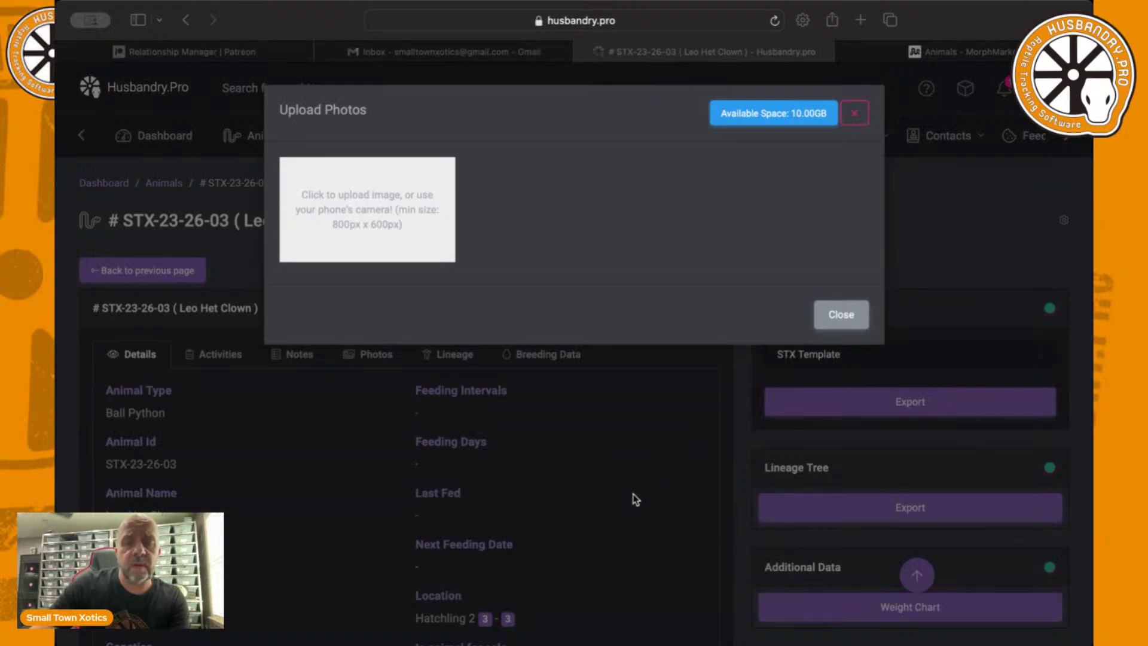
{"action": "left_click", "coordinate": [379, 225]}
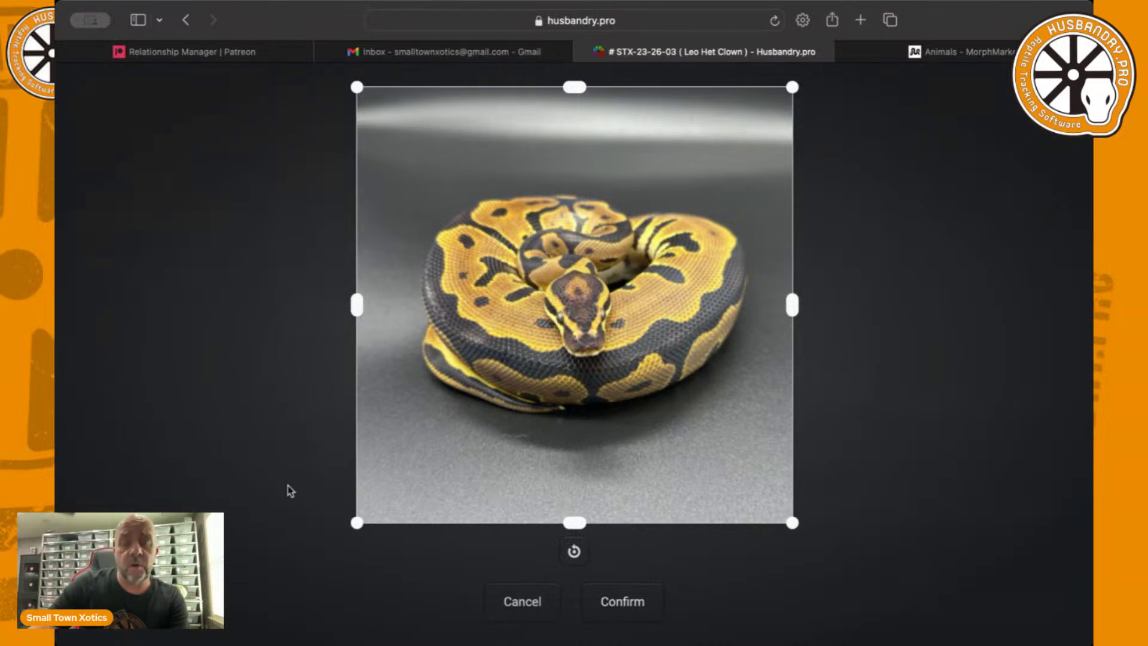
{"action": "left_click", "coordinate": [623, 602]}
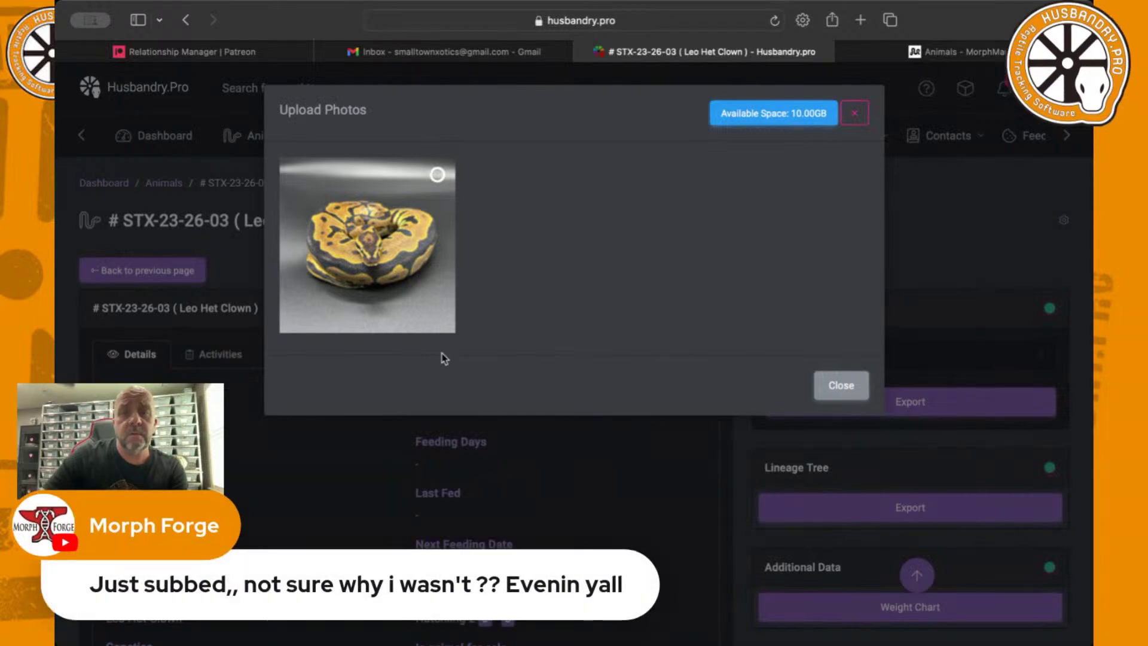
{"action": "left_click", "coordinate": [439, 176]}
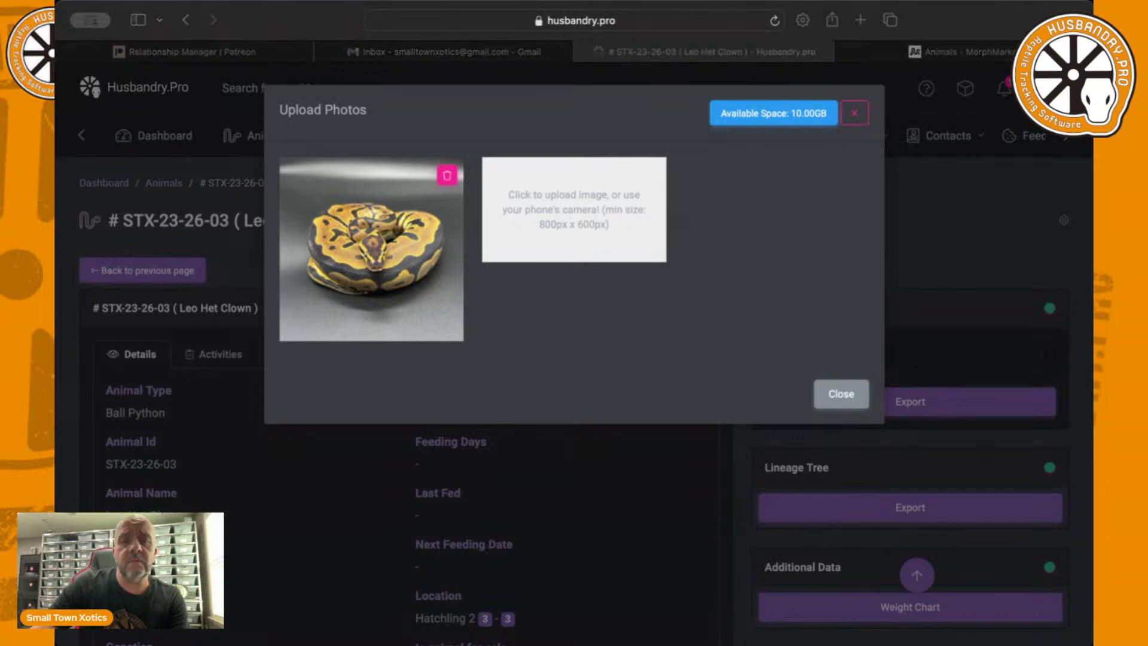
{"action": "left_click_drag", "start_coordinate": [694, 411], "coordinate": [567, 257]}
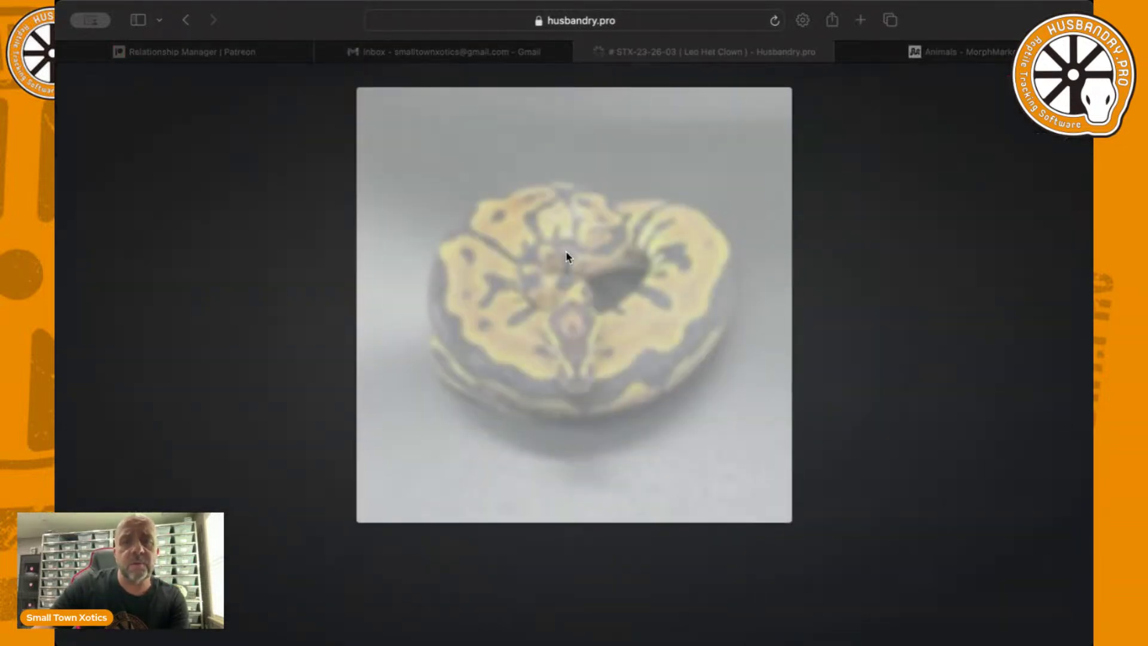
{"action": "left_click", "coordinate": [247, 316]}
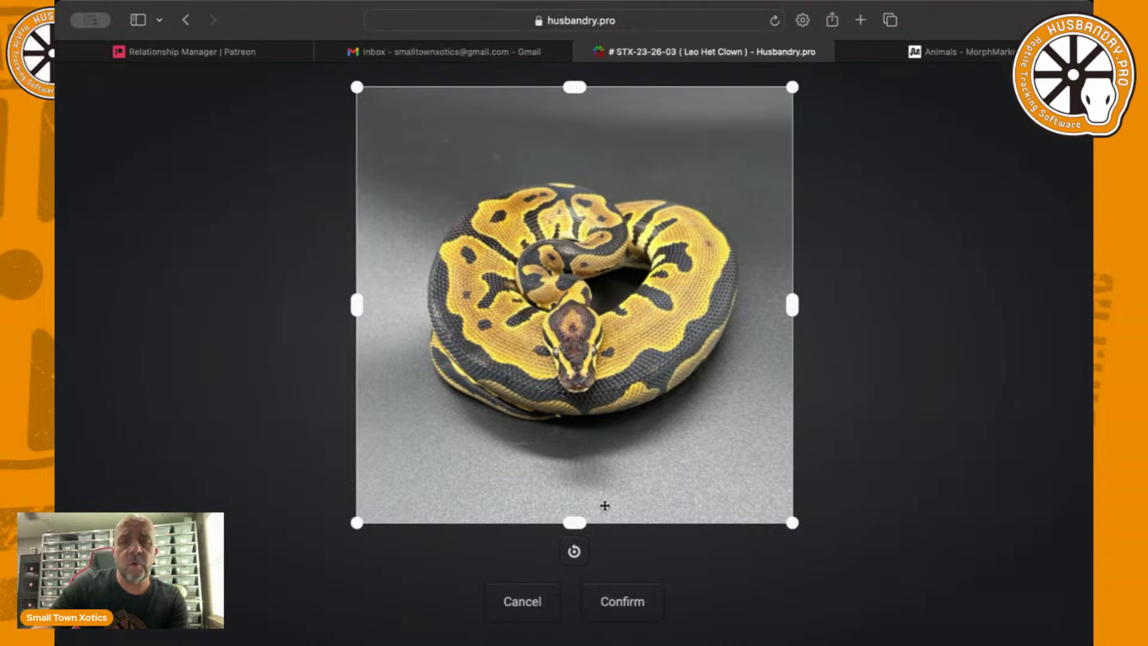
{"action": "left_click", "coordinate": [623, 602]}
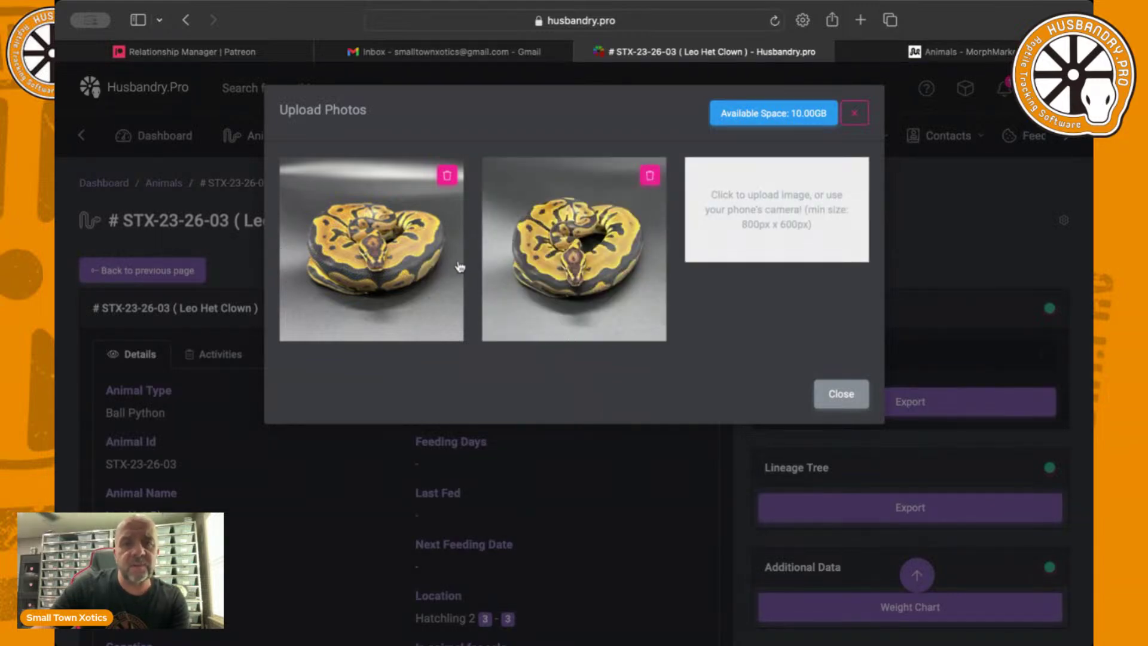
{"action": "left_click", "coordinate": [837, 395]}
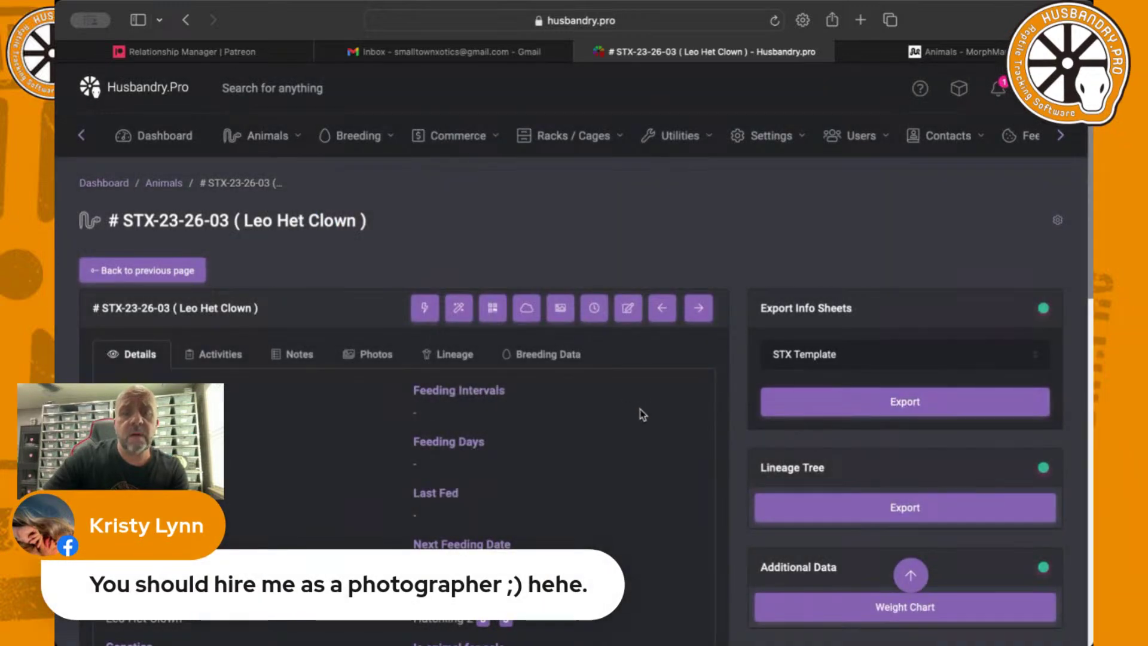
Review the animal's uploaded photos, sale details, genetics, parent IDs and last weight on its record page
{"action": "scroll", "coordinate": [640, 409], "scroll_direction": "down", "scroll_amount": 2}
{"action": "scroll", "coordinate": [640, 410], "scroll_direction": "down", "scroll_amount": 12}
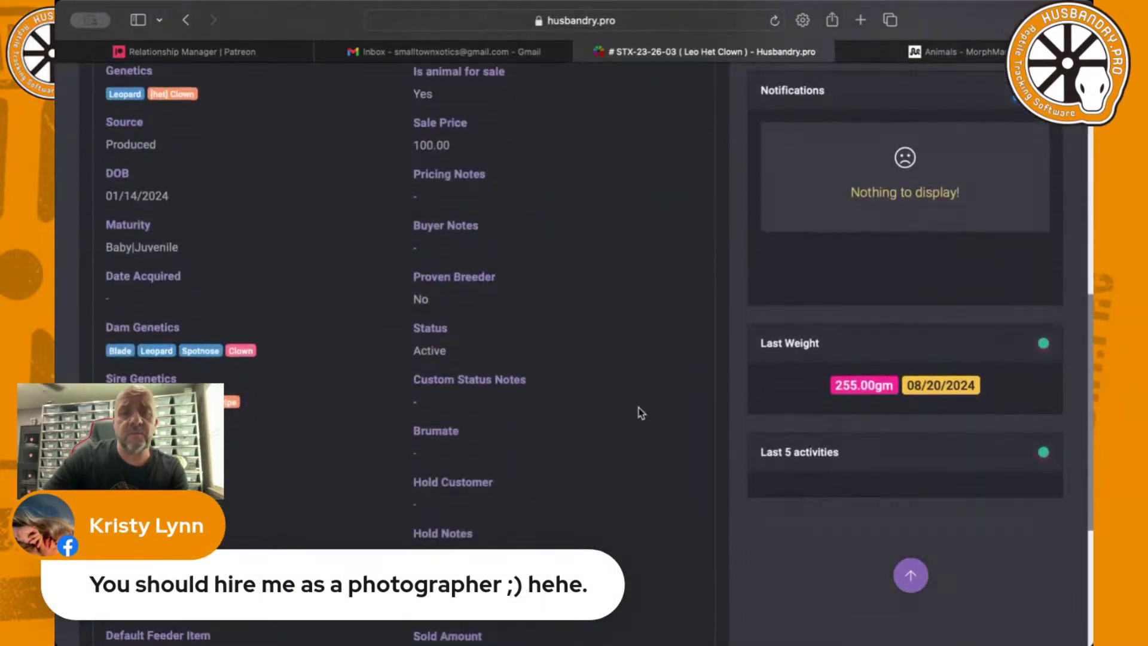
{"action": "scroll", "coordinate": [640, 409], "scroll_direction": "up", "scroll_amount": 15}
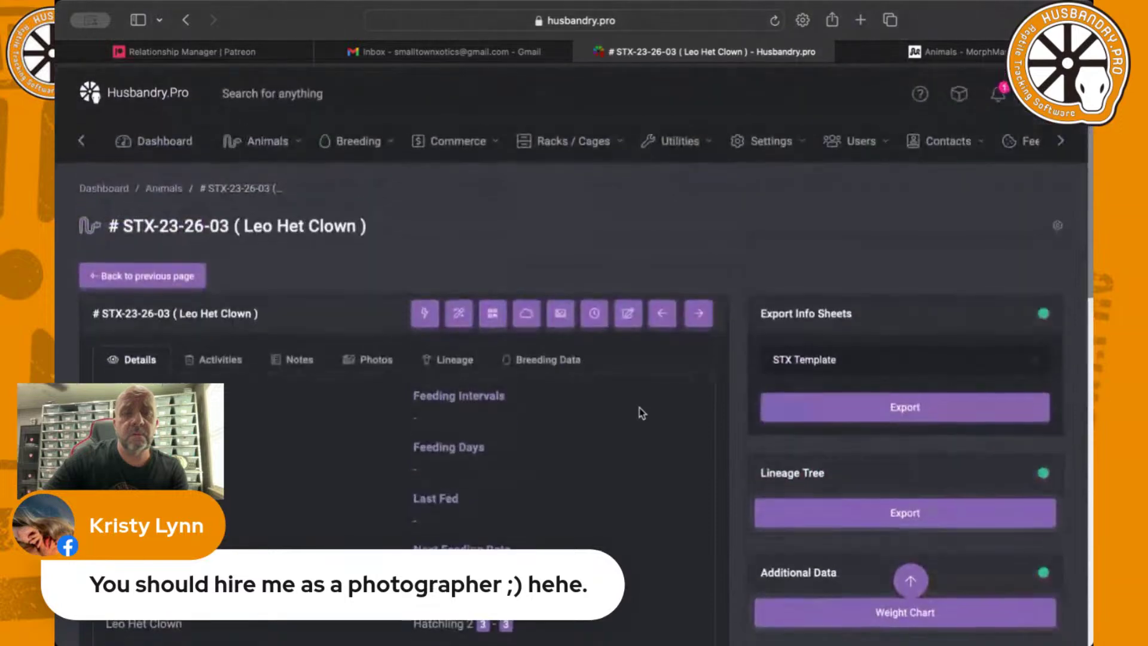
{"action": "left_click", "coordinate": [561, 308]}
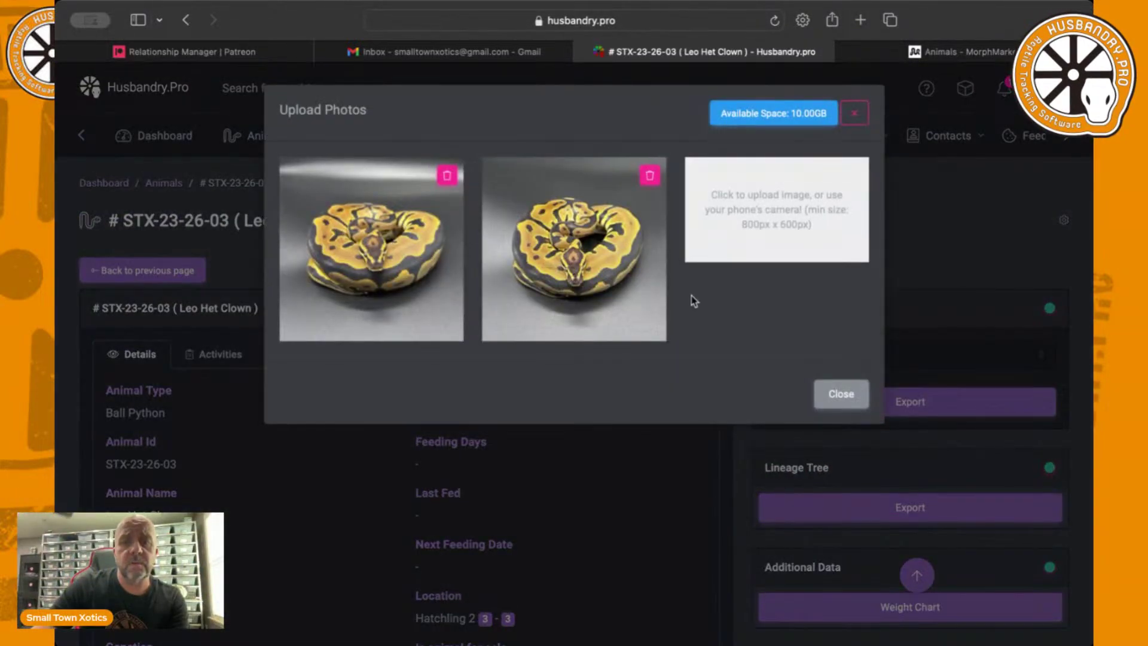
{"action": "left_click", "coordinate": [841, 394]}
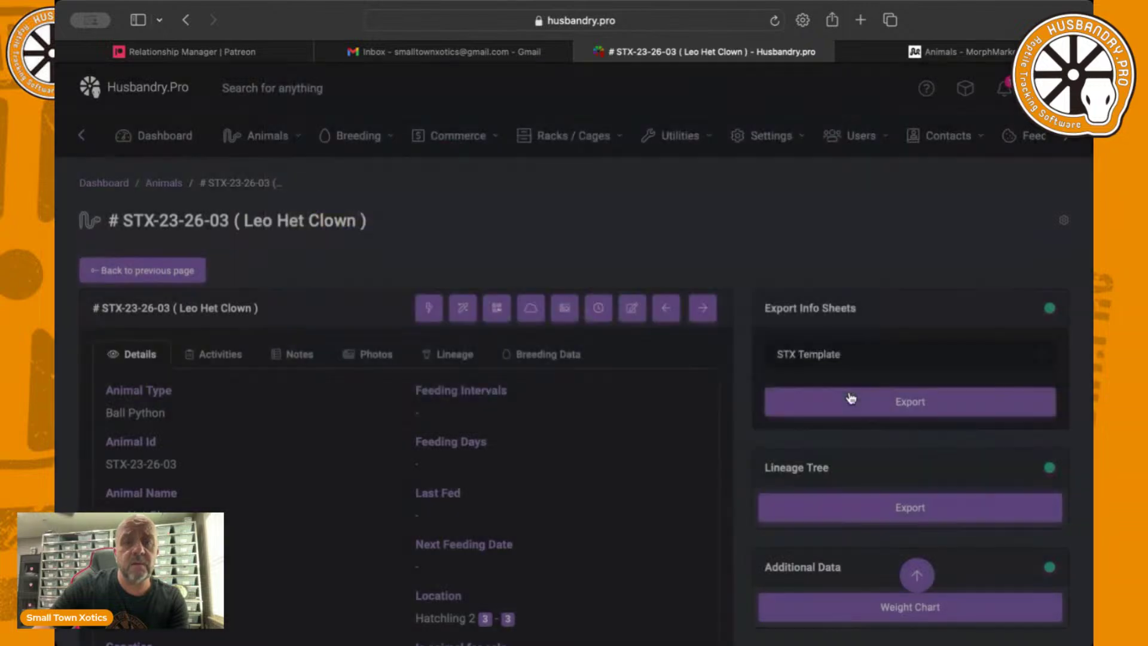
{"action": "scroll", "coordinate": [567, 402], "scroll_direction": "down", "scroll_amount": 3}
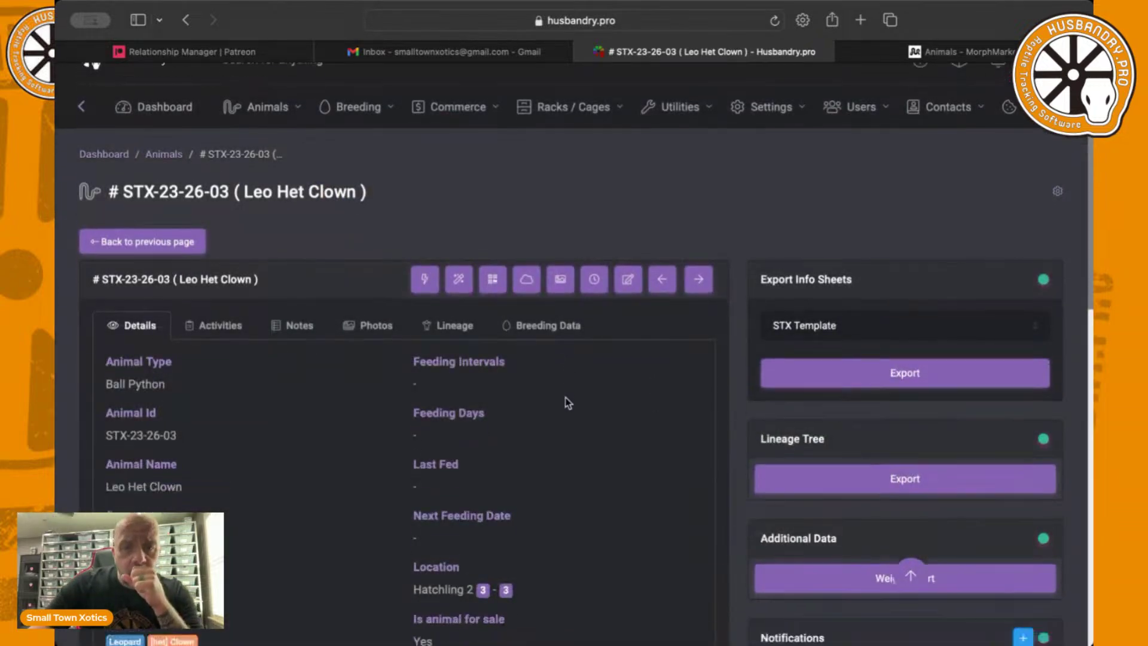
{"action": "scroll", "coordinate": [567, 403], "scroll_direction": "down", "scroll_amount": 10}
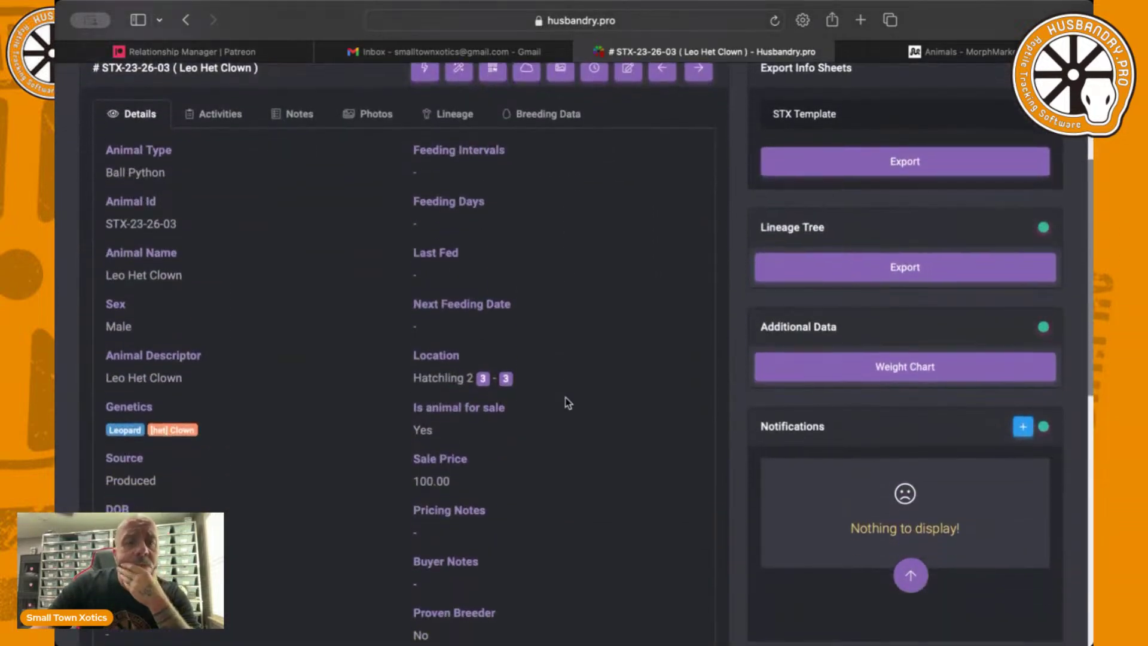
{"action": "scroll", "coordinate": [567, 402], "scroll_direction": "down", "scroll_amount": 11}
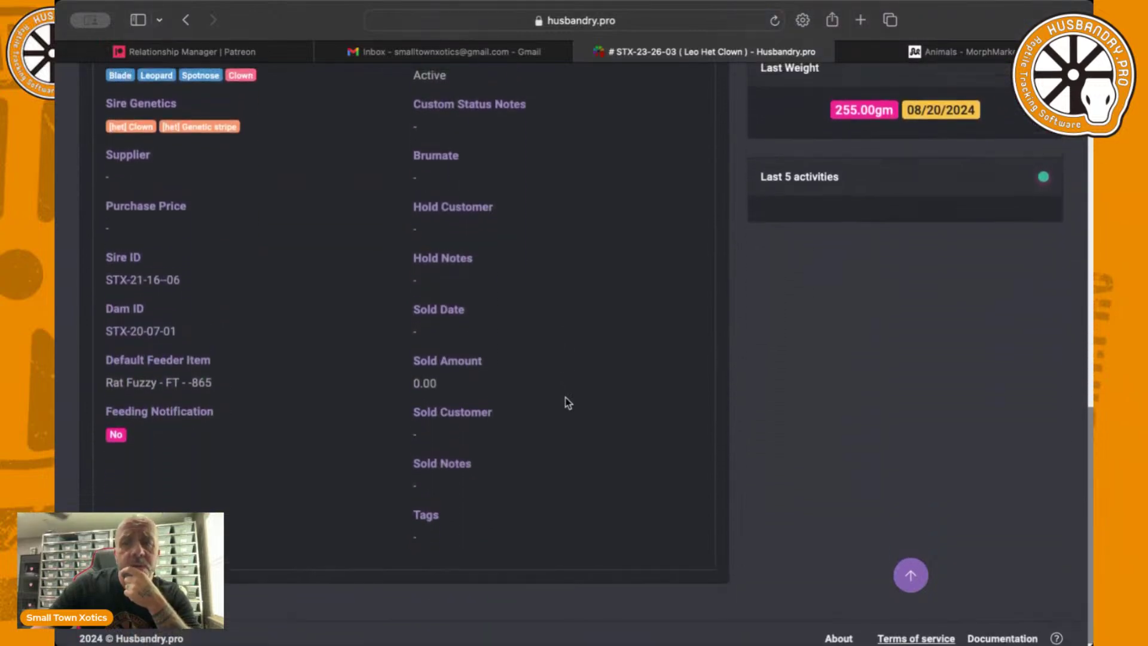
{"action": "scroll", "coordinate": [568, 402], "scroll_direction": "up", "scroll_amount": 4}
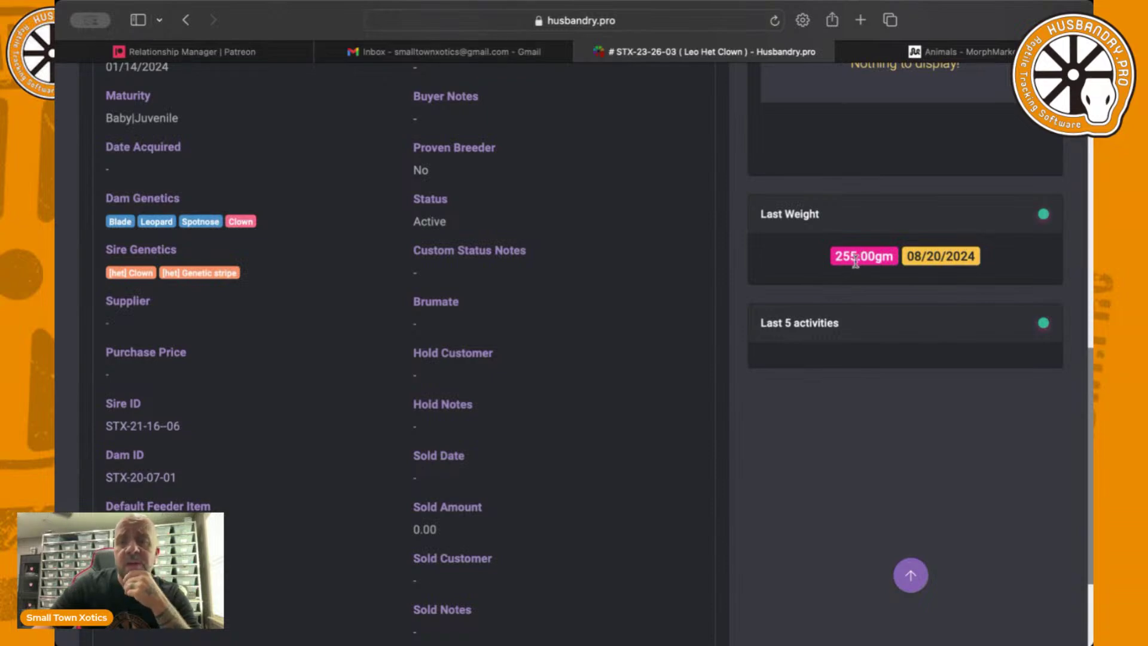
{"action": "scroll", "coordinate": [859, 258], "scroll_direction": "up", "scroll_amount": 5}
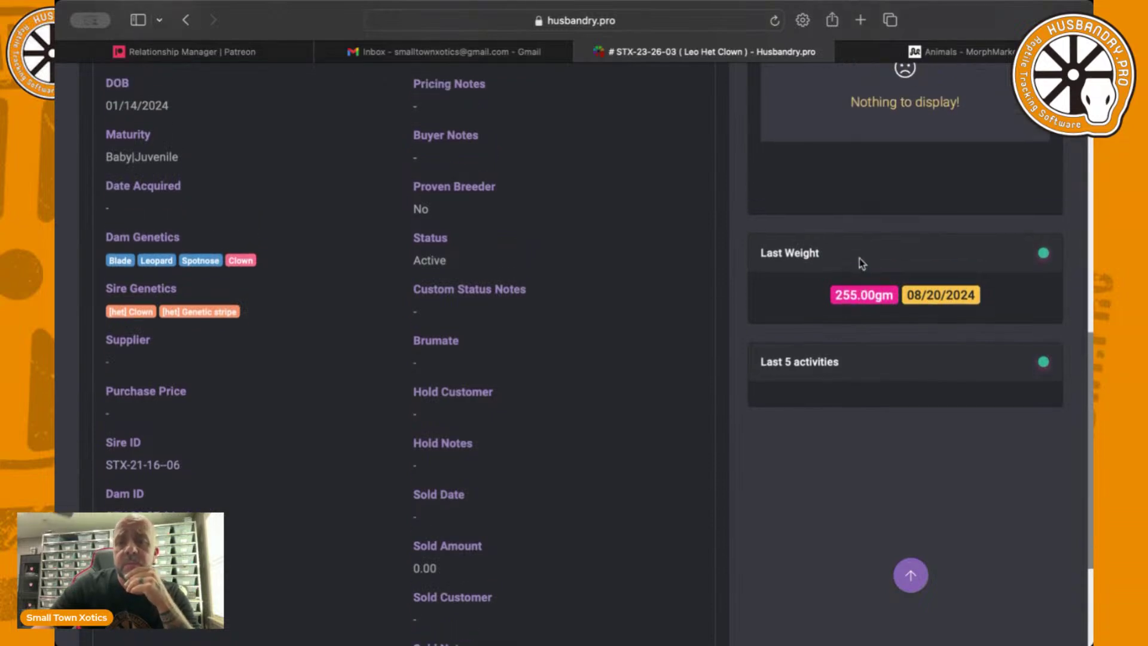
{"action": "scroll", "coordinate": [862, 263], "scroll_direction": "up", "scroll_amount": 10}
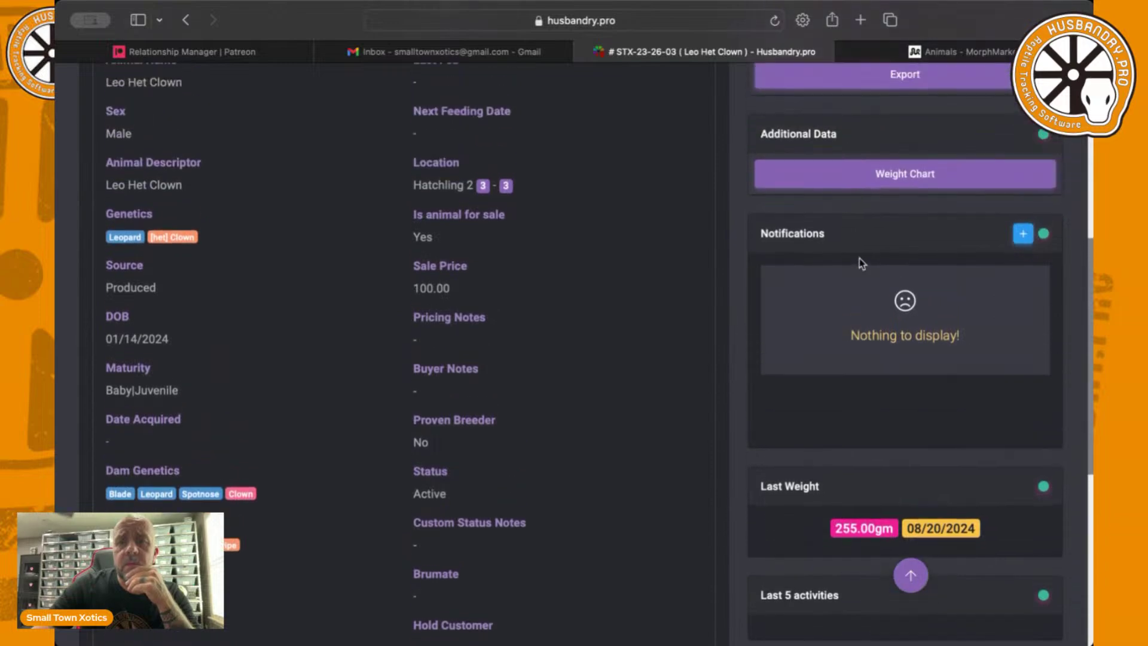
{"action": "scroll", "coordinate": [859, 264], "scroll_direction": "up", "scroll_amount": 4}
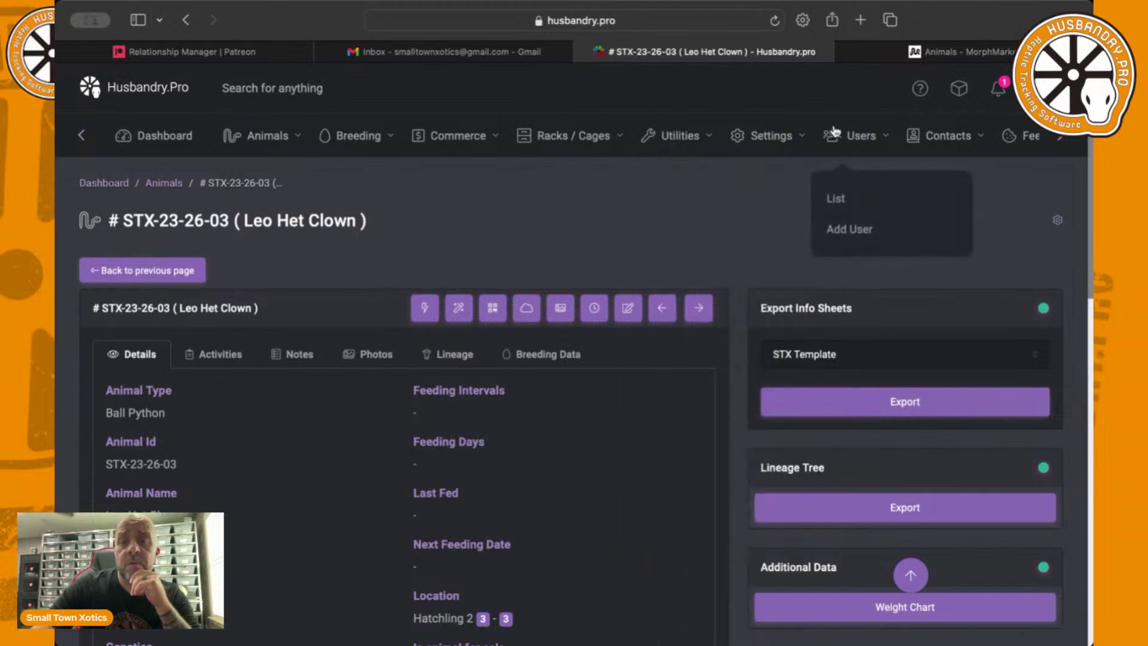
Open the MorphMarket Export page from the third-party data tools
{"action": "left_click", "coordinate": [1059, 137]}
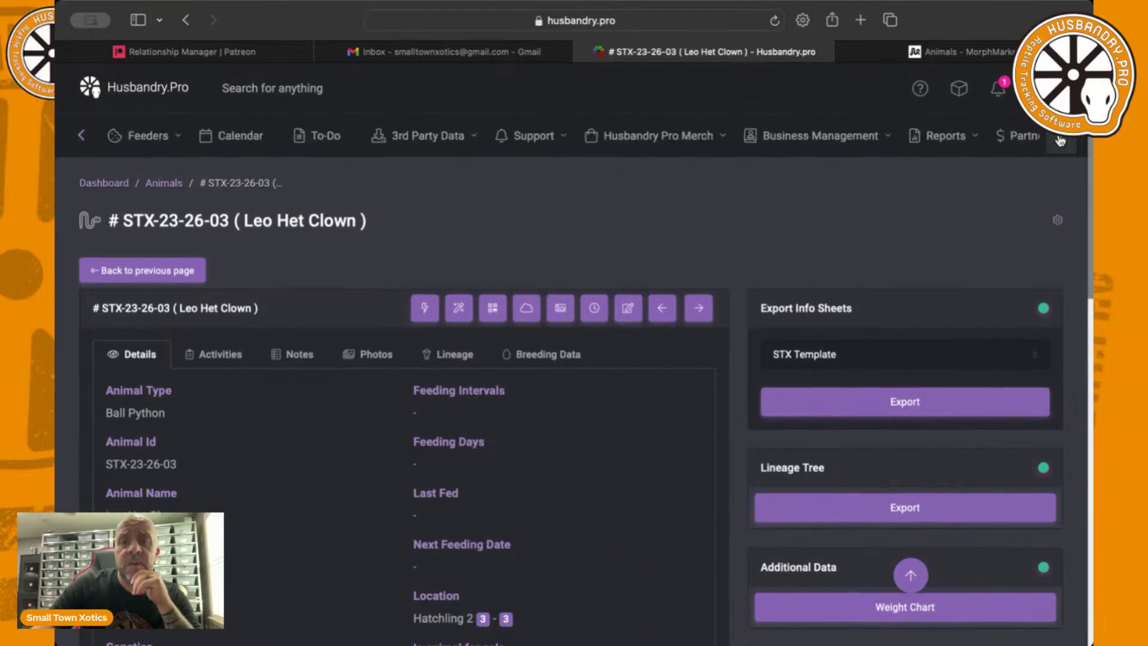
{"action": "mouse_move", "coordinate": [583, 148]}
{"action": "mouse_move", "coordinate": [395, 133]}
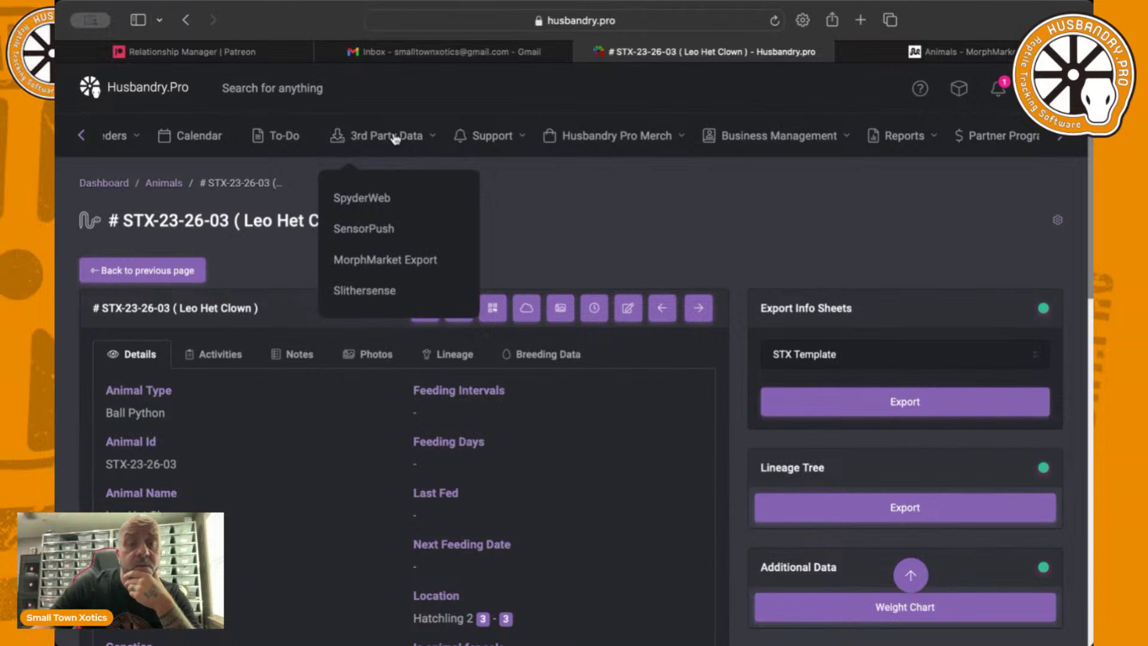
{"action": "left_click", "coordinate": [402, 260]}
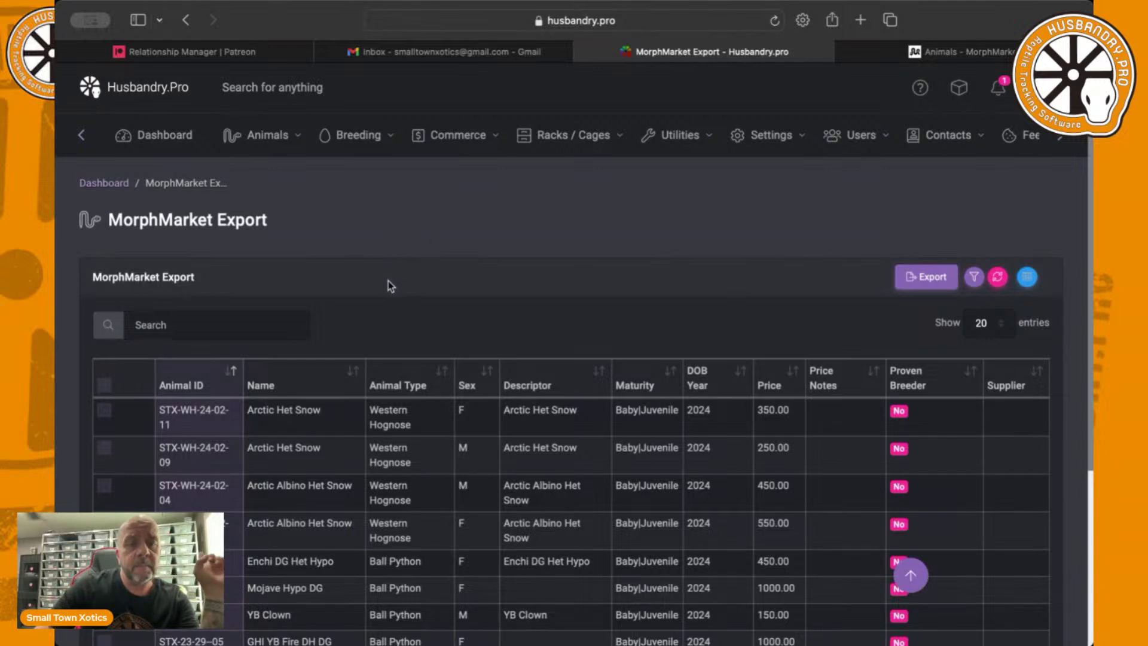
Select only animal STX-23-26-03 (Leo Het Clown) in the MorphMarket export list and export it
{"action": "scroll", "coordinate": [389, 283], "scroll_direction": "down", "scroll_amount": 3}
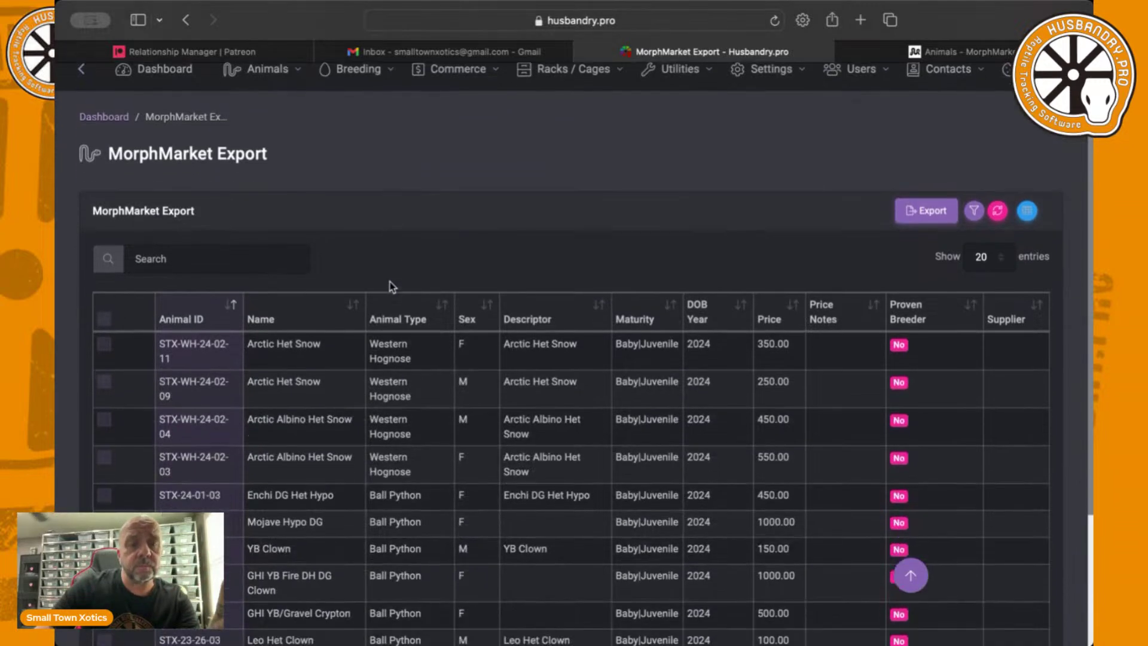
{"action": "scroll", "coordinate": [390, 283], "scroll_direction": "down", "scroll_amount": 3}
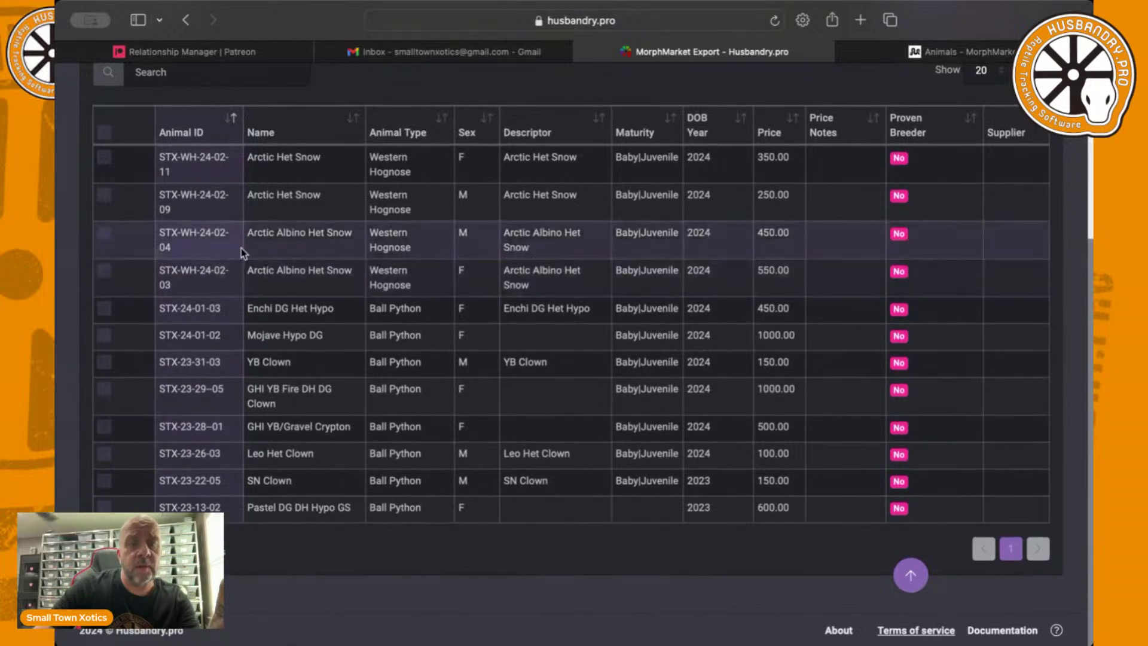
{"action": "scroll", "coordinate": [241, 252], "scroll_direction": "up", "scroll_amount": 2}
{"action": "scroll", "coordinate": [241, 252], "scroll_direction": "up", "scroll_amount": 1}
{"action": "scroll", "coordinate": [271, 300], "scroll_direction": "down", "scroll_amount": 3}
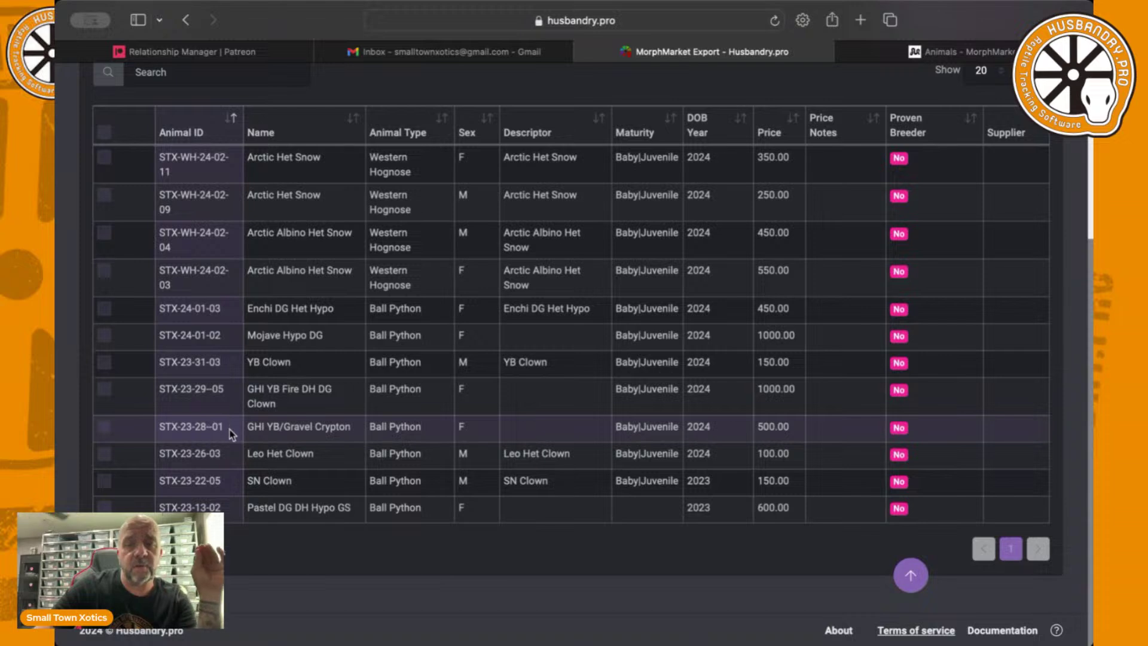
{"action": "left_click", "coordinate": [106, 457]}
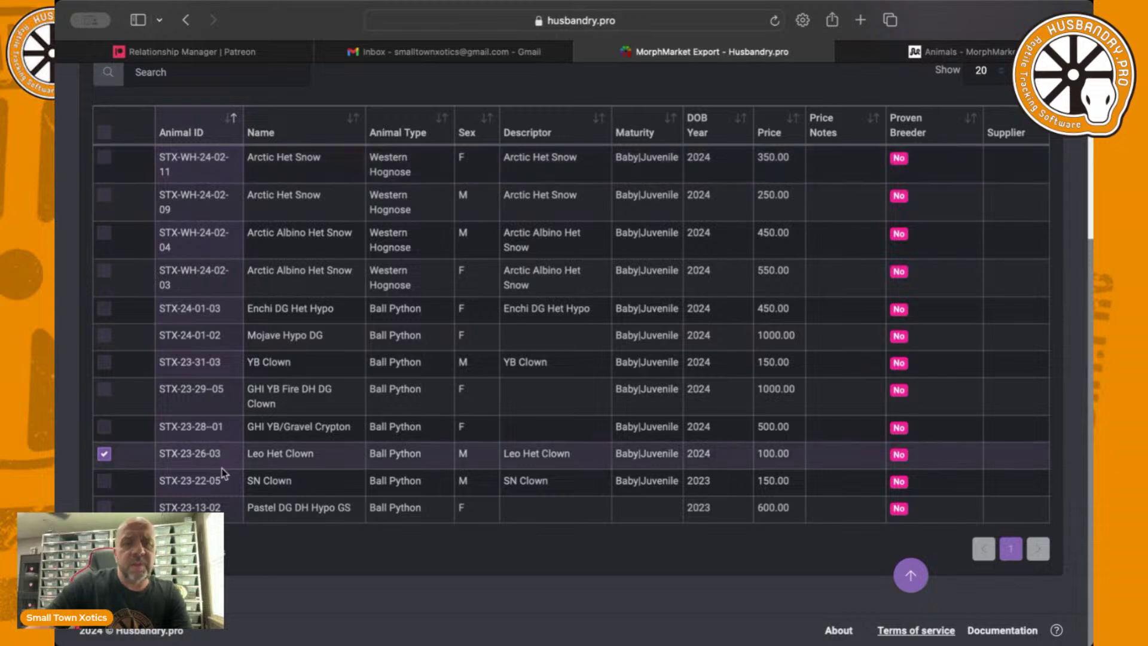
{"action": "scroll", "coordinate": [266, 453], "scroll_direction": "down", "scroll_amount": 1}
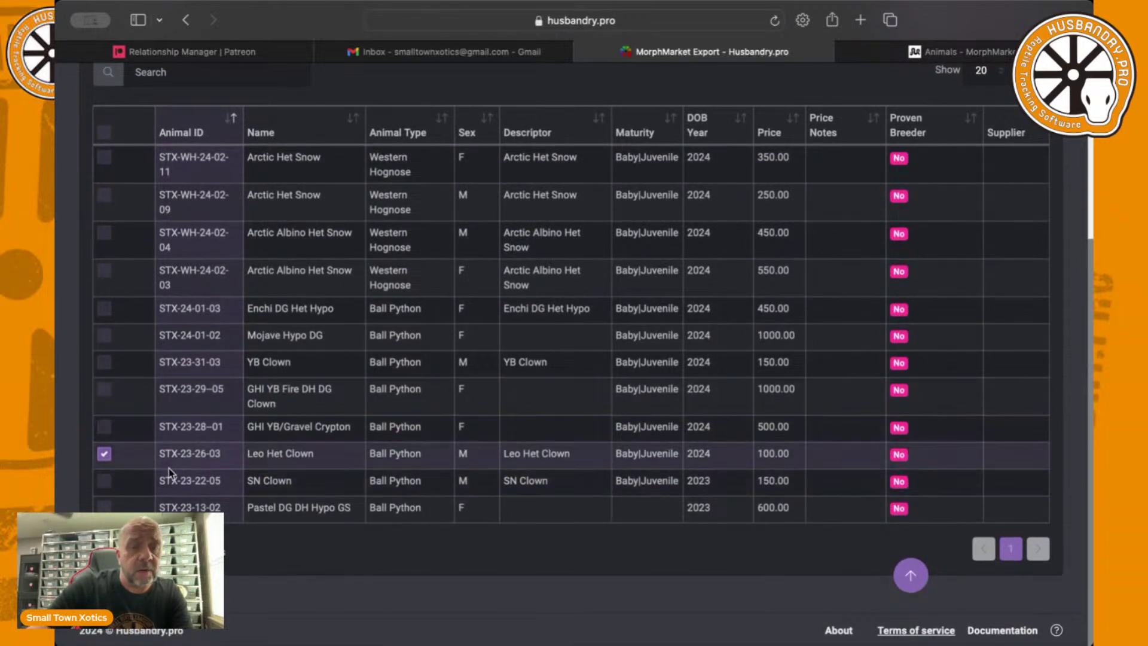
{"action": "scroll", "coordinate": [197, 497], "scroll_direction": "down", "scroll_amount": 1}
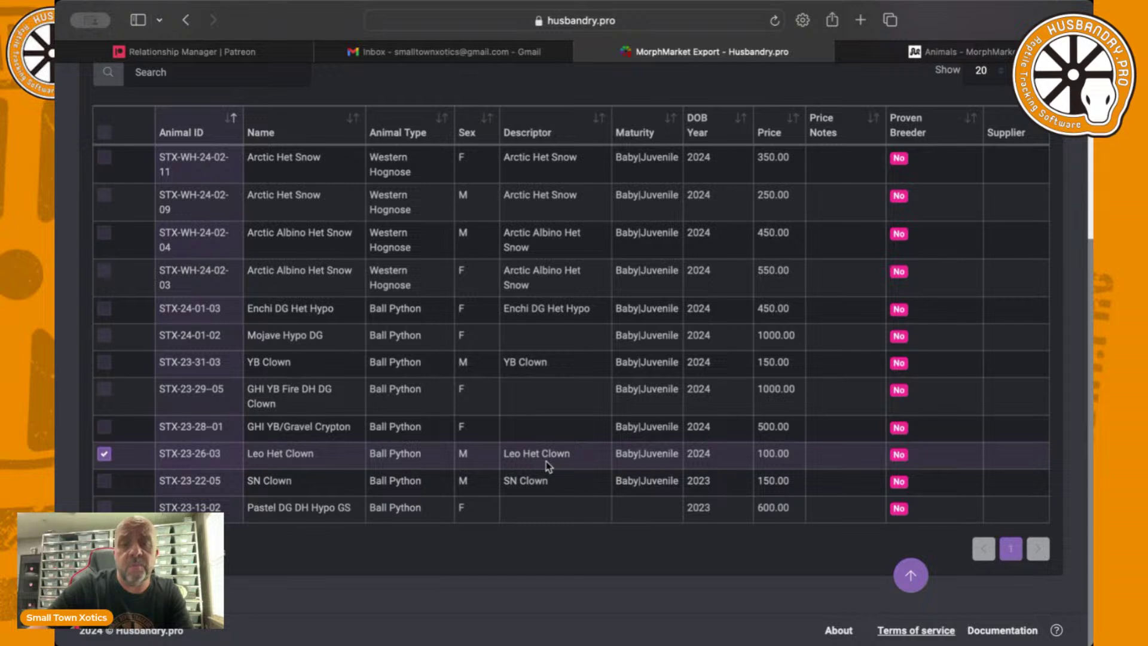
{"action": "scroll", "coordinate": [547, 463], "scroll_direction": "up", "scroll_amount": 3}
{"action": "scroll", "coordinate": [547, 461], "scroll_direction": "up", "scroll_amount": 3}
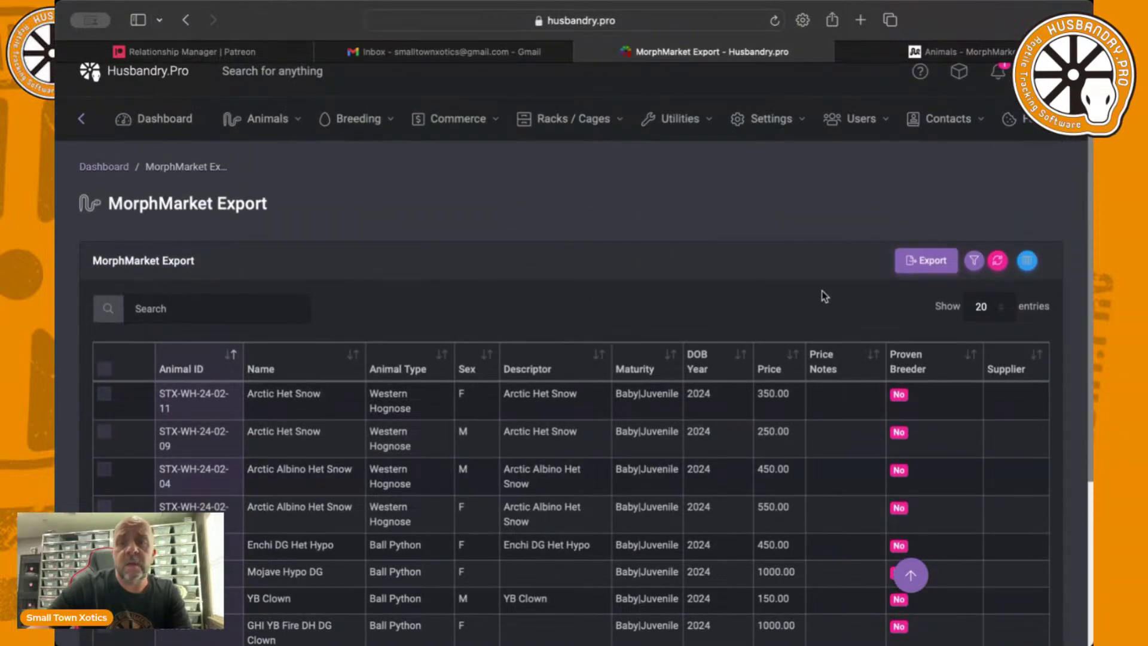
{"action": "left_click", "coordinate": [927, 261]}
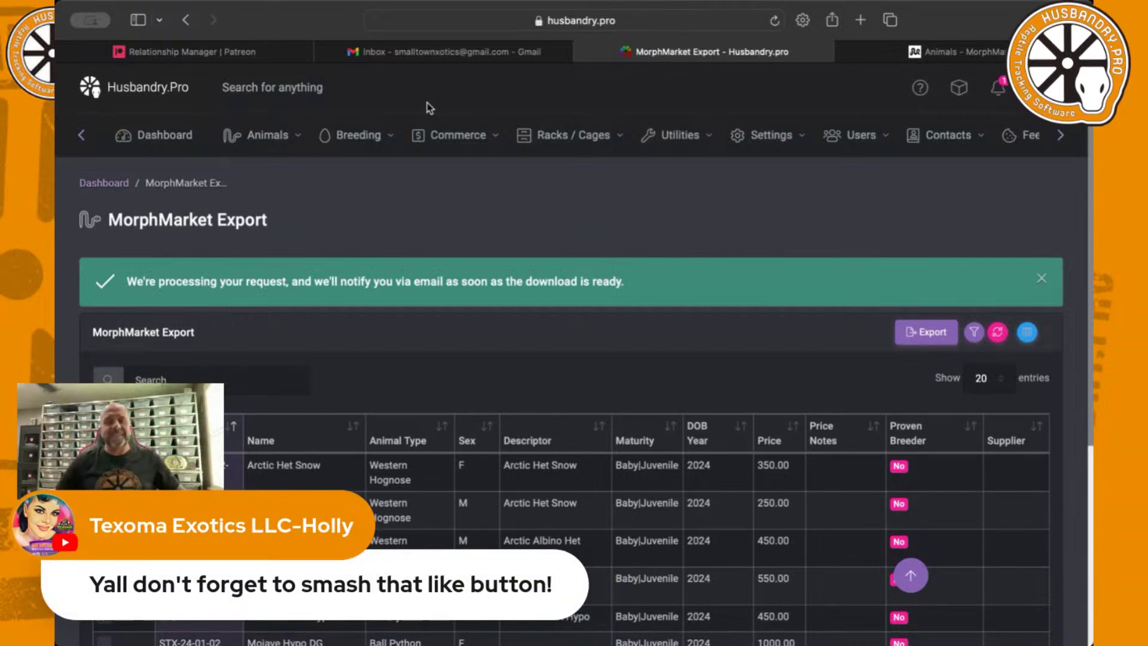
Switch to Gmail, refresh the inbox until the export arrives, and open the Husbandry.Pro "Download File" email
{"action": "left_click", "coordinate": [437, 53]}
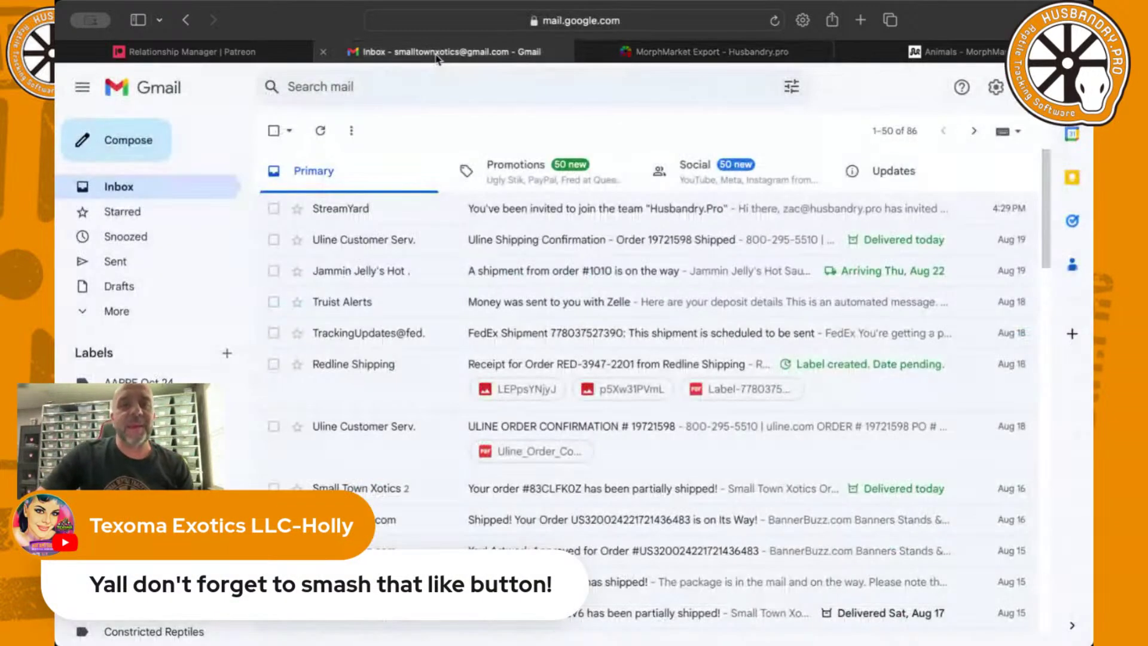
{"action": "left_click", "coordinate": [321, 131]}
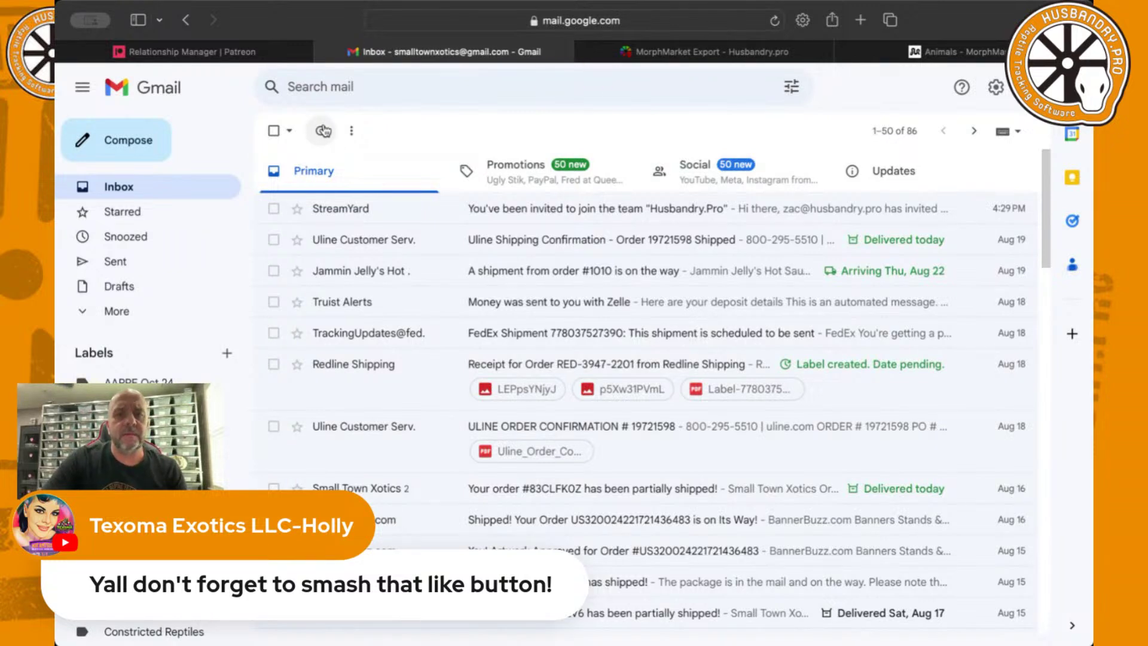
{"action": "left_click", "coordinate": [699, 55]}
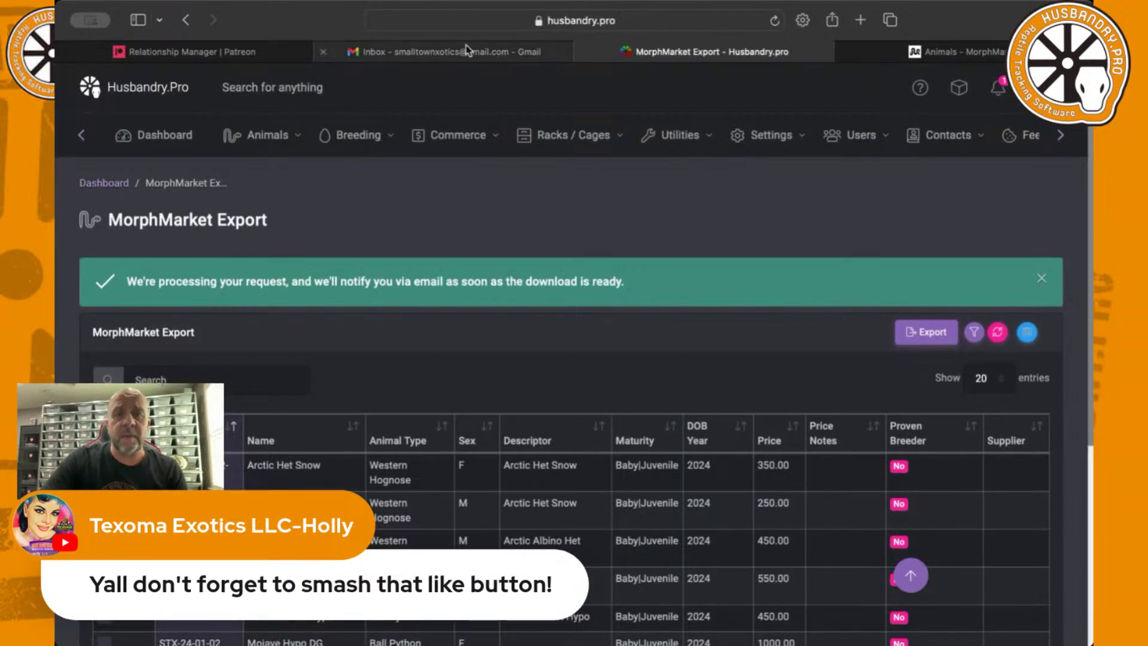
{"action": "mouse_move", "coordinate": [469, 57]}
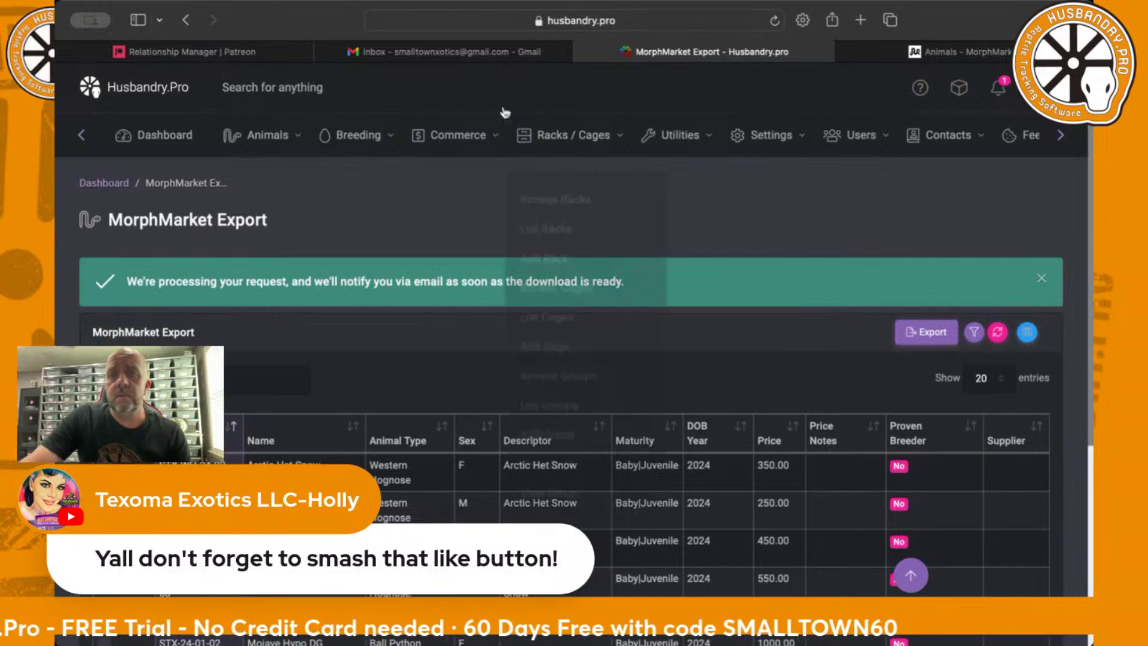
{"action": "left_click", "coordinate": [450, 53]}
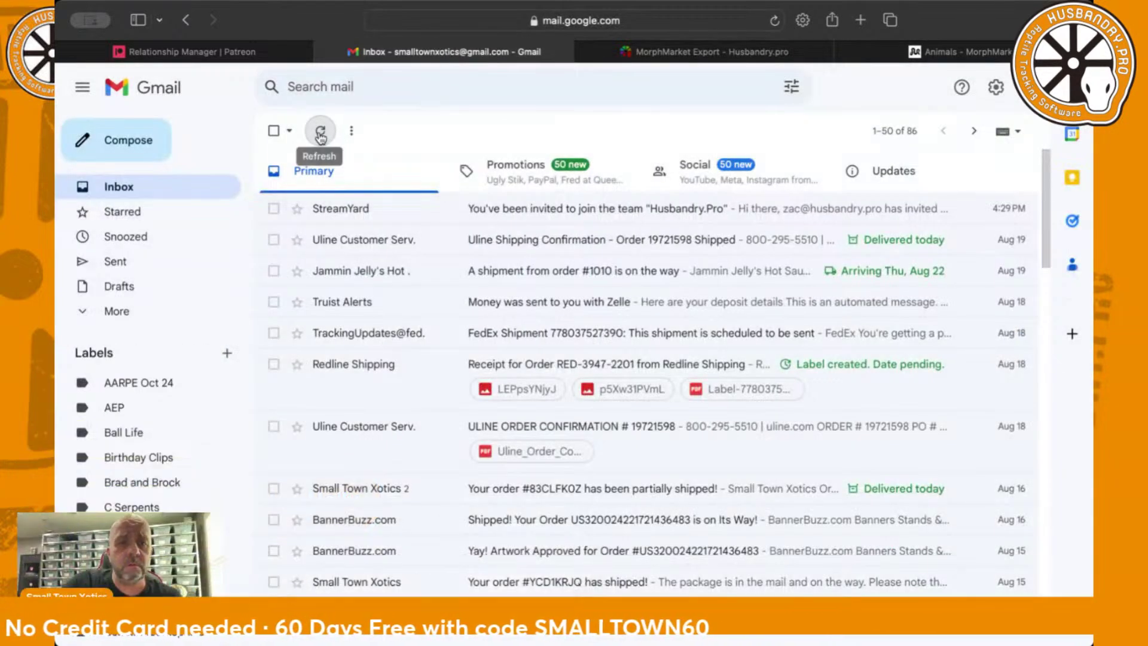
{"action": "left_click", "coordinate": [320, 132]}
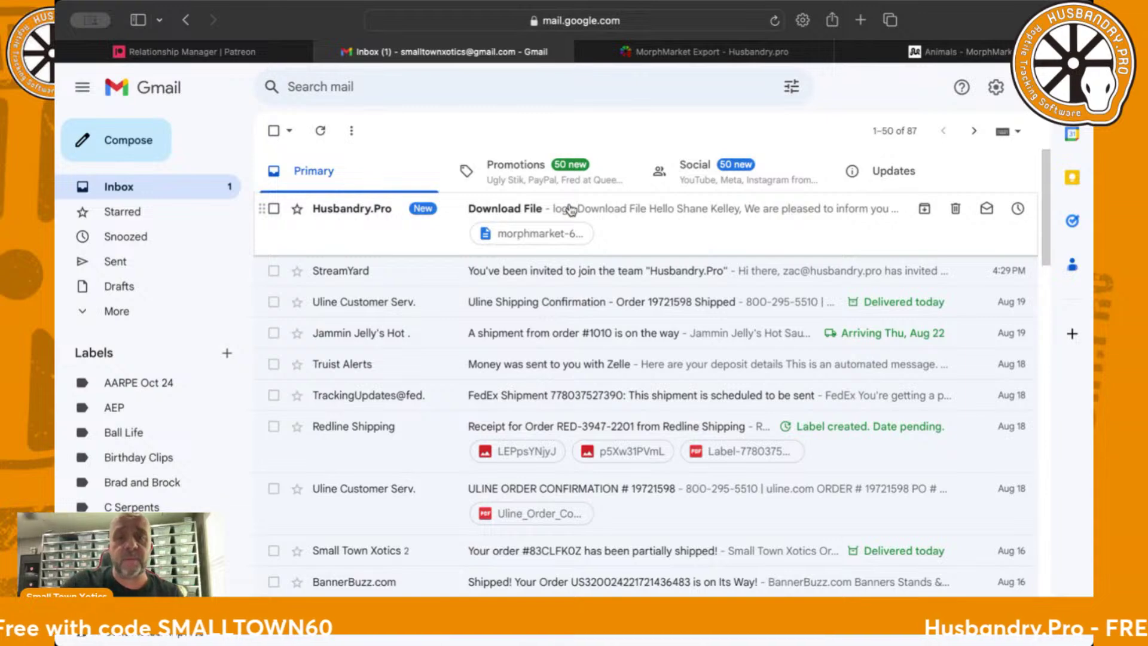
{"action": "left_click", "coordinate": [571, 209]}
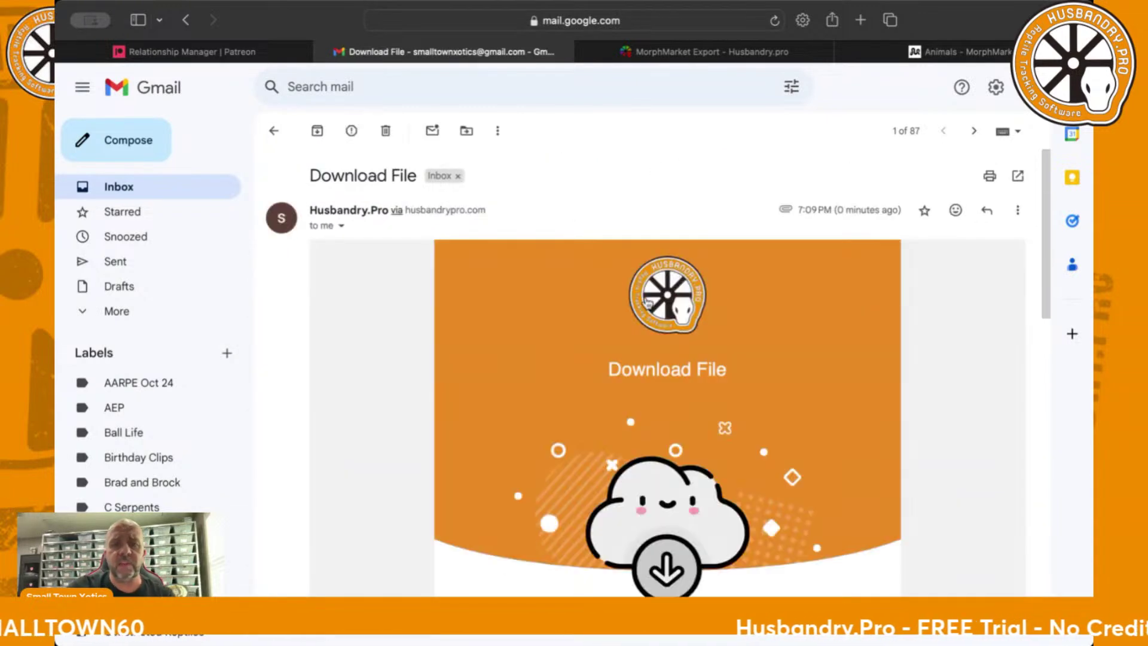
Open the exported MorphMarket CSV from the email's download link and copy its entire text, including the header row
{"action": "scroll", "coordinate": [671, 307], "scroll_direction": "down", "scroll_amount": 3}
{"action": "scroll", "coordinate": [671, 307], "scroll_direction": "down", "scroll_amount": 8}
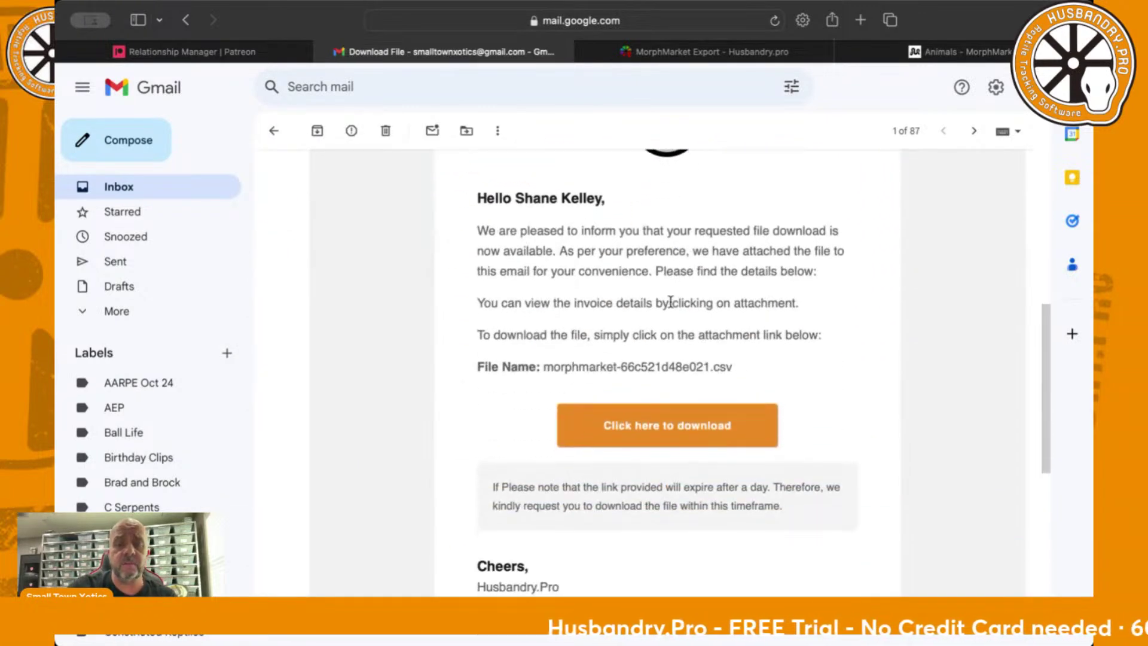
{"action": "left_click", "coordinate": [663, 280]}
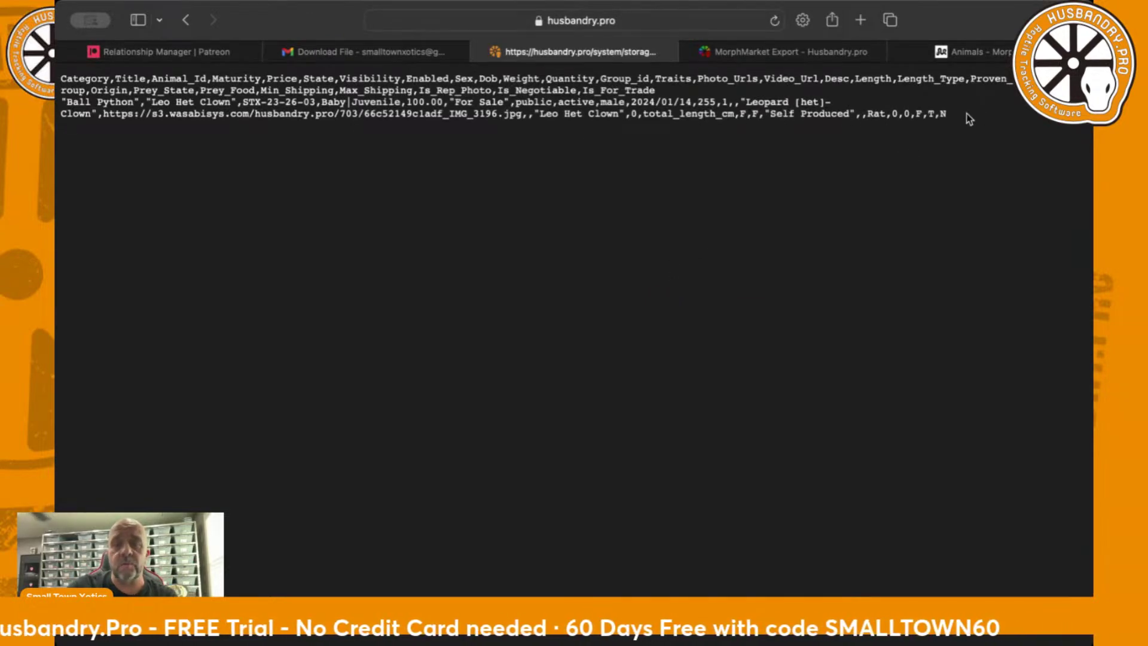
{"action": "left_click_drag", "start_coordinate": [948, 113], "coordinate": [772, 113]}
{"action": "left_click", "coordinate": [709, 133]}
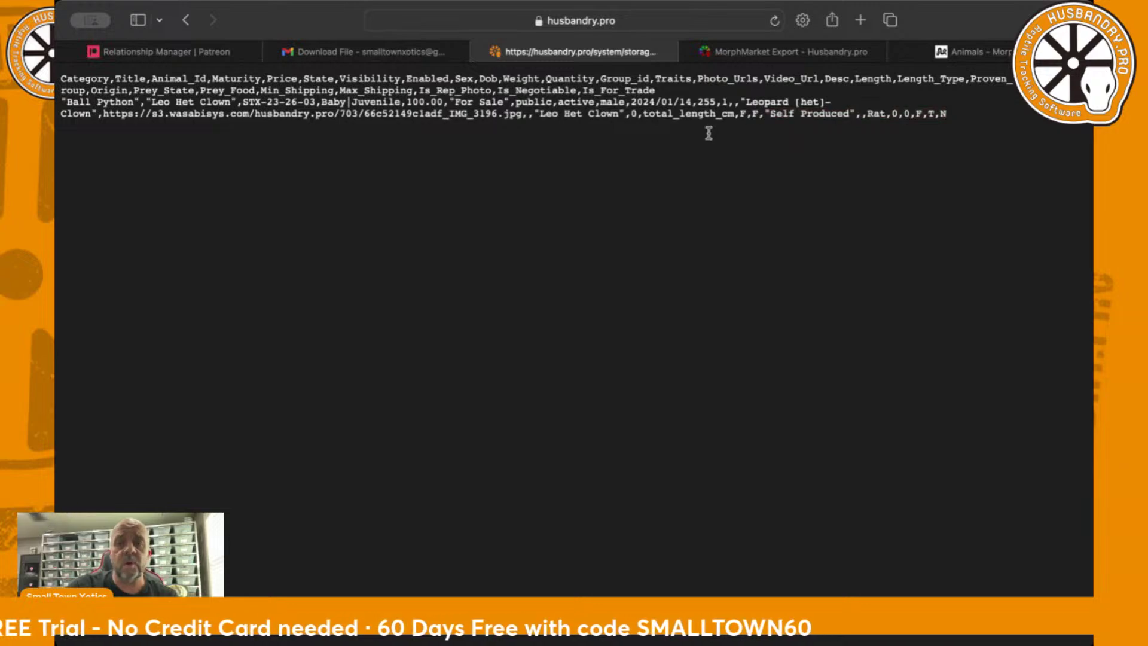
{"action": "left_click_drag", "start_coordinate": [949, 115], "coordinate": [70, 80]}
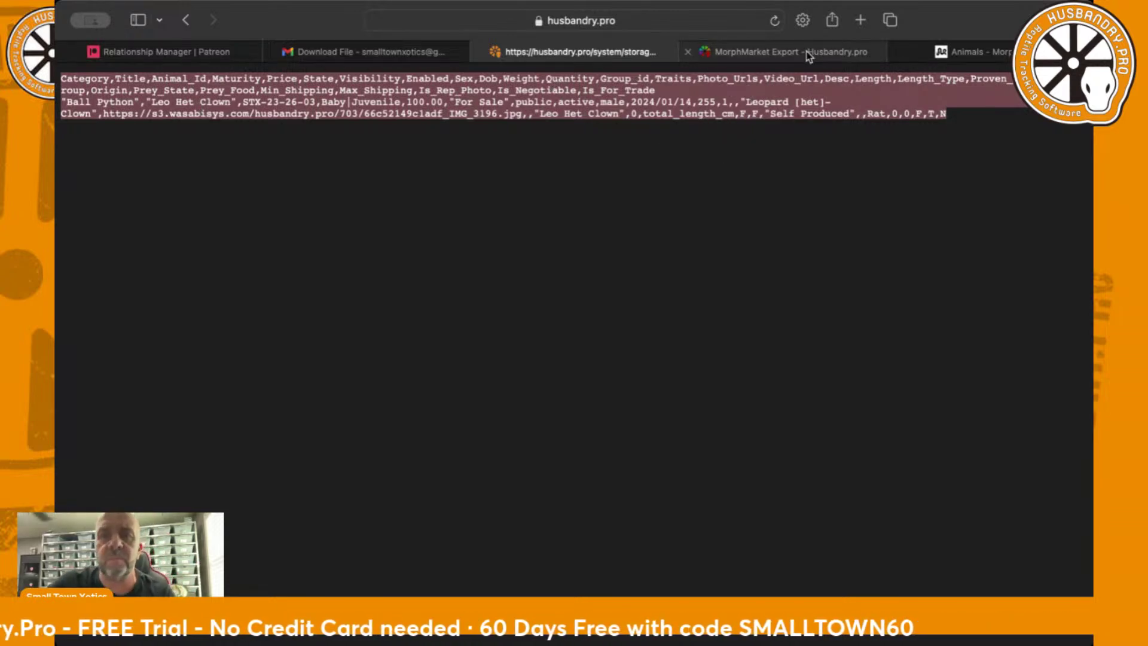
Switch to the MorphMarket animals list and change the status of Albey Snow Ghost (DOG-1) to Sold, marked as Sold Elsewhere
{"action": "left_click", "coordinate": [974, 52]}
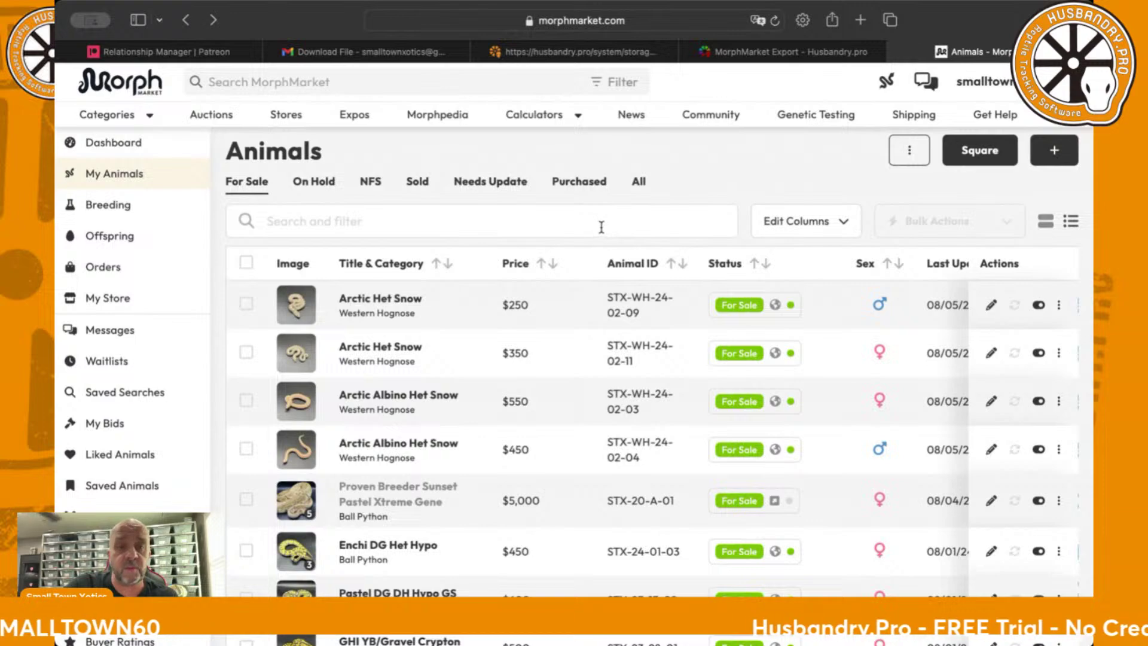
{"action": "scroll", "coordinate": [601, 227], "scroll_direction": "down", "scroll_amount": 7}
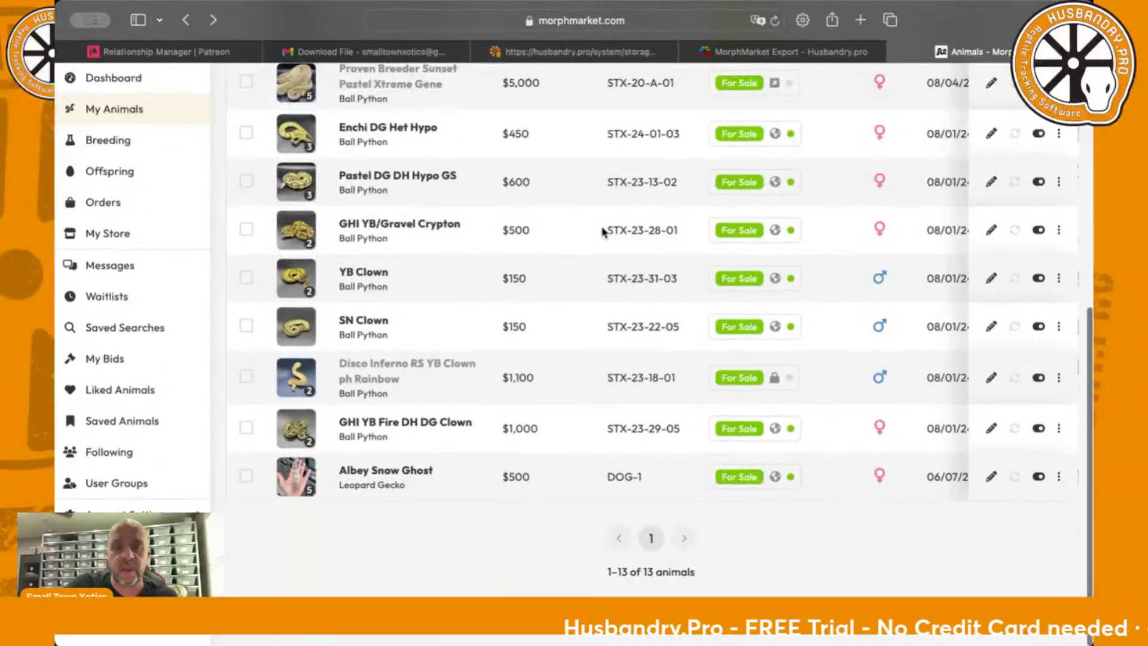
{"action": "scroll", "coordinate": [602, 232], "scroll_direction": "up", "scroll_amount": 5}
{"action": "scroll", "coordinate": [602, 231], "scroll_direction": "down", "scroll_amount": 5}
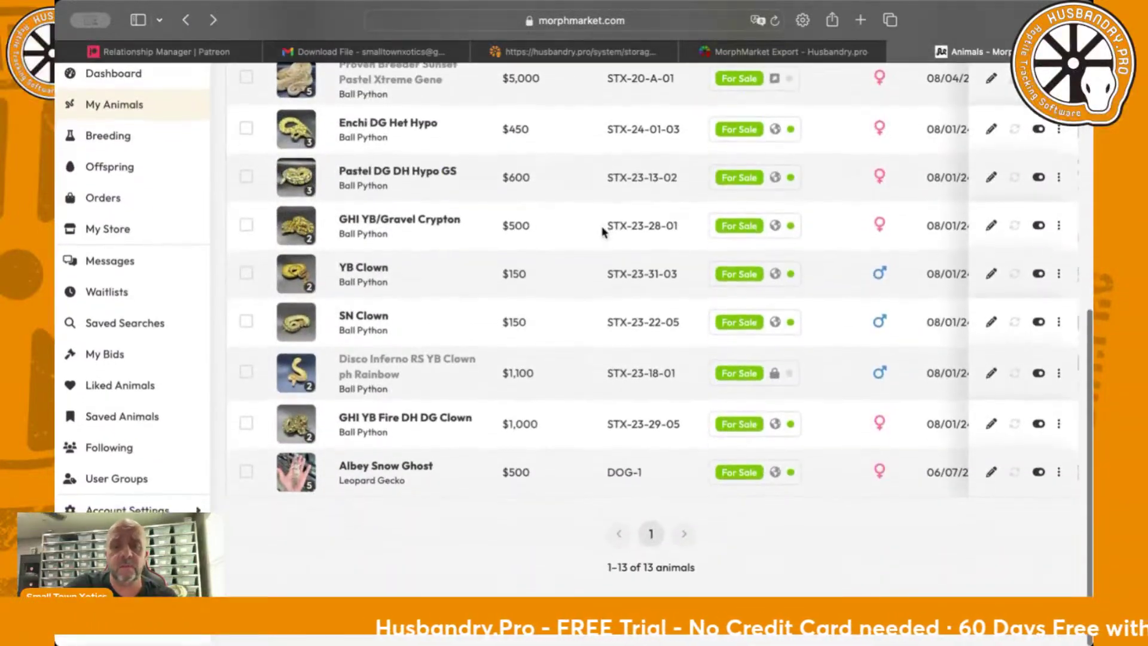
{"action": "left_click", "coordinate": [739, 477]}
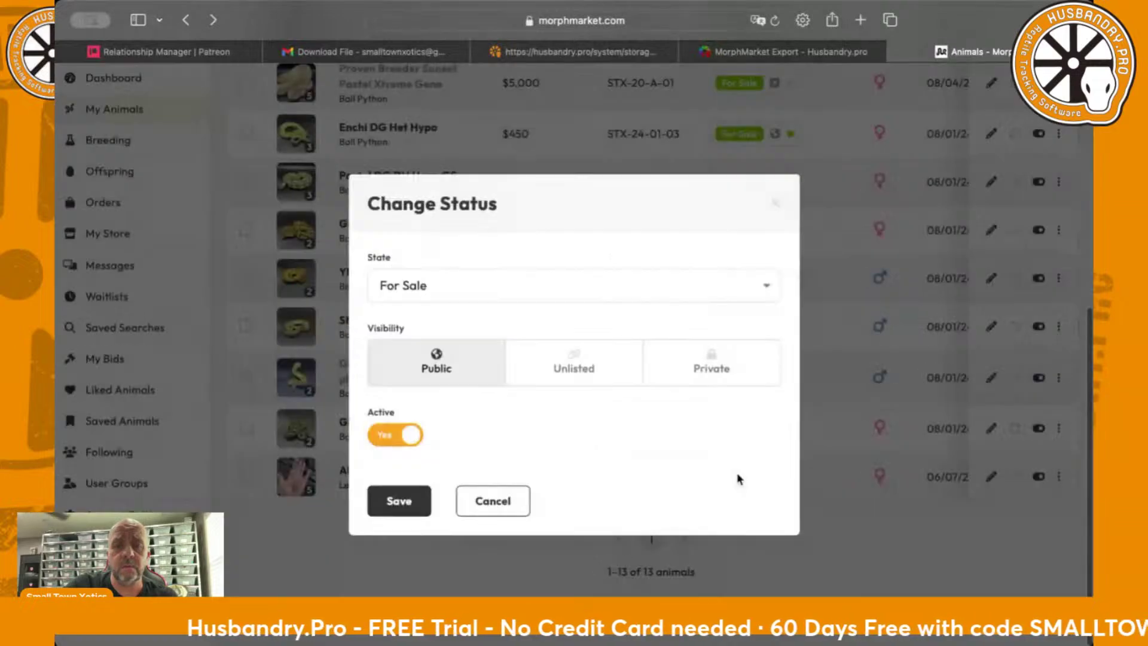
{"action": "left_click", "coordinate": [477, 297]}
{"action": "left_click", "coordinate": [441, 381]}
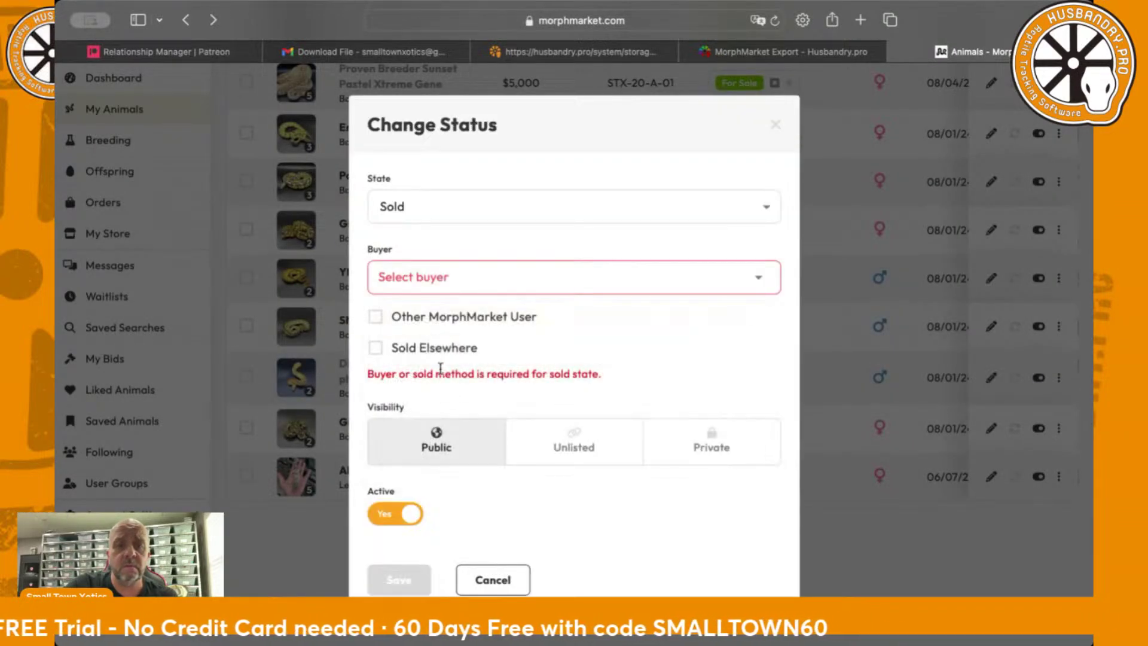
{"action": "left_click", "coordinate": [376, 348]}
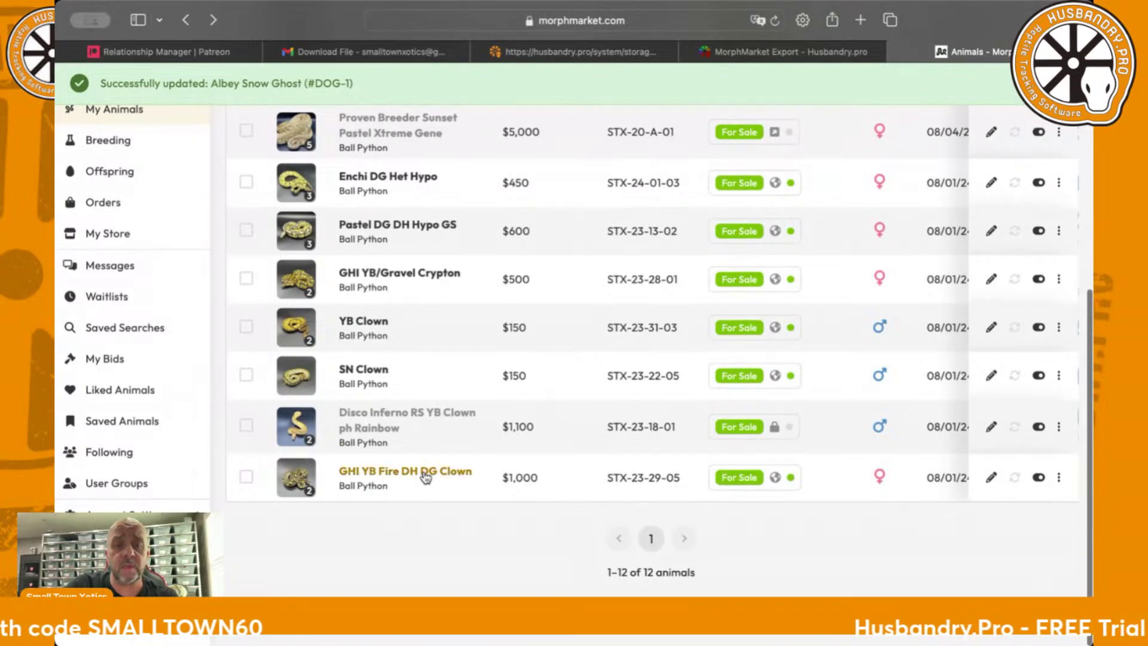
Import the copied CSV text for STX-23-26-03 into the MorphMarket collection using the Synchronize option
{"action": "scroll", "coordinate": [426, 476], "scroll_direction": "up", "scroll_amount": 6}
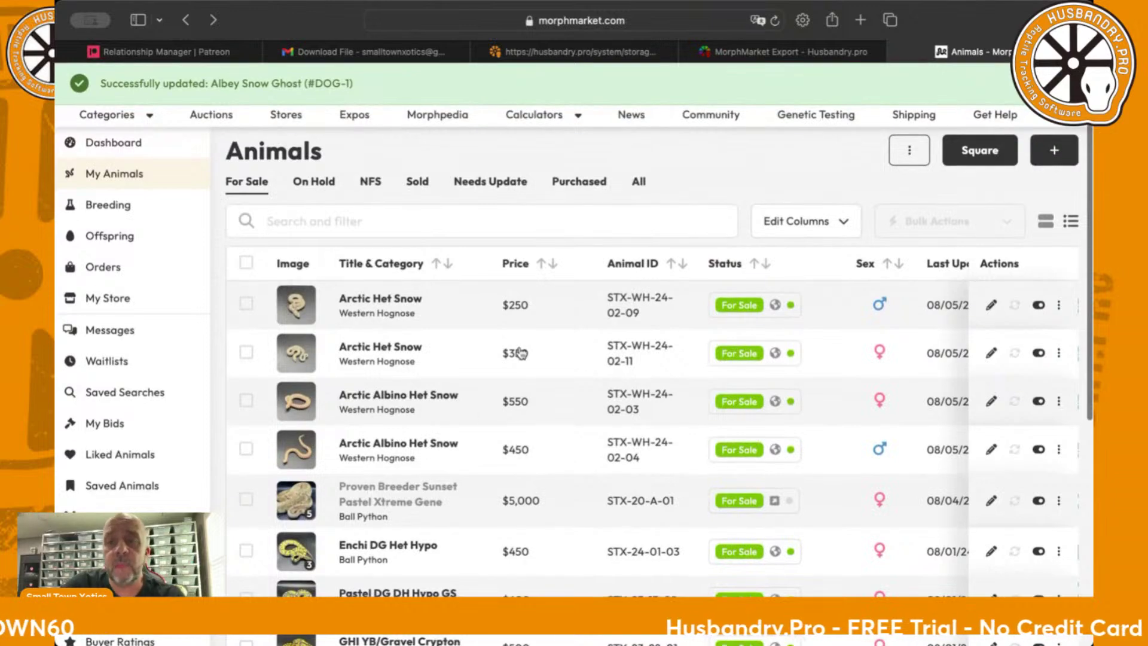
{"action": "left_click", "coordinate": [910, 154]}
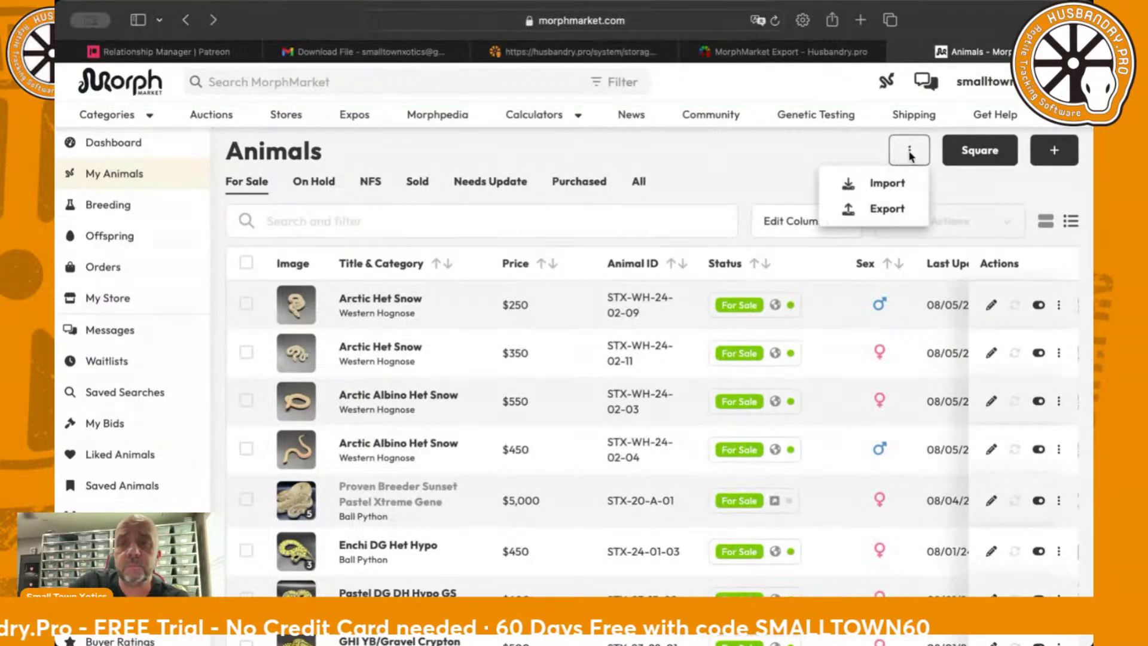
{"action": "left_click", "coordinate": [887, 185]}
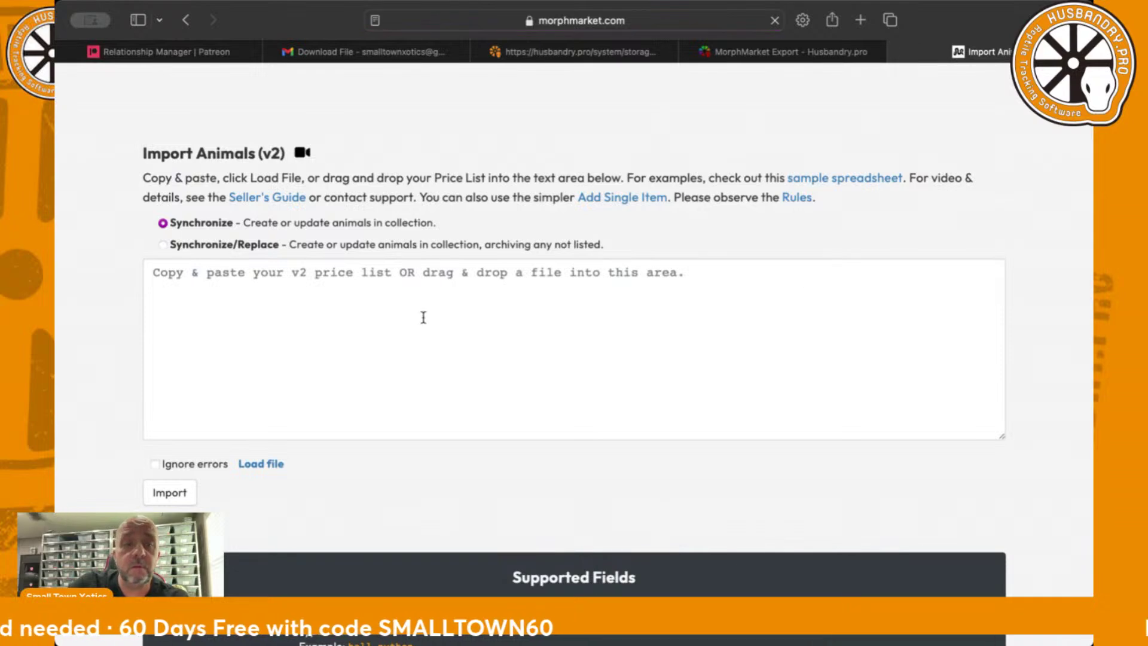
{"action": "left_click", "coordinate": [242, 277]}
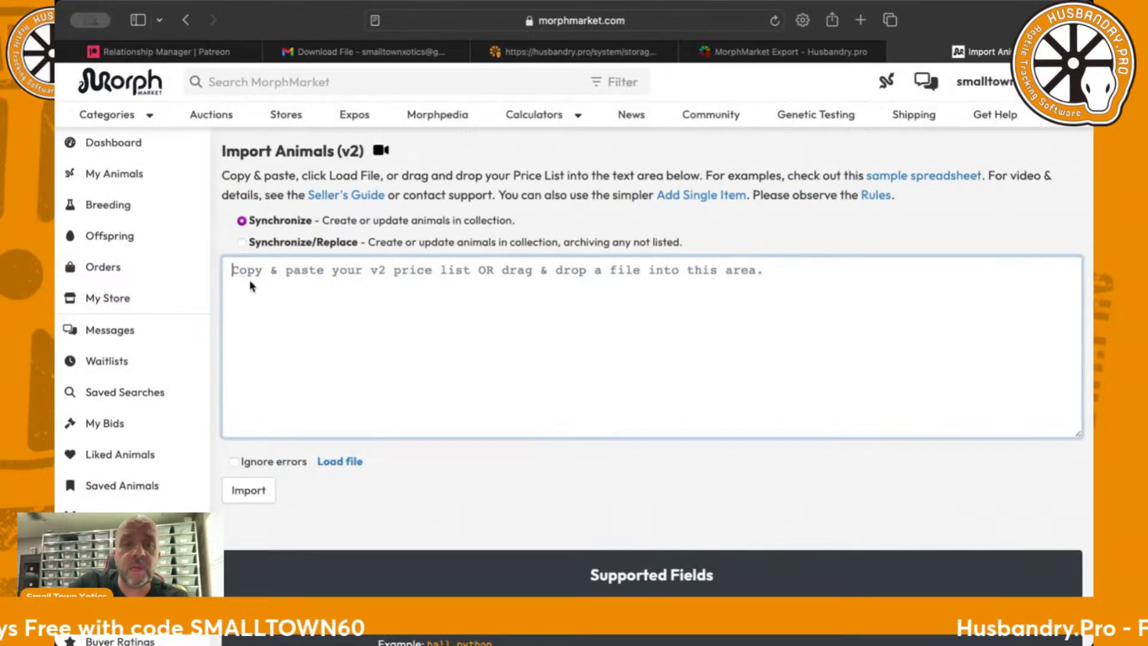
{"action": "type", "text": "Category,Title,Animal_Id,Maturity,Price,State,Visibility,Enabled,Sex,Dob,Weight,Quantity,Group_id,Traits,Photo_Urls,Video_Url,Desc,Length,Length_Type,Proven_Breeder,Is_Group,Origin,Prey_State,Prey_Food,Min_Shipping,Max_Shipping,Is_Rep_Photo,Is_Negotiable,Is_For_Trade \"Ball Python\",\"Leo Het Clown\",STX-23-26-03,Baby|Juvenile,100.00,\"For Sale\",public,active,male,2024/01/14,255,1,,\"Leopard [het]-Clown\",https://s3.wasabisys.com/husbandry.pro/703/66c52149c1adf_IMG_3196.jpg,,\"Leo Het Clown\",0,total_length_cm,F,F,\"Self Produced\",,Rat,0,0,F,T,N"}
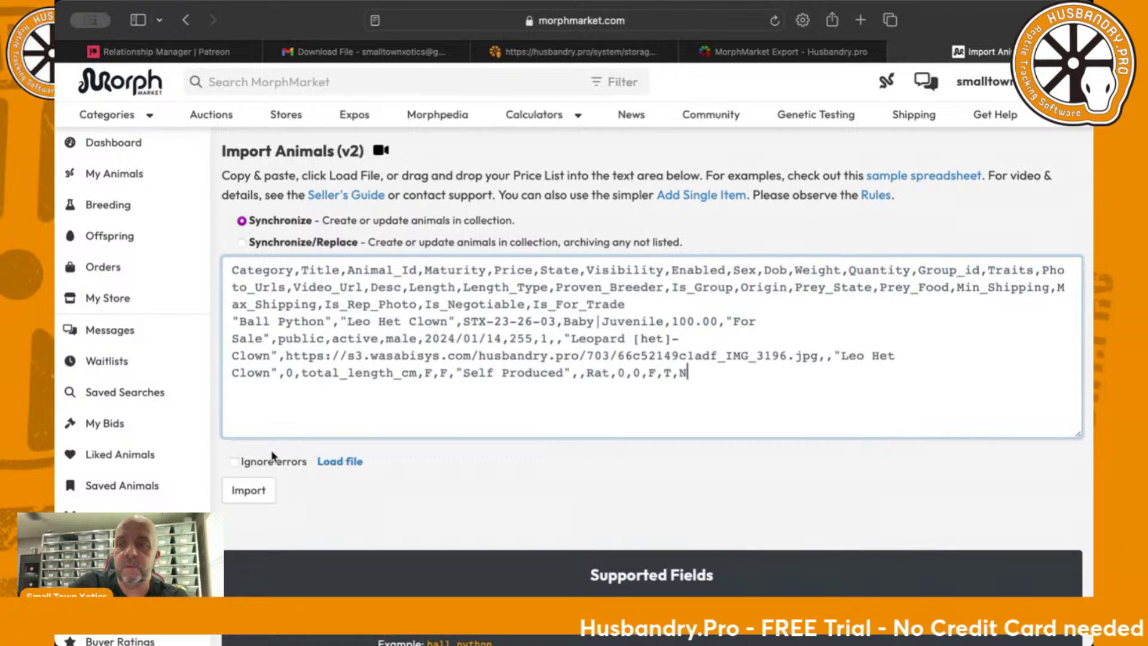
{"action": "left_click", "coordinate": [249, 491]}
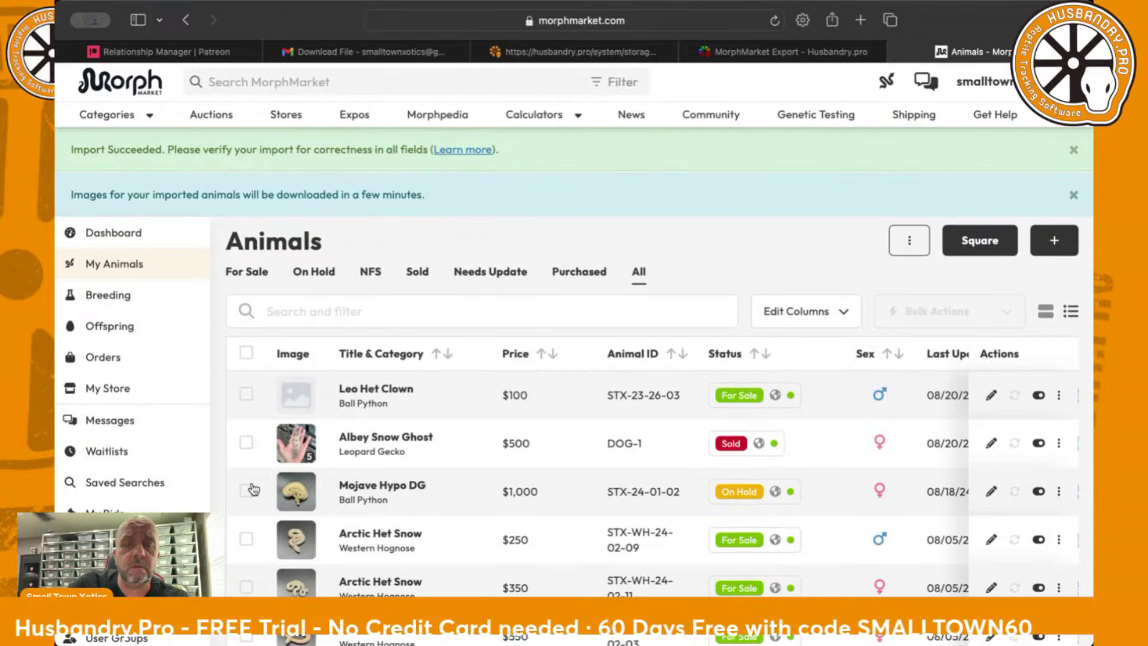
Open the imported Leo Het Clown animal for editing and review its general information
{"action": "left_click", "coordinate": [377, 390]}
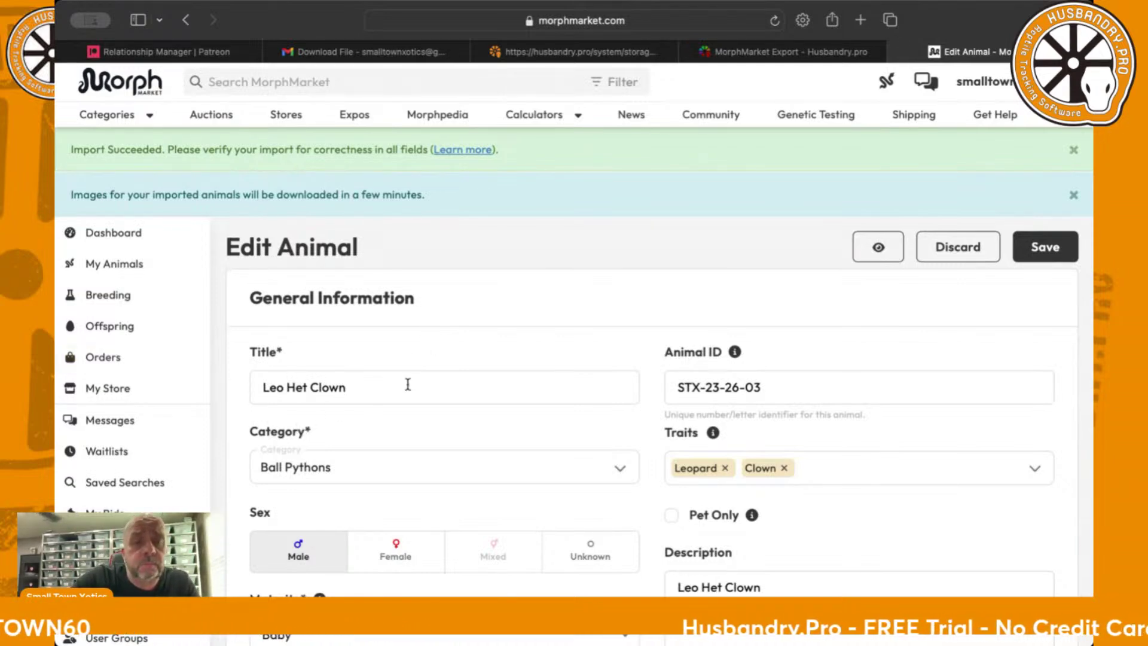
{"action": "scroll", "coordinate": [389, 385], "scroll_direction": "down", "scroll_amount": 2}
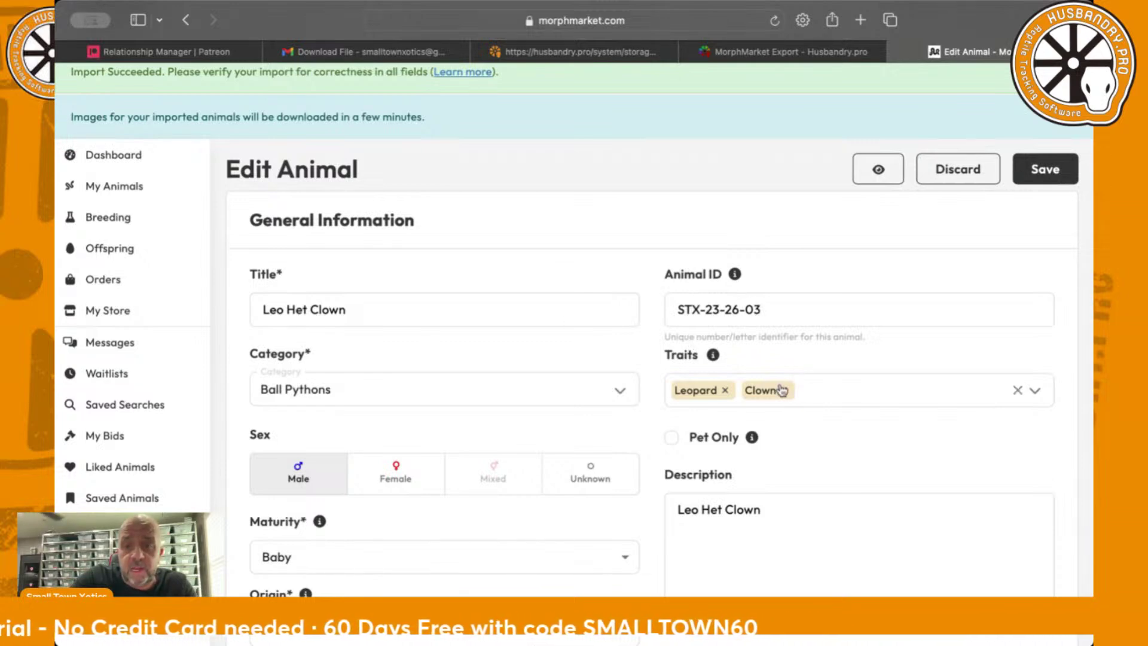
{"action": "scroll", "coordinate": [777, 398], "scroll_direction": "down", "scroll_amount": 2}
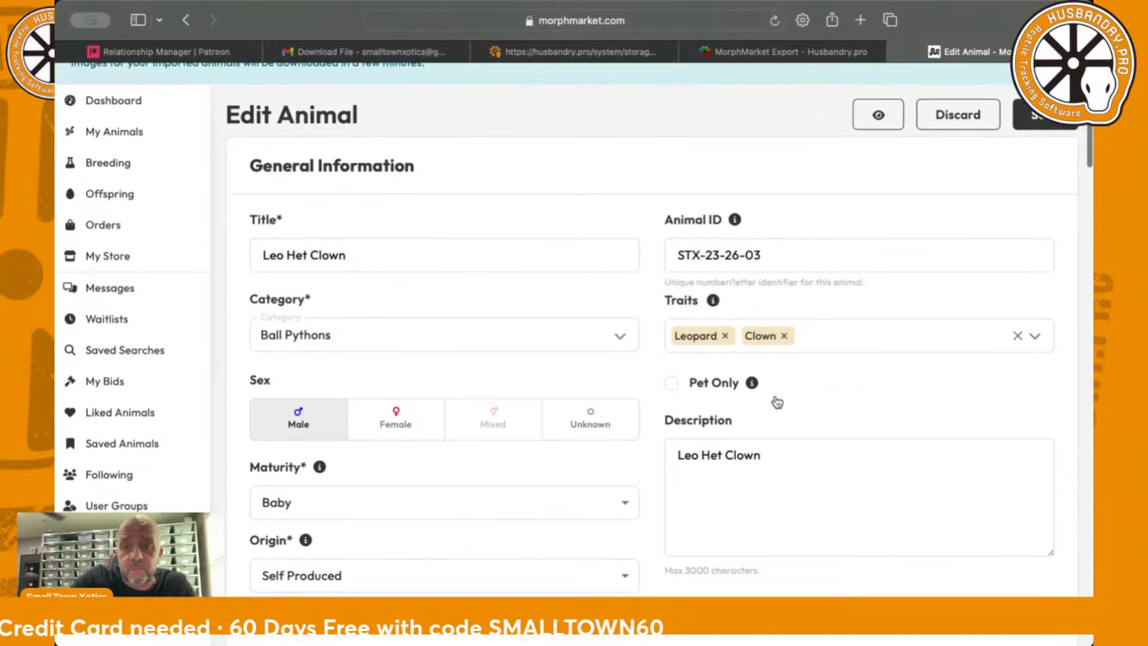
Replace the Clown trait with Het Clown in the animal's traits, keeping Leopard
{"action": "left_click", "coordinate": [784, 338]}
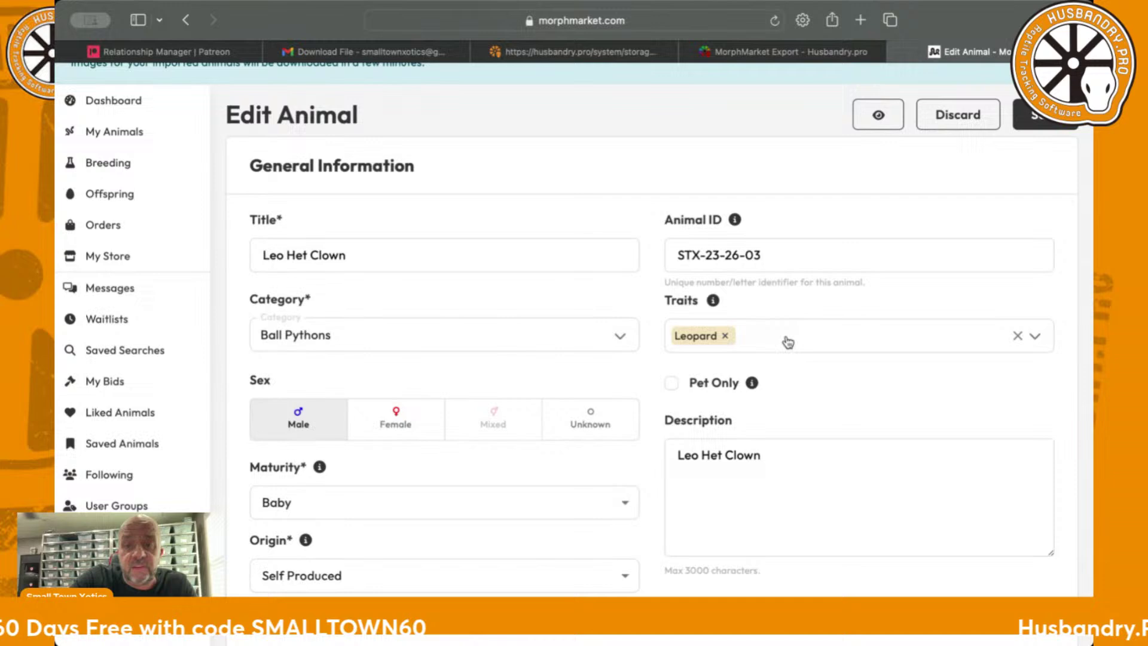
{"action": "left_click", "coordinate": [751, 333]}
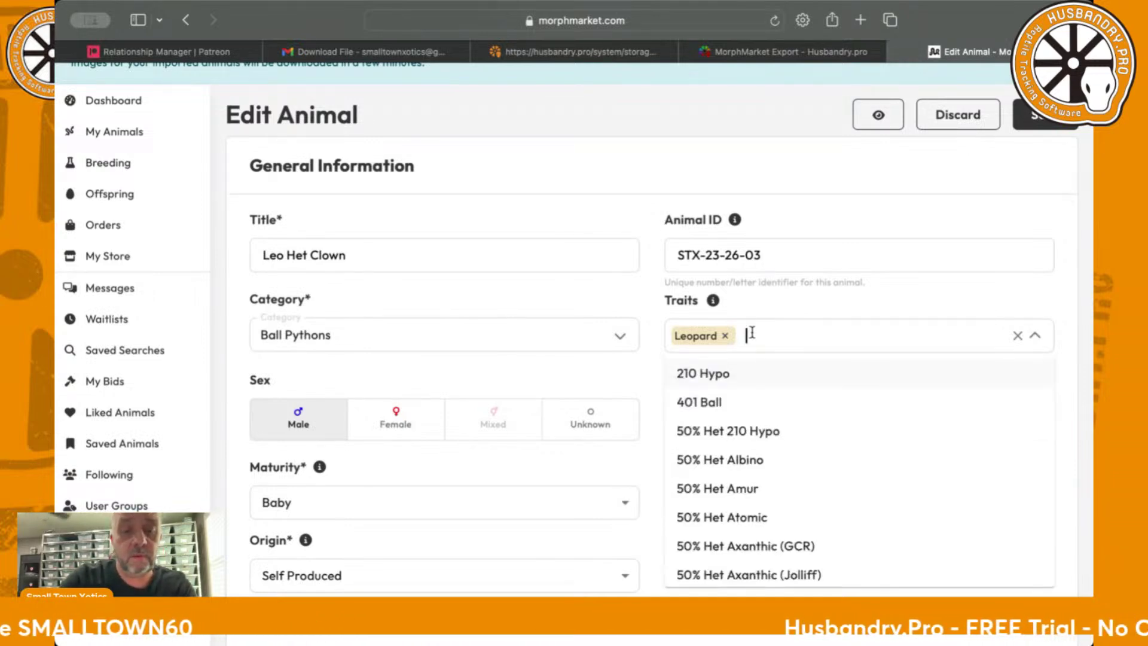
{"action": "type", "text": "het cl"}
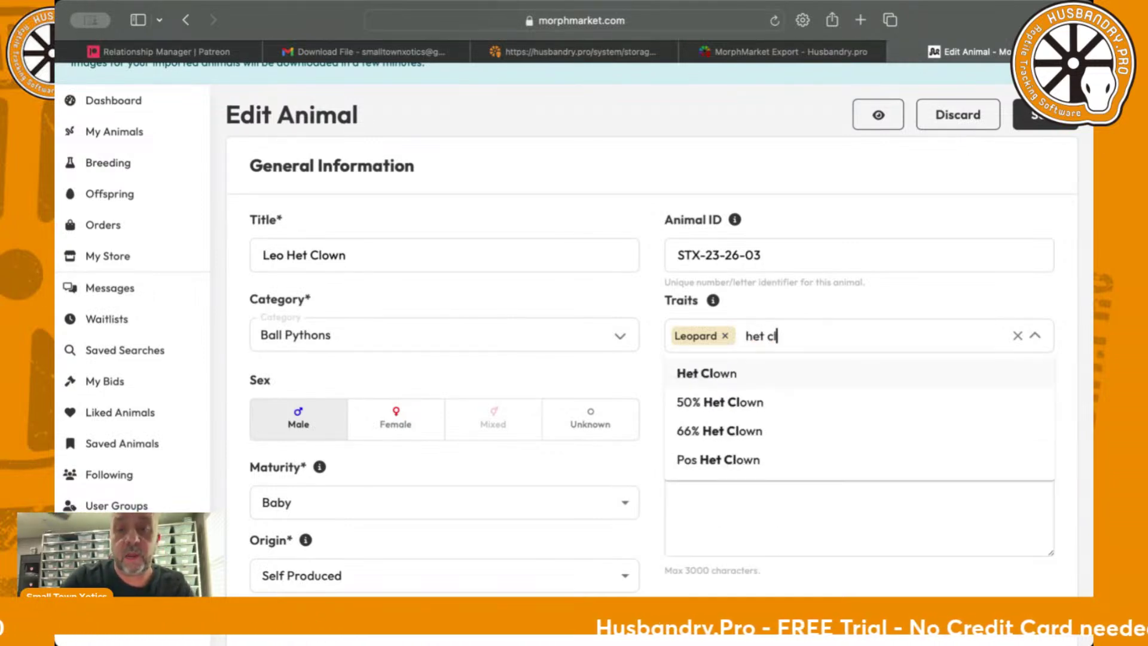
{"action": "left_click", "coordinate": [721, 383]}
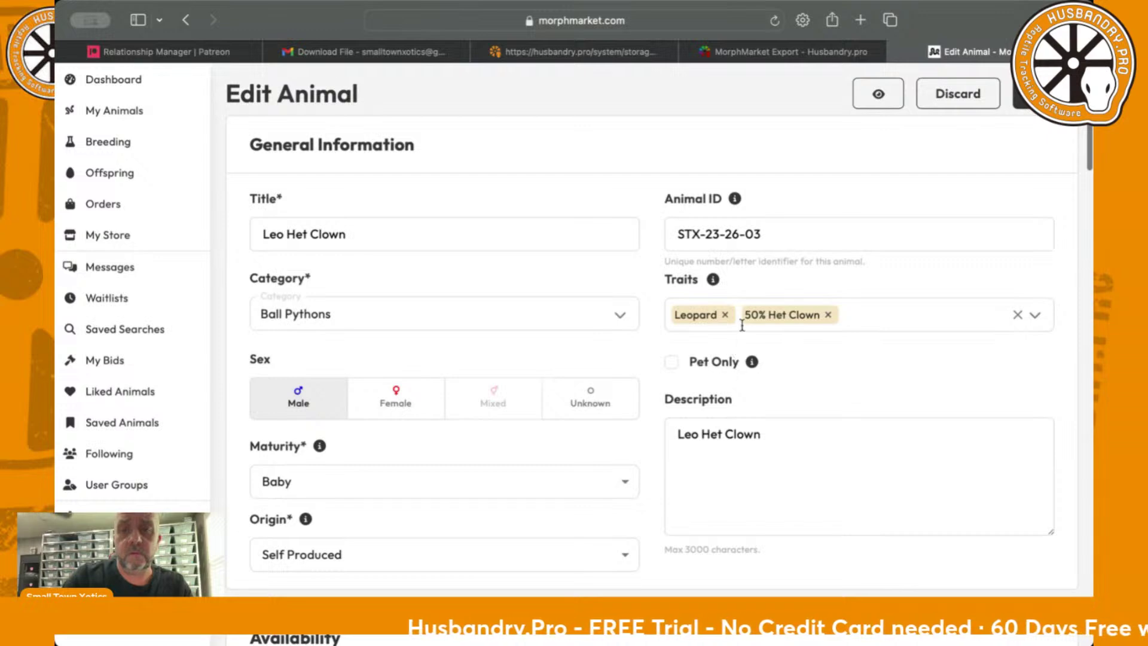
{"action": "left_click", "coordinate": [829, 315]}
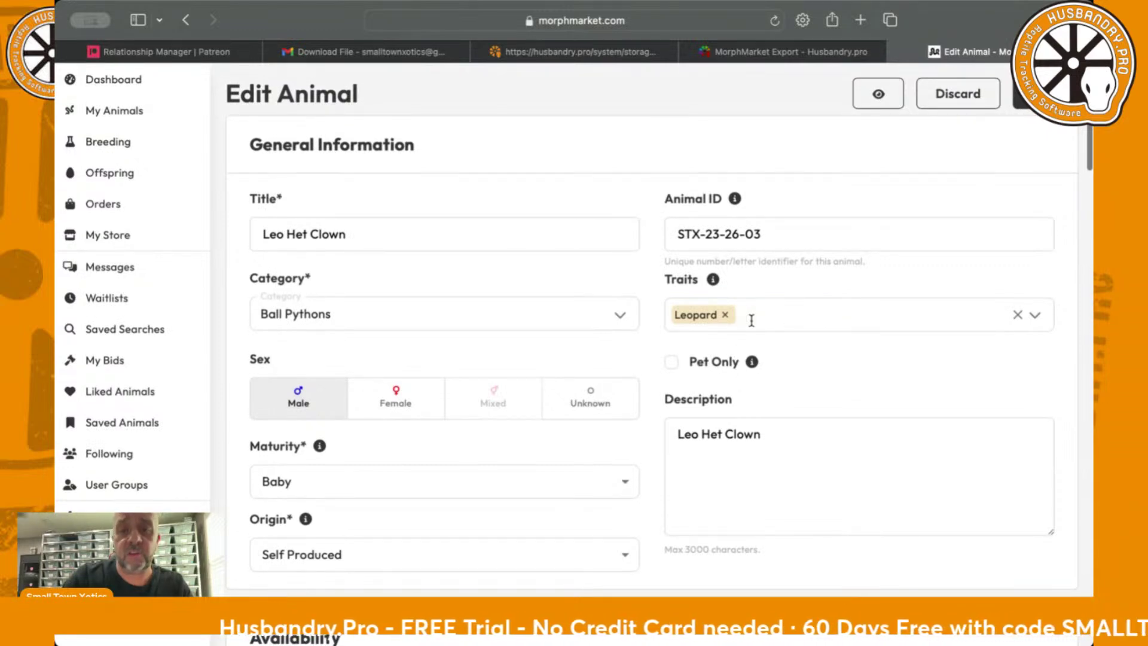
{"action": "type", "text": "het"}
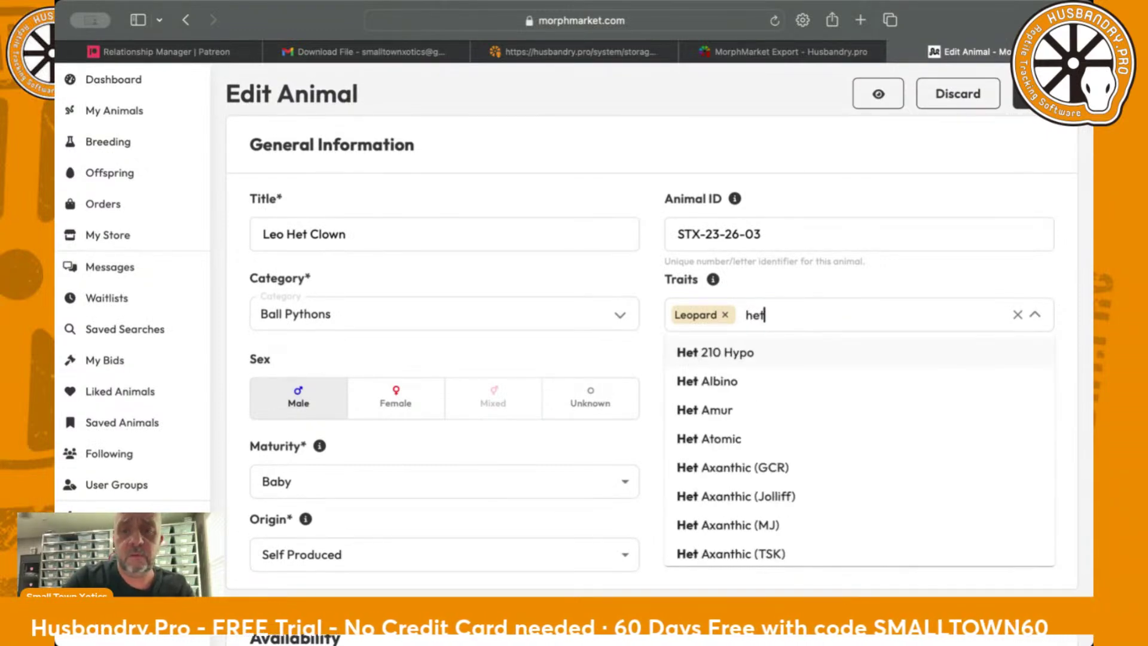
{"action": "type", "text": " cl"}
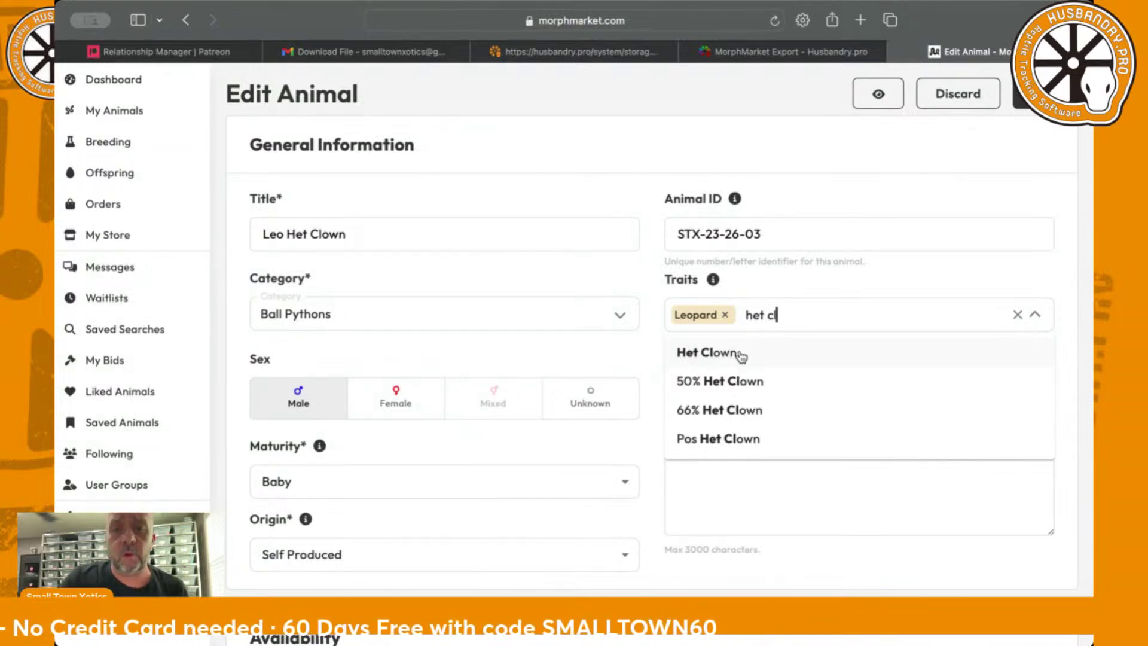
{"action": "left_click", "coordinate": [742, 354]}
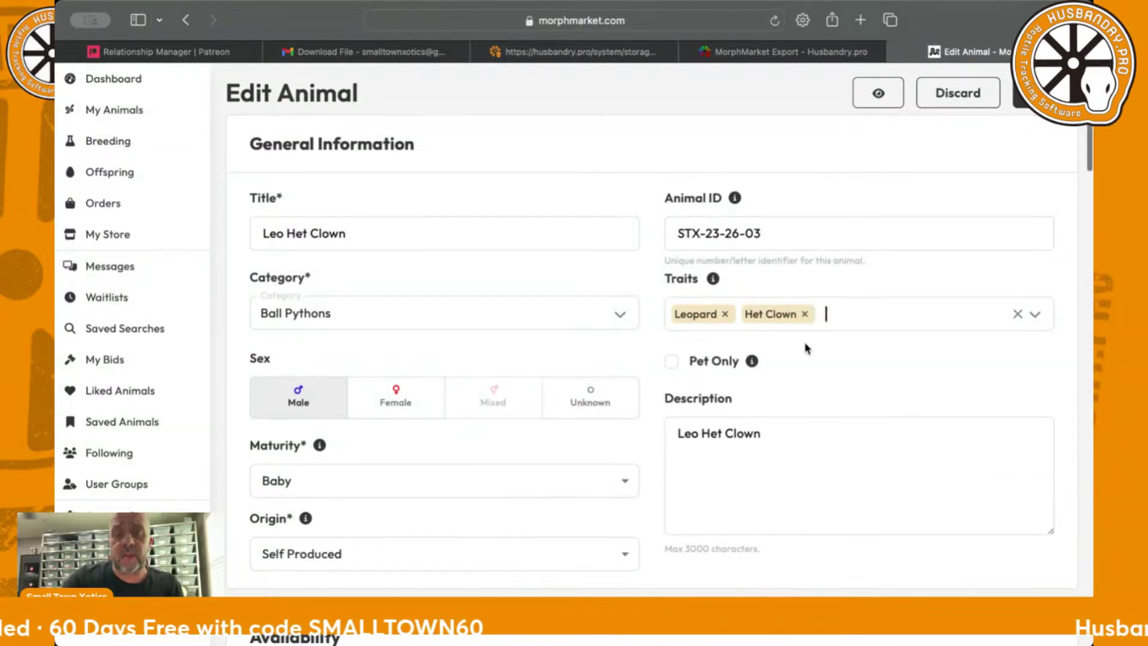
{"action": "scroll", "coordinate": [805, 342], "scroll_direction": "down", "scroll_amount": 2}
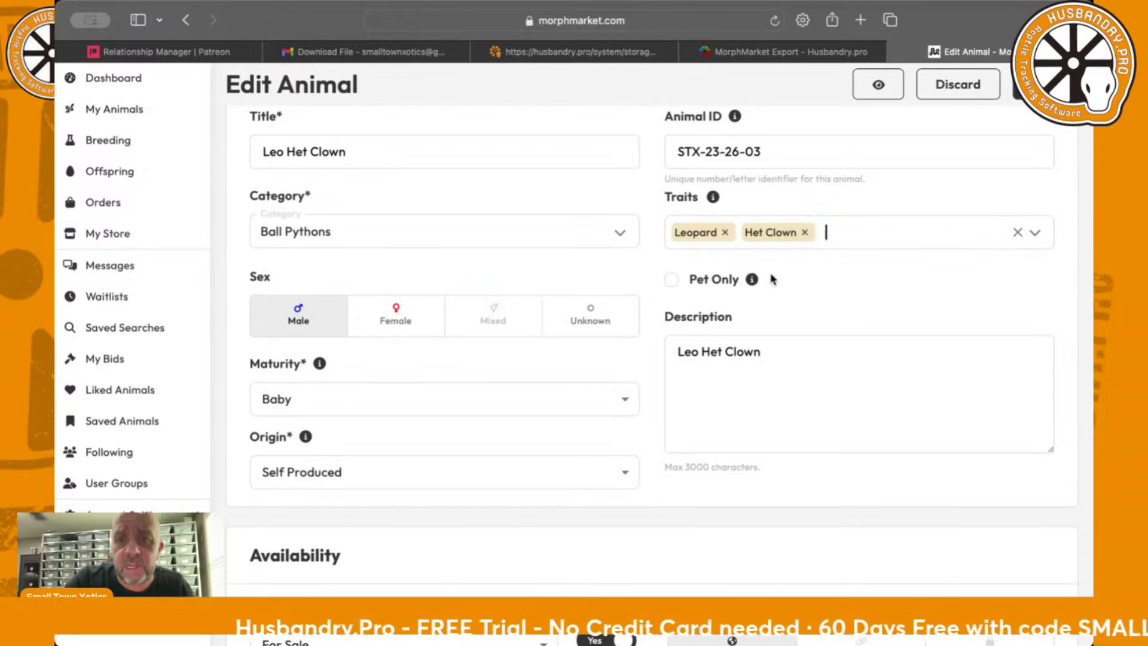
Review the listing's general information, availability, sale info, wholesale, auction and delivery settings
{"action": "scroll", "coordinate": [771, 279], "scroll_direction": "down", "scroll_amount": 2}
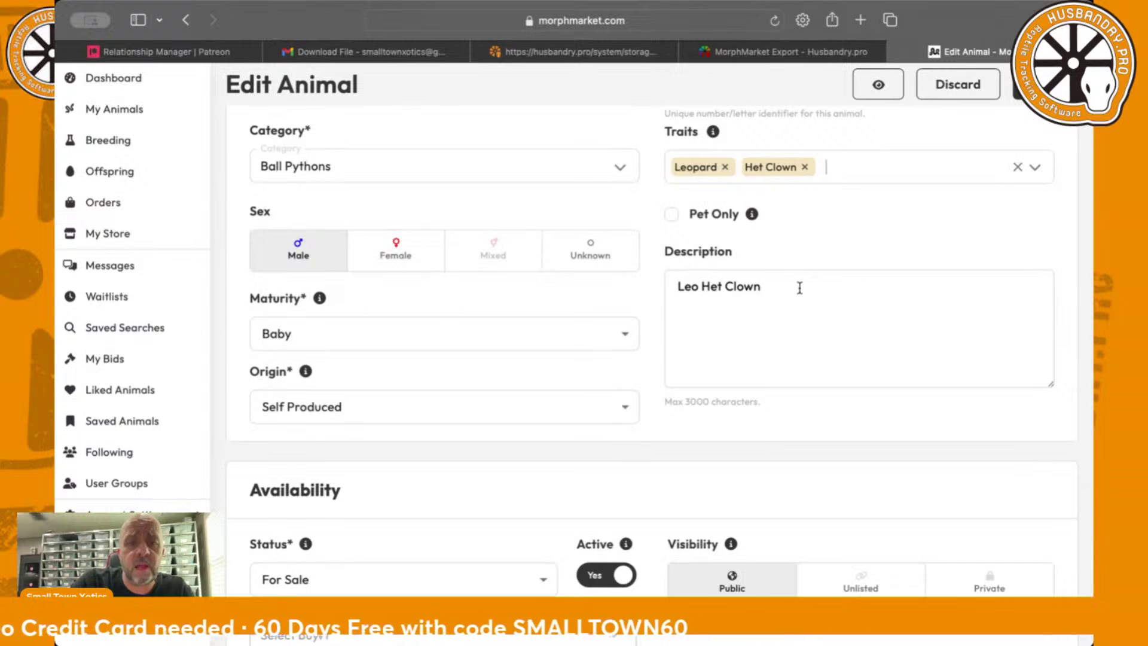
{"action": "scroll", "coordinate": [800, 288], "scroll_direction": "down", "scroll_amount": 2}
{"action": "scroll", "coordinate": [695, 215], "scroll_direction": "up", "scroll_amount": 2}
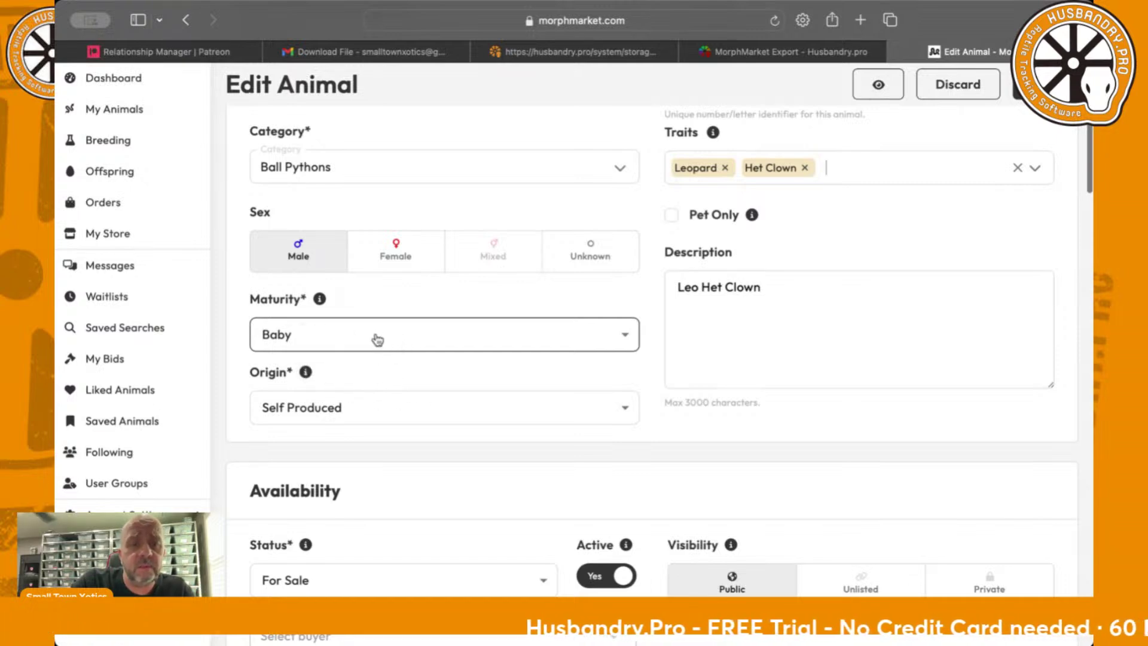
{"action": "scroll", "coordinate": [377, 339], "scroll_direction": "down", "scroll_amount": 2}
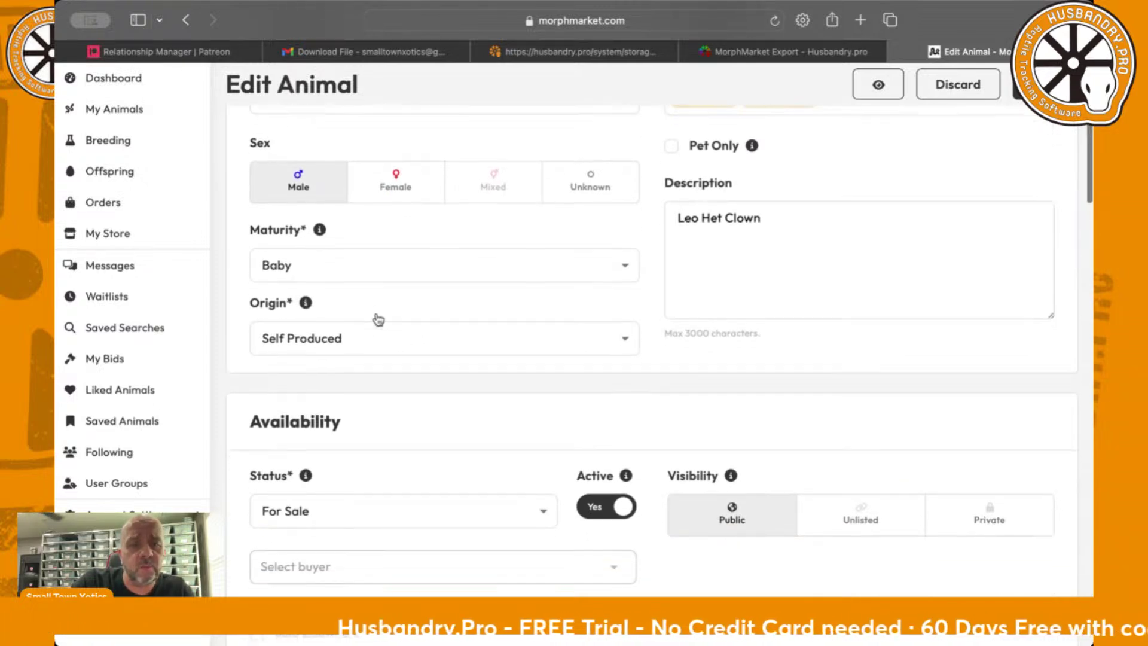
{"action": "scroll", "coordinate": [378, 320], "scroll_direction": "down", "scroll_amount": 6}
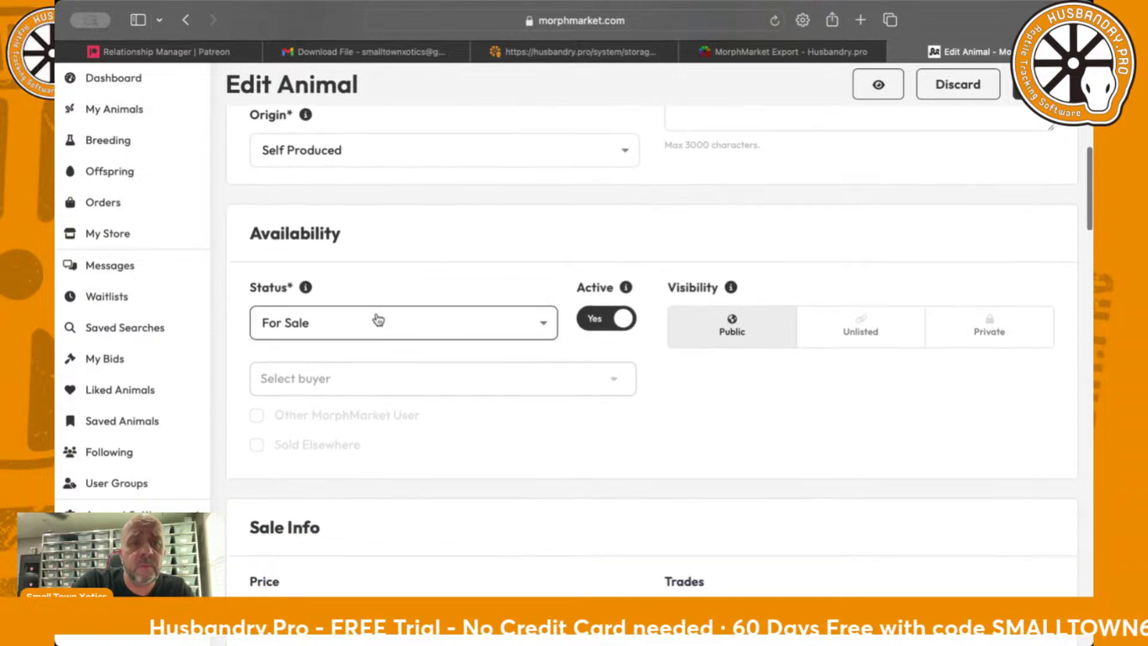
{"action": "scroll", "coordinate": [419, 320], "scroll_direction": "down", "scroll_amount": 2}
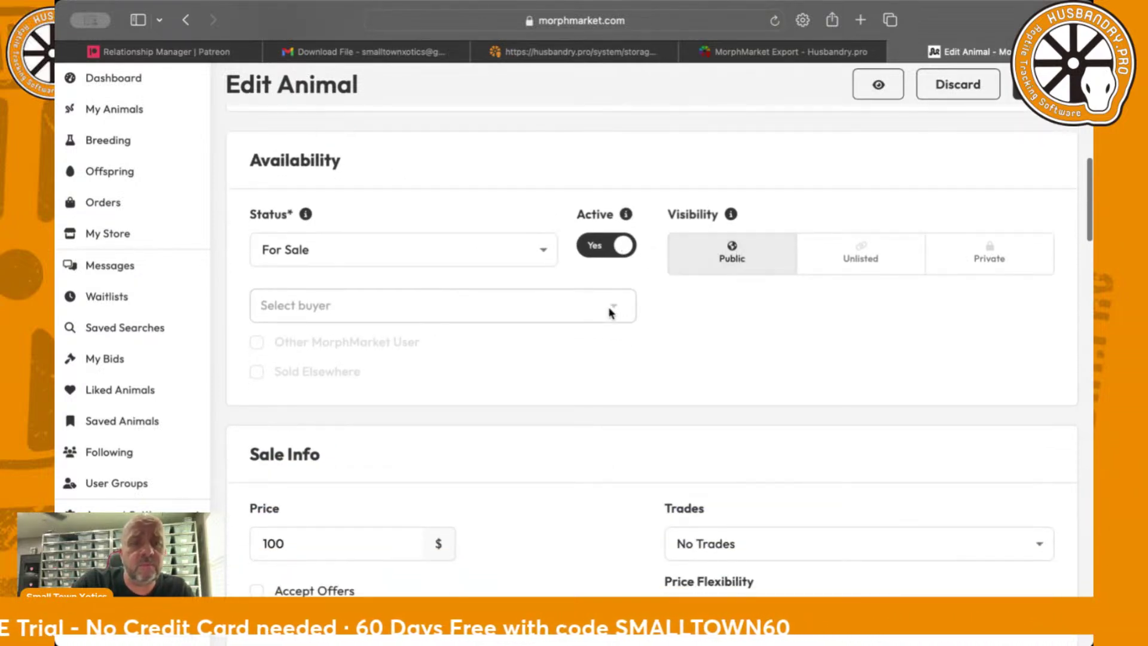
{"action": "scroll", "coordinate": [610, 310], "scroll_direction": "down", "scroll_amount": 7}
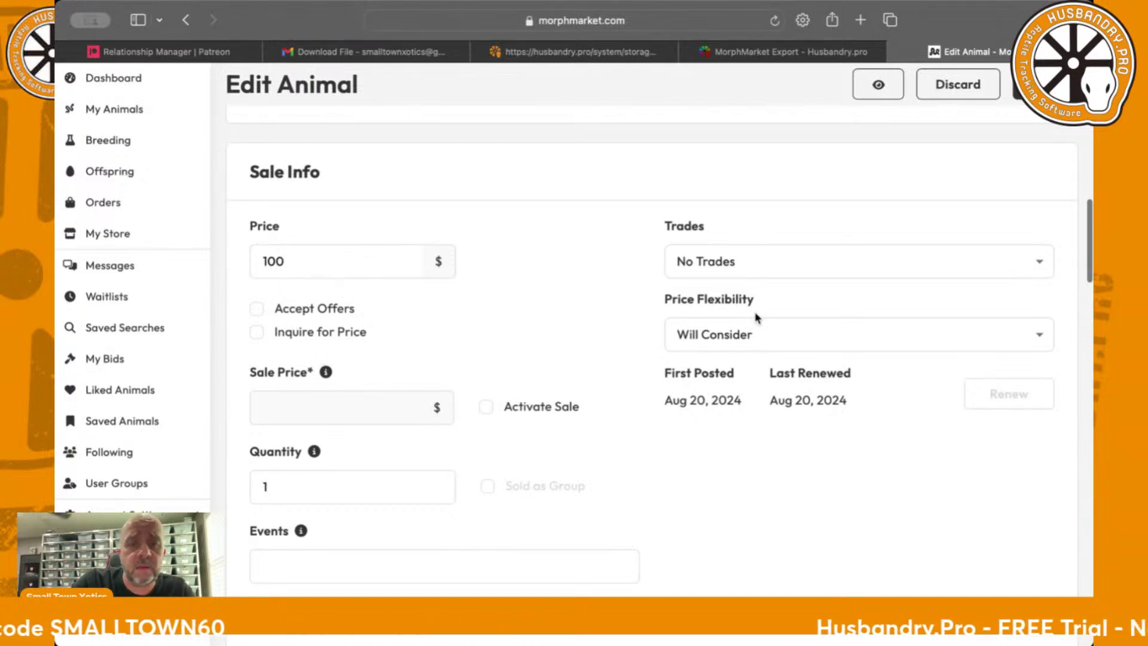
{"action": "scroll", "coordinate": [451, 340], "scroll_direction": "down", "scroll_amount": 2}
{"action": "scroll", "coordinate": [457, 339], "scroll_direction": "down", "scroll_amount": 2}
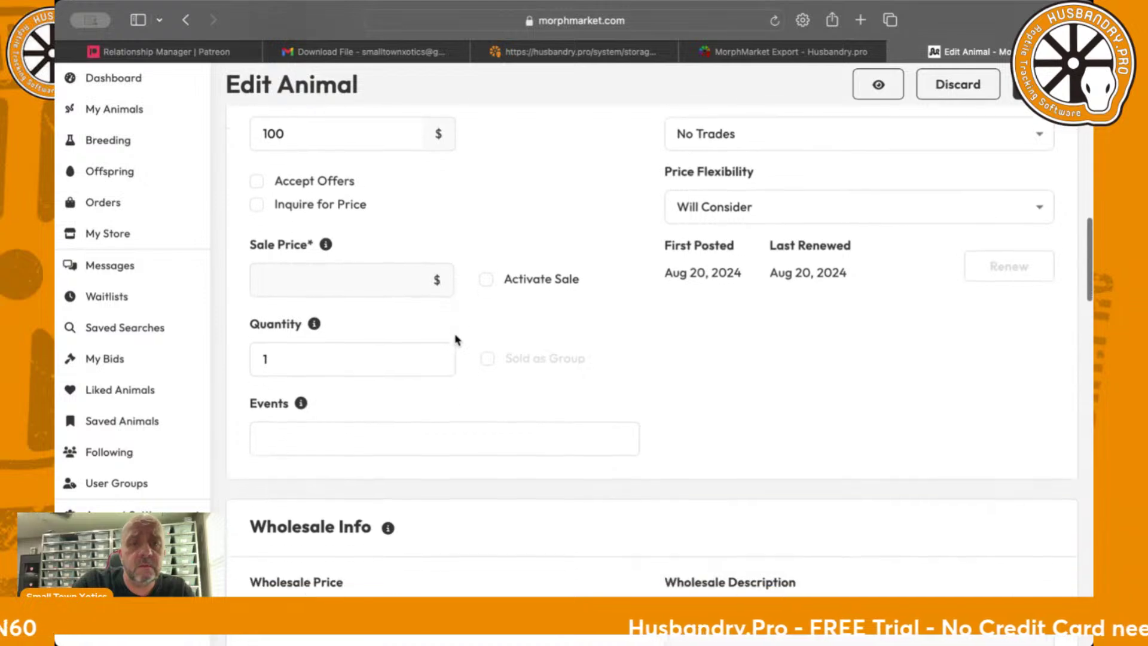
{"action": "scroll", "coordinate": [658, 298], "scroll_direction": "down", "scroll_amount": 1}
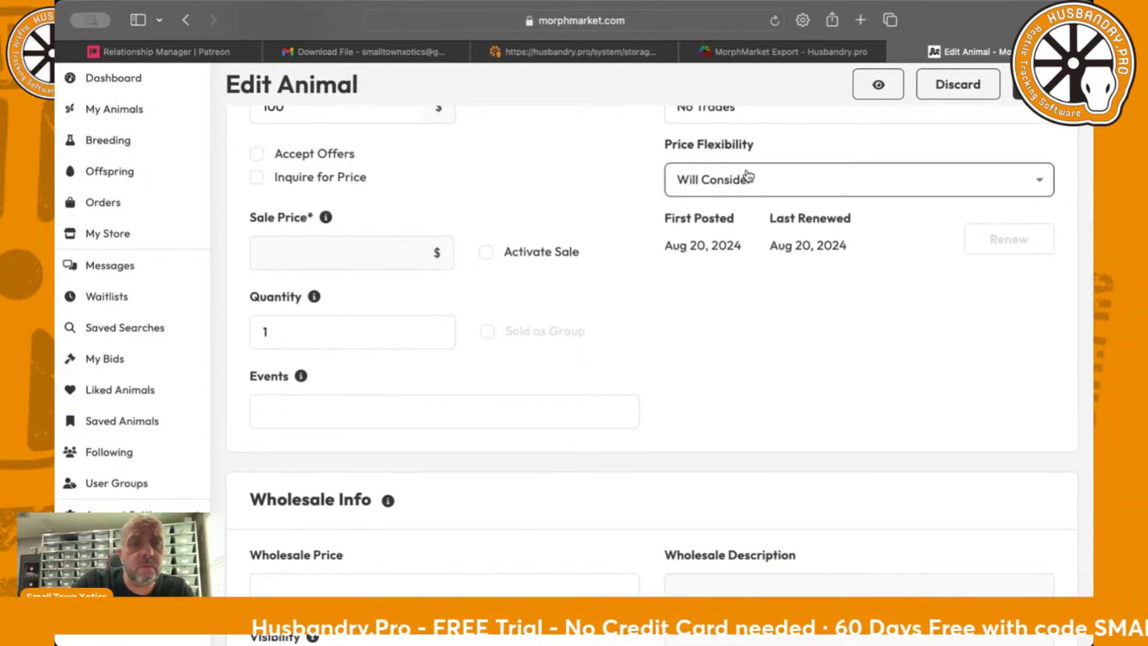
{"action": "scroll", "coordinate": [313, 326], "scroll_direction": "down", "scroll_amount": 3}
{"action": "scroll", "coordinate": [313, 326], "scroll_direction": "down", "scroll_amount": 12}
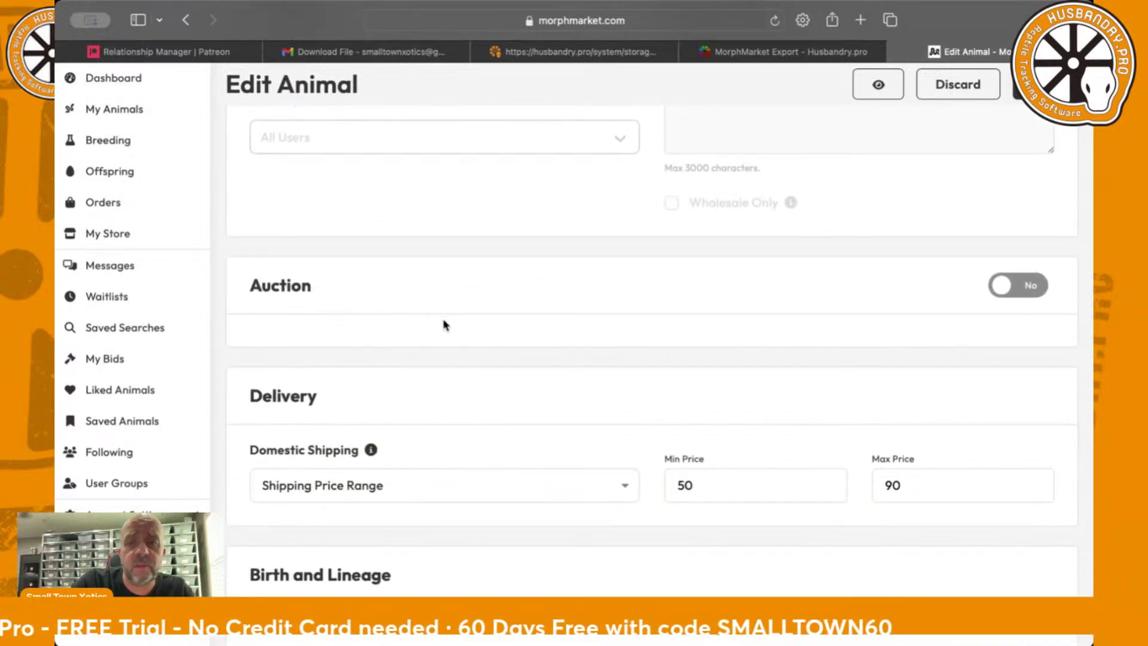
{"action": "scroll", "coordinate": [443, 324], "scroll_direction": "down", "scroll_amount": 7}
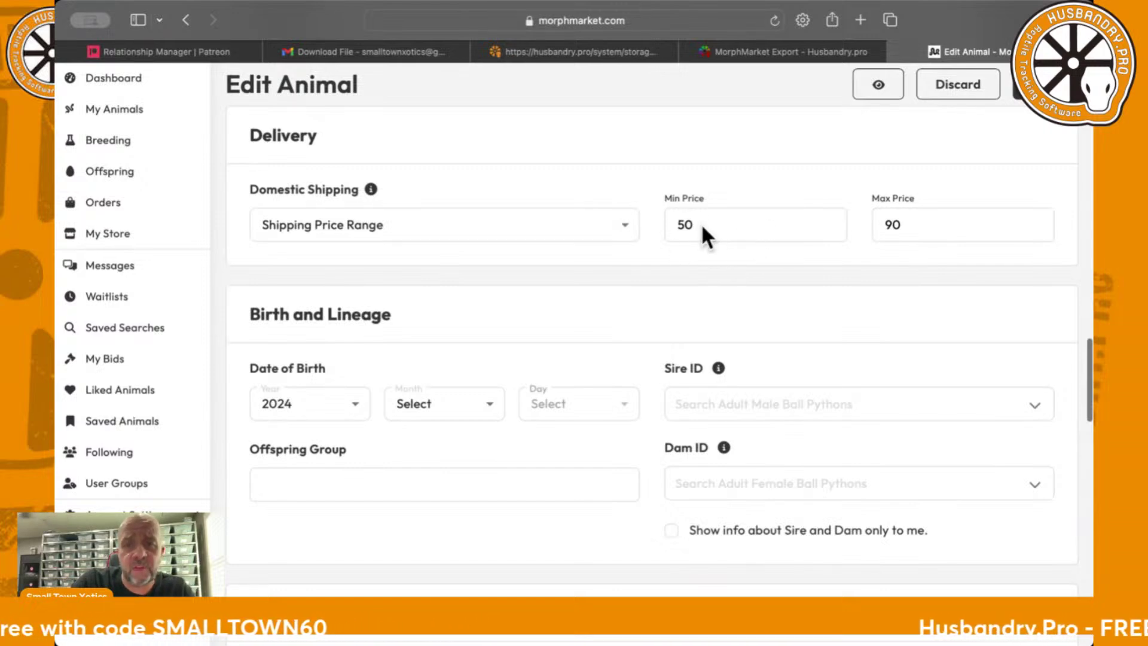
Set the birth month to January under Birth and Lineage, check the available days, and leave the day unselected
{"action": "scroll", "coordinate": [633, 287], "scroll_direction": "down", "scroll_amount": 2}
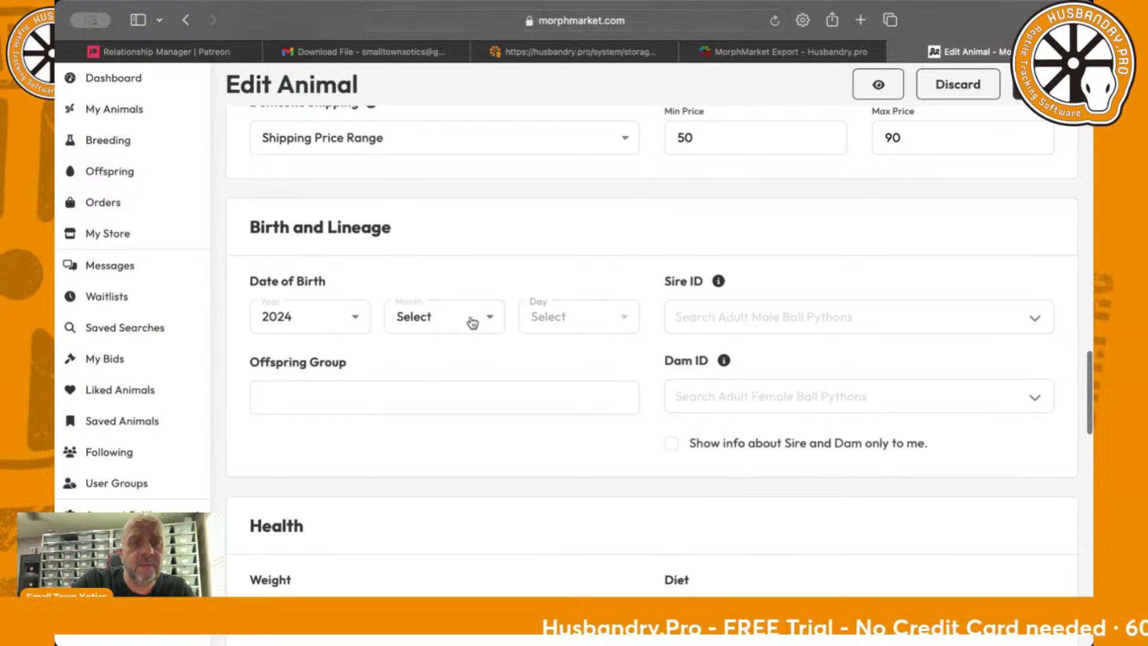
{"action": "left_click", "coordinate": [494, 321]}
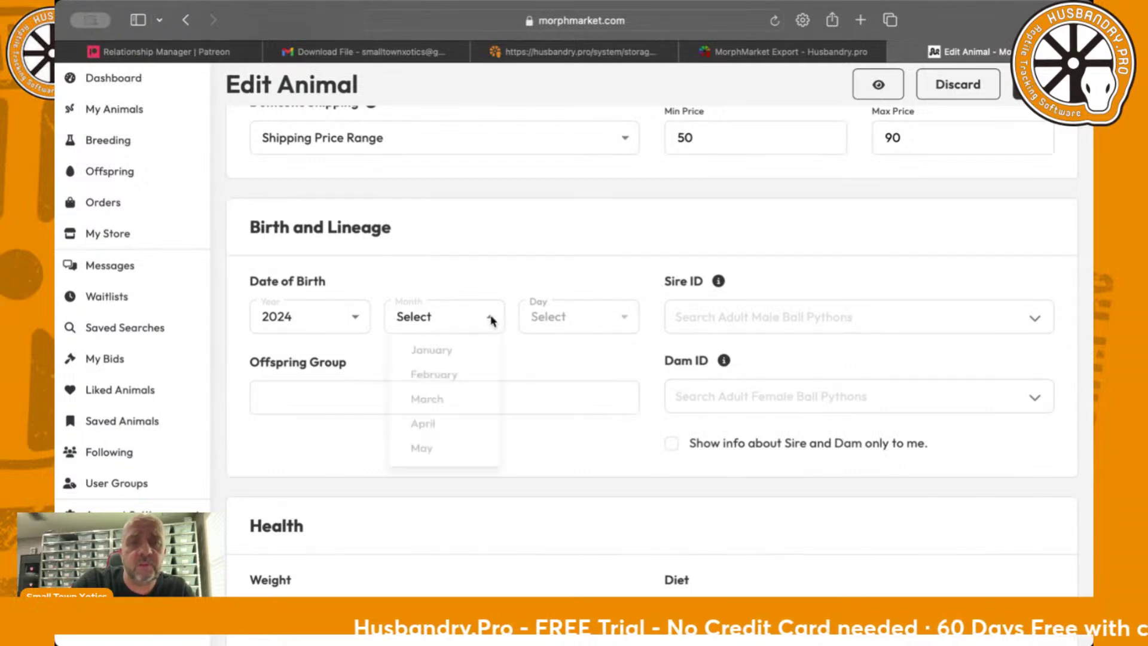
{"action": "left_click", "coordinate": [452, 354]}
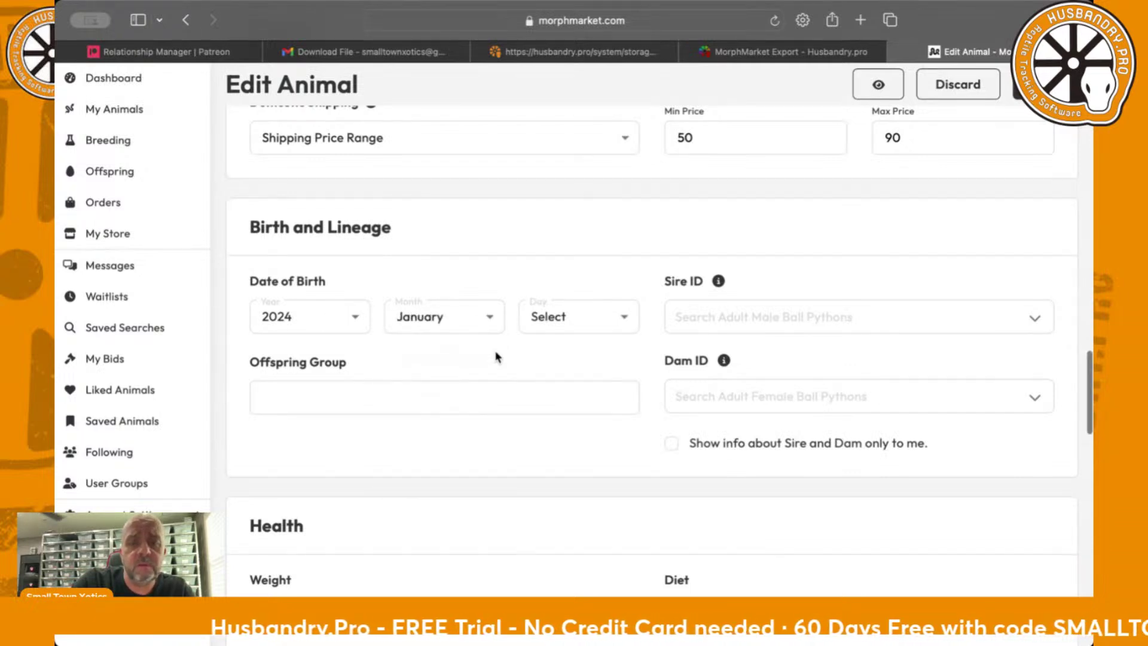
{"action": "left_click", "coordinate": [624, 321]}
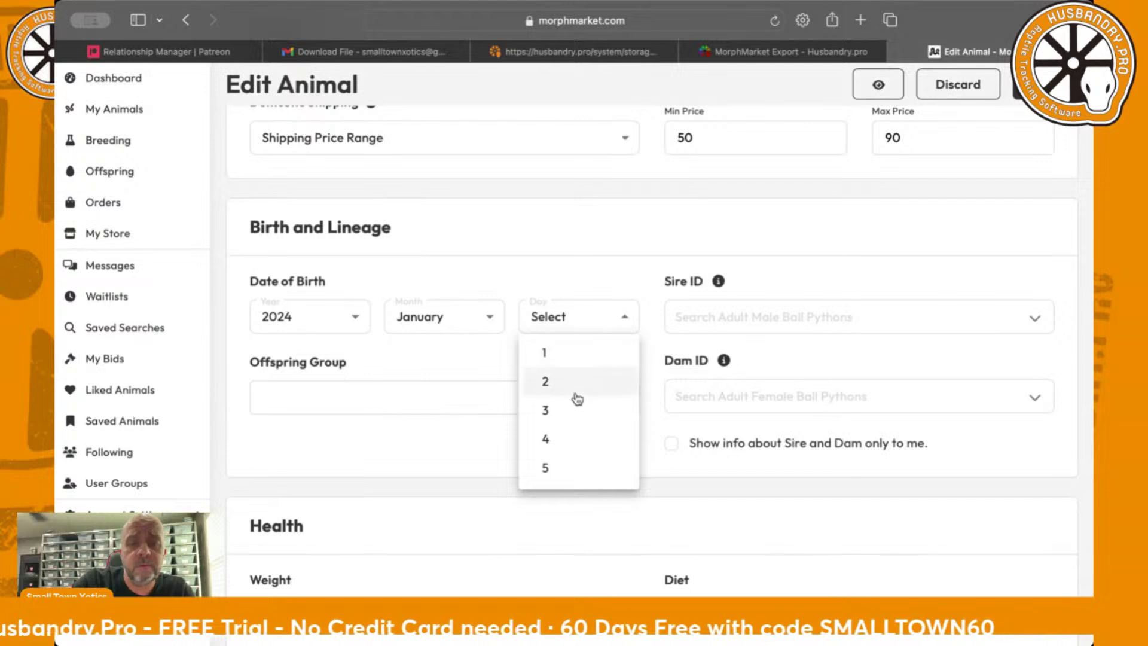
{"action": "scroll", "coordinate": [578, 399], "scroll_direction": "down", "scroll_amount": 5}
{"action": "scroll", "coordinate": [577, 399], "scroll_direction": "down", "scroll_amount": 3}
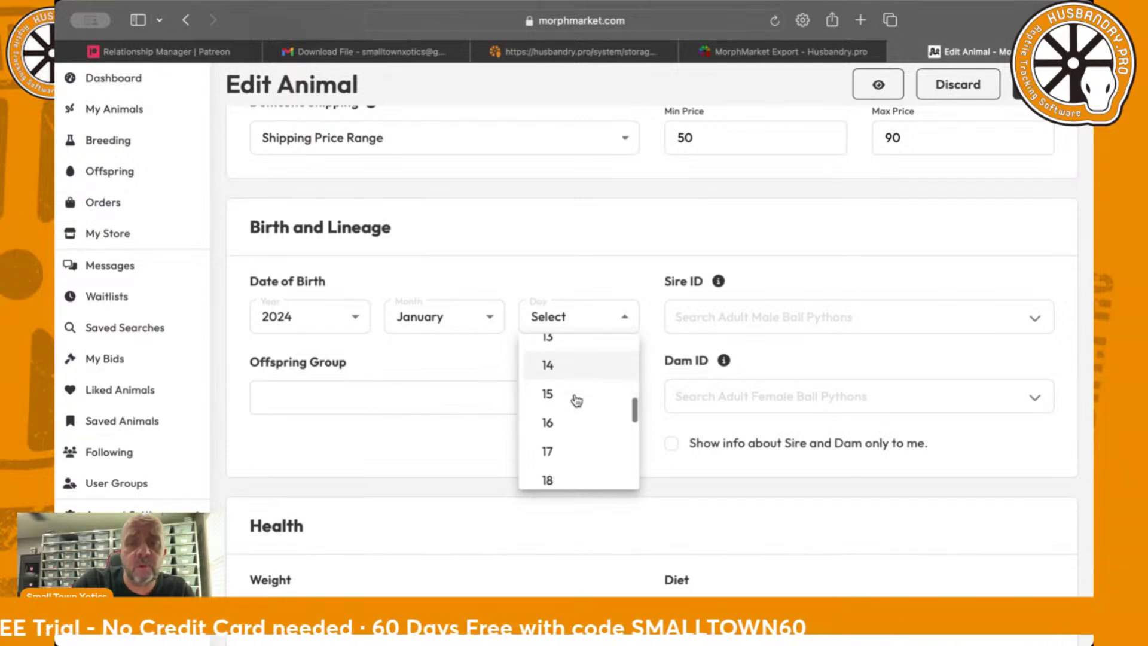
{"action": "scroll", "coordinate": [576, 399], "scroll_direction": "up", "scroll_amount": 6}
{"action": "left_click", "coordinate": [598, 274]}
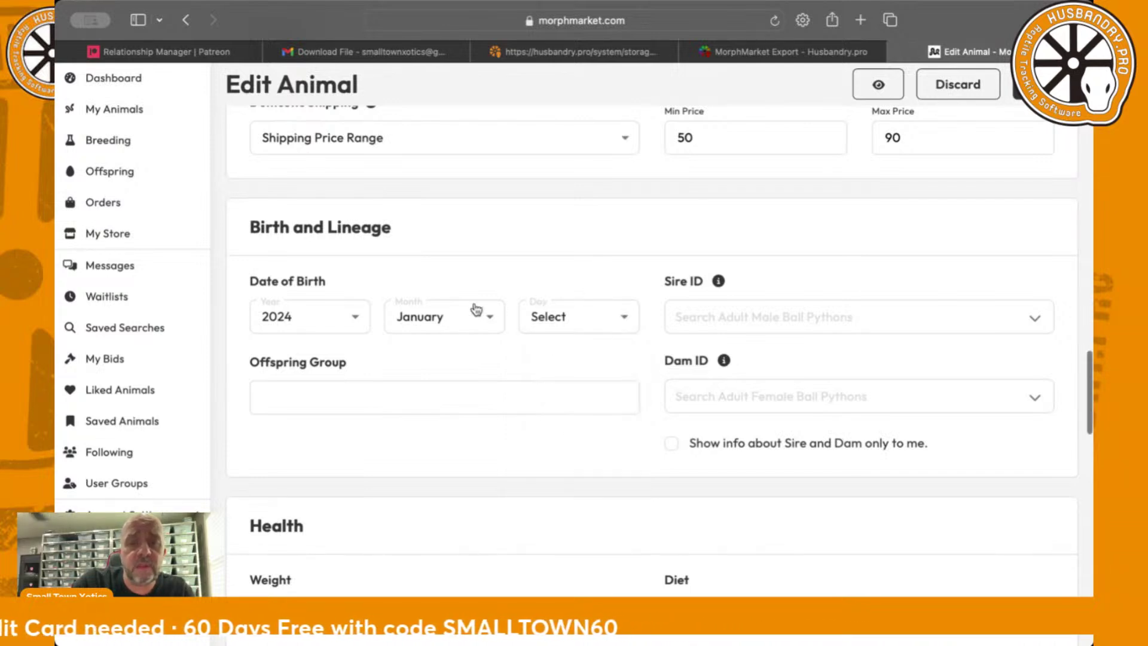
Examine the lineage and health details, the imported snake photo, and its caption and picture options
{"action": "scroll", "coordinate": [477, 342], "scroll_direction": "down", "scroll_amount": 3}
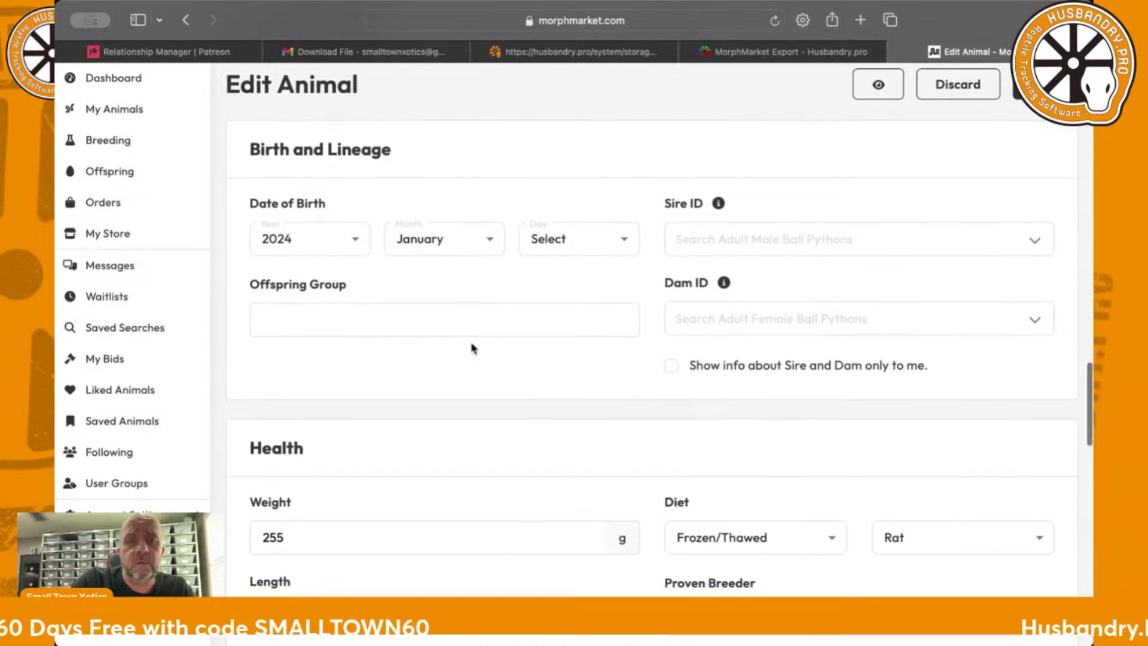
{"action": "scroll", "coordinate": [474, 347], "scroll_direction": "down", "scroll_amount": 3}
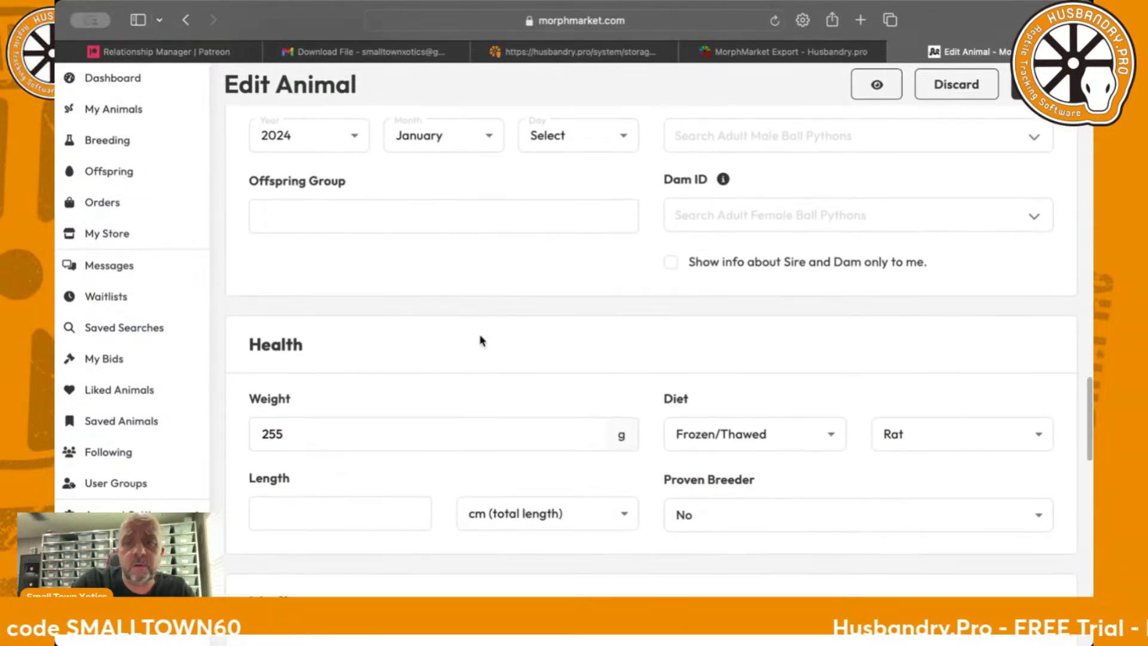
{"action": "scroll", "coordinate": [479, 337], "scroll_direction": "up", "scroll_amount": 4}
{"action": "scroll", "coordinate": [480, 337], "scroll_direction": "down", "scroll_amount": 5}
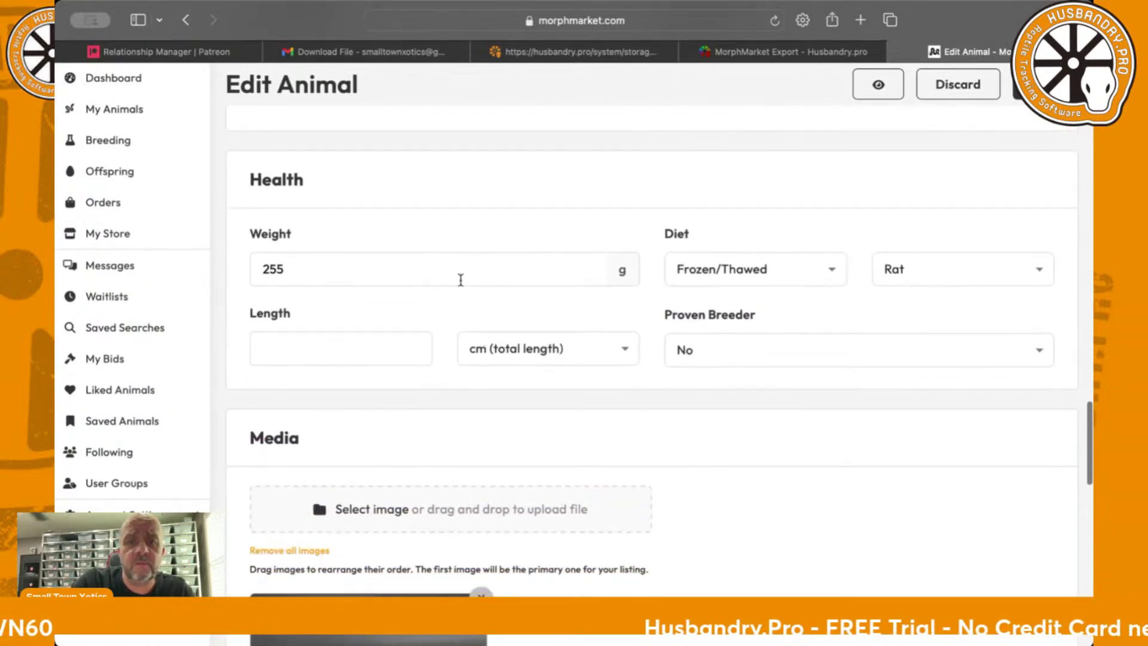
{"action": "scroll", "coordinate": [461, 280], "scroll_direction": "down", "scroll_amount": 2}
{"action": "scroll", "coordinate": [470, 295], "scroll_direction": "down", "scroll_amount": 5}
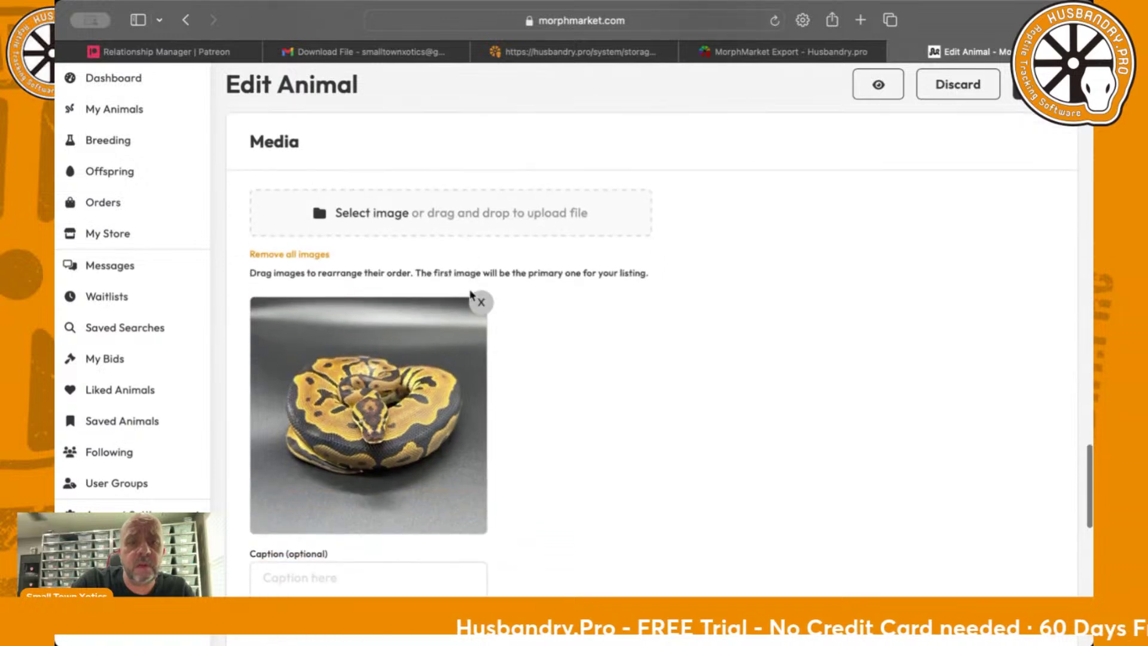
{"action": "scroll", "coordinate": [390, 290], "scroll_direction": "down", "scroll_amount": 5}
{"action": "scroll", "coordinate": [390, 290], "scroll_direction": "down", "scroll_amount": 3}
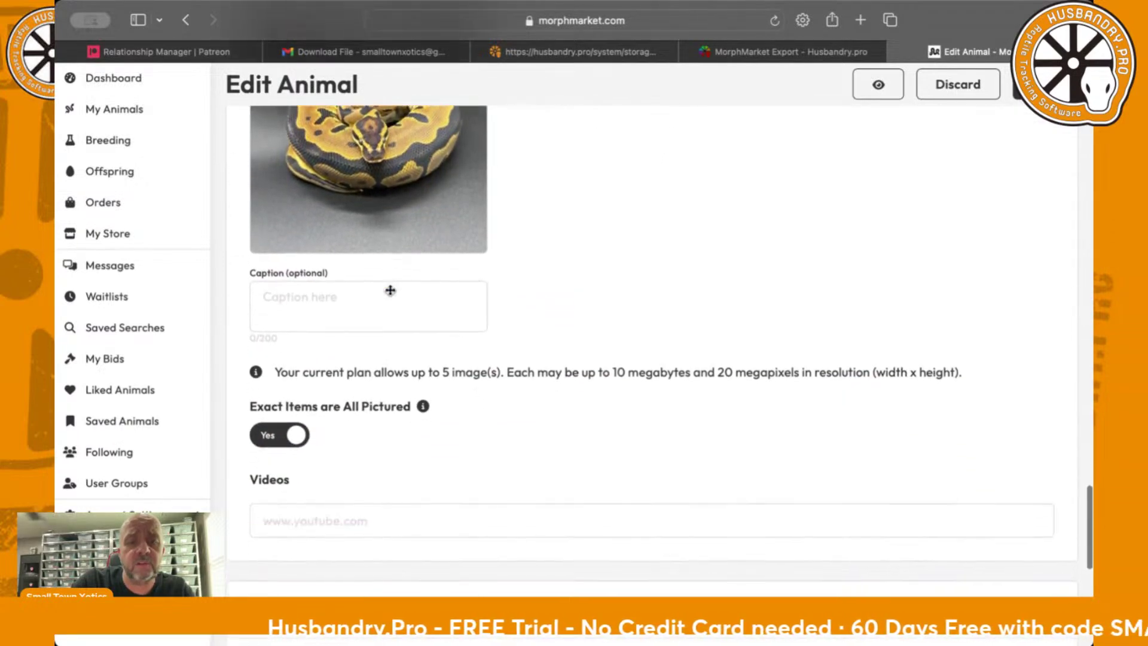
Upload a second photo of the snake to the listing's media, placed after the imported one
{"action": "scroll", "coordinate": [390, 290], "scroll_direction": "up", "scroll_amount": 6}
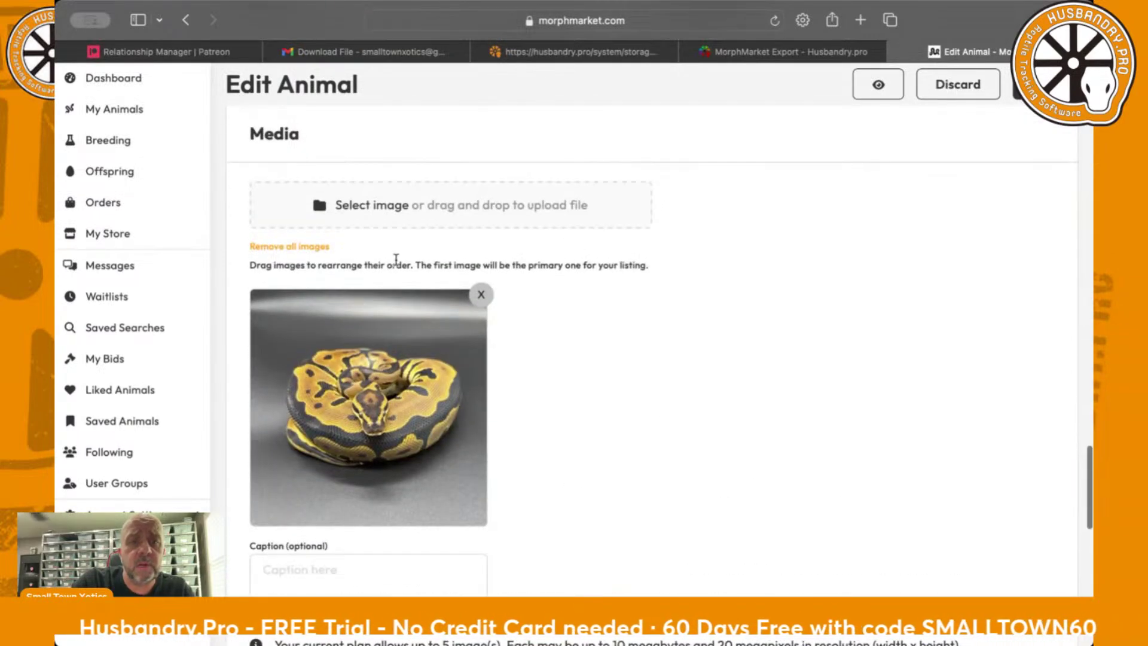
{"action": "scroll", "coordinate": [394, 259], "scroll_direction": "down", "scroll_amount": 2}
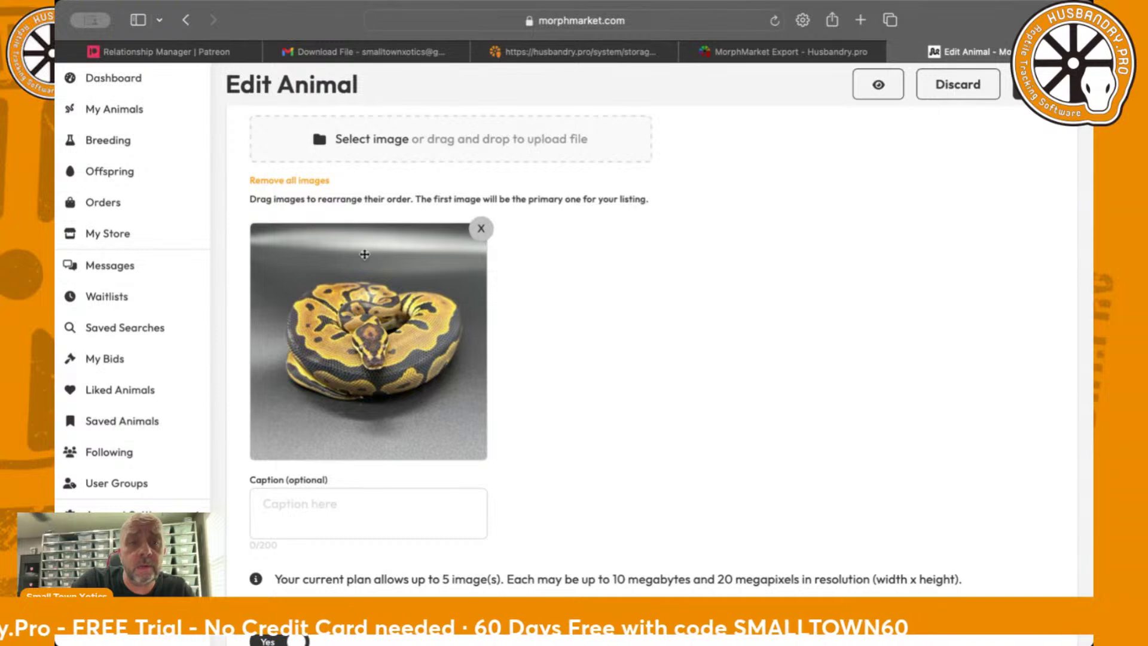
{"action": "scroll", "coordinate": [358, 279], "scroll_direction": "down", "scroll_amount": 2}
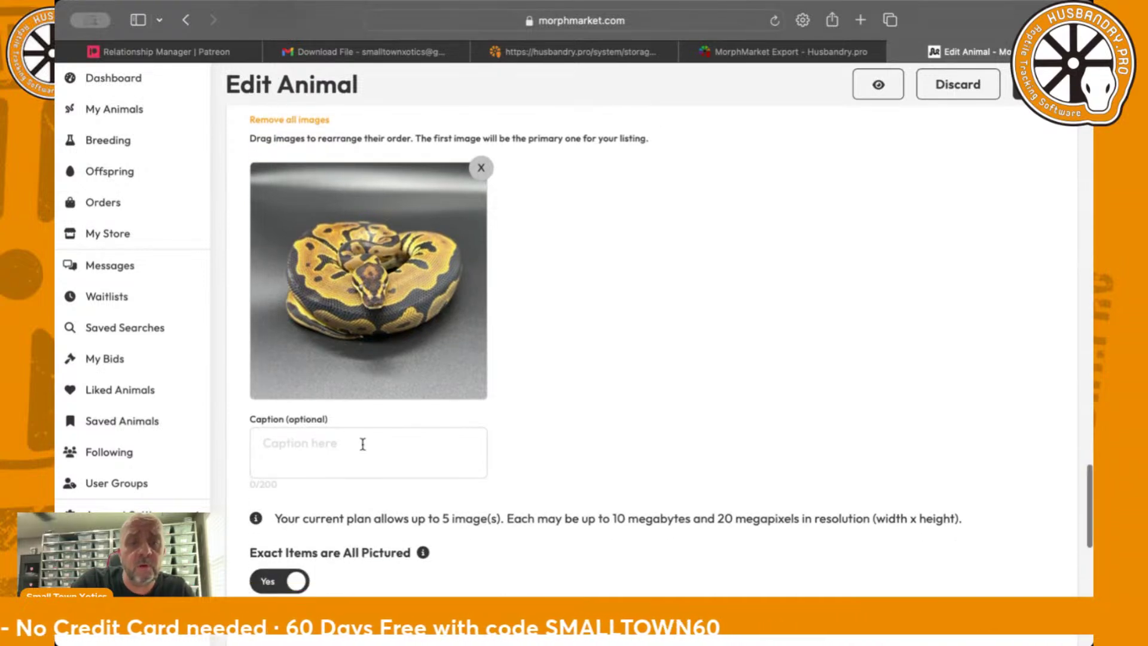
{"action": "scroll", "coordinate": [363, 444], "scroll_direction": "up", "scroll_amount": 2}
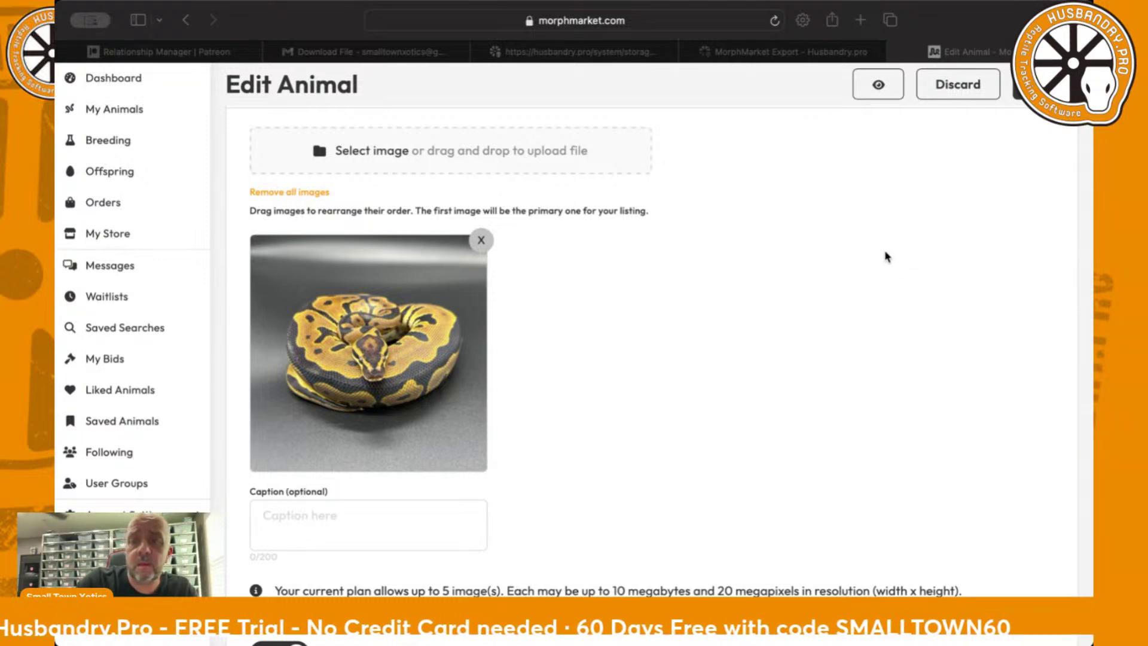
{"action": "left_click_drag", "start_coordinate": [472, 193], "coordinate": [421, 177]}
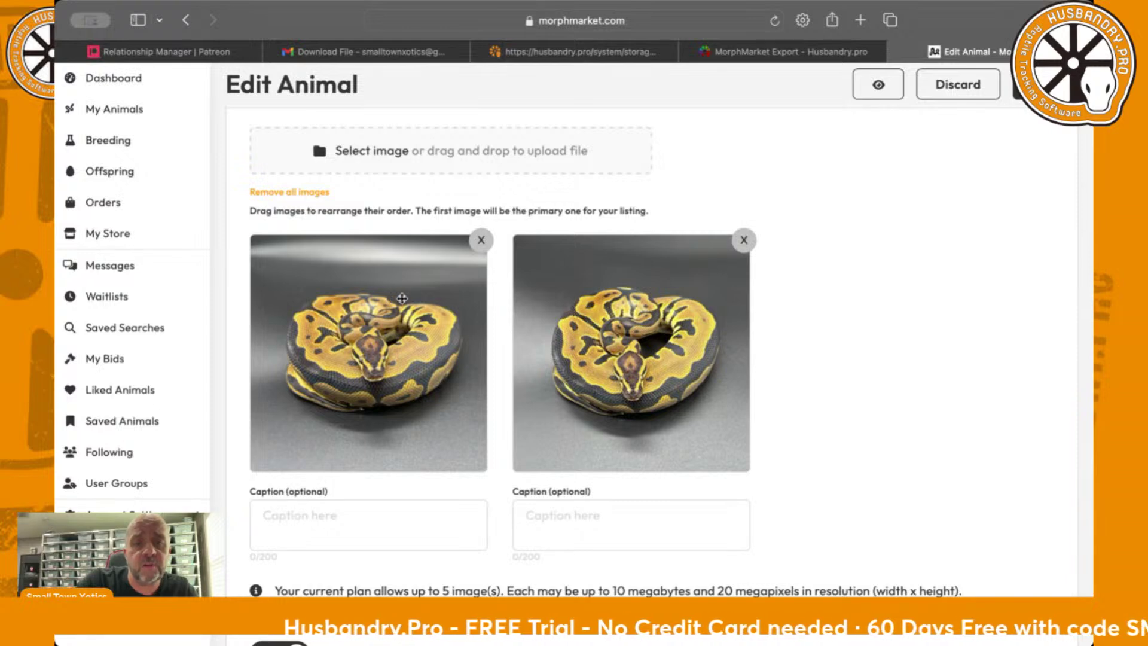
Review the remaining media options, video field, private info and statistics, and recheck both photos
{"action": "scroll", "coordinate": [818, 297], "scroll_direction": "down", "scroll_amount": 5}
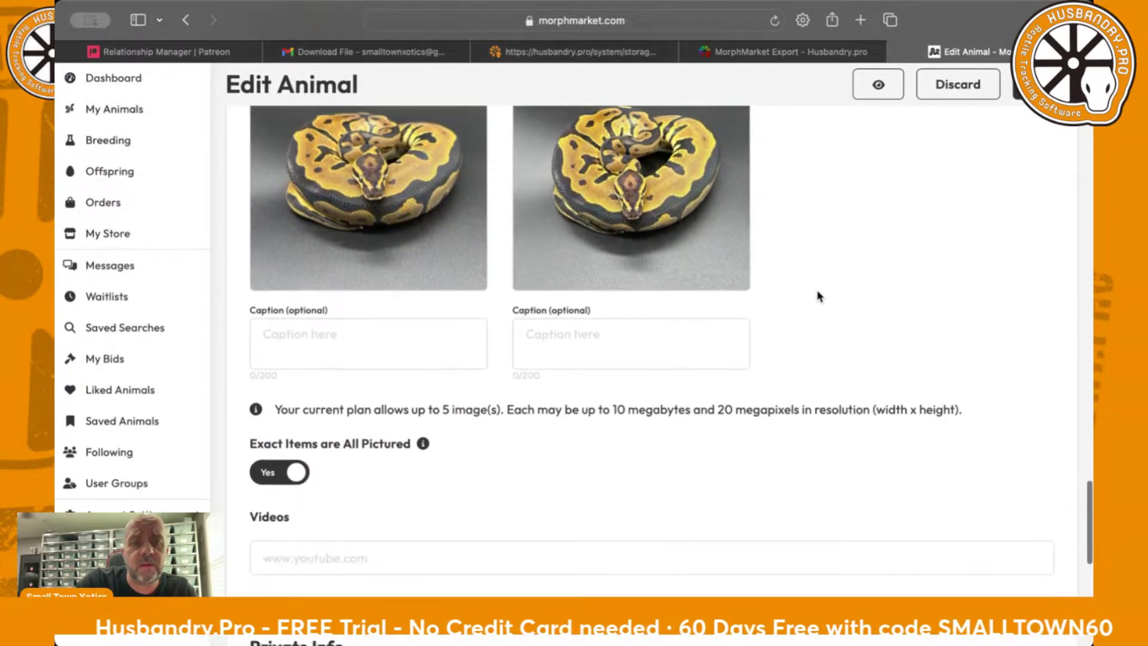
{"action": "scroll", "coordinate": [818, 297], "scroll_direction": "down", "scroll_amount": 2}
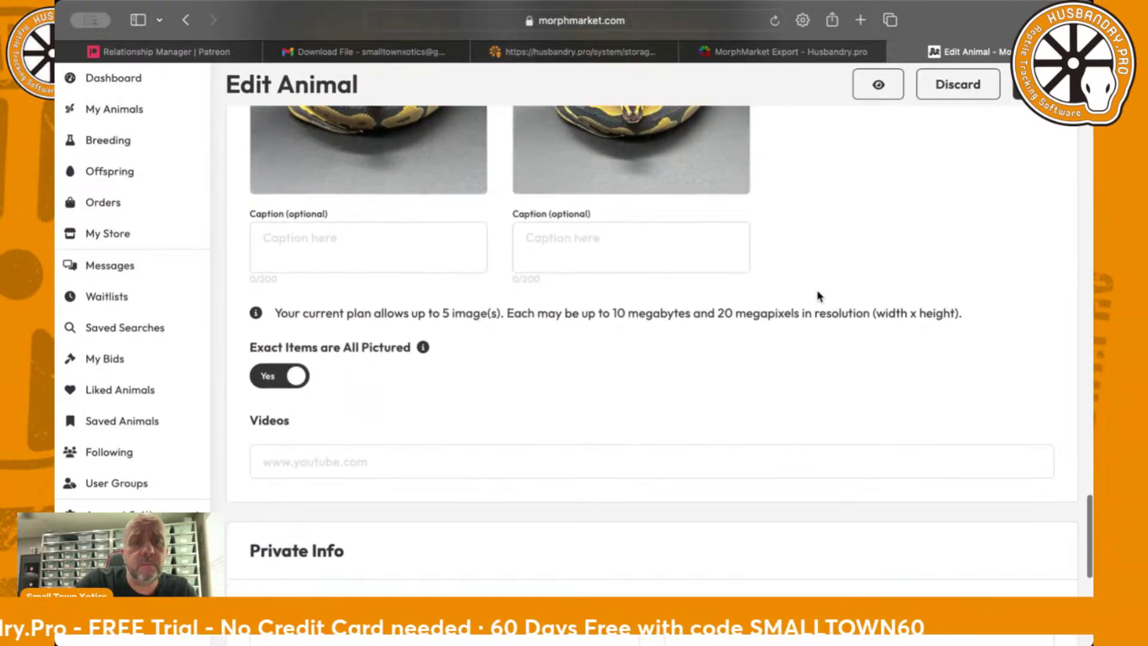
{"action": "scroll", "coordinate": [819, 297], "scroll_direction": "down", "scroll_amount": 1}
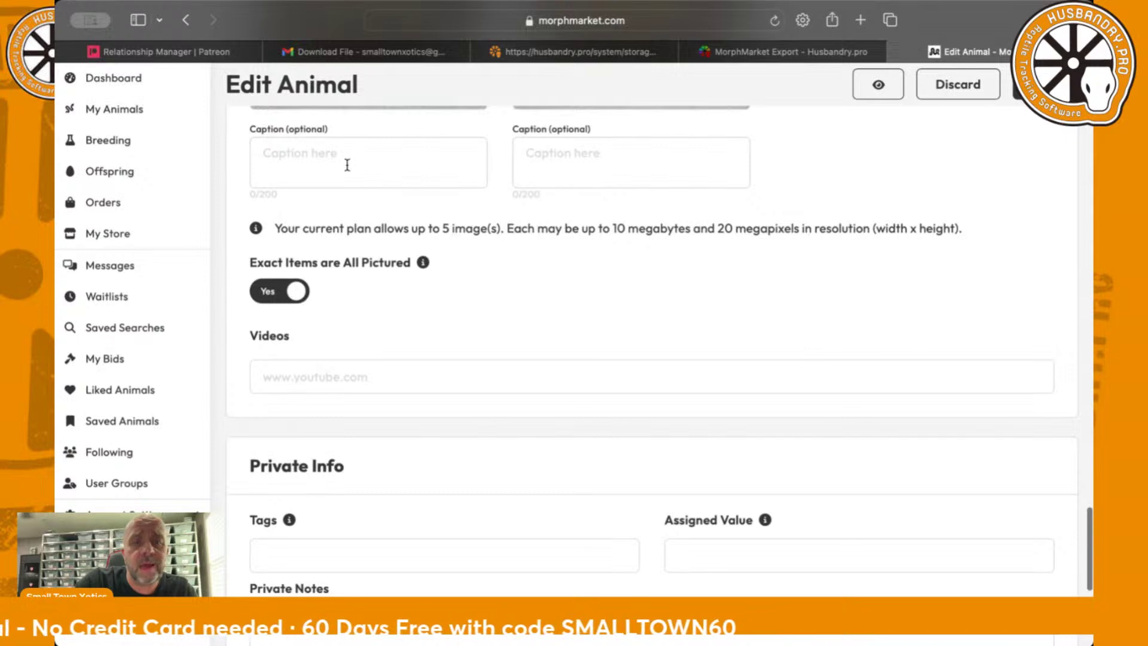
{"action": "scroll", "coordinate": [459, 276], "scroll_direction": "down", "scroll_amount": 2}
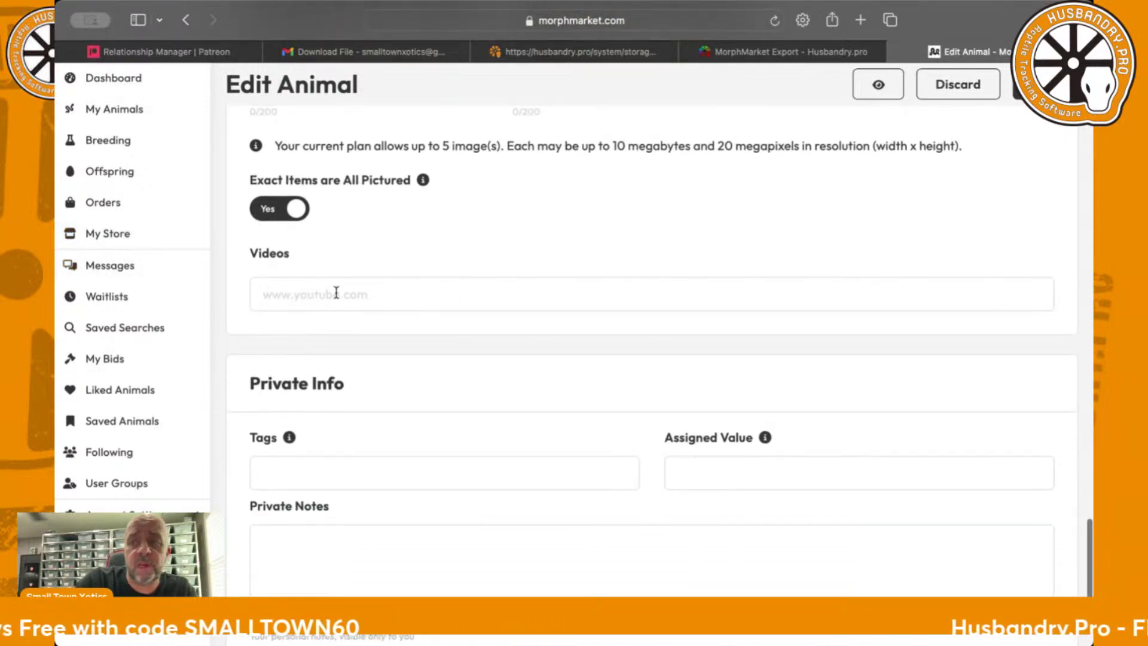
{"action": "scroll", "coordinate": [366, 300], "scroll_direction": "down", "scroll_amount": 7}
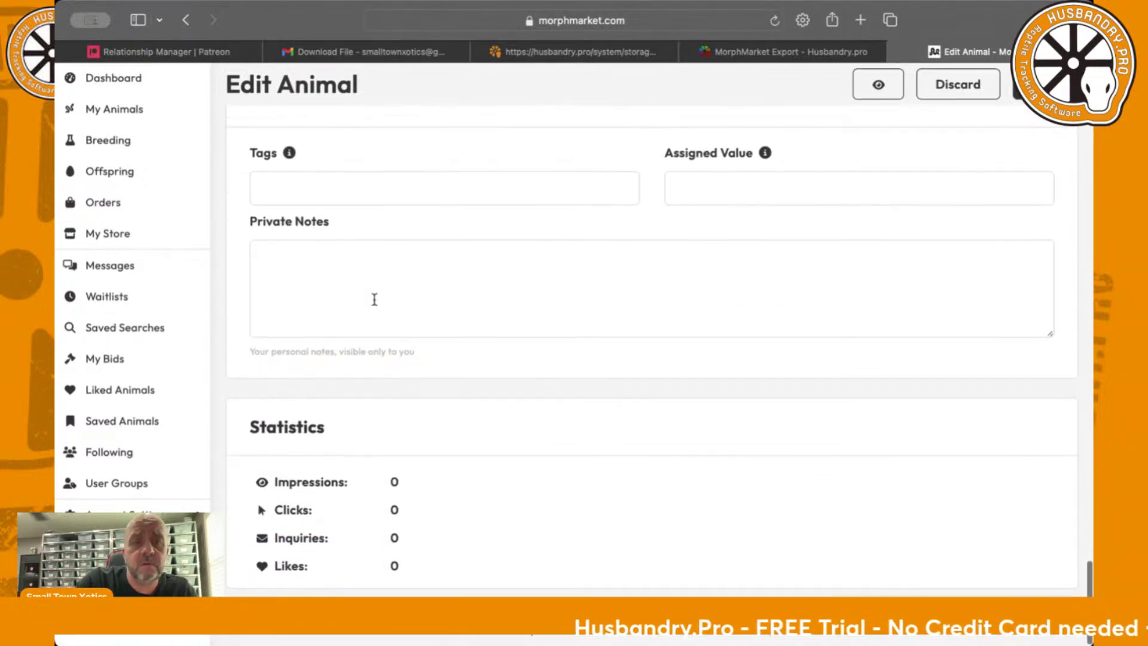
{"action": "scroll", "coordinate": [375, 302], "scroll_direction": "up", "scroll_amount": 2}
{"action": "scroll", "coordinate": [377, 311], "scroll_direction": "down", "scroll_amount": 2}
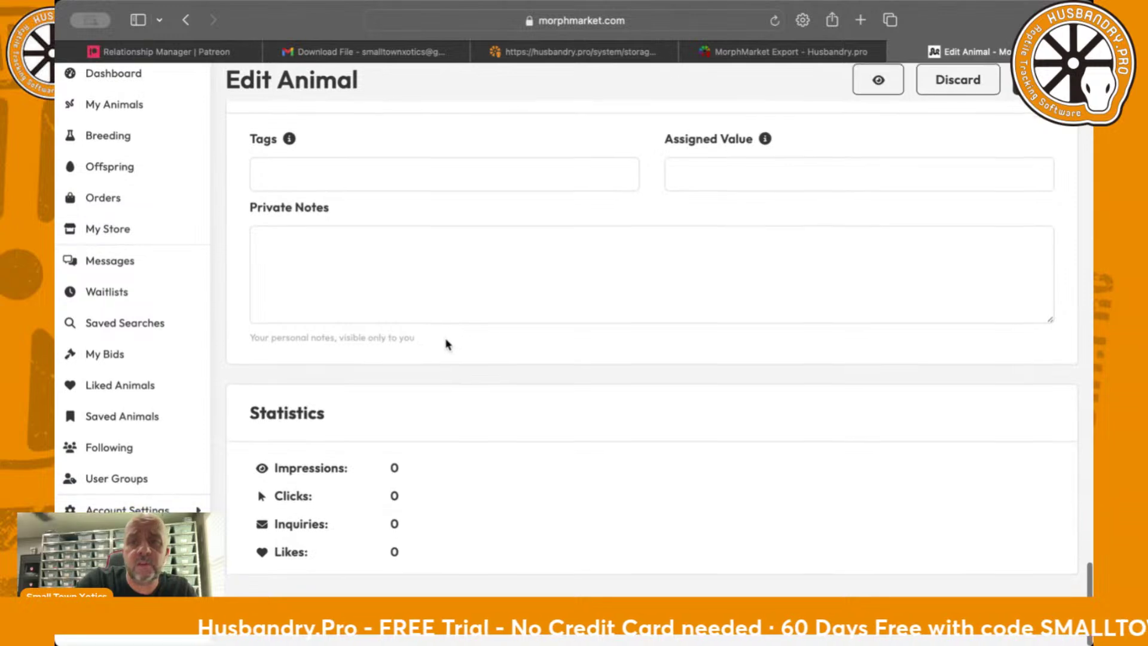
{"action": "scroll", "coordinate": [450, 344], "scroll_direction": "up", "scroll_amount": 13}
{"action": "scroll", "coordinate": [445, 345], "scroll_direction": "up", "scroll_amount": 5}
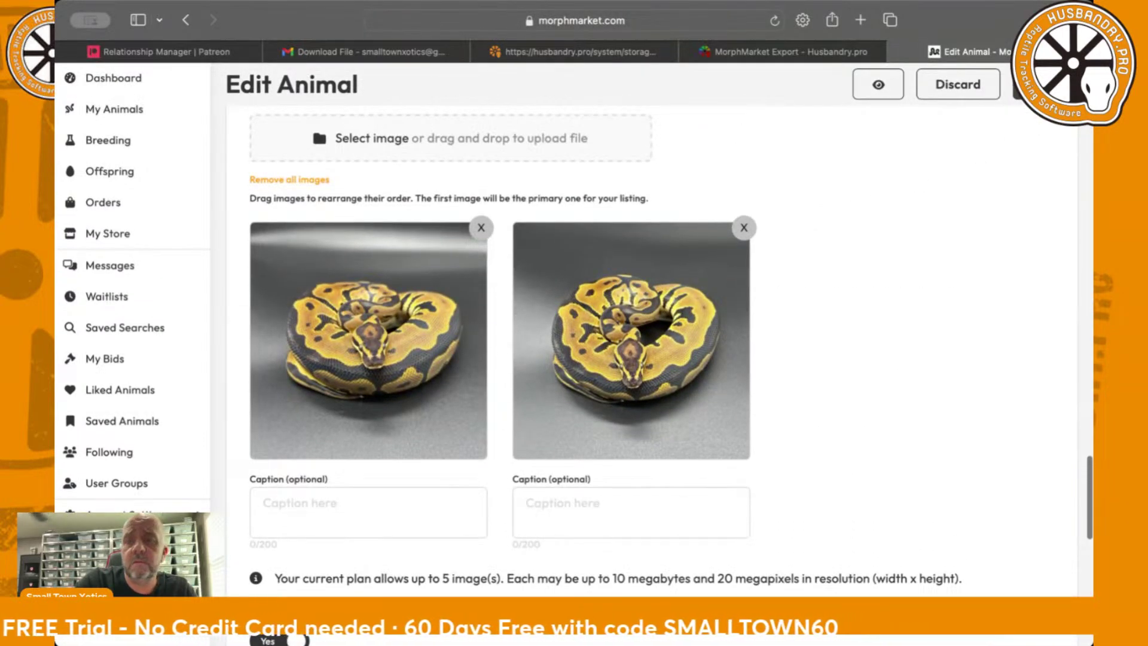
Save the changes to the animal and reopen Leo Het Clown from the animals list for editing
{"action": "left_click", "coordinate": [1041, 84]}
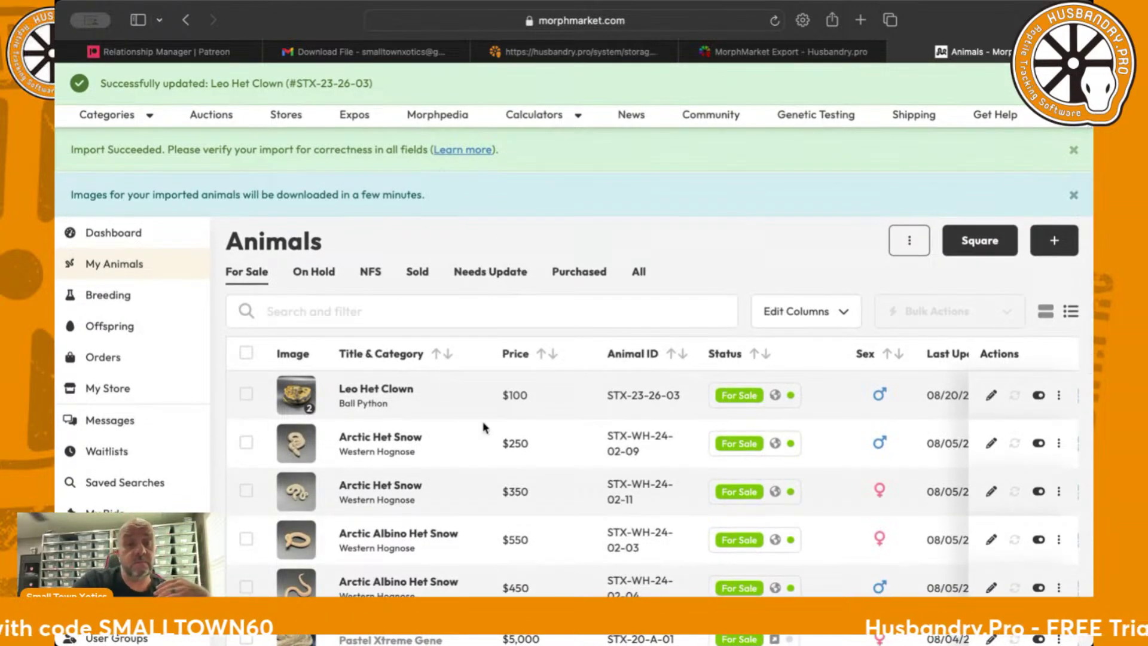
{"action": "left_click", "coordinate": [372, 392]}
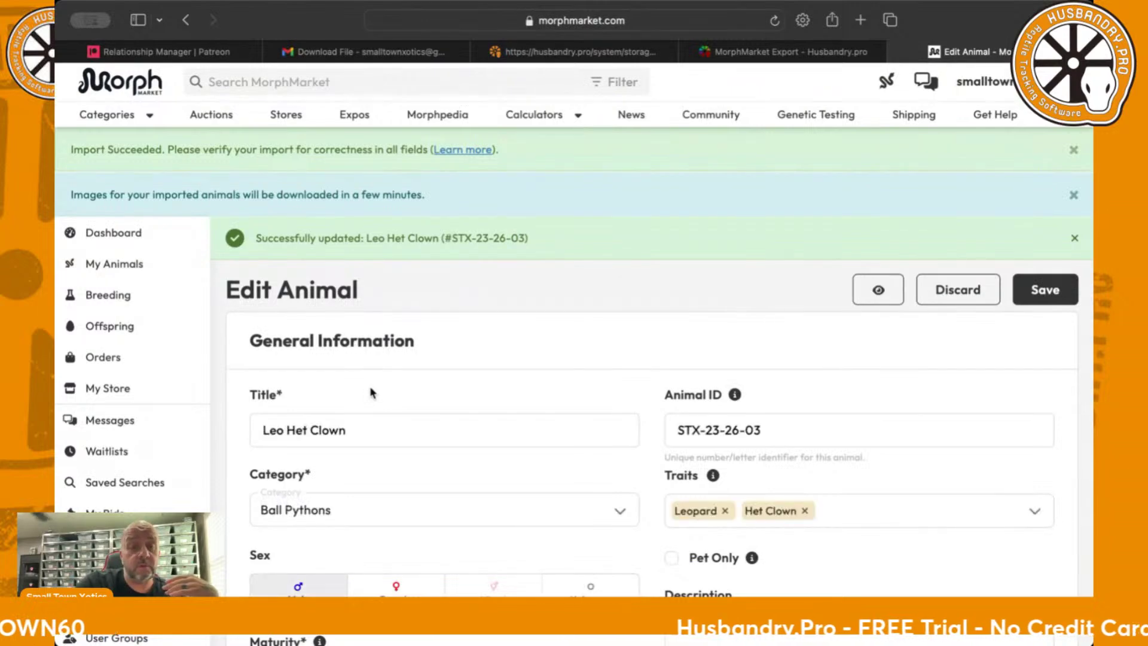
Recheck the animal's whole edit form, from general information, availability and sale info through delivery, lineage, health, both photos, private notes and statistics
{"action": "scroll", "coordinate": [541, 386], "scroll_direction": "down", "scroll_amount": 5}
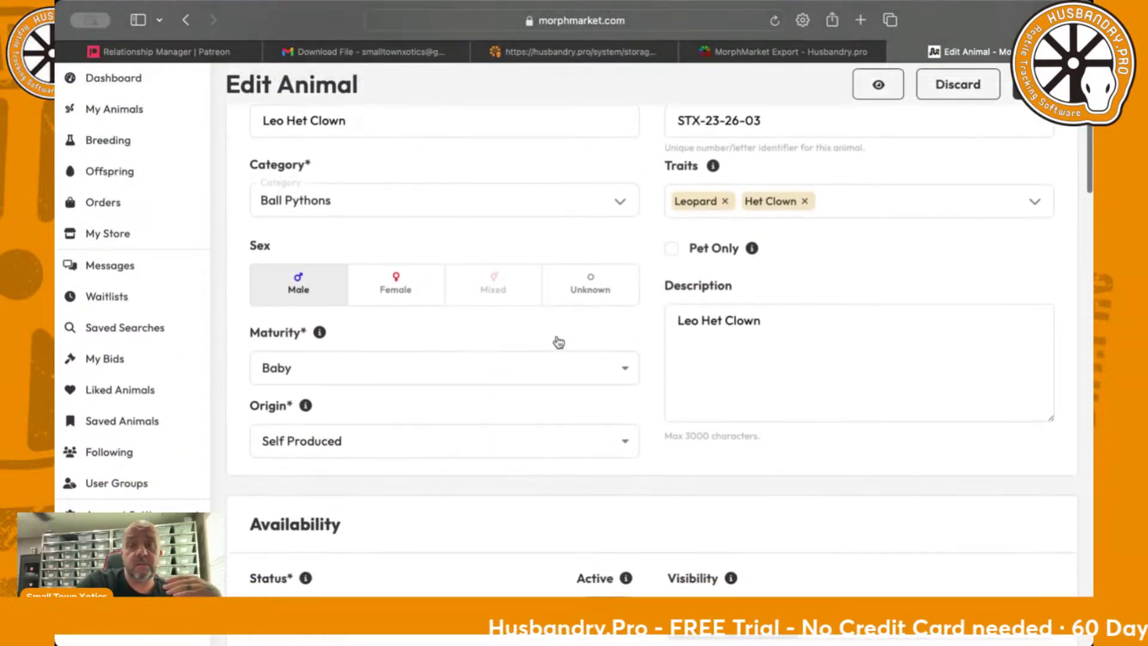
{"action": "scroll", "coordinate": [630, 273], "scroll_direction": "down", "scroll_amount": 1}
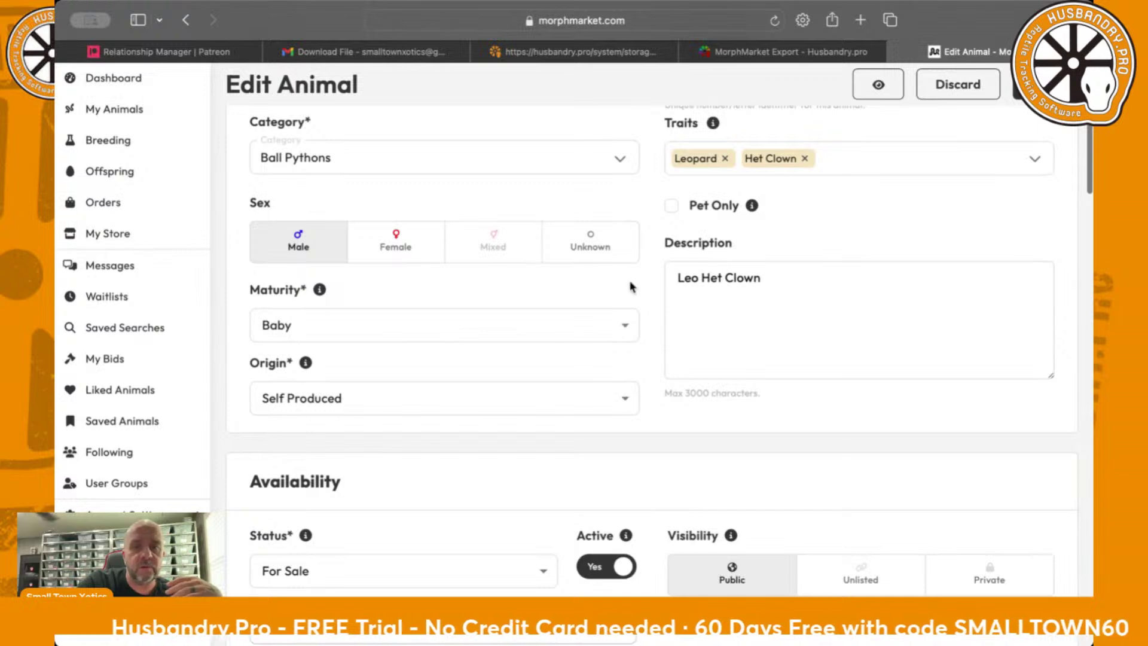
{"action": "scroll", "coordinate": [655, 269], "scroll_direction": "down", "scroll_amount": 4}
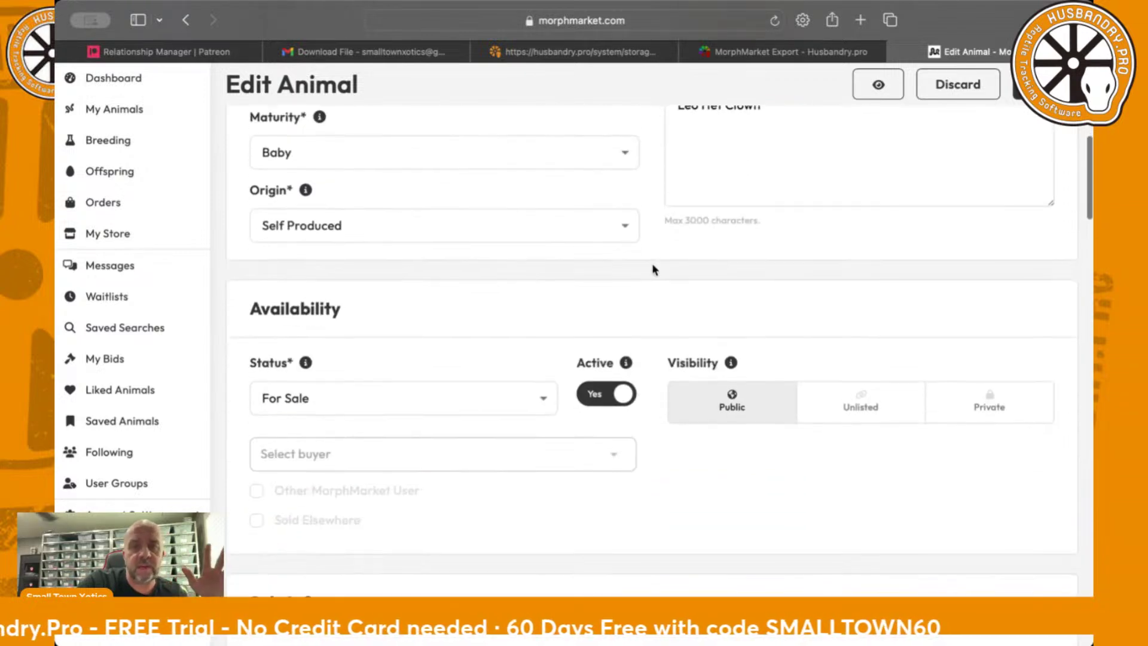
{"action": "scroll", "coordinate": [655, 270], "scroll_direction": "down", "scroll_amount": 12}
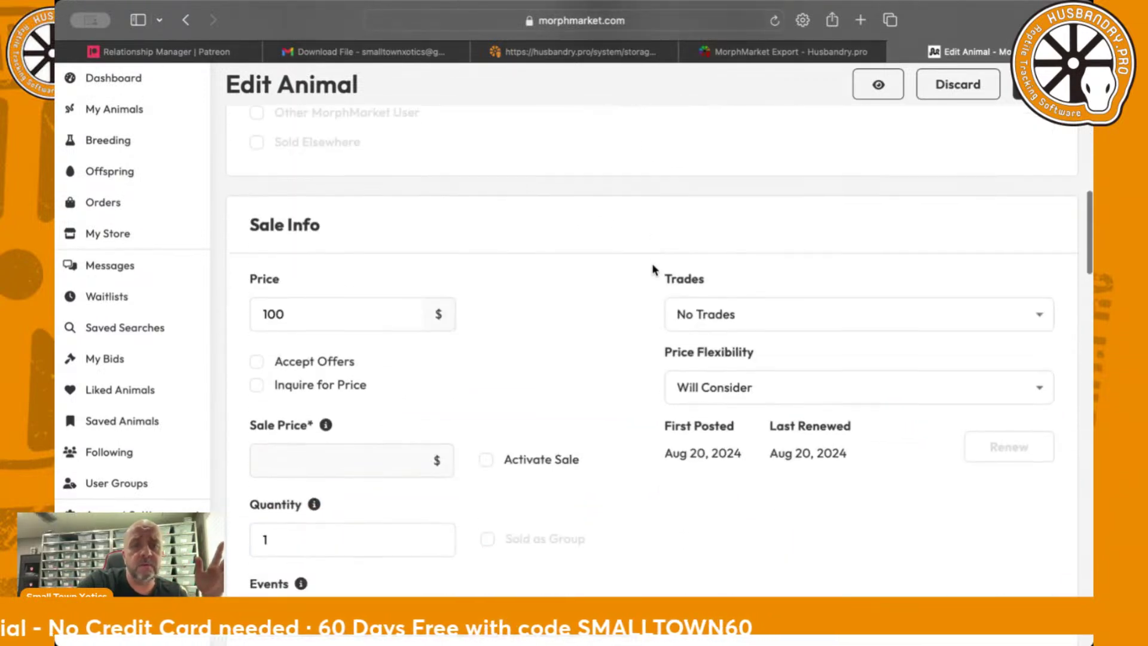
{"action": "scroll", "coordinate": [654, 268], "scroll_direction": "up", "scroll_amount": 15}
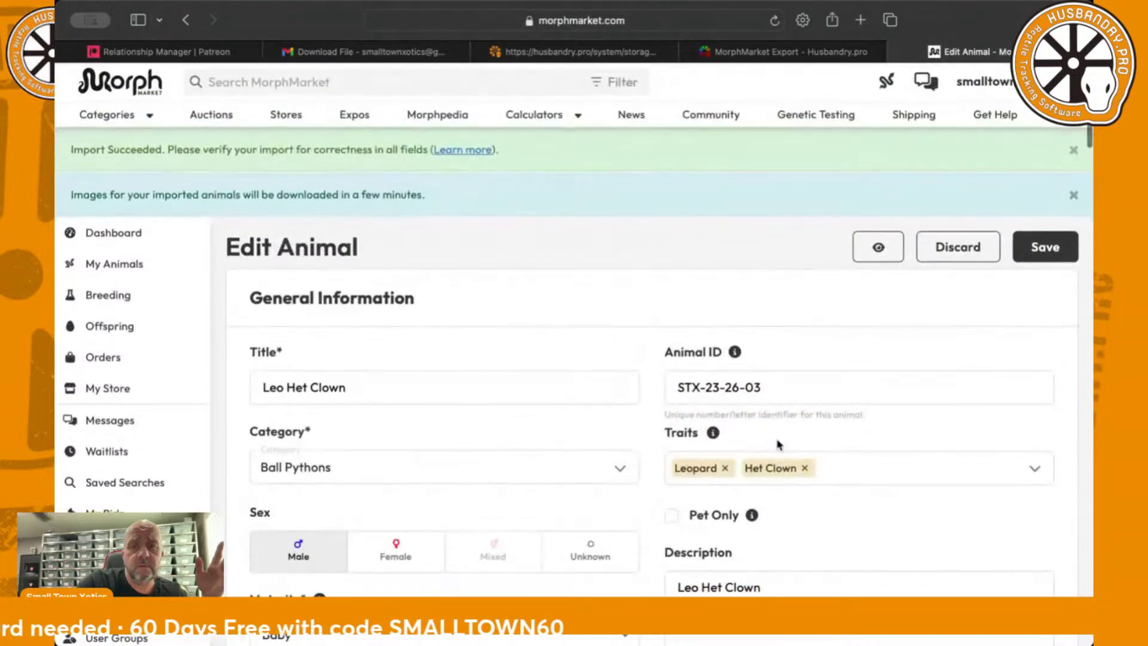
{"action": "scroll", "coordinate": [585, 445], "scroll_direction": "down", "scroll_amount": 8}
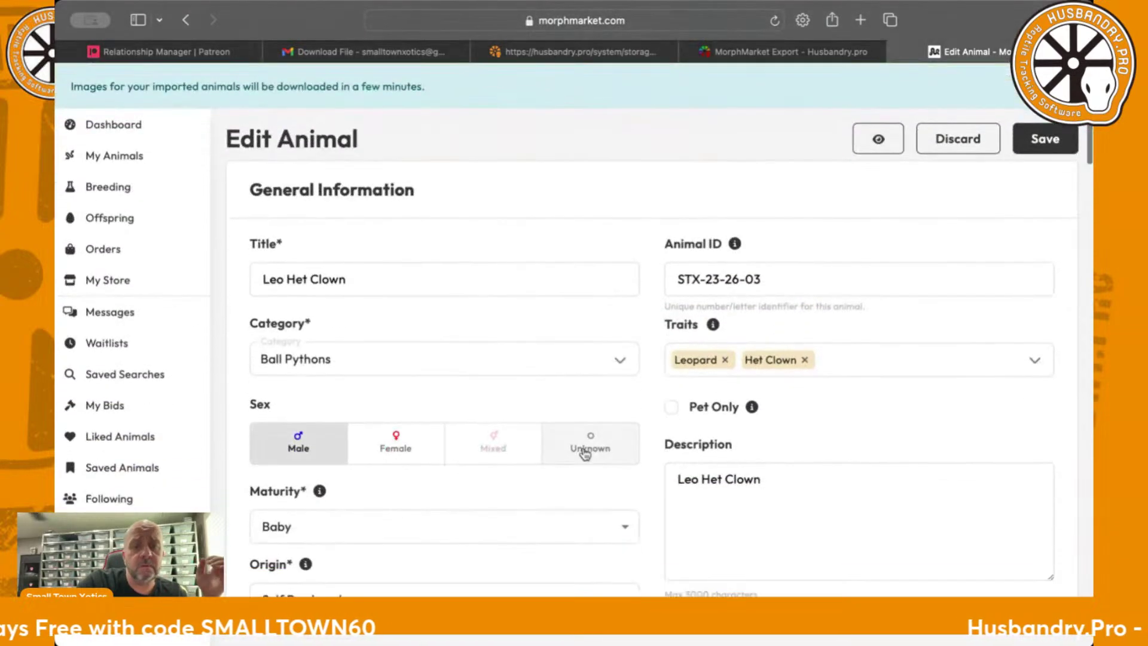
{"action": "scroll", "coordinate": [585, 452], "scroll_direction": "down", "scroll_amount": 2}
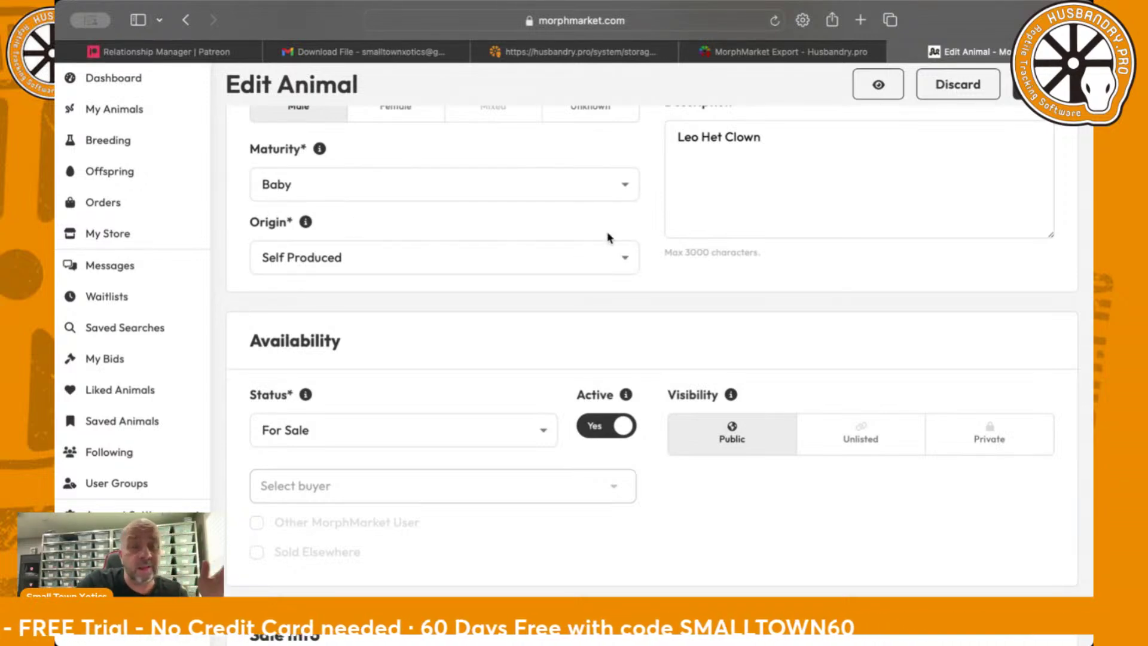
{"action": "scroll", "coordinate": [606, 240], "scroll_direction": "down", "scroll_amount": 5}
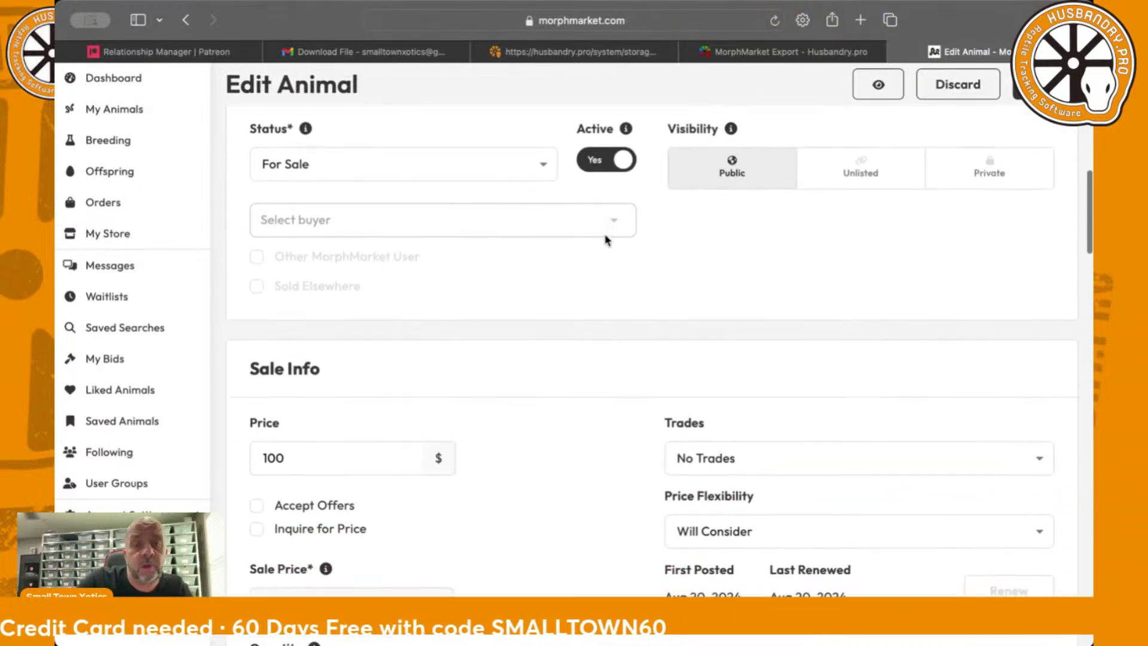
{"action": "scroll", "coordinate": [606, 240], "scroll_direction": "down", "scroll_amount": 3}
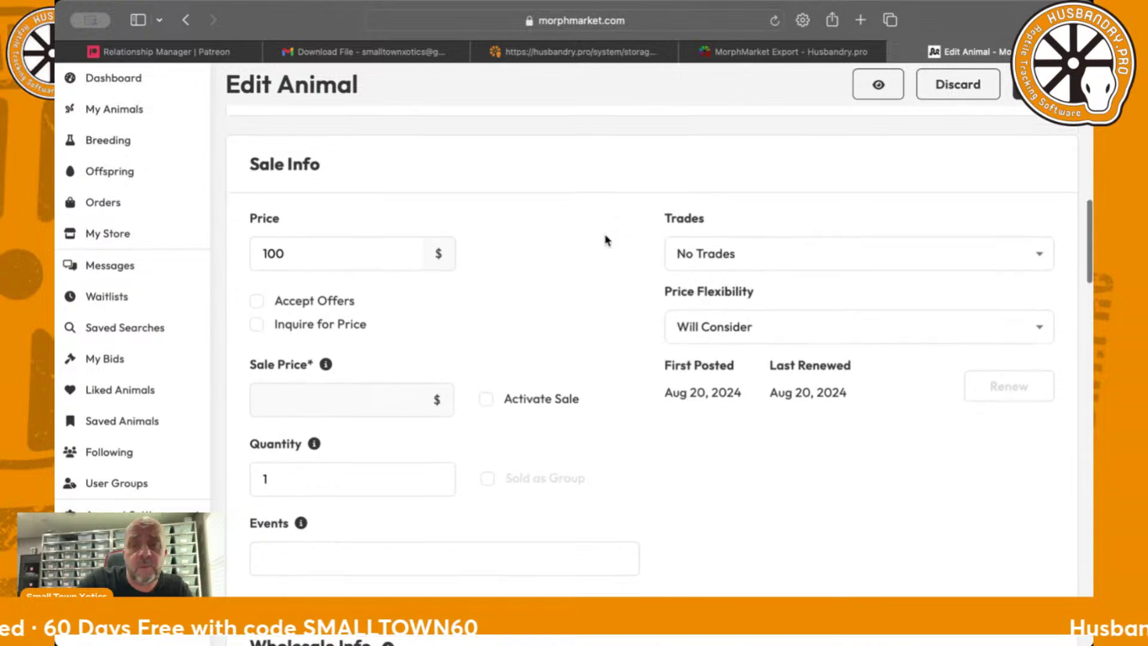
{"action": "scroll", "coordinate": [606, 240], "scroll_direction": "down", "scroll_amount": 5}
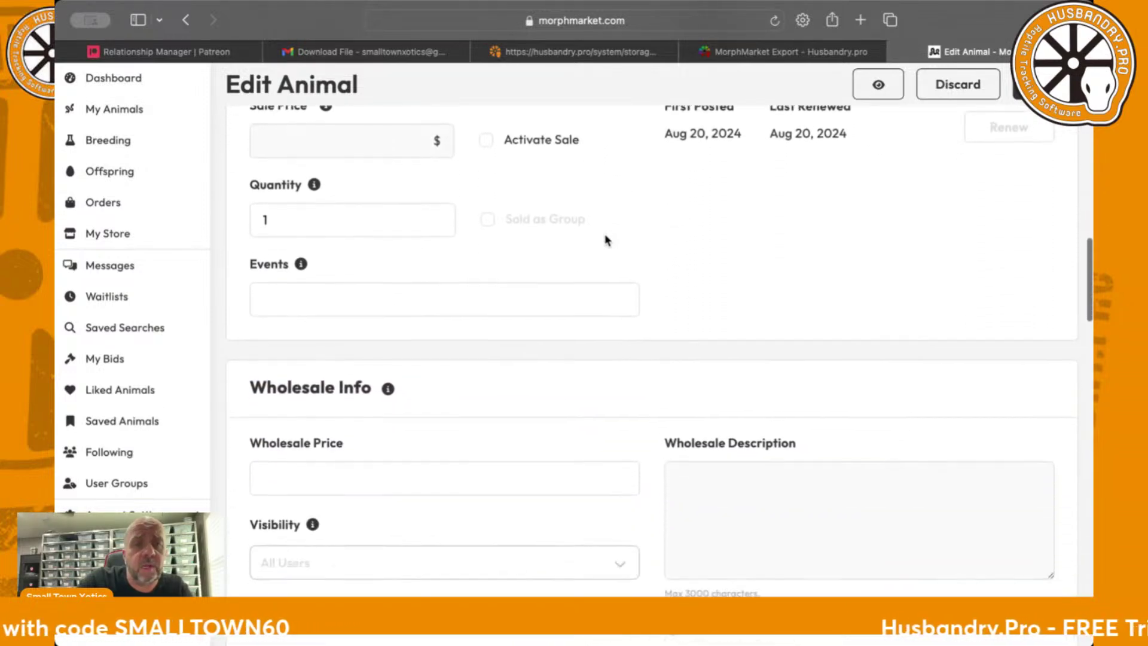
{"action": "scroll", "coordinate": [606, 239], "scroll_direction": "down", "scroll_amount": 7}
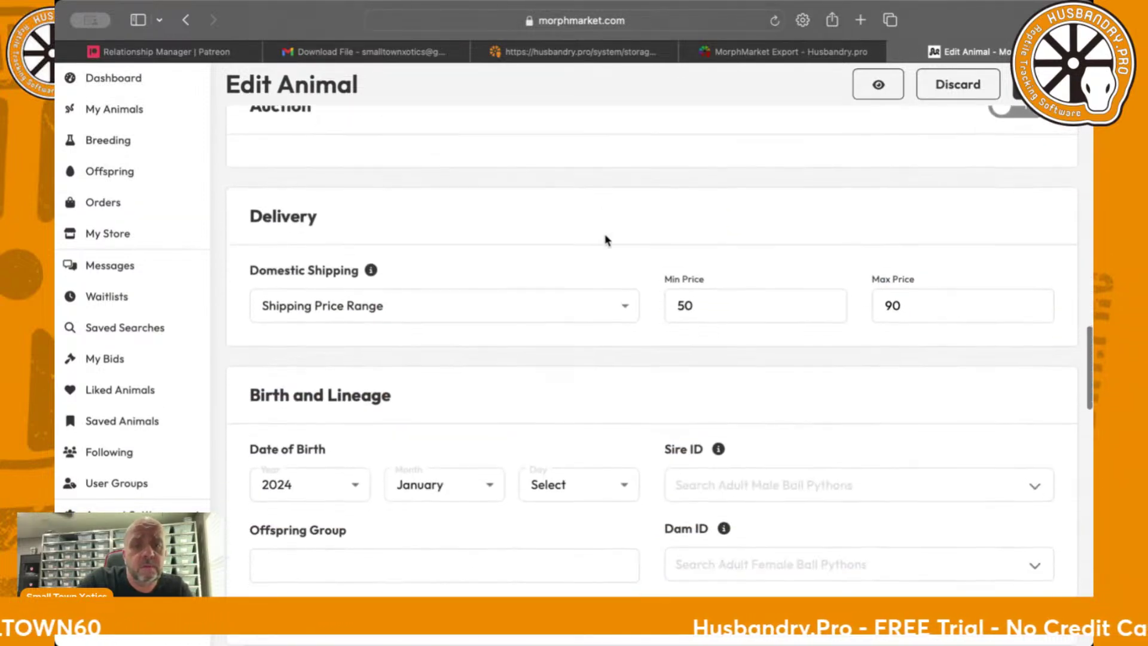
{"action": "scroll", "coordinate": [606, 240], "scroll_direction": "down", "scroll_amount": 5}
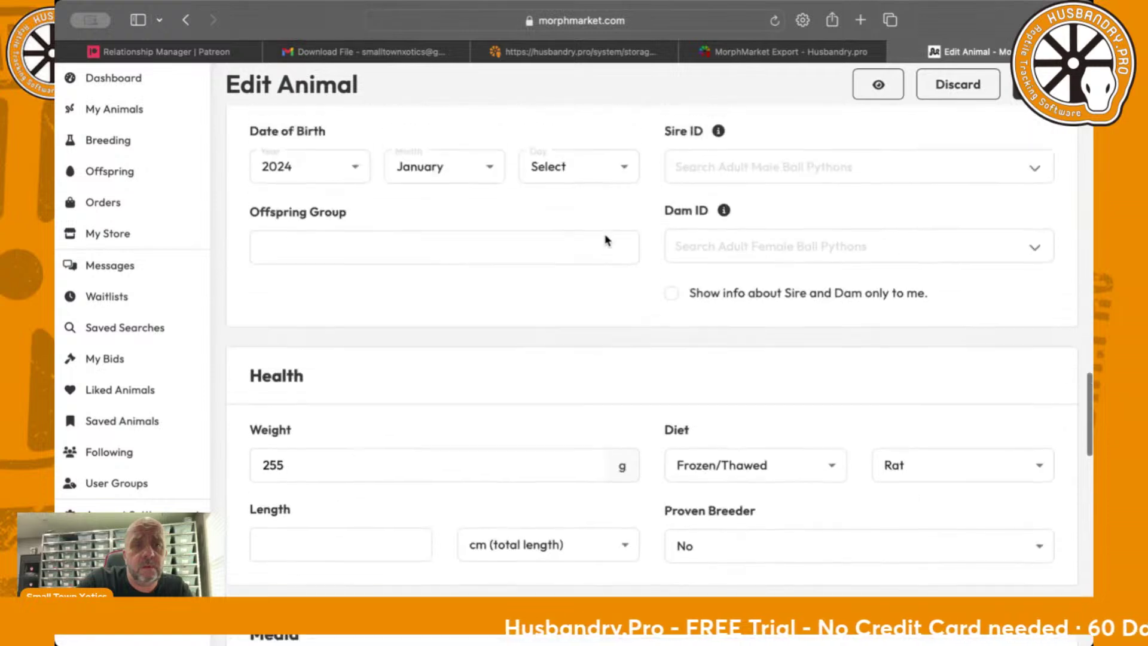
{"action": "scroll", "coordinate": [607, 241], "scroll_direction": "down", "scroll_amount": 10}
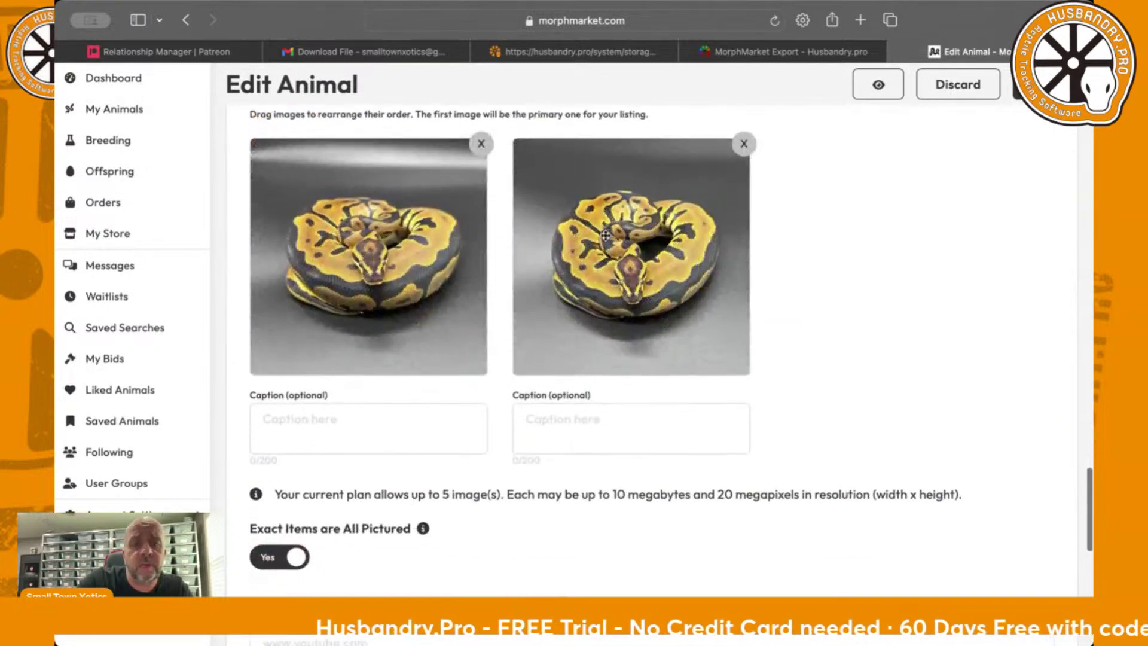
{"action": "scroll", "coordinate": [606, 235], "scroll_direction": "down", "scroll_amount": 8}
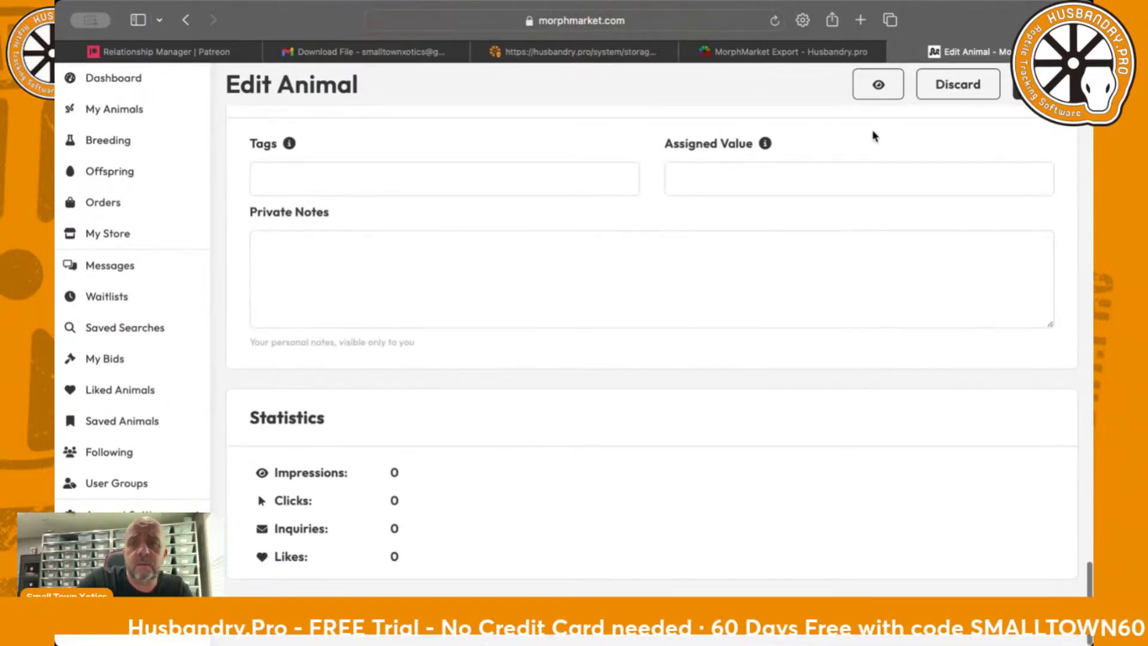
Save the animal again and view the public listing of Leo Het Clown from its edit page
{"action": "left_click", "coordinate": [1026, 83]}
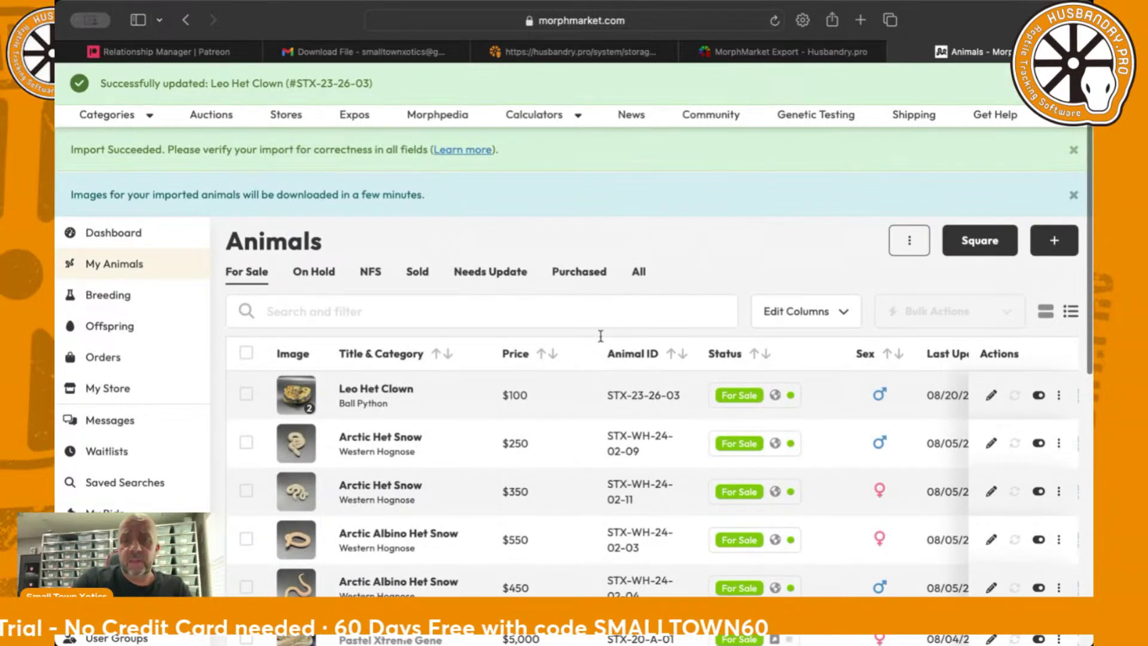
{"action": "left_click", "coordinate": [376, 390]}
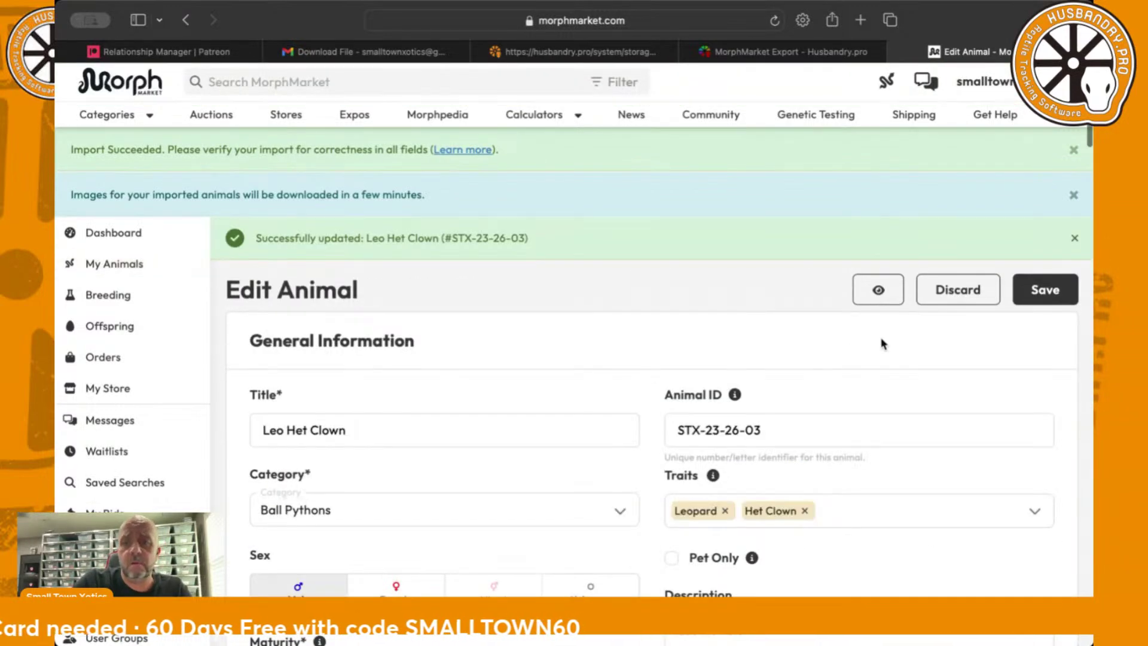
{"action": "left_click", "coordinate": [878, 292]}
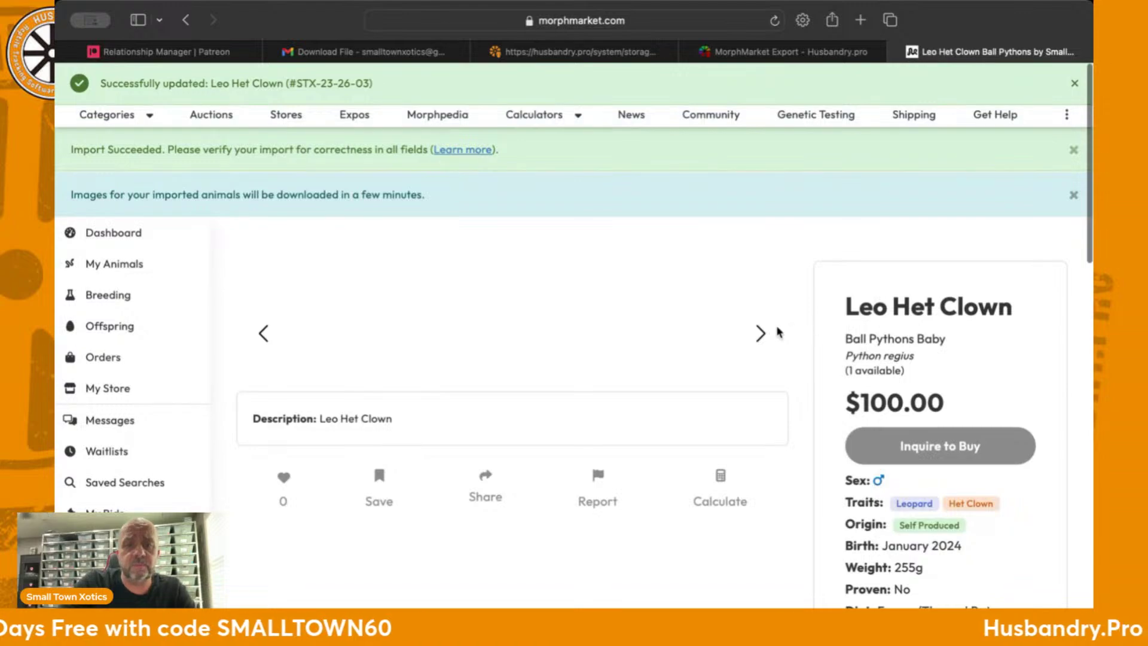
Examine the public listing's photos, price, traits, shipping and payment details, description, animal ID, store policy and seller information
{"action": "scroll", "coordinate": [782, 330], "scroll_direction": "down", "scroll_amount": 3}
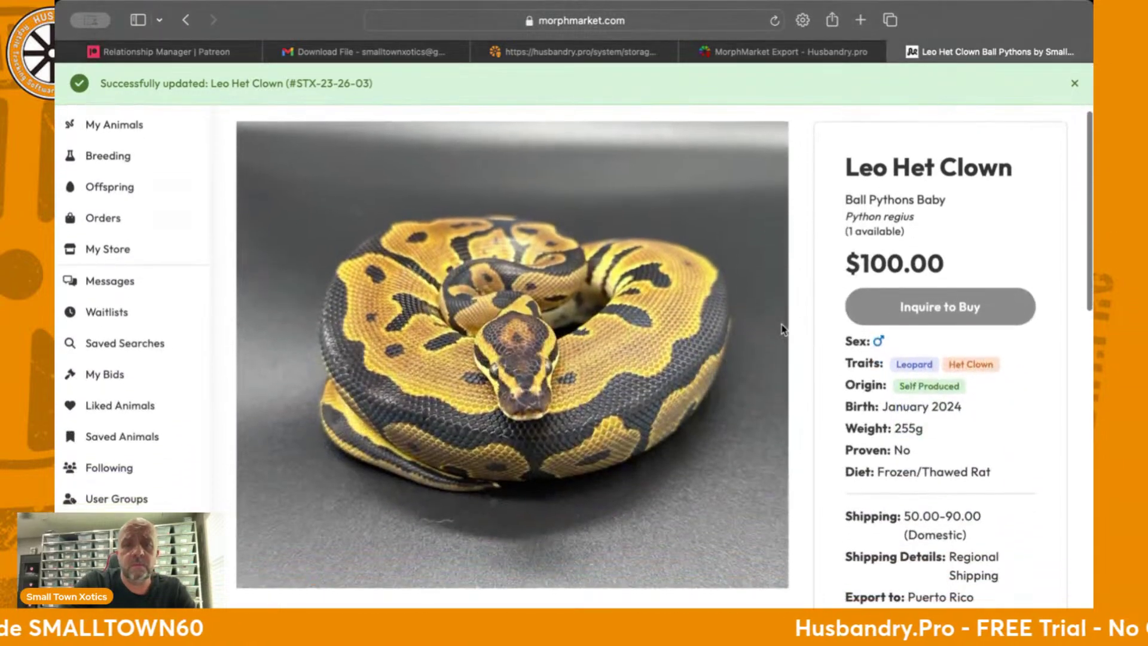
{"action": "scroll", "coordinate": [782, 331], "scroll_direction": "down", "scroll_amount": 9}
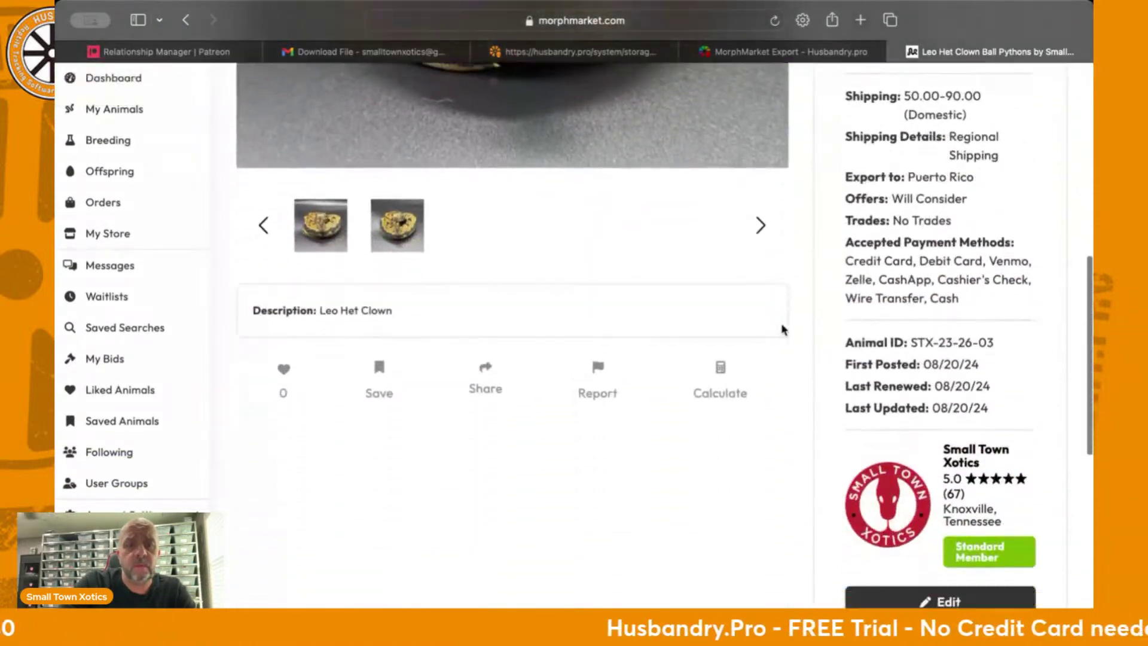
{"action": "scroll", "coordinate": [782, 330], "scroll_direction": "down", "scroll_amount": 9}
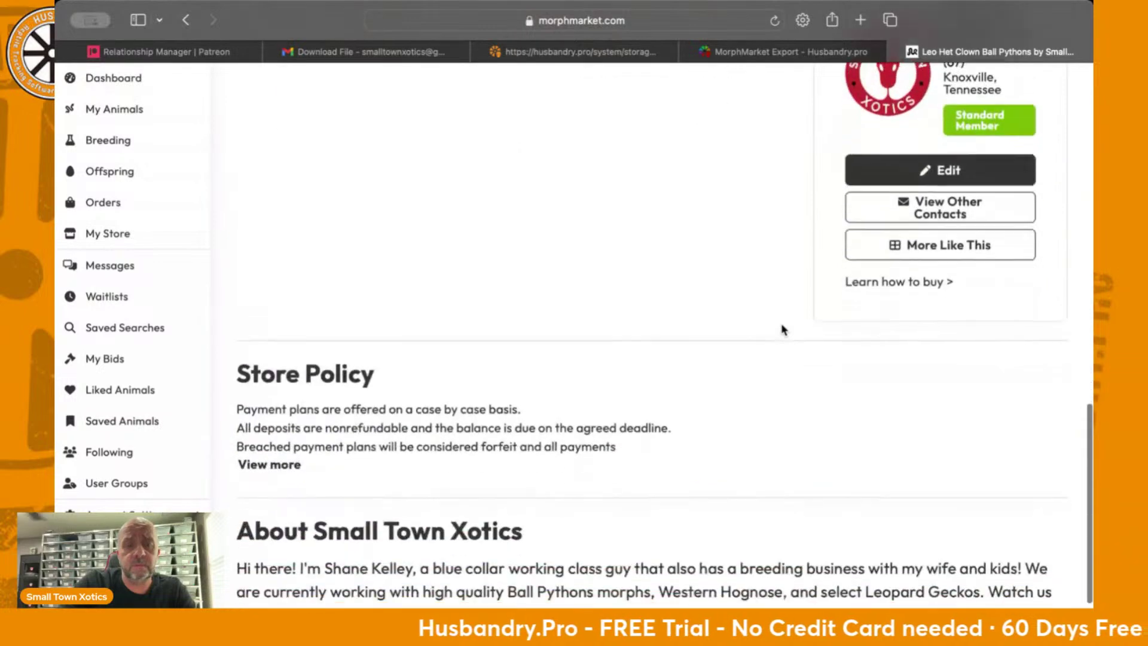
{"action": "scroll", "coordinate": [783, 330], "scroll_direction": "down", "scroll_amount": 3}
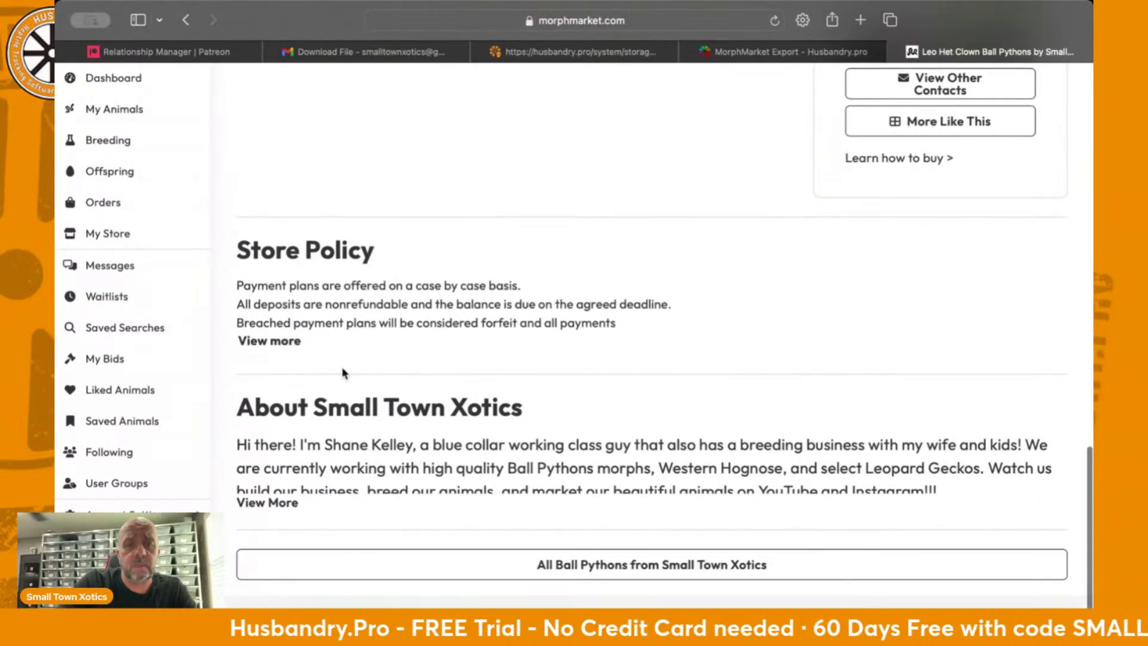
{"action": "scroll", "coordinate": [347, 333], "scroll_direction": "up", "scroll_amount": 11}
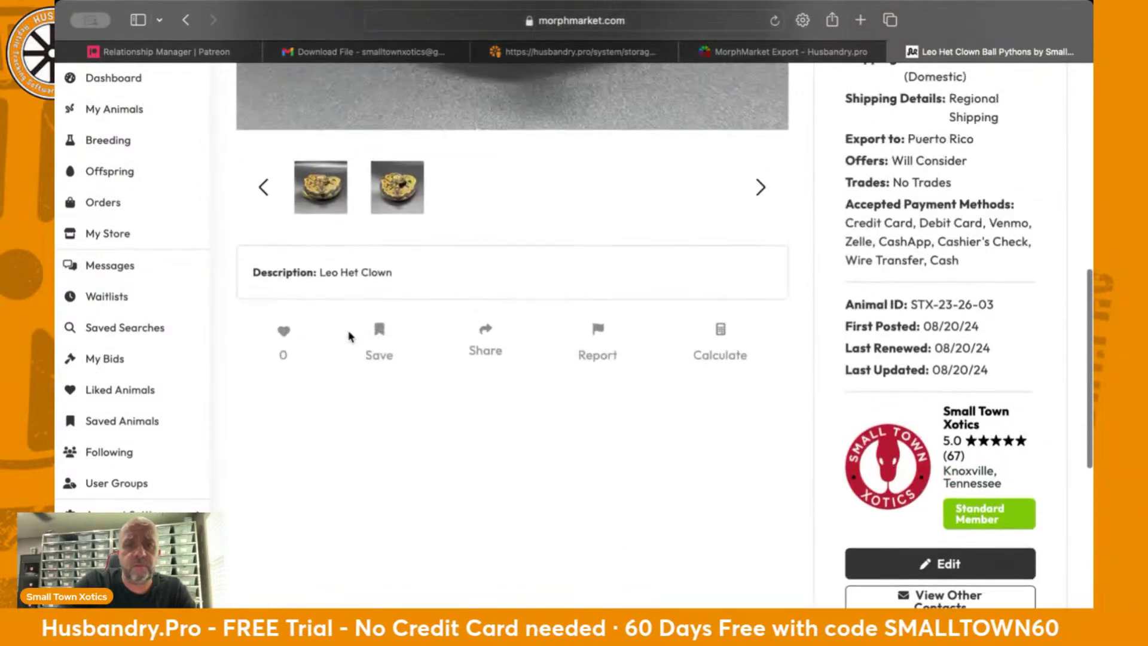
{"action": "scroll", "coordinate": [349, 336], "scroll_direction": "up", "scroll_amount": 4}
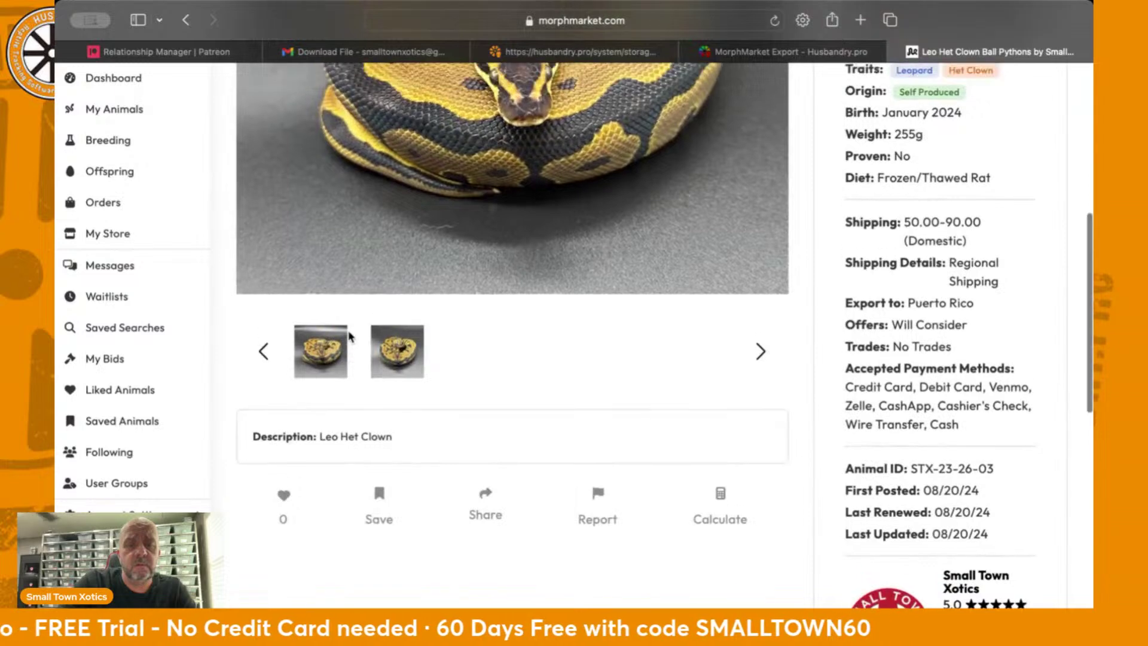
{"action": "scroll", "coordinate": [351, 336], "scroll_direction": "up", "scroll_amount": 1}
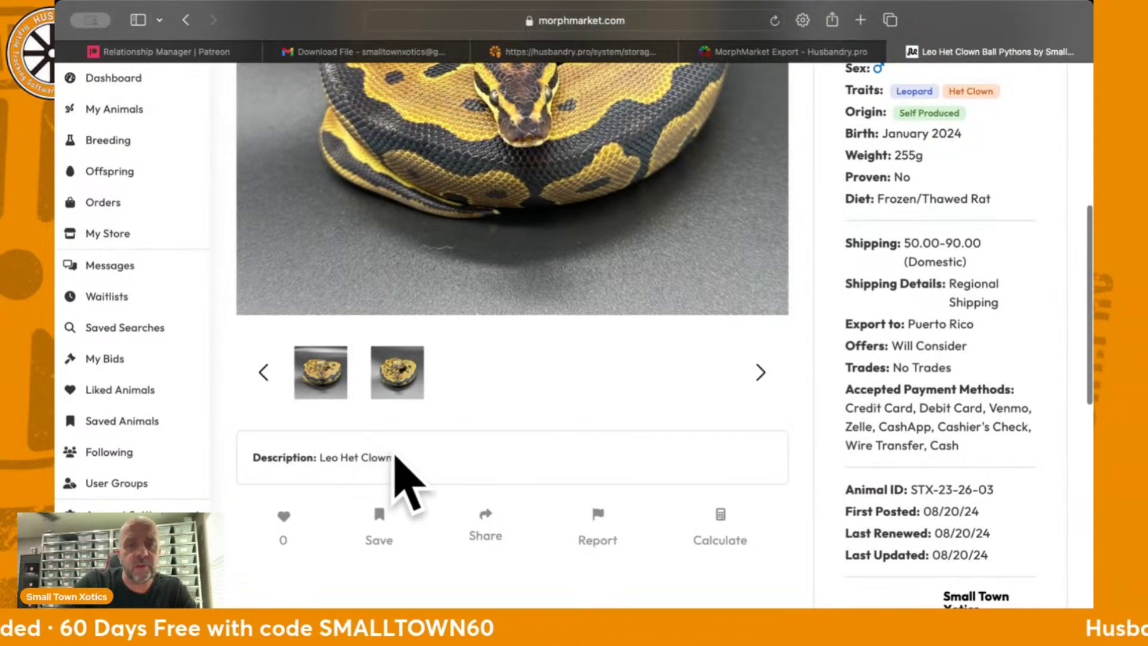
{"action": "scroll", "coordinate": [427, 440], "scroll_direction": "up", "scroll_amount": 2}
{"action": "scroll", "coordinate": [426, 440], "scroll_direction": "up", "scroll_amount": 3}
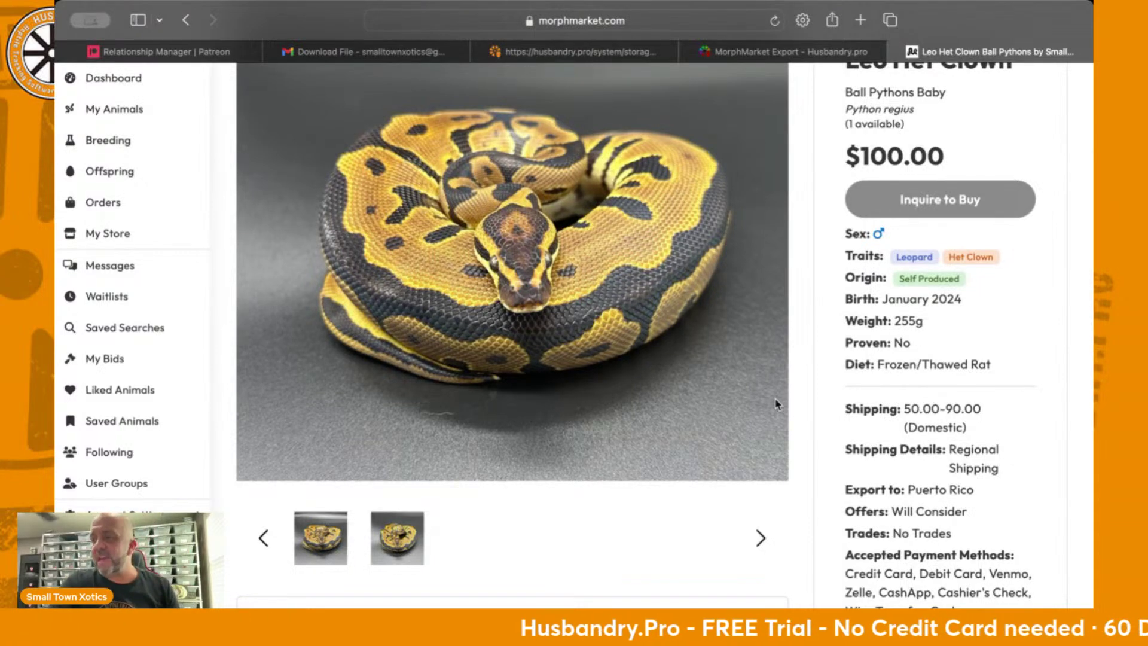
{"action": "scroll", "coordinate": [776, 390], "scroll_direction": "up", "scroll_amount": 7}
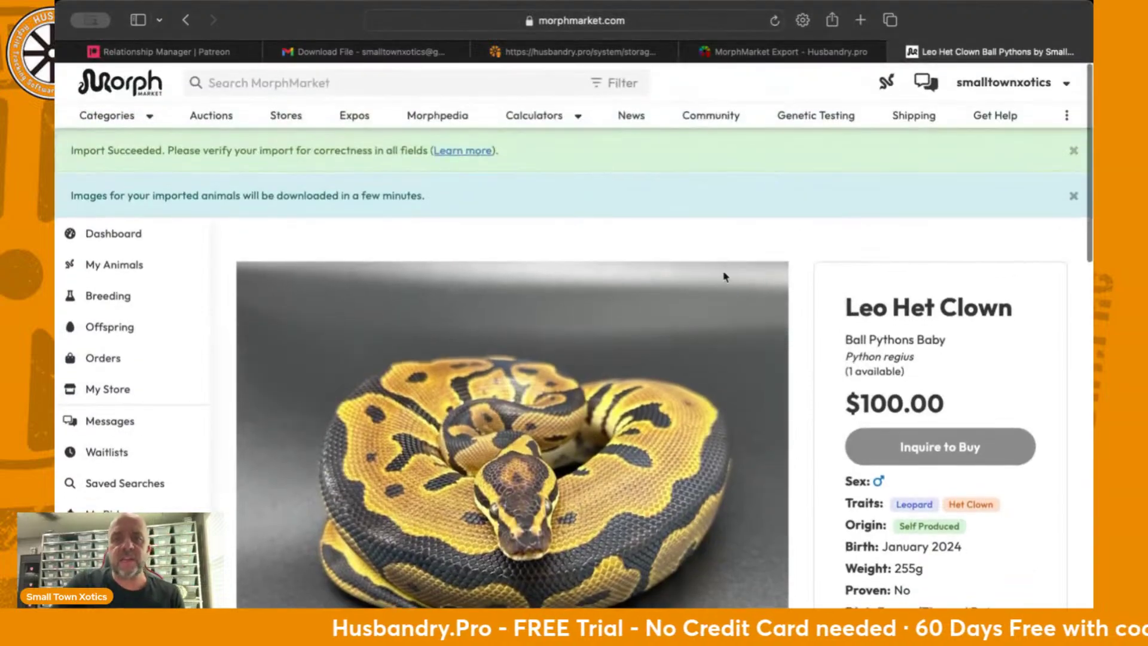
Switch to Husbandry.Pro and filter its animals list to those for sale
{"action": "left_click", "coordinate": [795, 51]}
{"action": "left_click", "coordinate": [591, 139]}
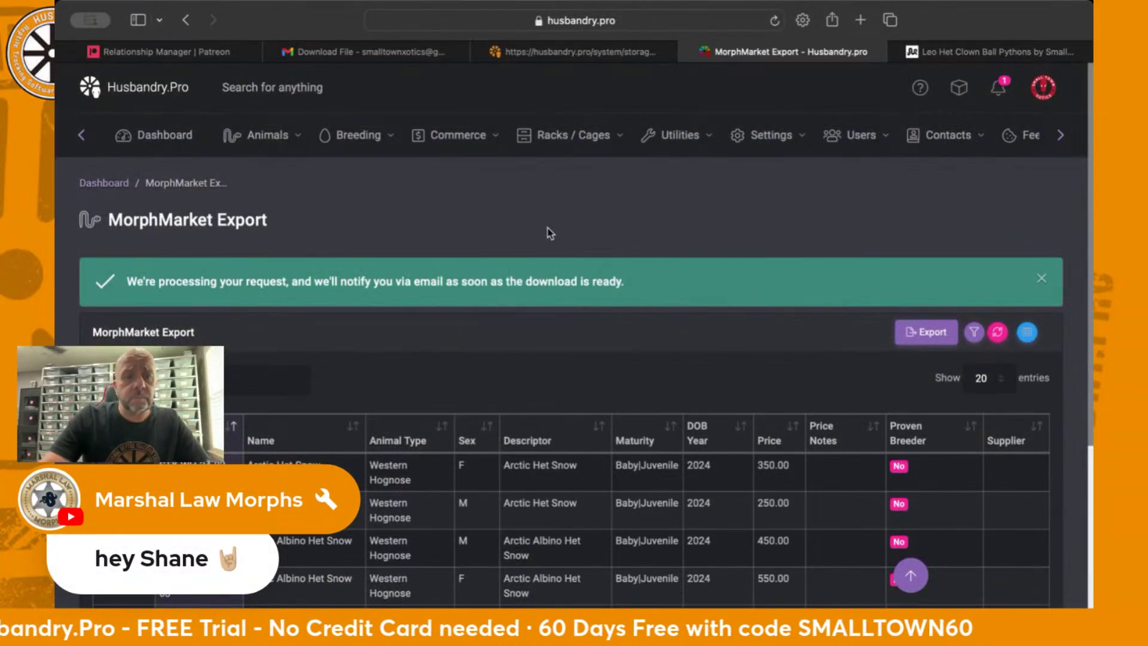
{"action": "scroll", "coordinate": [549, 232], "scroll_direction": "down", "scroll_amount": 3}
{"action": "scroll", "coordinate": [548, 231], "scroll_direction": "up", "scroll_amount": 3}
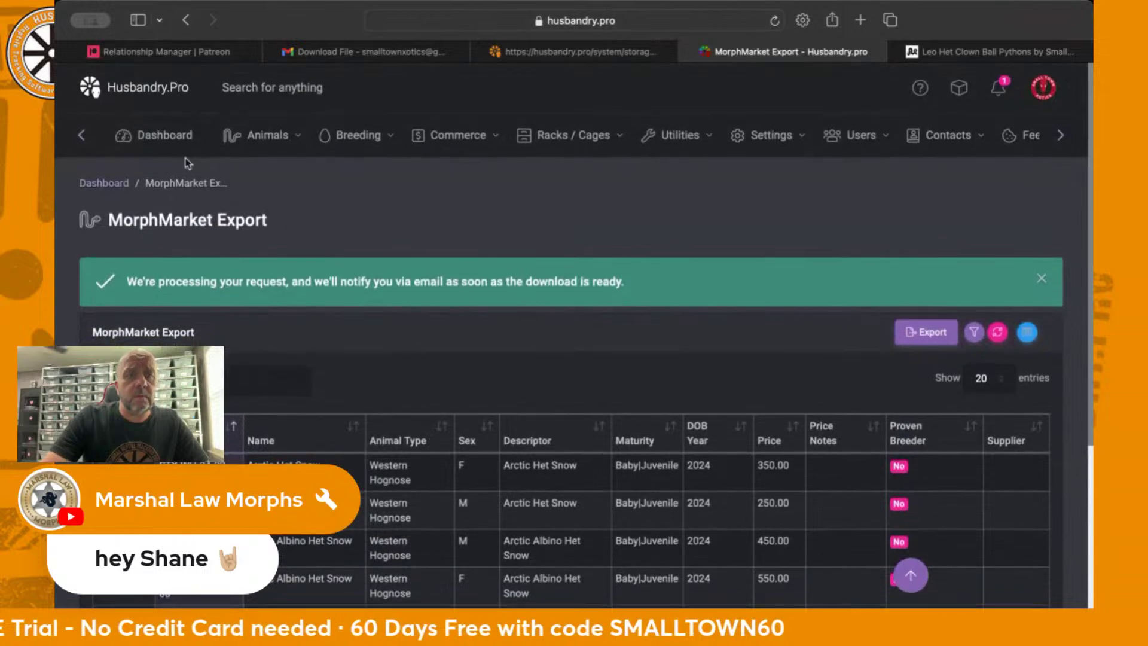
{"action": "mouse_move", "coordinate": [292, 150]}
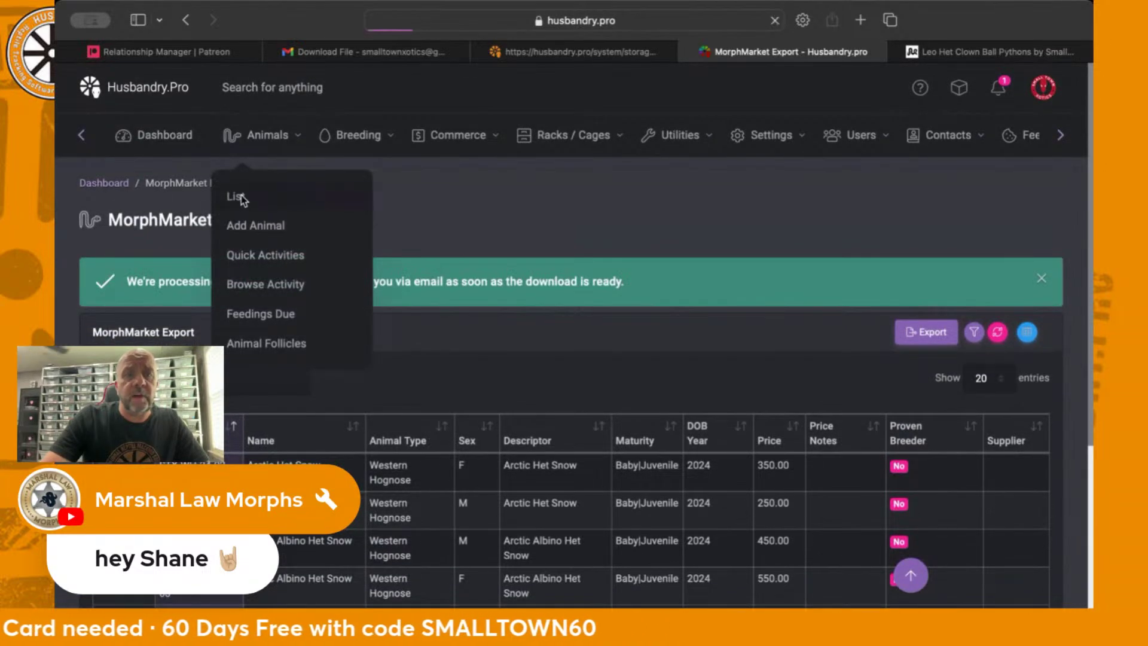
{"action": "left_click", "coordinate": [239, 197]}
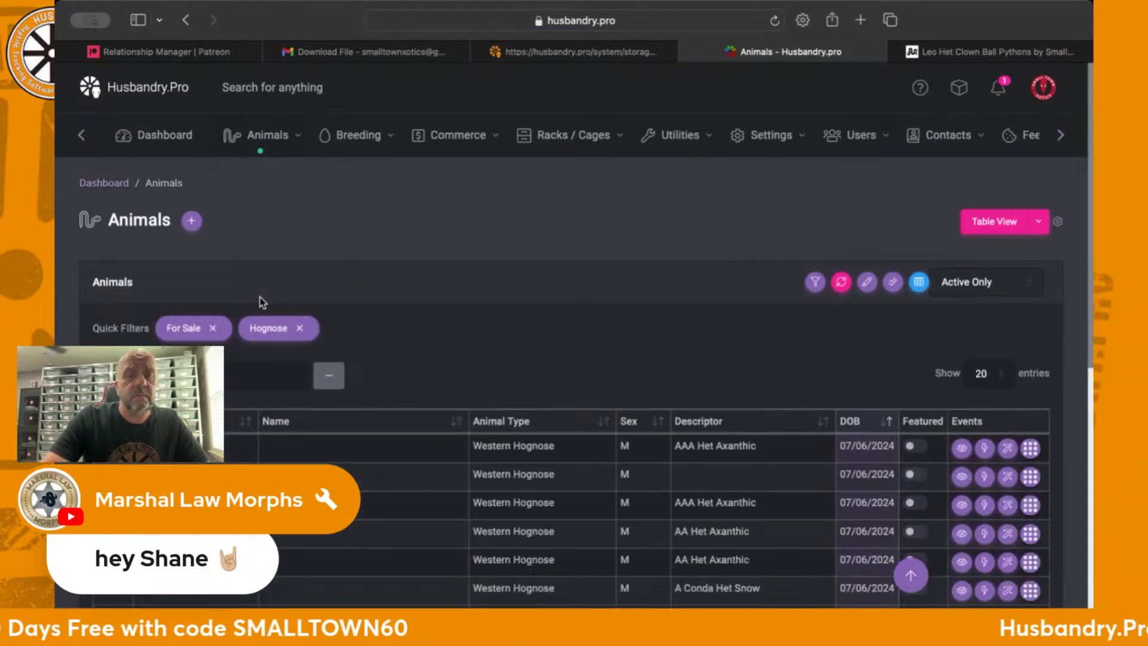
{"action": "left_click", "coordinate": [183, 328]}
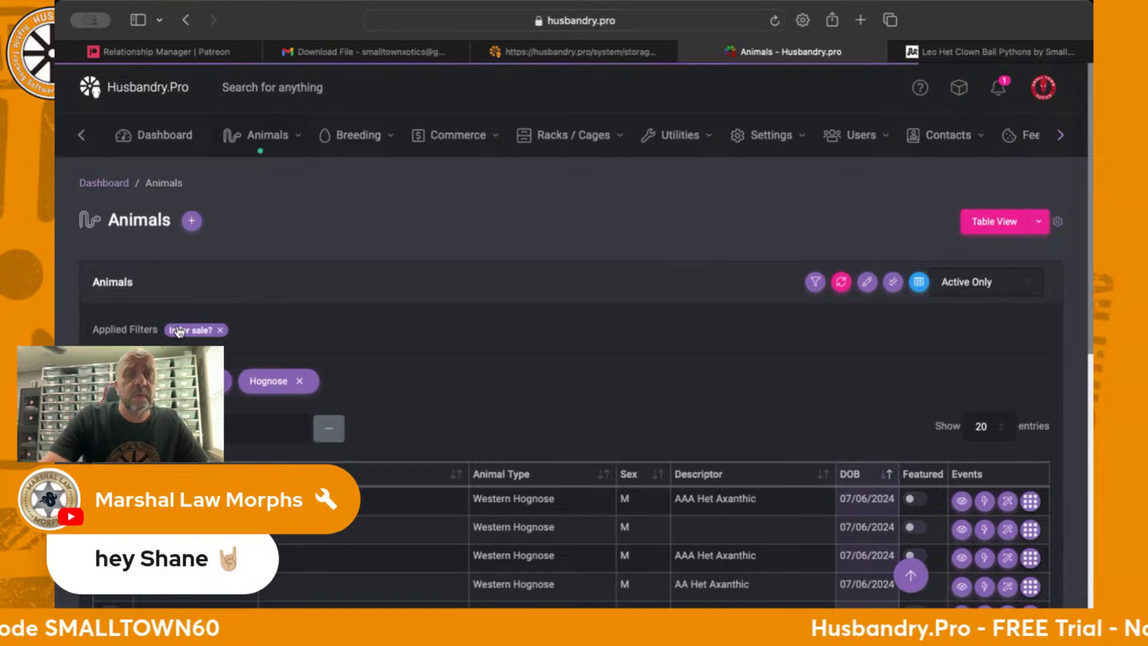
Open the record of ball python STX-23-26-03 (Leo Het Clown) and look over its details
{"action": "scroll", "coordinate": [419, 320], "scroll_direction": "down", "scroll_amount": 5}
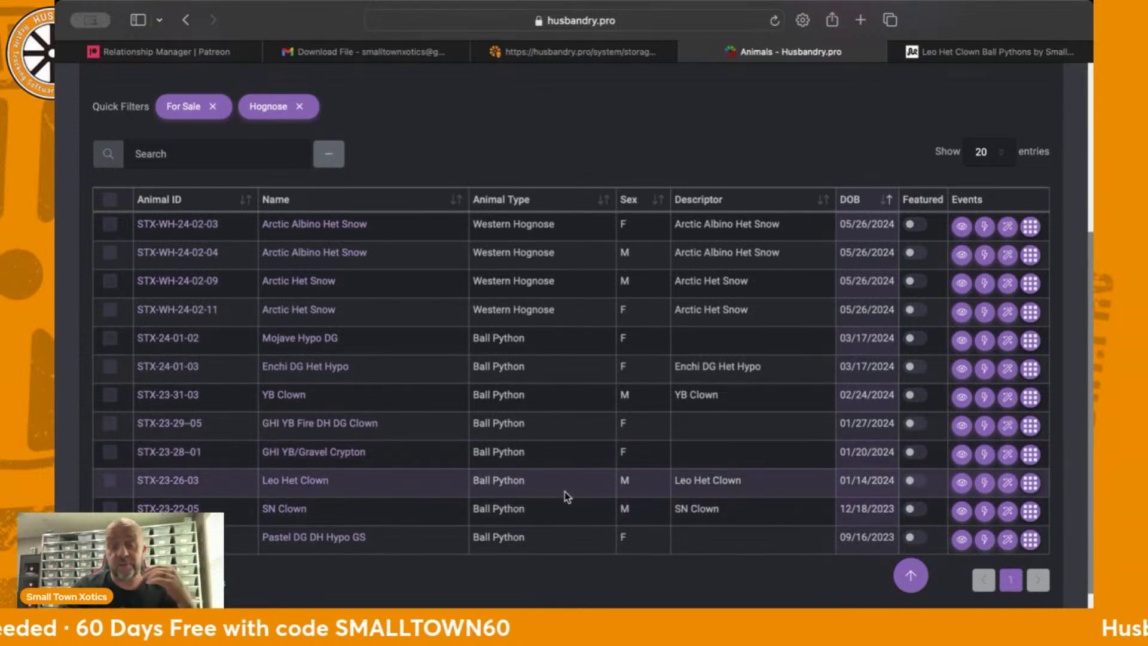
{"action": "left_click", "coordinate": [305, 481]}
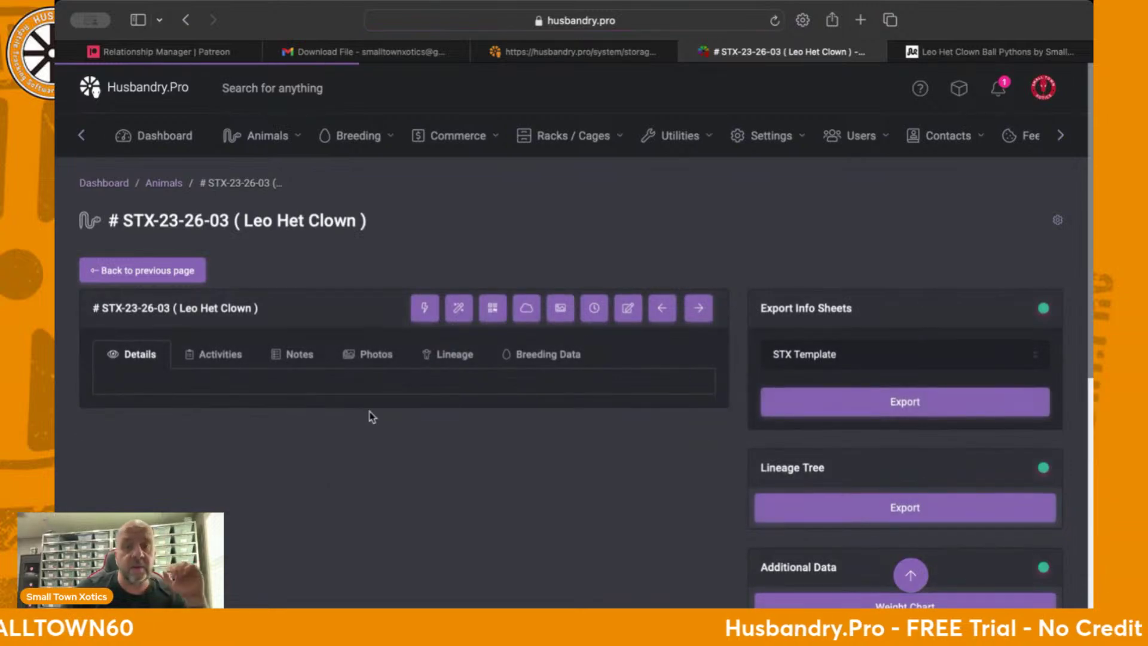
{"action": "scroll", "coordinate": [508, 411], "scroll_direction": "down", "scroll_amount": 2}
{"action": "scroll", "coordinate": [512, 413], "scroll_direction": "down", "scroll_amount": 5}
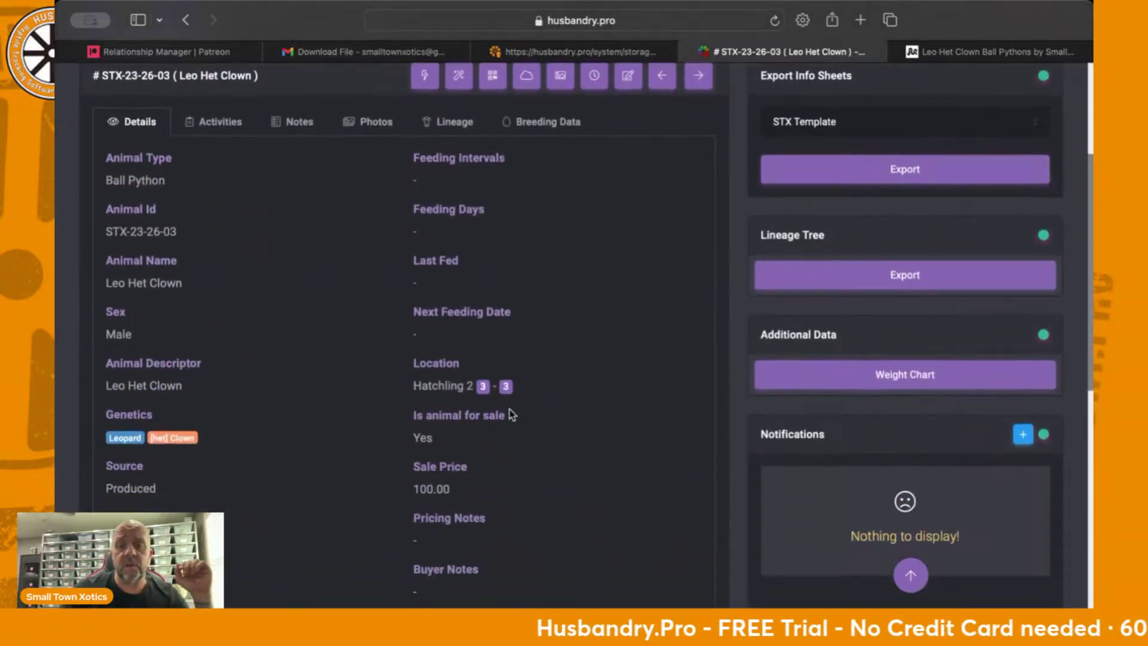
{"action": "scroll", "coordinate": [568, 321], "scroll_direction": "up", "scroll_amount": 7}
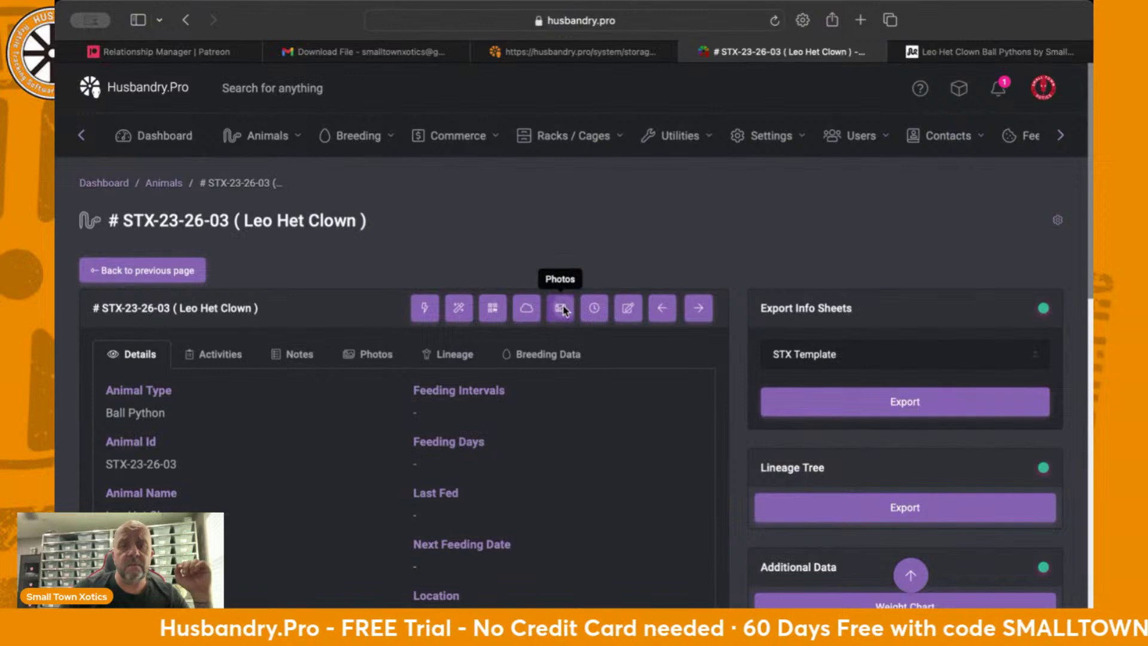
Check the photo upload window of STX-23-26-03, close it, and open the animal's activity recording page
{"action": "left_click", "coordinate": [563, 309]}
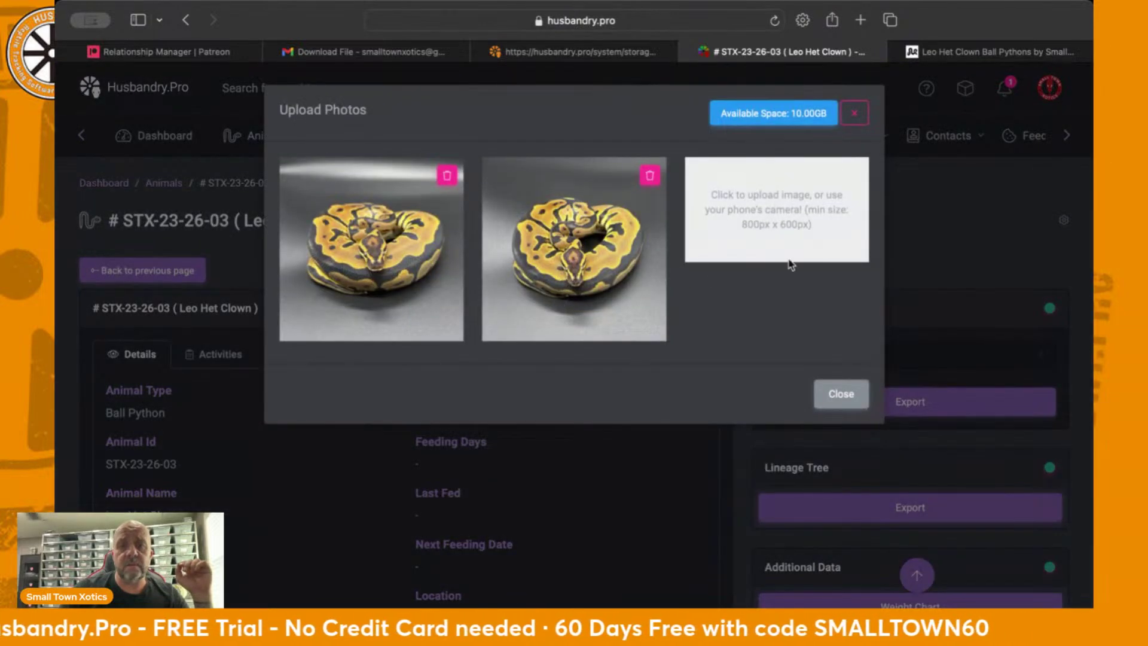
{"action": "left_click", "coordinate": [837, 394]}
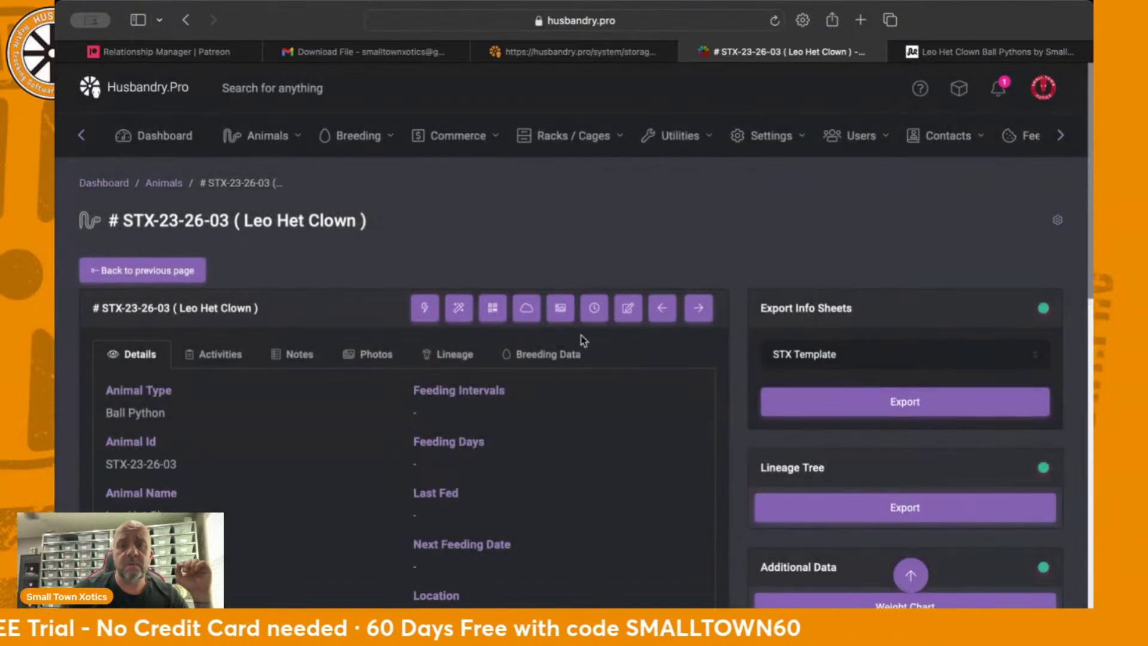
{"action": "left_click", "coordinate": [423, 309]}
{"action": "scroll", "coordinate": [556, 352], "scroll_direction": "down", "scroll_amount": 2}
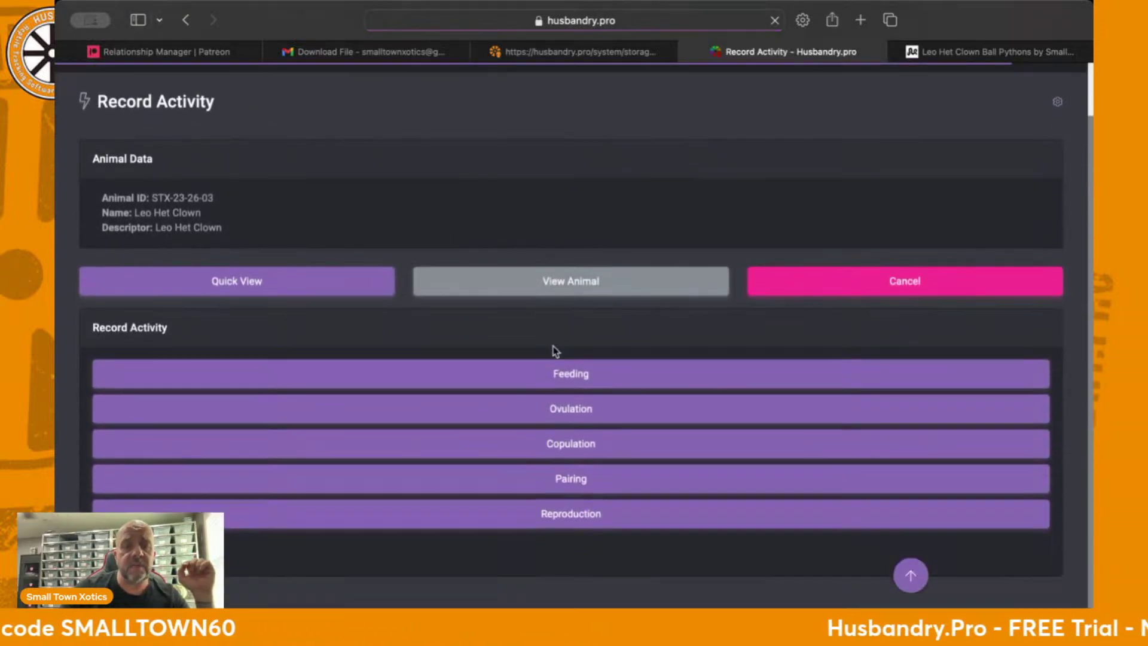
View the Weight quick activity form, cancel it without an entry, and return to the animal's record
{"action": "left_click", "coordinate": [237, 281]}
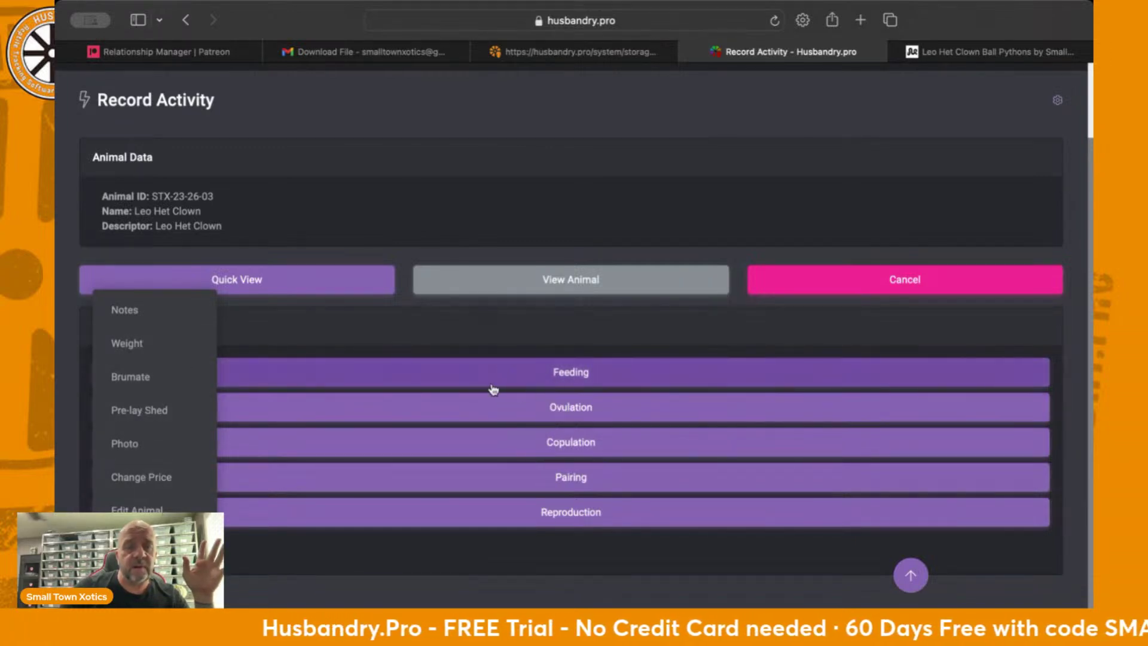
{"action": "left_click", "coordinate": [127, 344]}
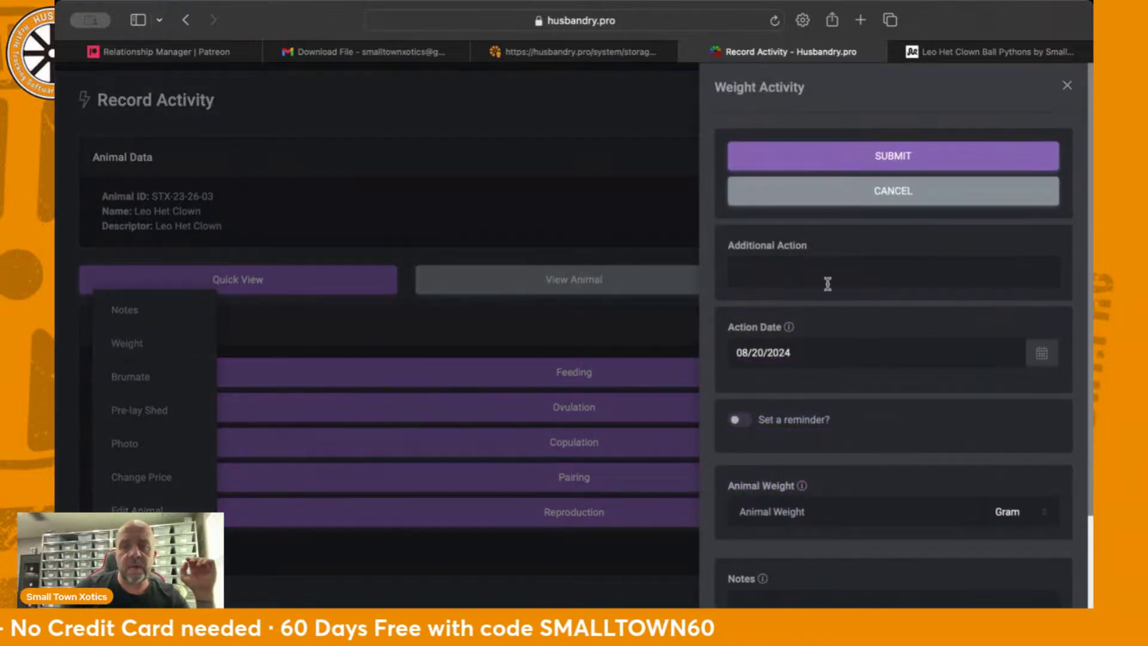
{"action": "left_click", "coordinate": [891, 191]}
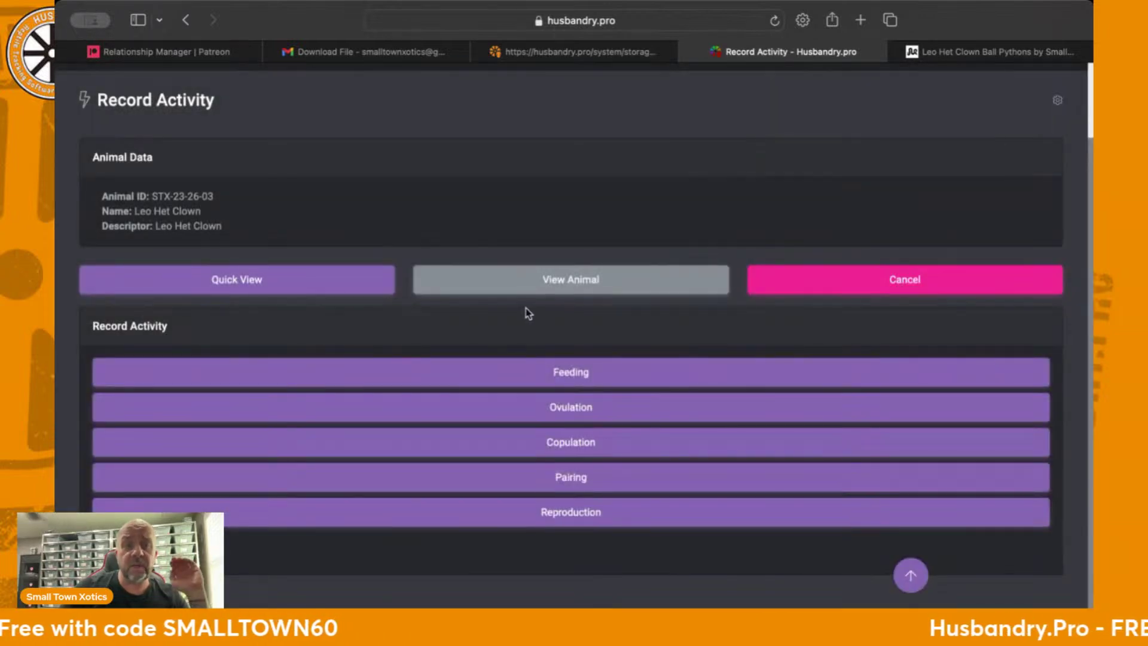
{"action": "scroll", "coordinate": [555, 241], "scroll_direction": "up", "scroll_amount": 3}
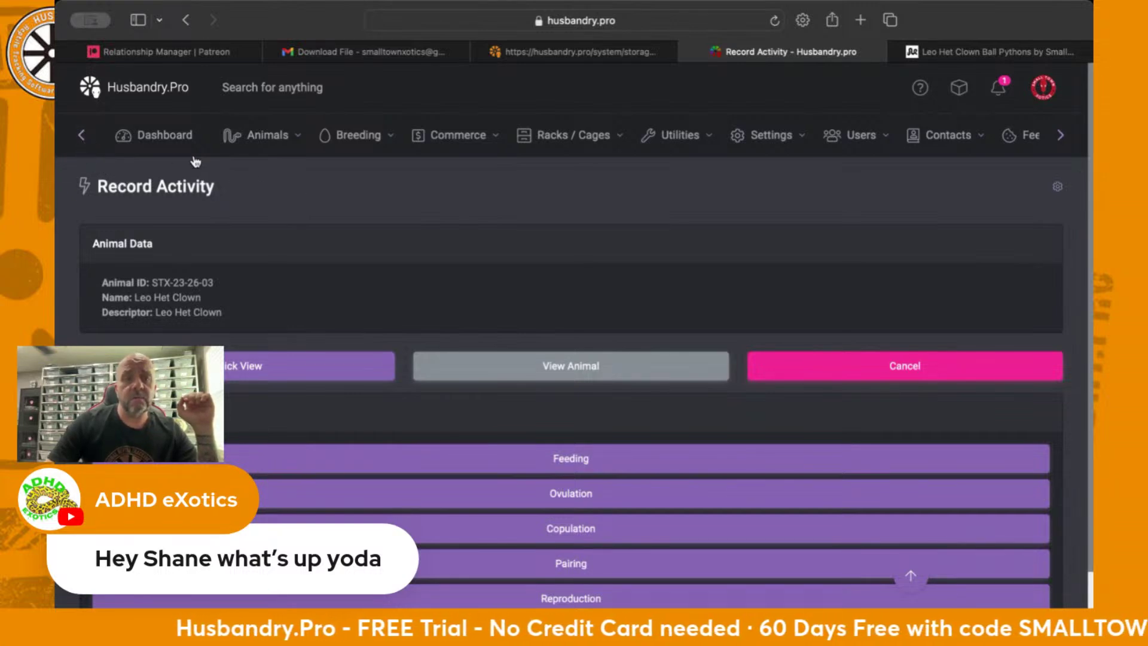
{"action": "scroll", "coordinate": [299, 269], "scroll_direction": "down", "scroll_amount": 3}
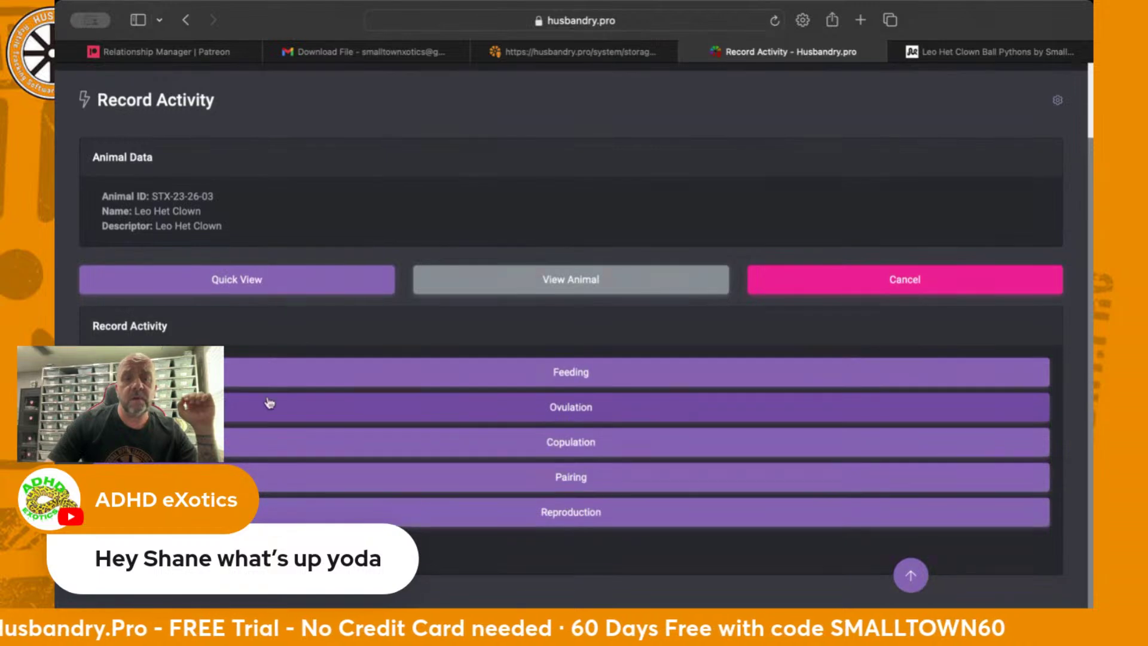
{"action": "left_click", "coordinate": [908, 285]}
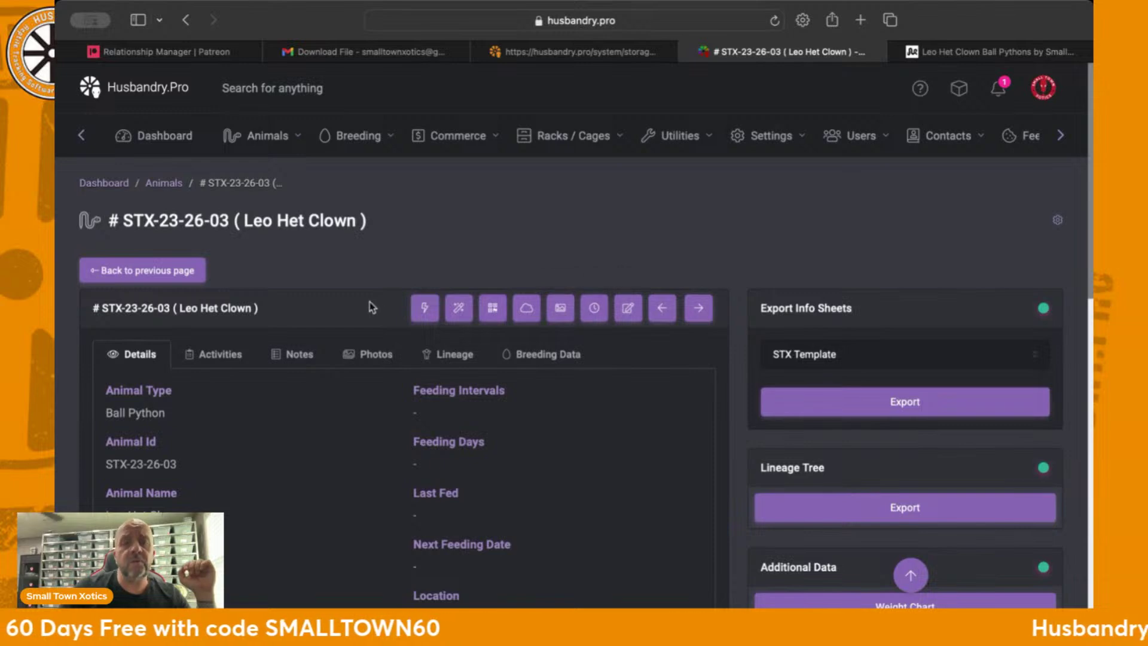
Look over the animal's details, open the record for editing, and review its fields down to genetics
{"action": "scroll", "coordinate": [297, 458], "scroll_direction": "down", "scroll_amount": 1}
{"action": "scroll", "coordinate": [297, 457], "scroll_direction": "down", "scroll_amount": 3}
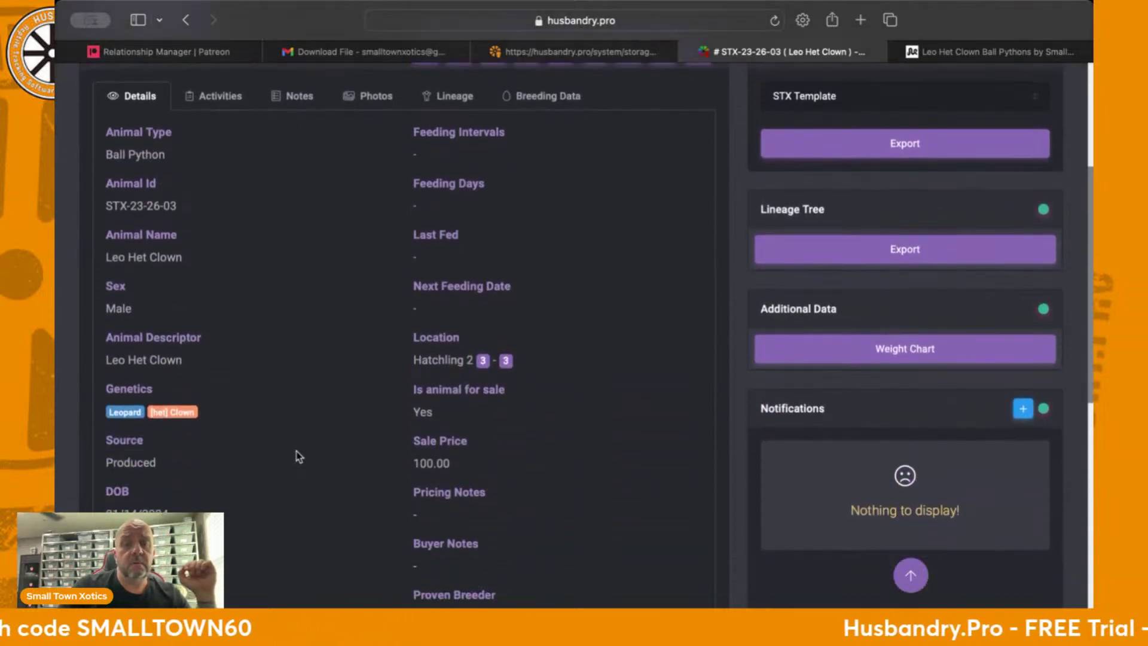
{"action": "scroll", "coordinate": [370, 412], "scroll_direction": "up", "scroll_amount": 1}
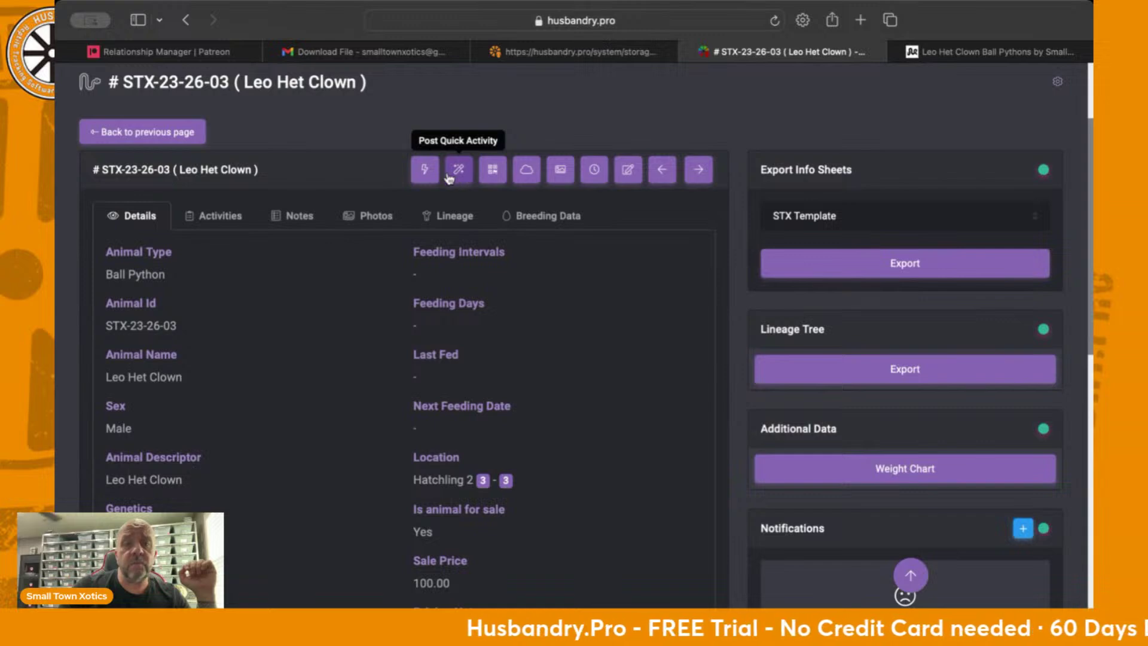
{"action": "left_click", "coordinate": [628, 172]}
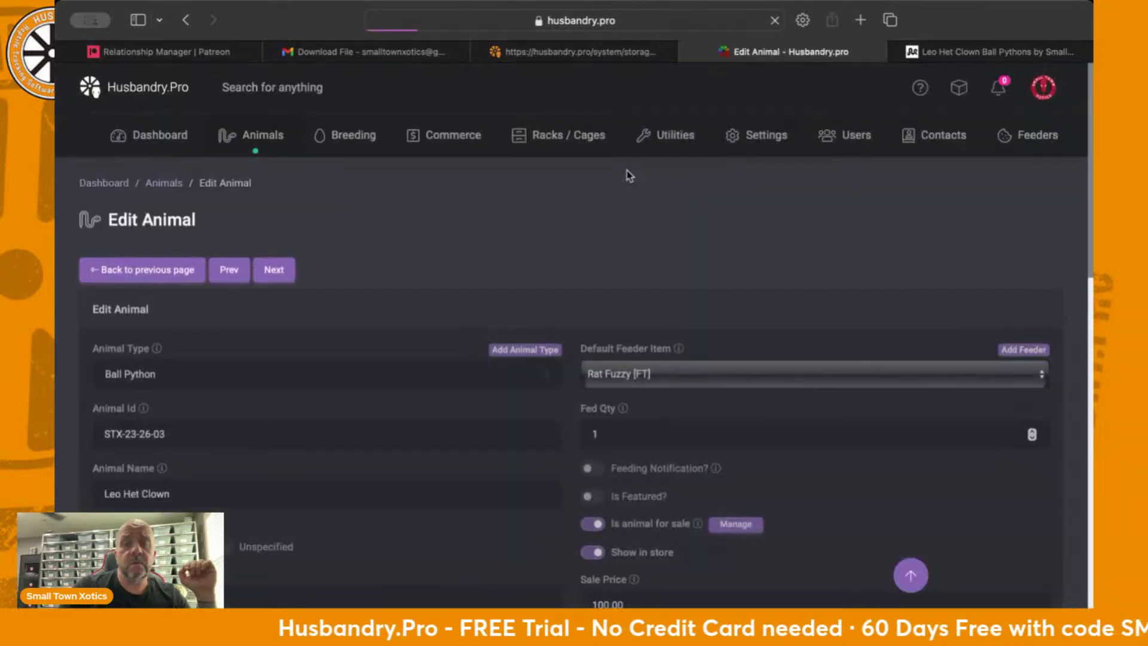
{"action": "scroll", "coordinate": [556, 277], "scroll_direction": "down", "scroll_amount": 5}
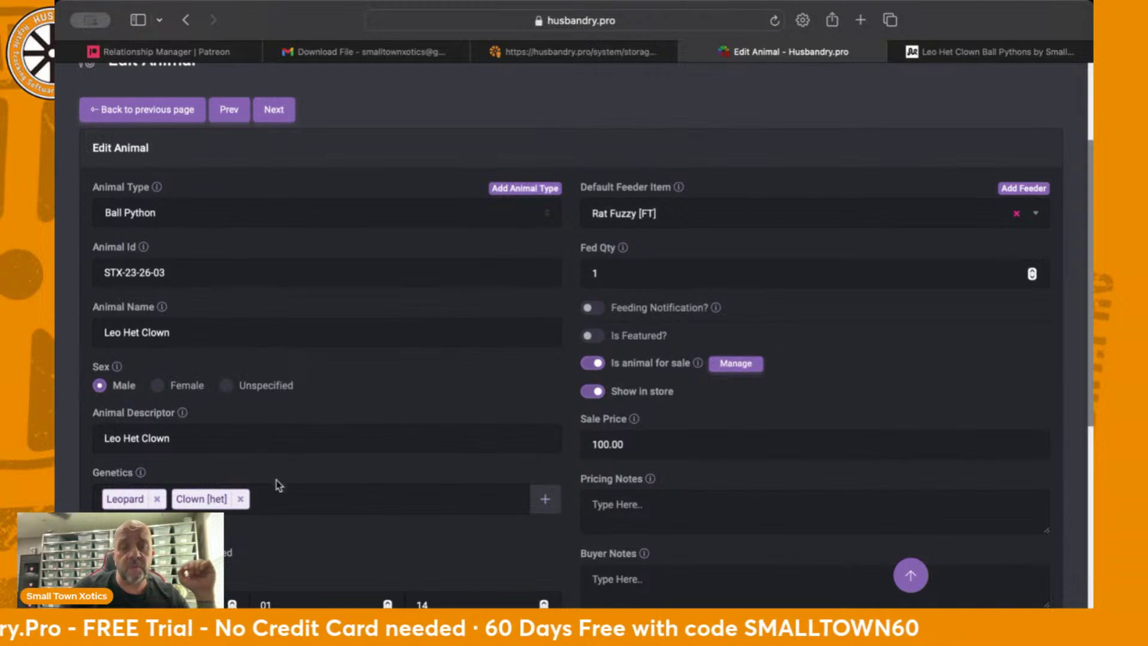
{"action": "scroll", "coordinate": [278, 484], "scroll_direction": "down", "scroll_amount": 5}
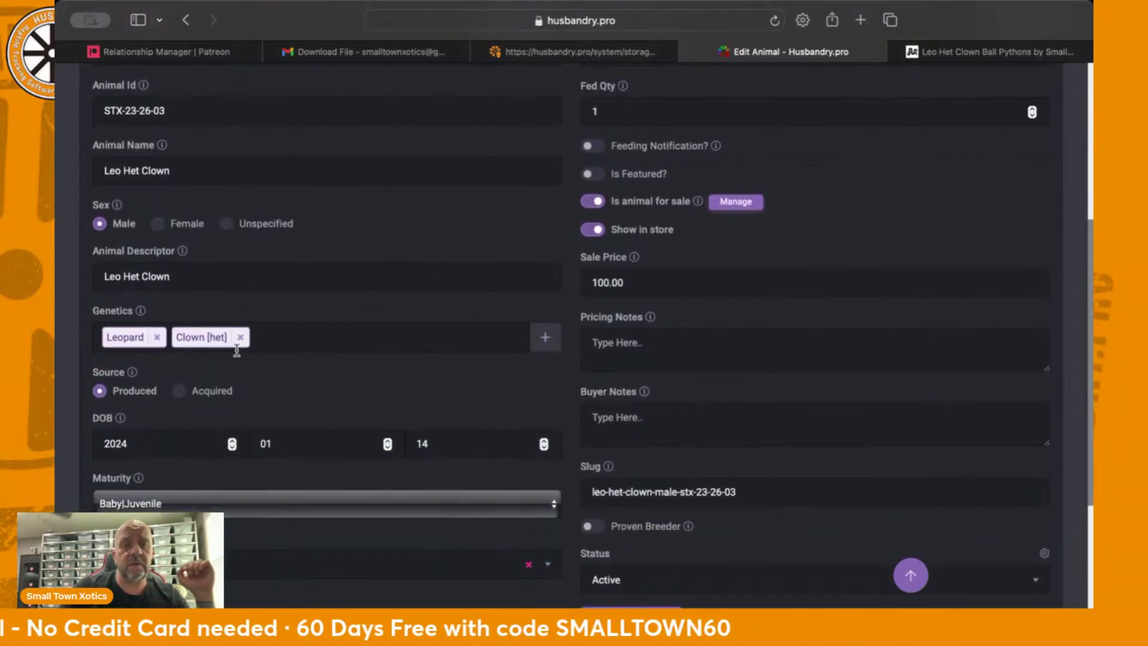
Remove the Clown [het] gene from the animal's genetics and add Clown [het] back
{"action": "left_click", "coordinate": [240, 337]}
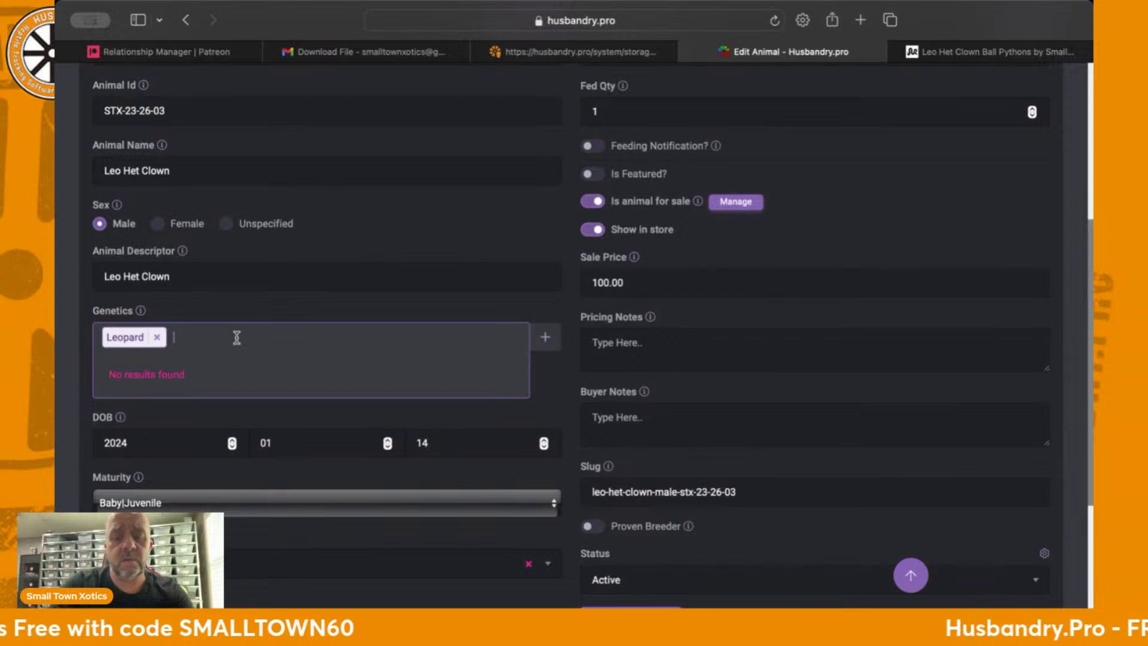
{"action": "type", "text": "clow"}
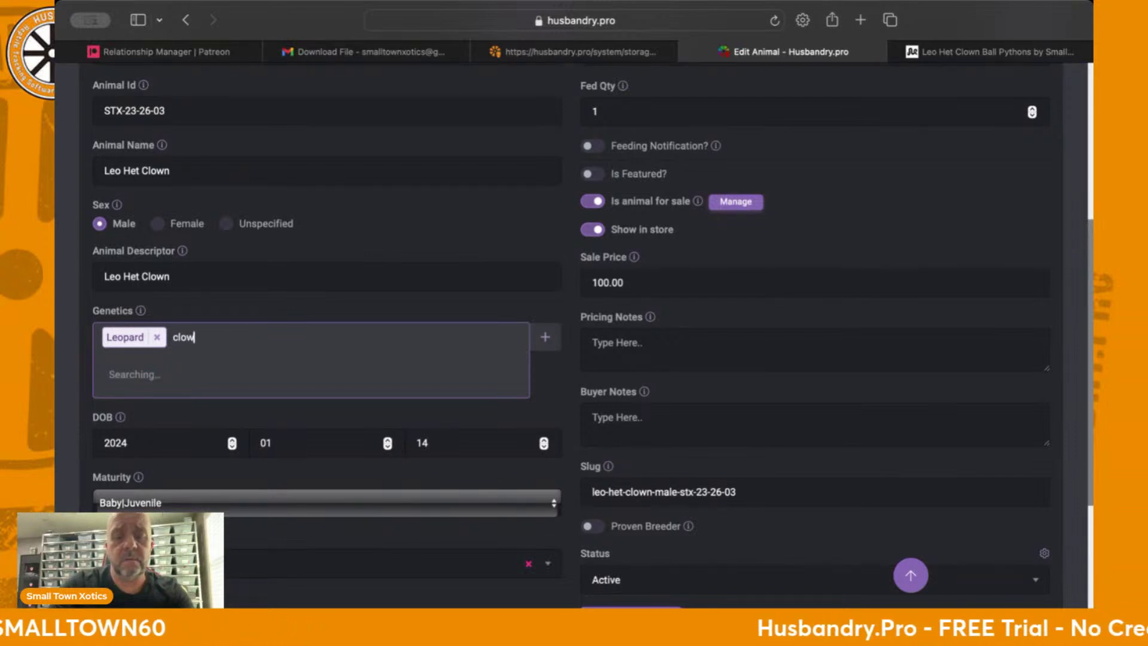
{"action": "type", "text": "n"}
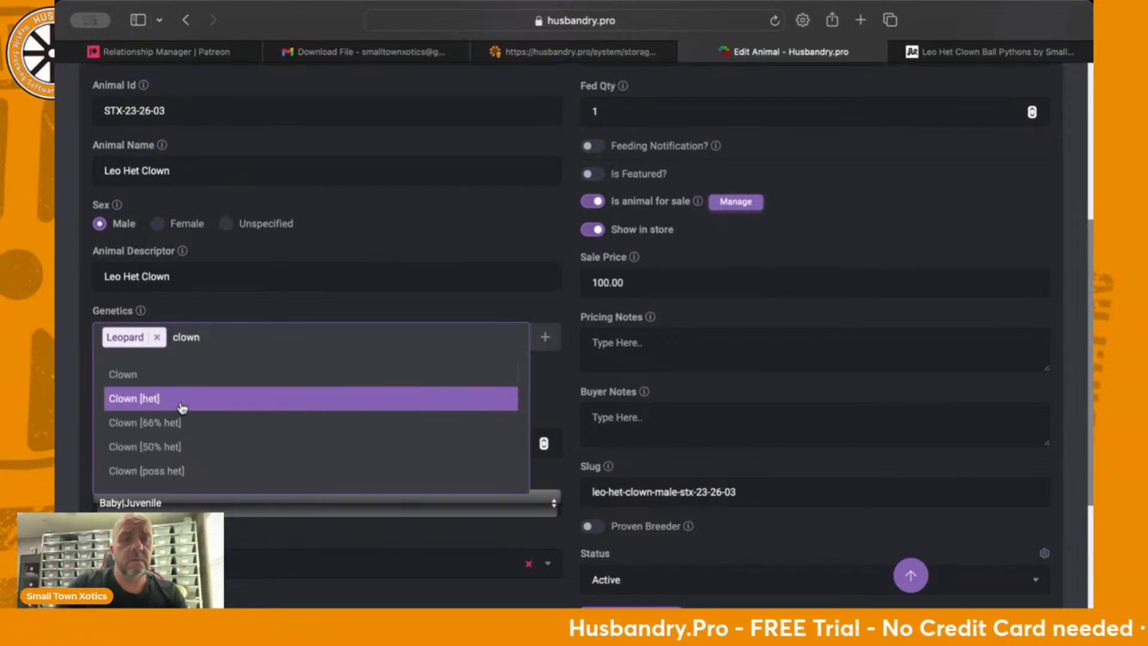
{"action": "left_click", "coordinate": [183, 408]}
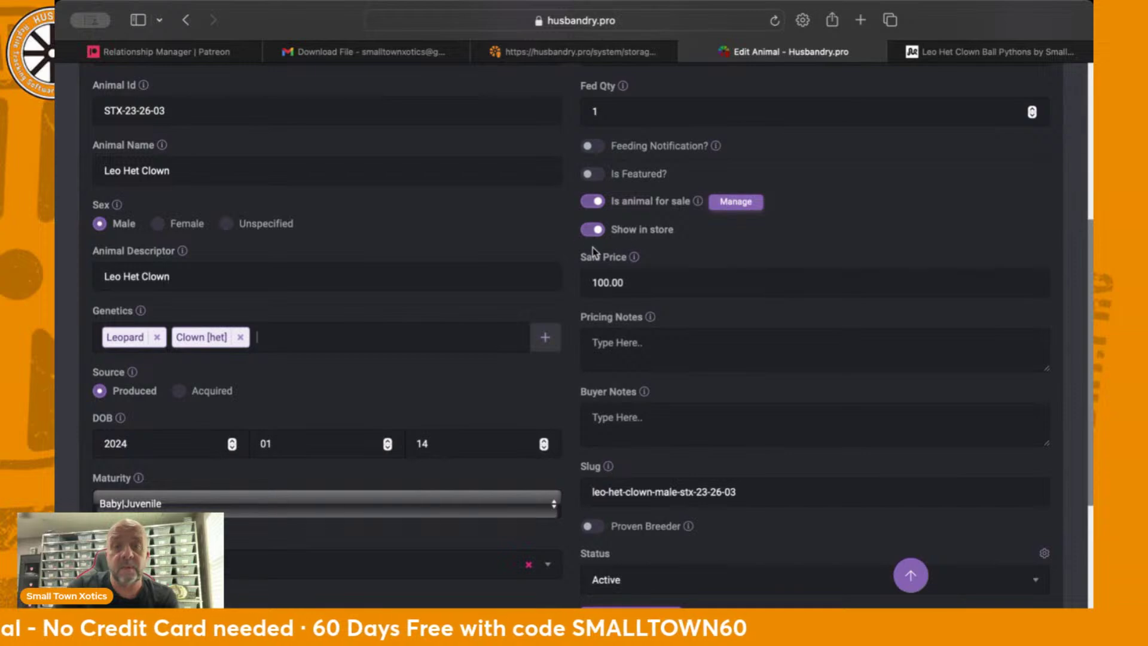
Examine the edit form's sale, slug, status, parentage and feeding fields, and compare them with the animal's MorphMarket listing
{"action": "scroll", "coordinate": [573, 281], "scroll_direction": "down", "scroll_amount": 4}
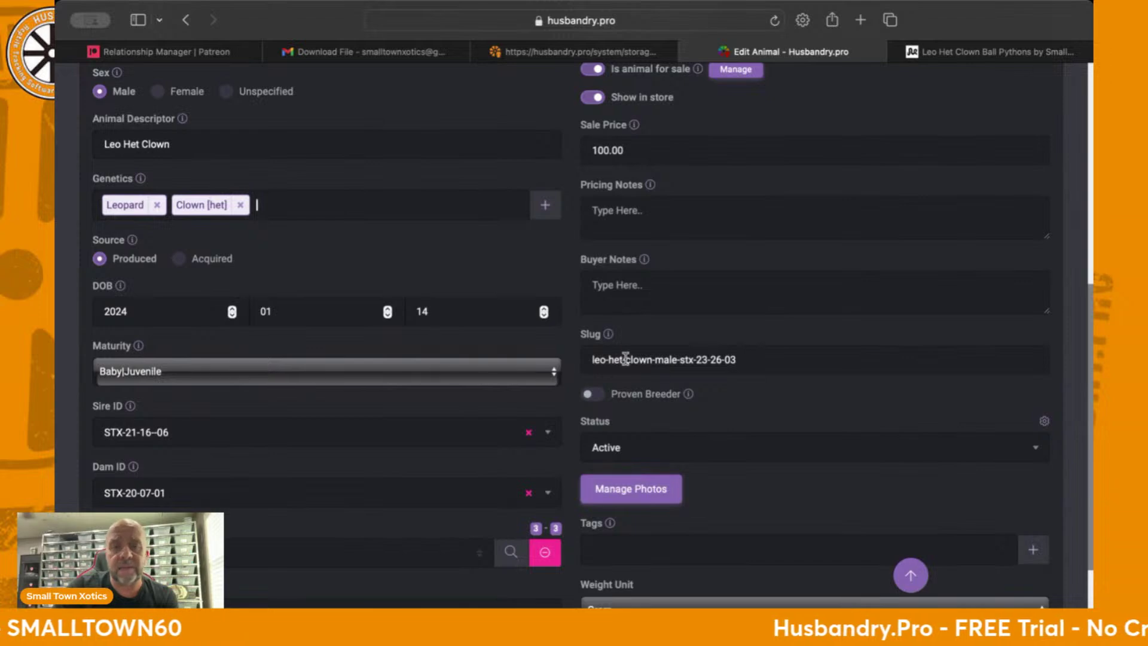
{"action": "mouse_move", "coordinate": [609, 340]}
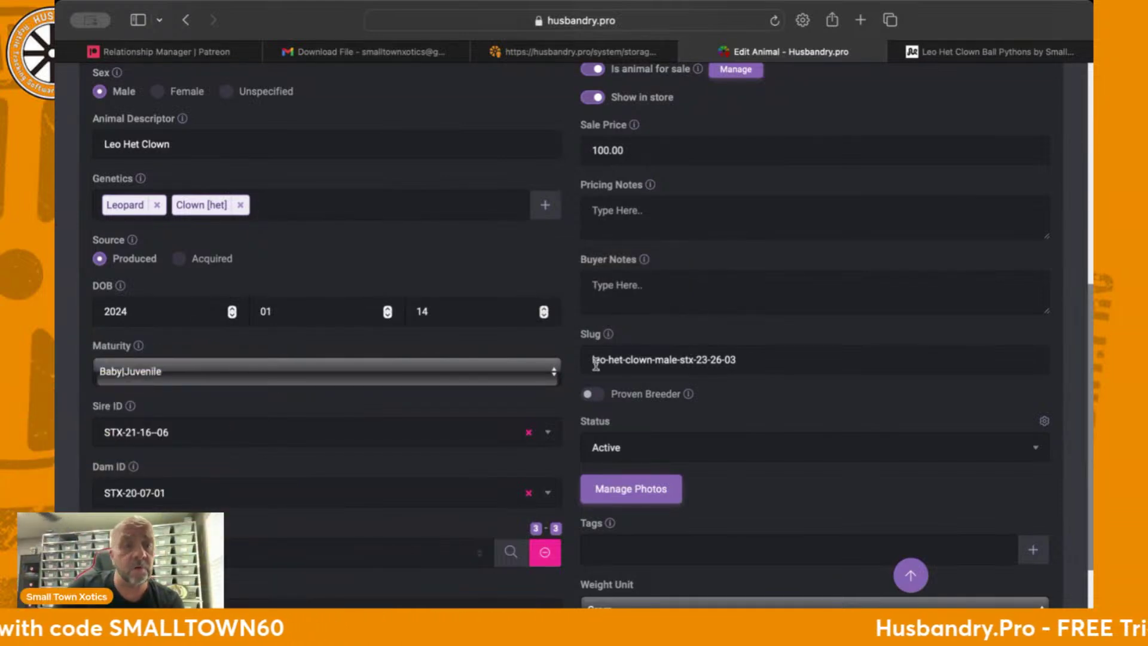
{"action": "scroll", "coordinate": [596, 365], "scroll_direction": "down", "scroll_amount": 5}
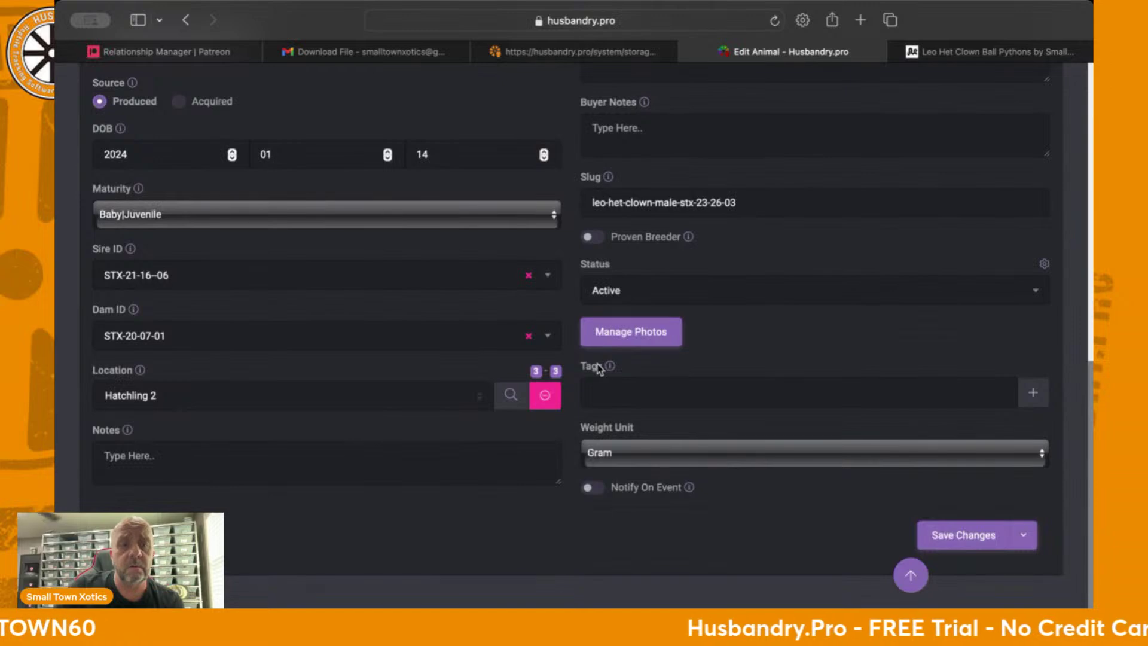
{"action": "scroll", "coordinate": [618, 382], "scroll_direction": "up", "scroll_amount": 12}
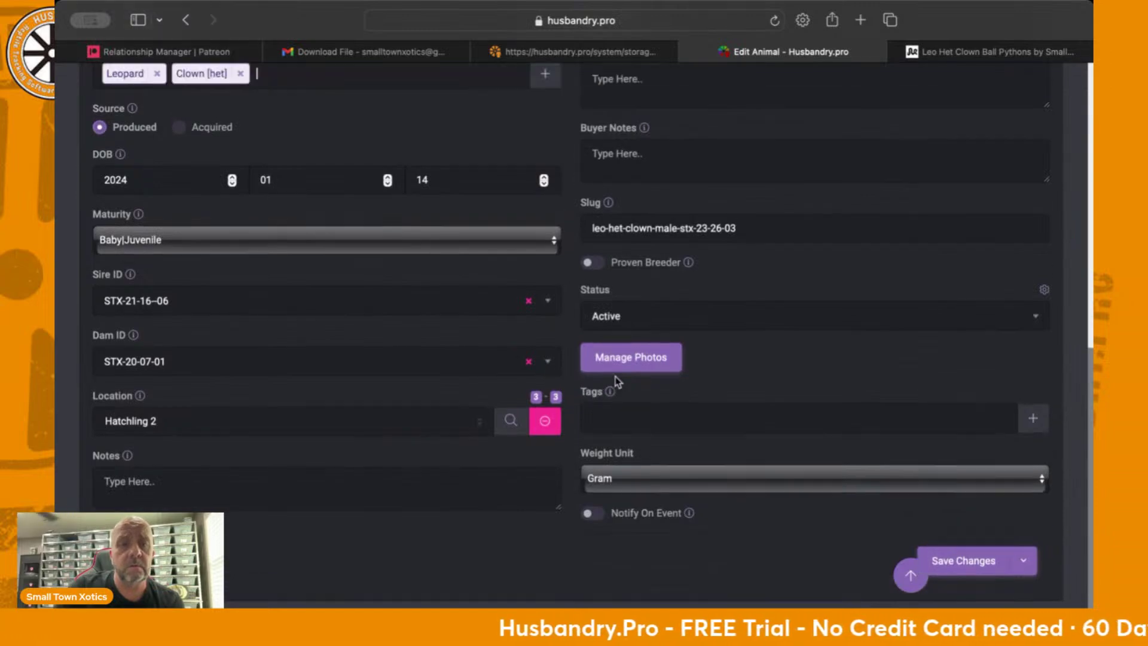
{"action": "scroll", "coordinate": [618, 381], "scroll_direction": "up", "scroll_amount": 4}
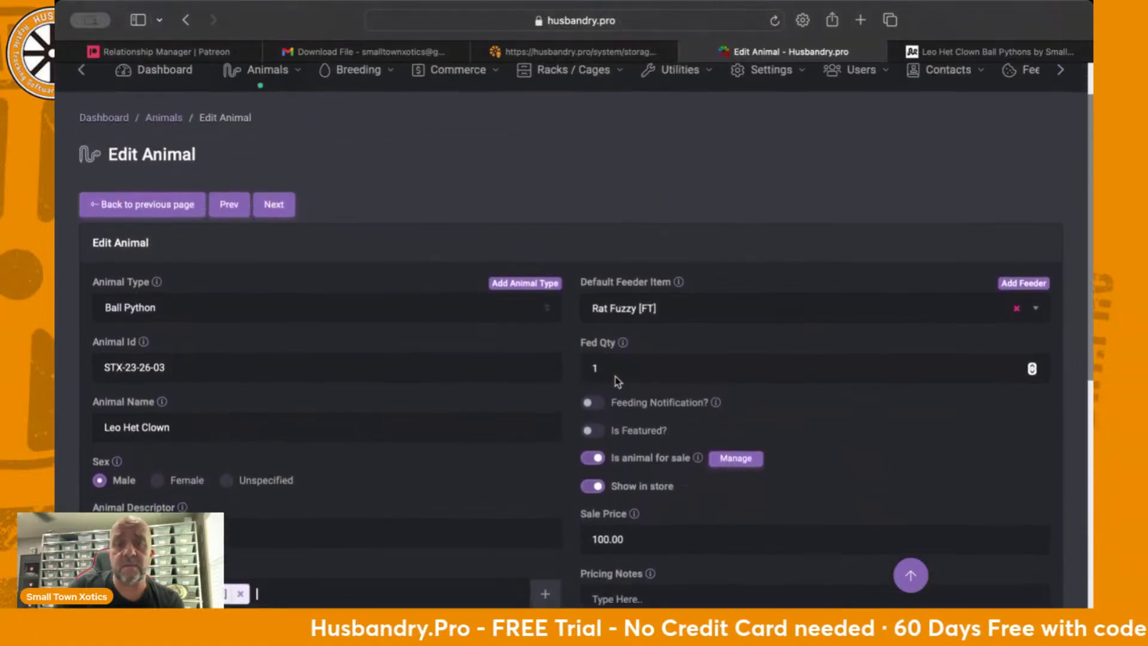
{"action": "scroll", "coordinate": [616, 371], "scroll_direction": "down", "scroll_amount": 4}
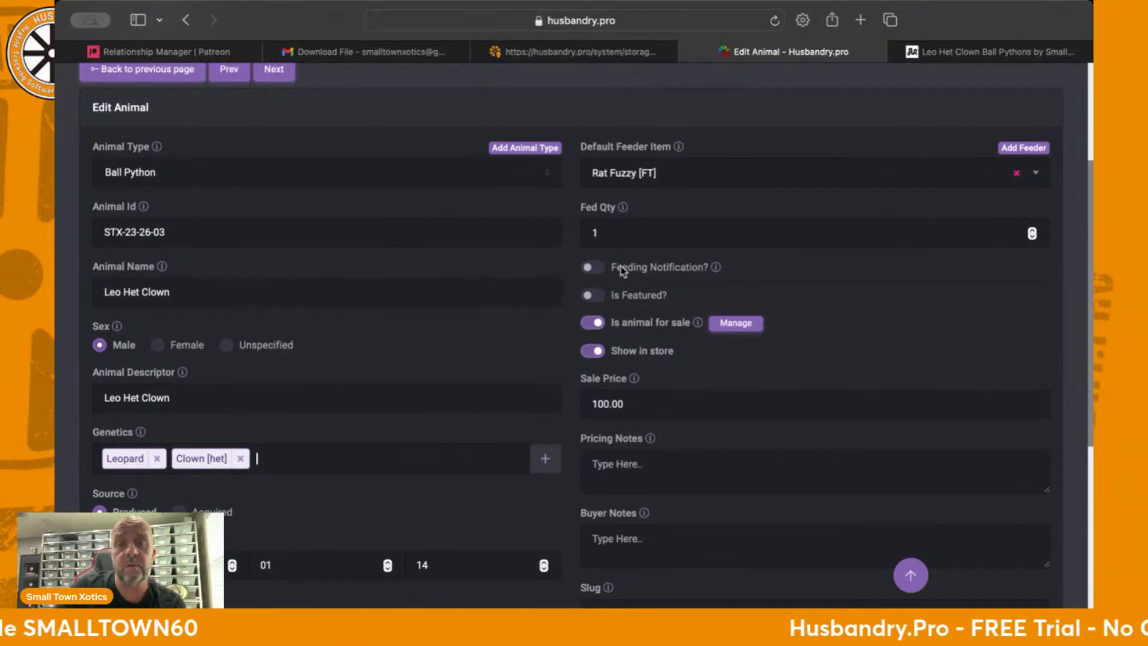
{"action": "scroll", "coordinate": [655, 209], "scroll_direction": "down", "scroll_amount": 4}
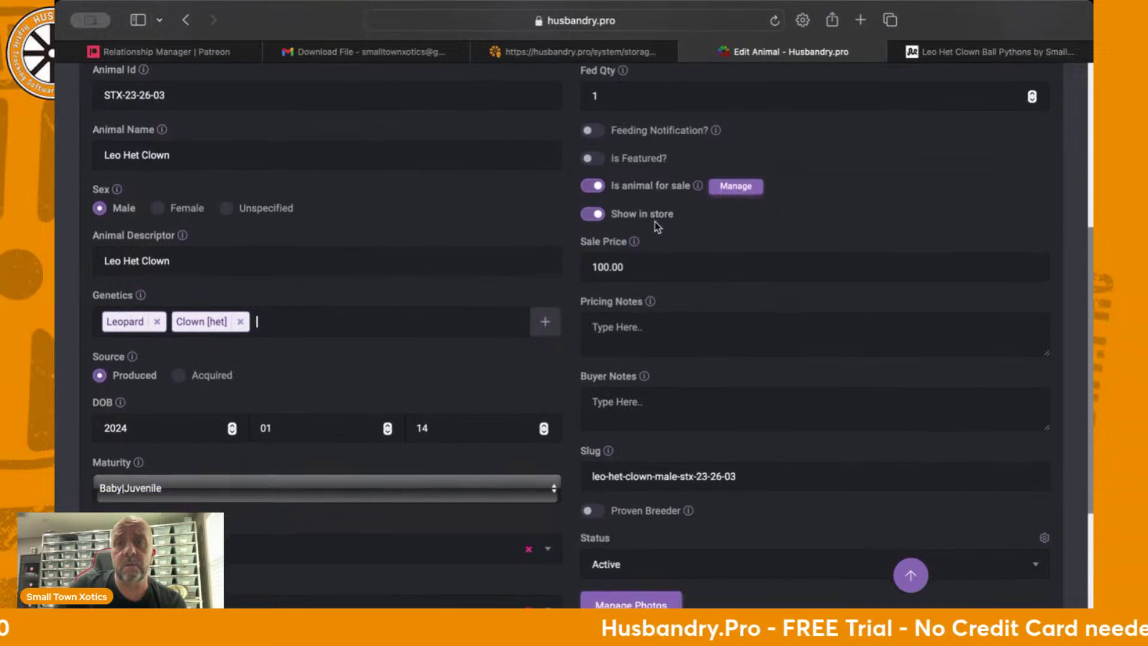
{"action": "scroll", "coordinate": [655, 221], "scroll_direction": "up", "scroll_amount": 8}
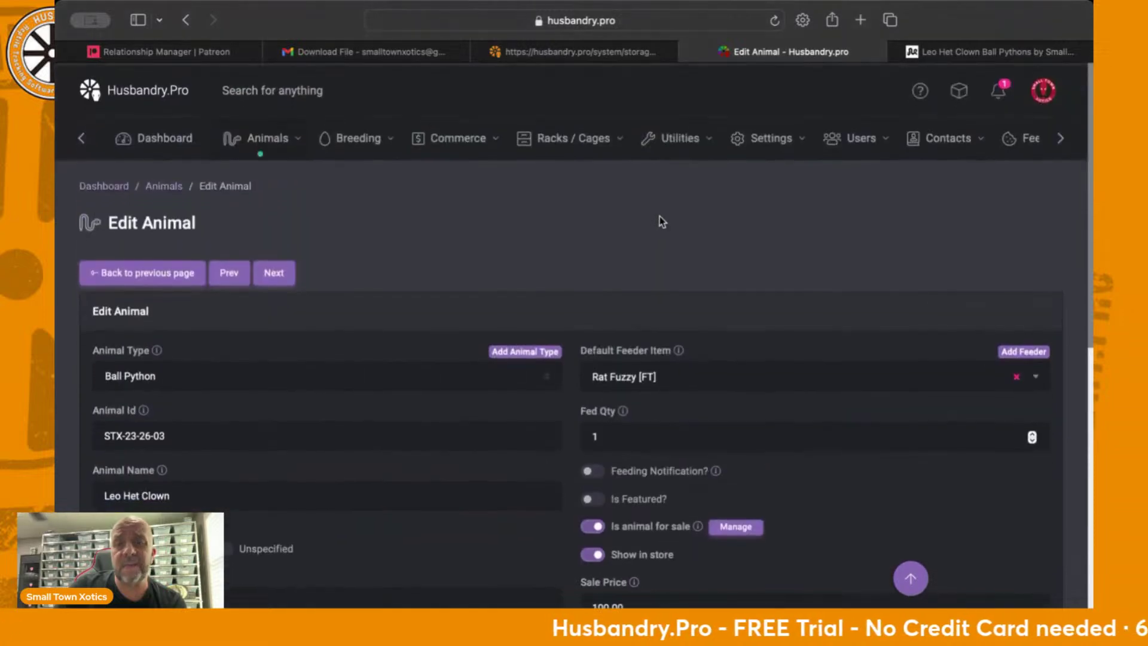
{"action": "left_click", "coordinate": [964, 53]}
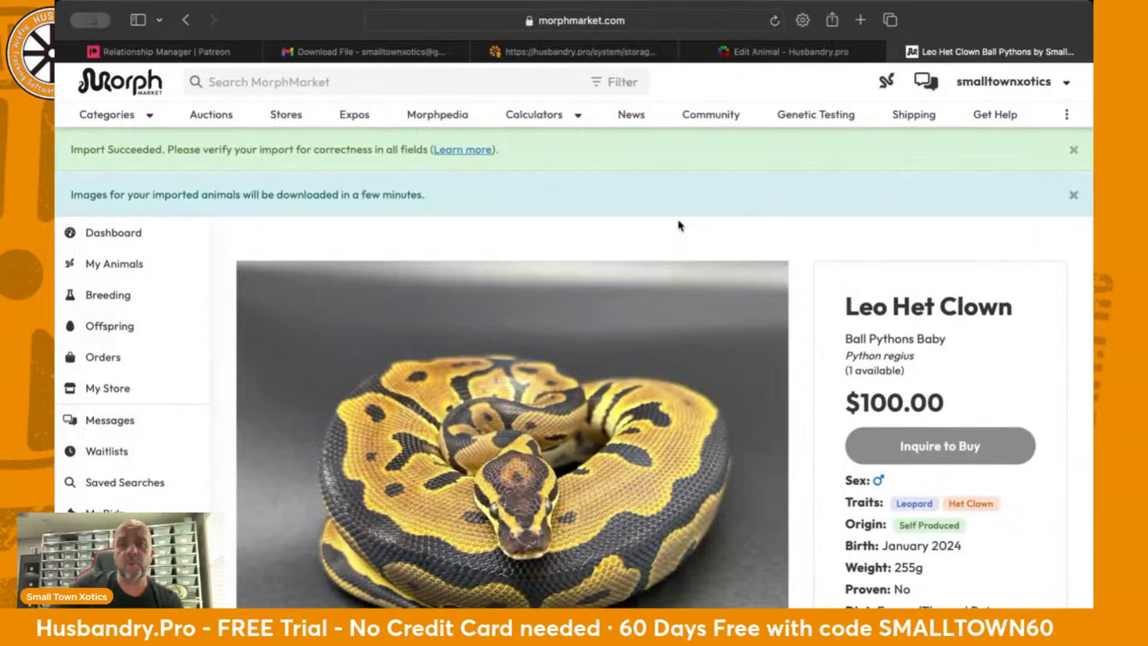
{"action": "left_click", "coordinate": [759, 54]}
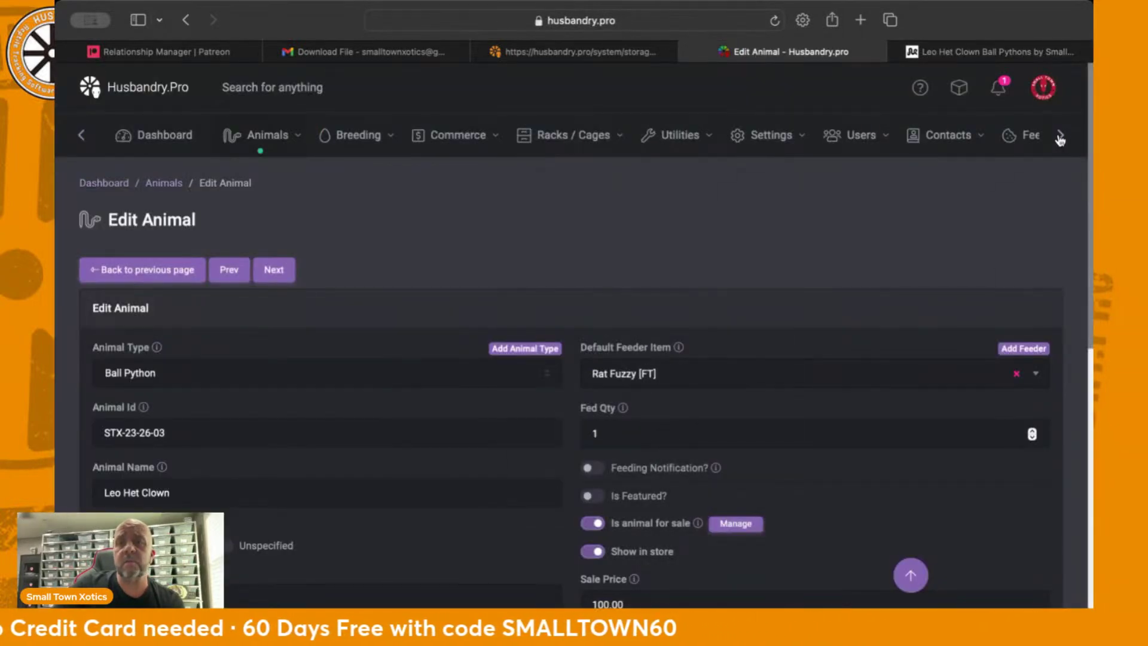
Open the MorphMarket Export page in Husbandry.Pro and look through the animals available for export
{"action": "left_click", "coordinate": [1061, 137]}
{"action": "mouse_move", "coordinate": [390, 137]}
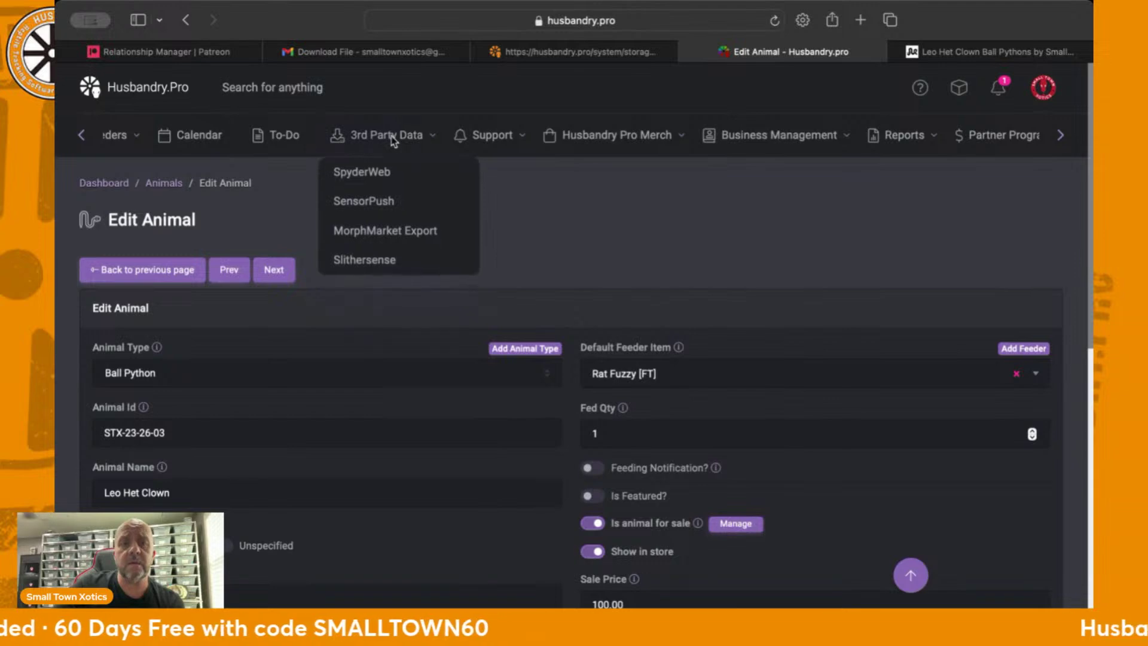
{"action": "left_click", "coordinate": [393, 254]}
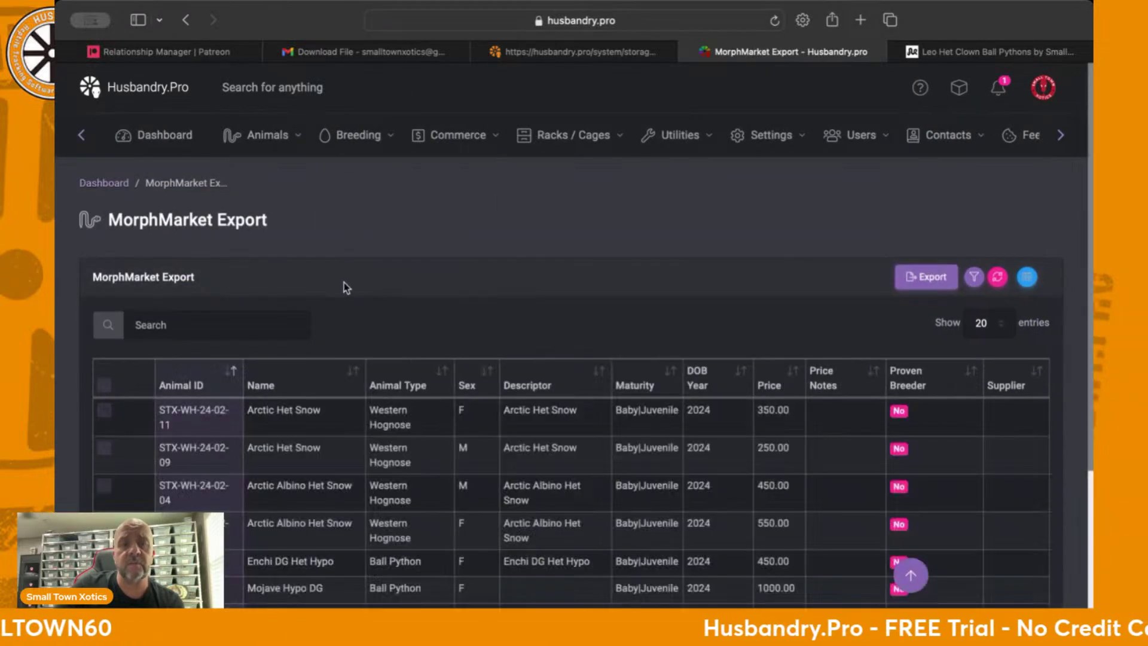
{"action": "scroll", "coordinate": [442, 285], "scroll_direction": "down", "scroll_amount": 5}
{"action": "scroll", "coordinate": [442, 290], "scroll_direction": "up", "scroll_amount": 1}
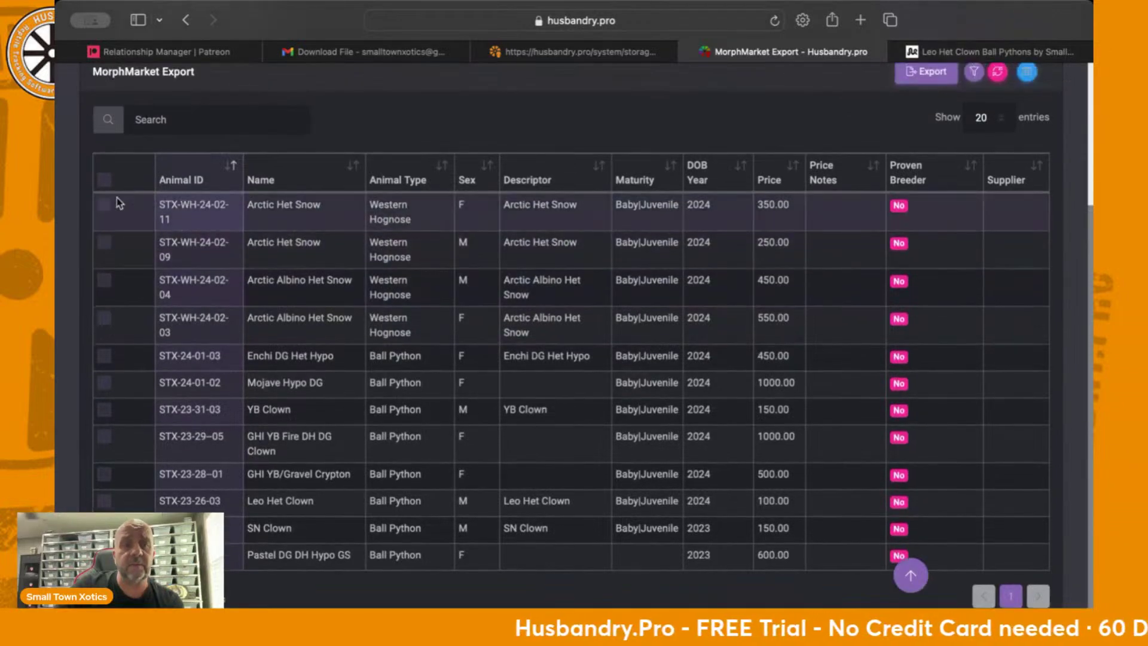
Select all animals in the MorphMarket Export list and request their export
{"action": "left_click", "coordinate": [105, 180]}
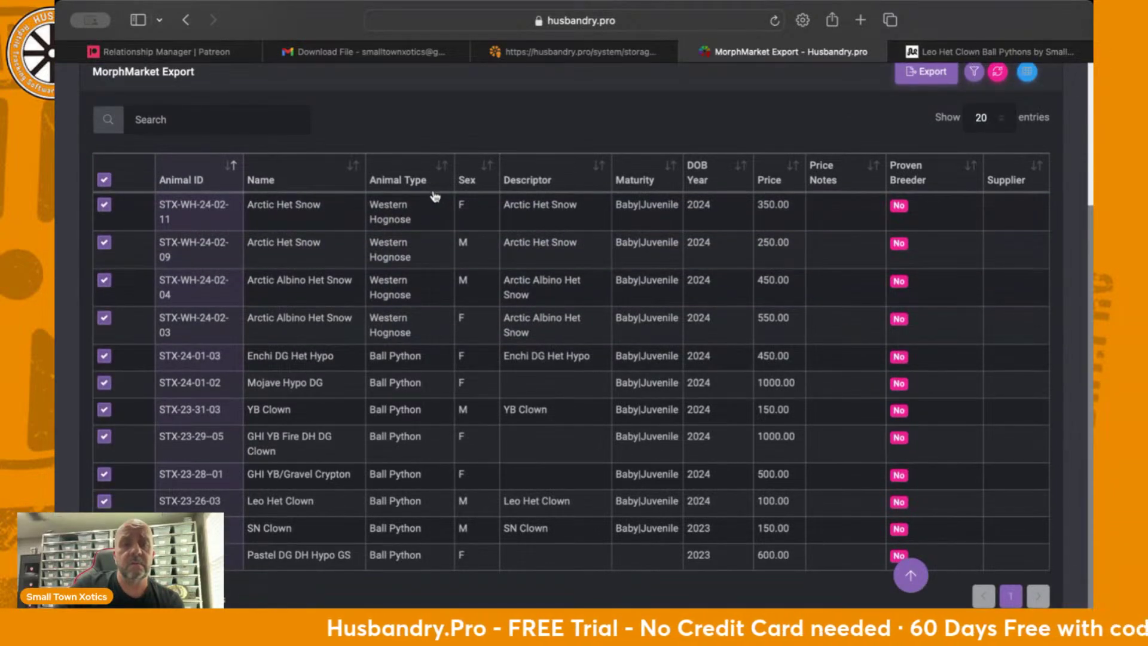
{"action": "scroll", "coordinate": [445, 209], "scroll_direction": "up", "scroll_amount": 5}
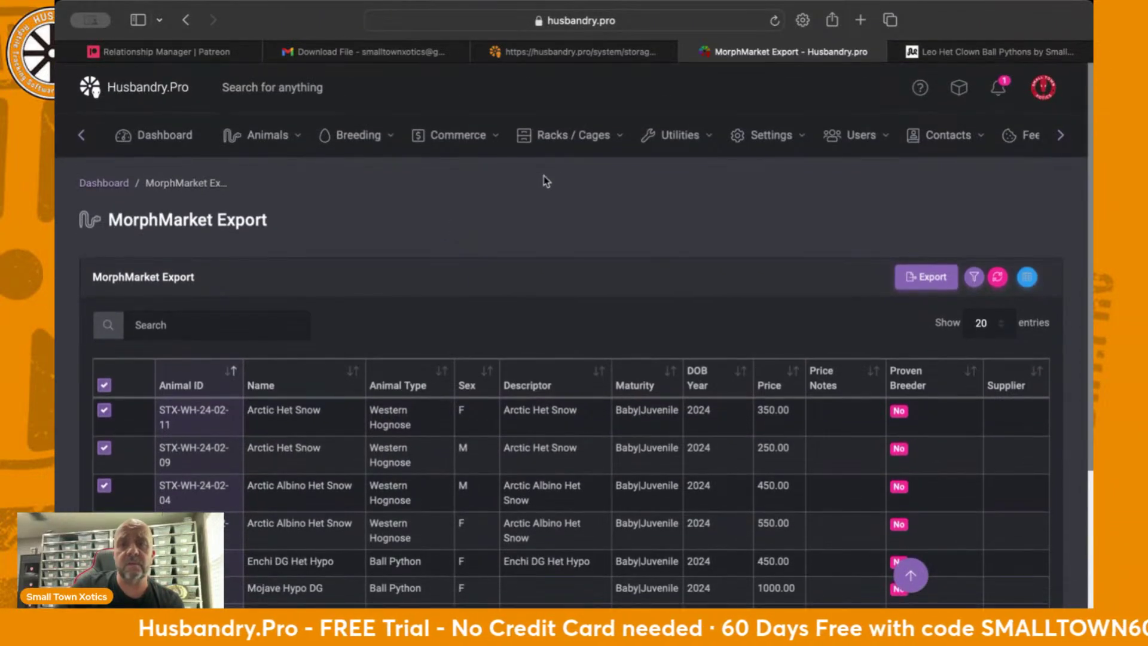
{"action": "left_click", "coordinate": [944, 281]}
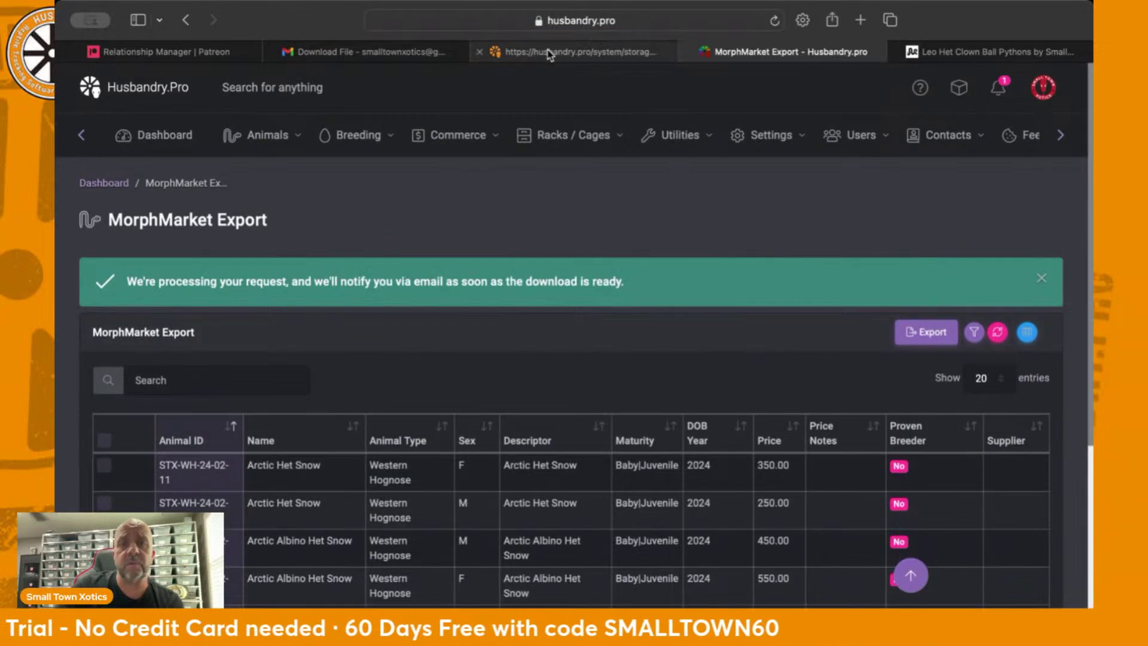
Close the earlier export file and request another export of every animal in the MorphMarket Export list
{"action": "left_click", "coordinate": [486, 56]}
{"action": "left_click", "coordinate": [481, 53]}
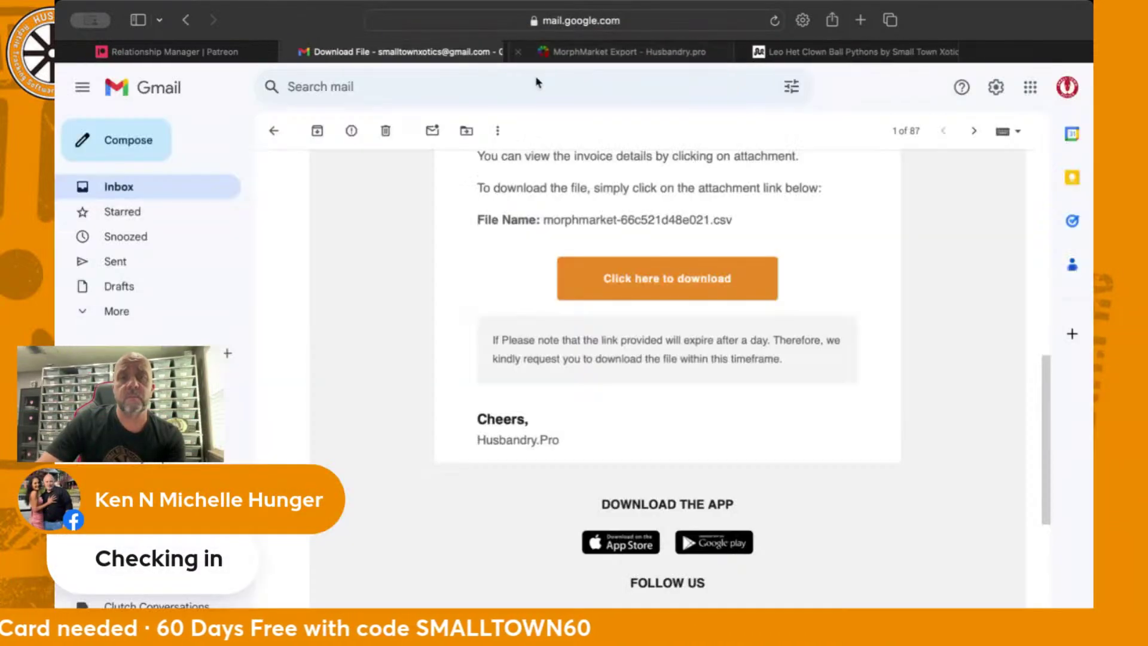
{"action": "left_click", "coordinate": [699, 54]}
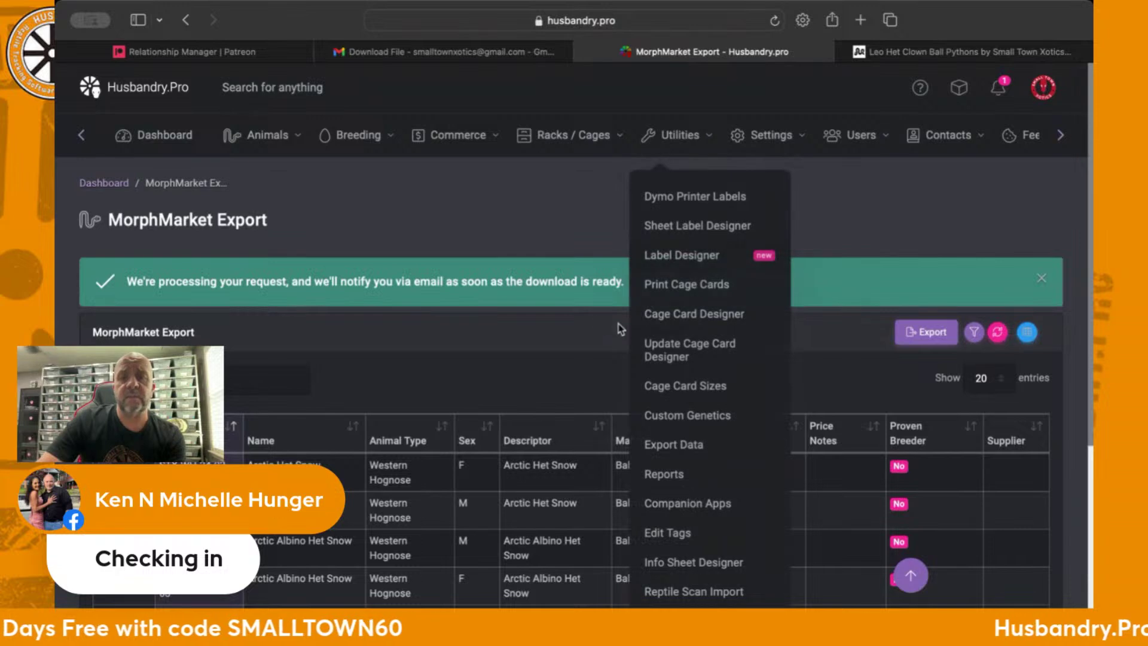
{"action": "scroll", "coordinate": [620, 328], "scroll_direction": "down", "scroll_amount": 5}
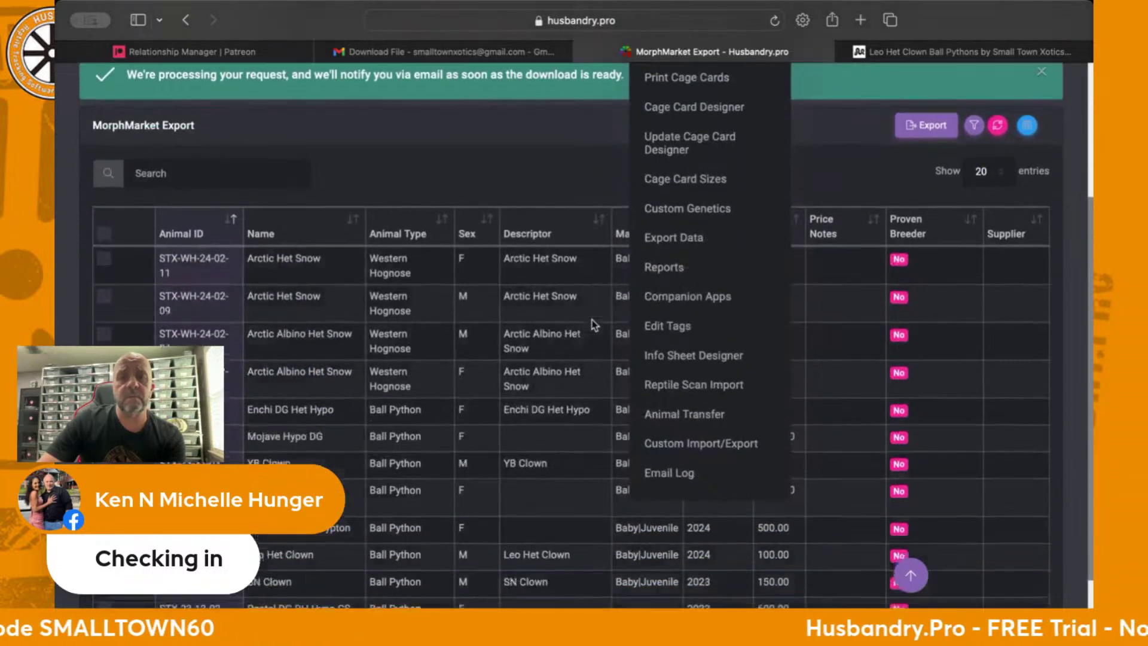
{"action": "scroll", "coordinate": [594, 325], "scroll_direction": "down", "scroll_amount": 2}
{"action": "left_click", "coordinate": [104, 141]}
{"action": "scroll", "coordinate": [598, 120], "scroll_direction": "up", "scroll_amount": 1}
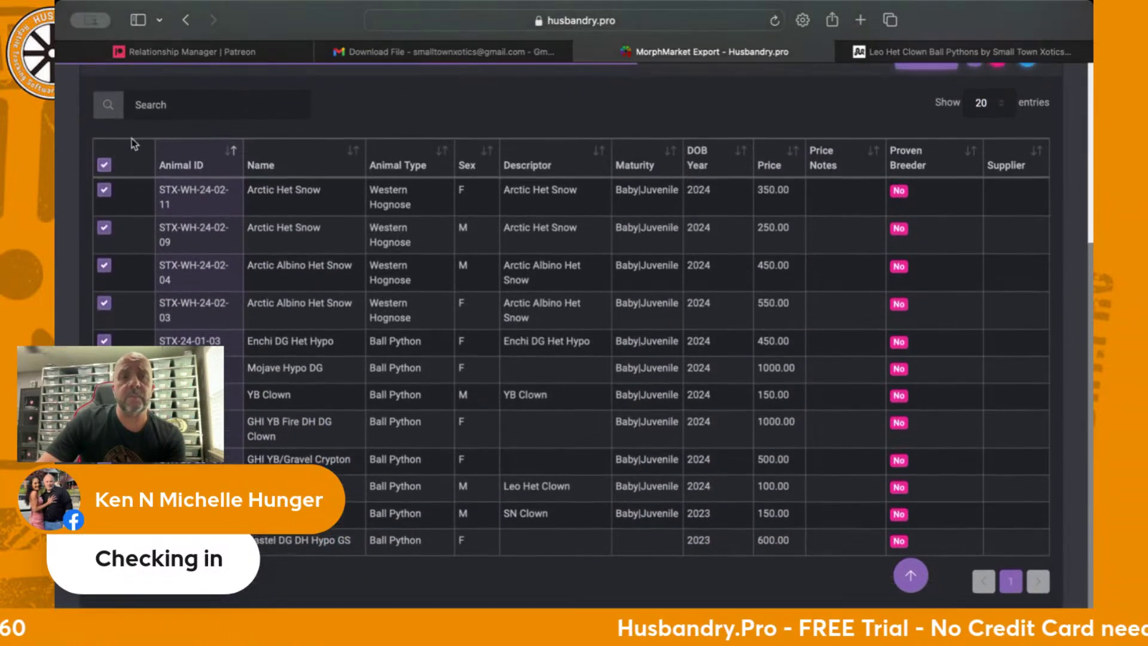
{"action": "left_click", "coordinate": [926, 62]}
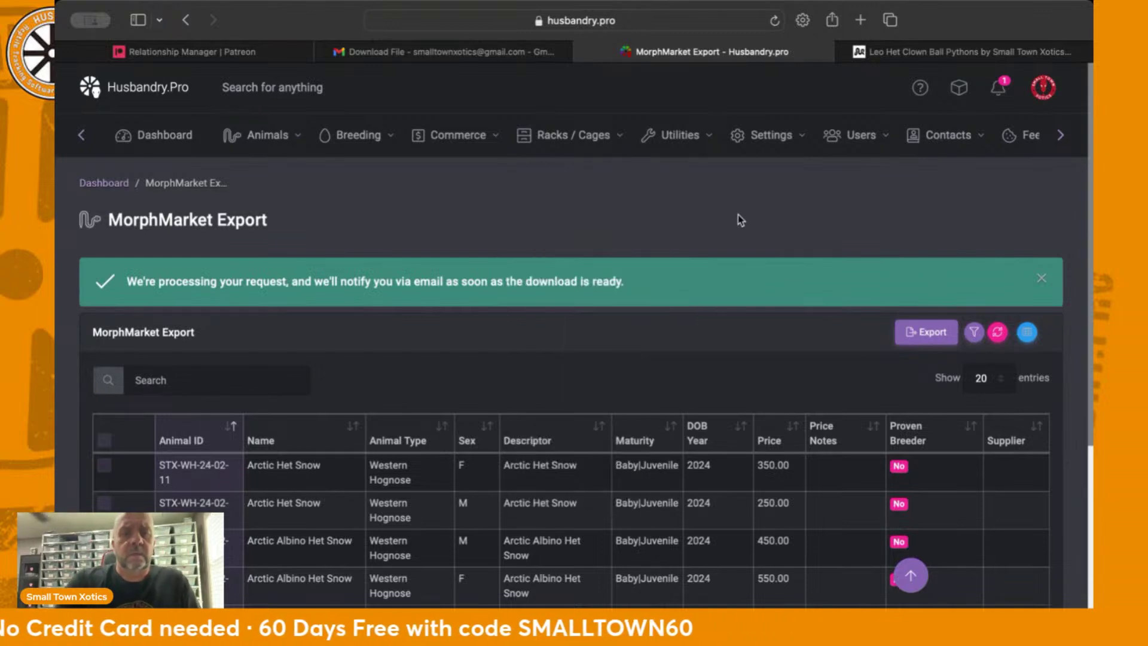
{"action": "scroll", "coordinate": [735, 227], "scroll_direction": "down", "scroll_amount": 5}
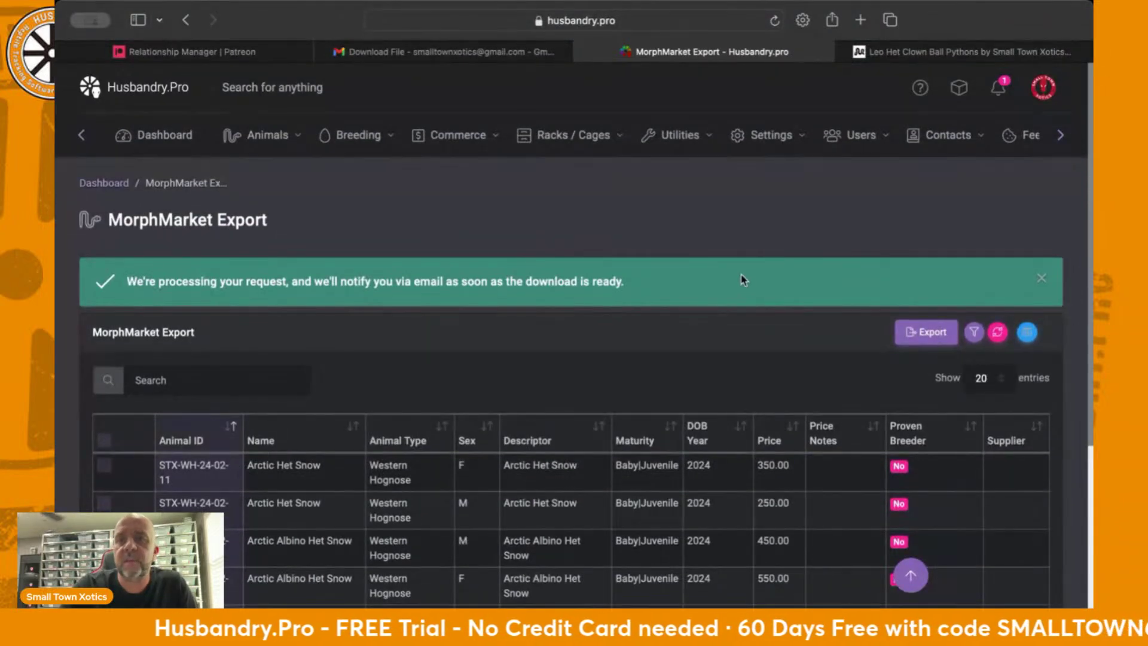
Switch to Gmail, delete the earlier Husbandry.Pro Download File email, and return to the MorphMarket Export page
{"action": "left_click", "coordinate": [424, 50]}
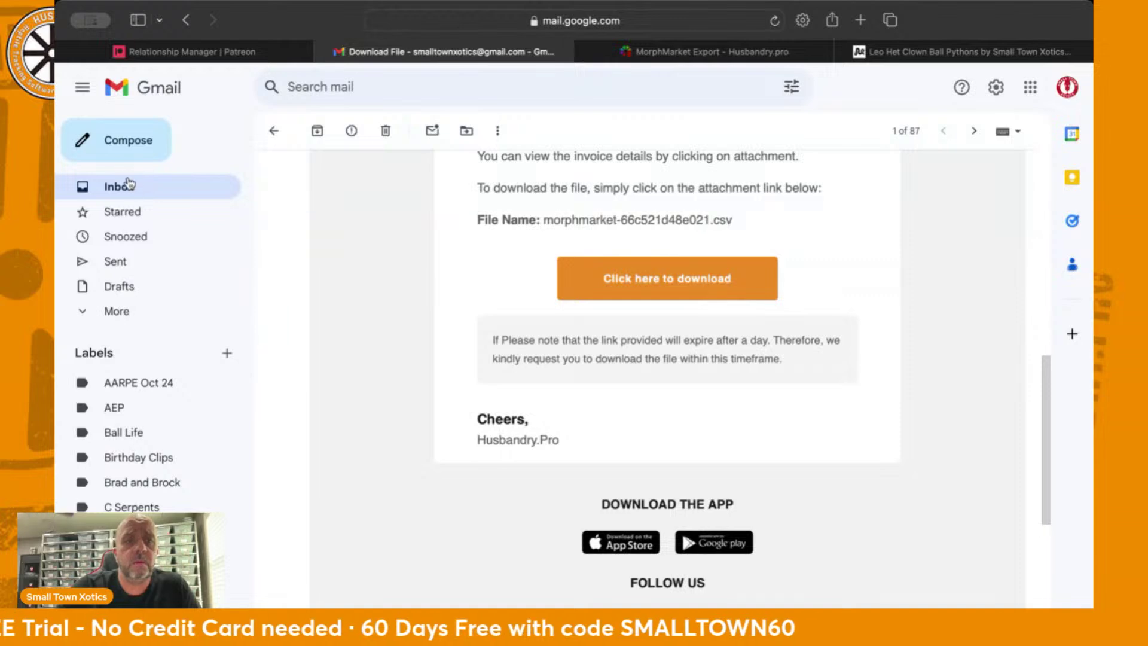
{"action": "left_click", "coordinate": [274, 132]}
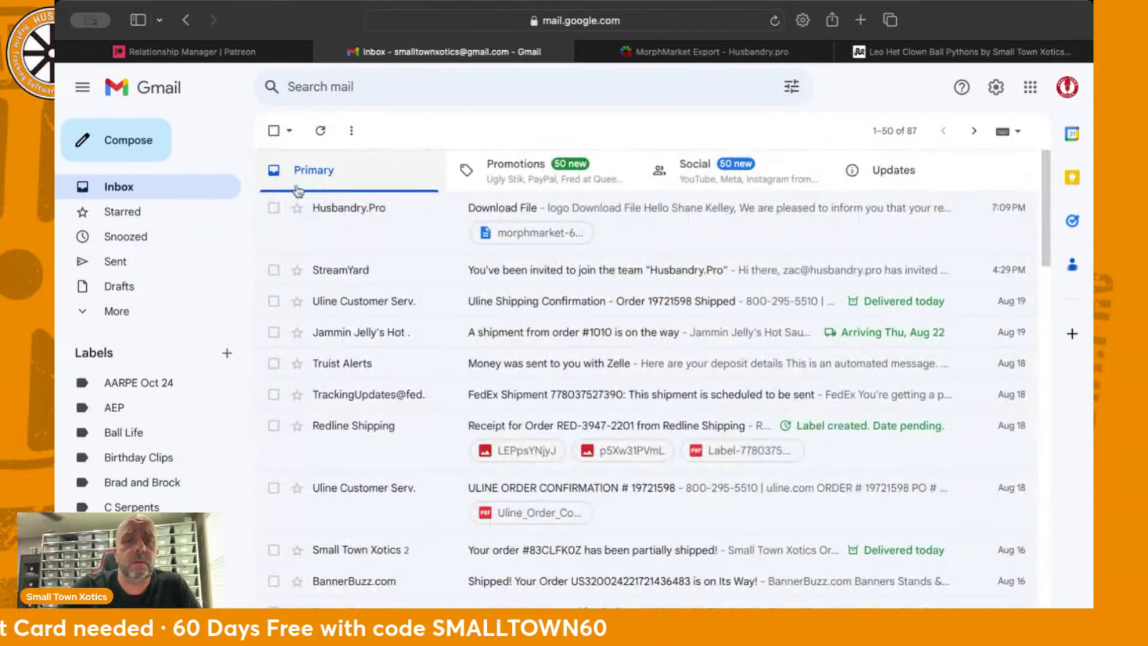
{"action": "left_click", "coordinate": [274, 210]}
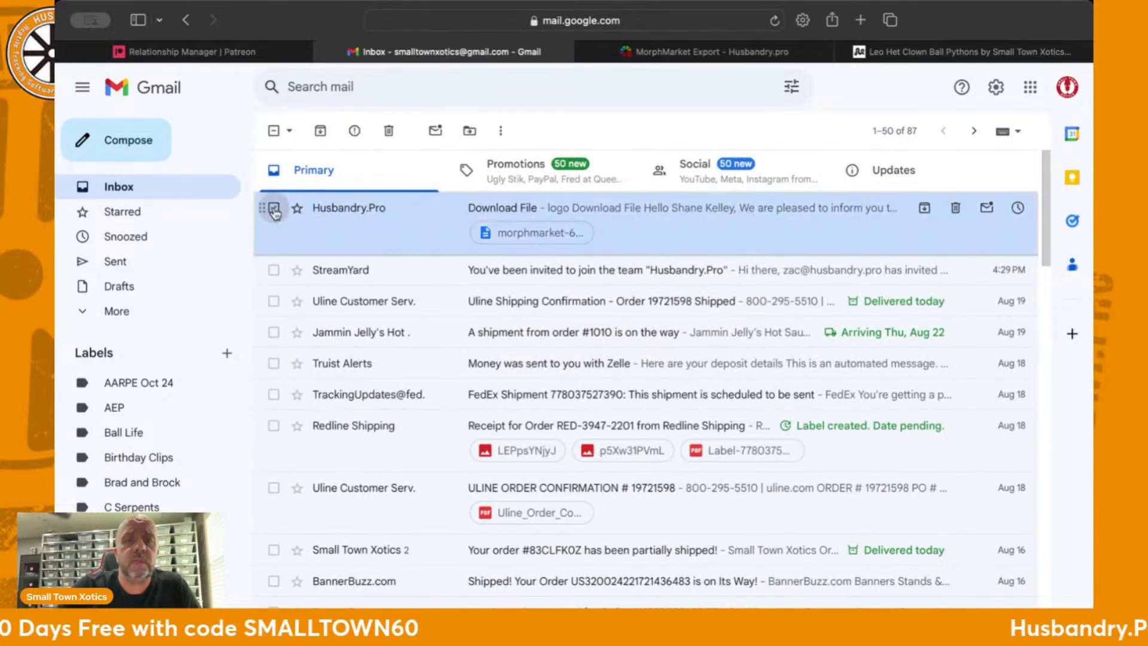
{"action": "left_click", "coordinate": [388, 130]}
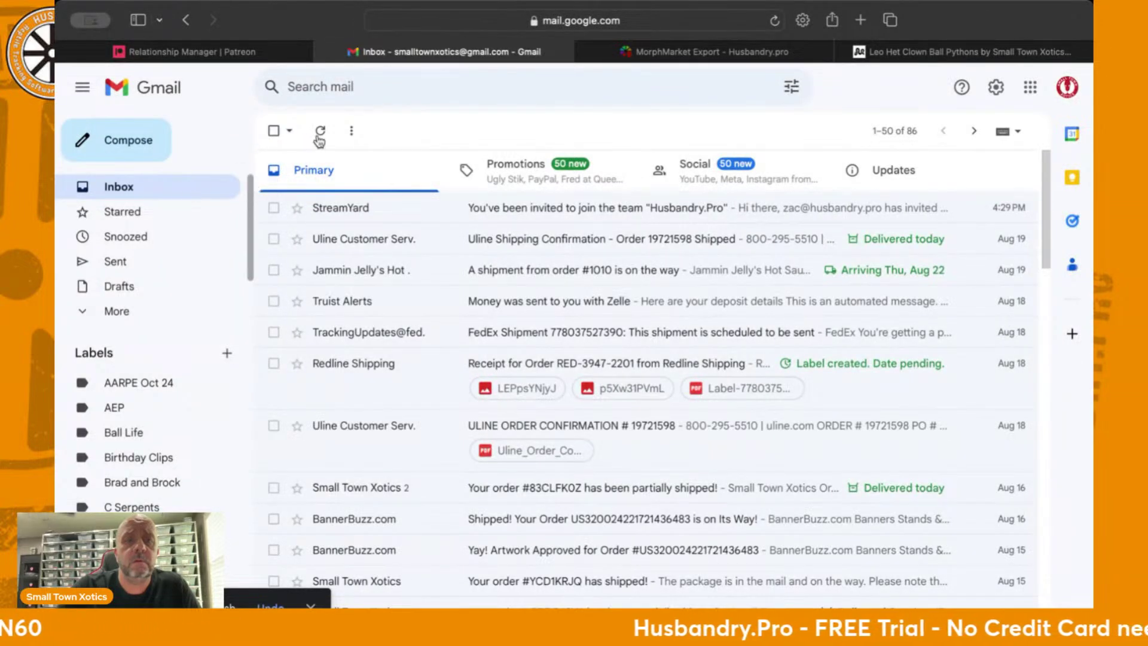
{"action": "left_click", "coordinate": [688, 52]}
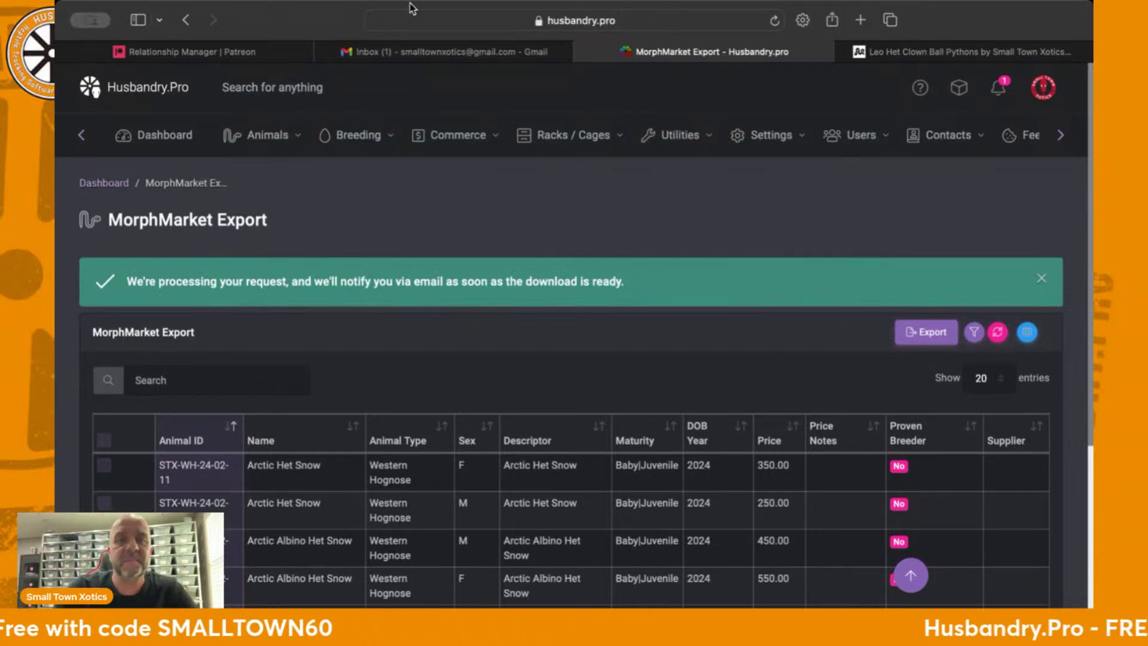
Open the new Husbandry.Pro email in Gmail and view its linked file morphmarket-66c524420825b.csv, closing the file when done
{"action": "left_click", "coordinate": [414, 53]}
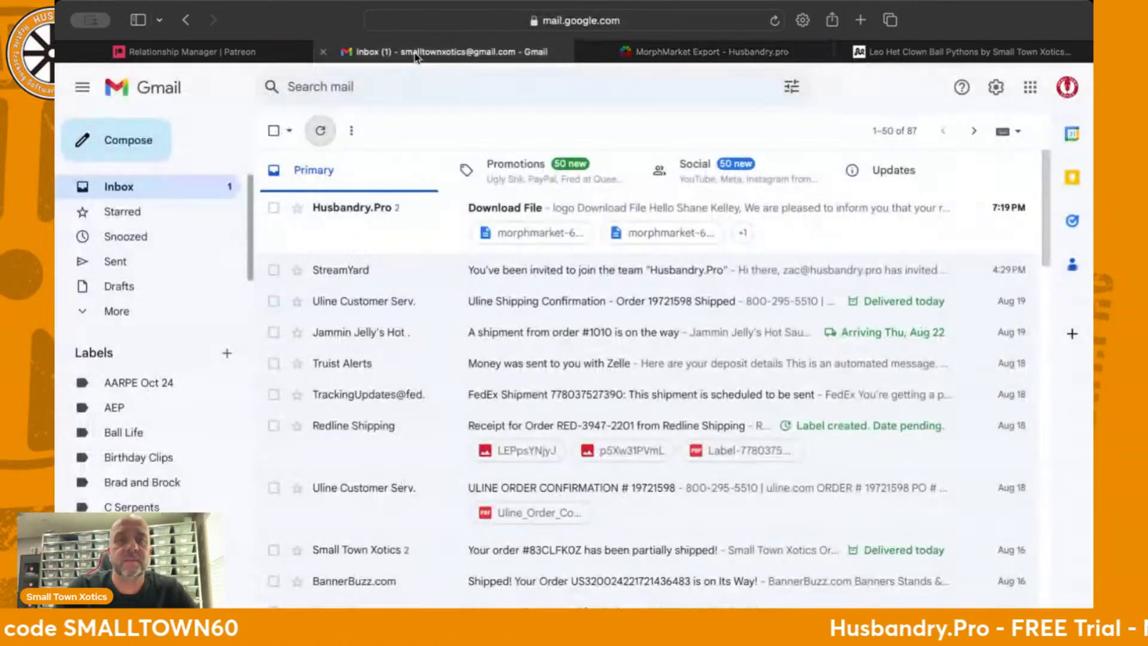
{"action": "left_click", "coordinate": [585, 208]}
{"action": "scroll", "coordinate": [807, 383], "scroll_direction": "down", "scroll_amount": 7}
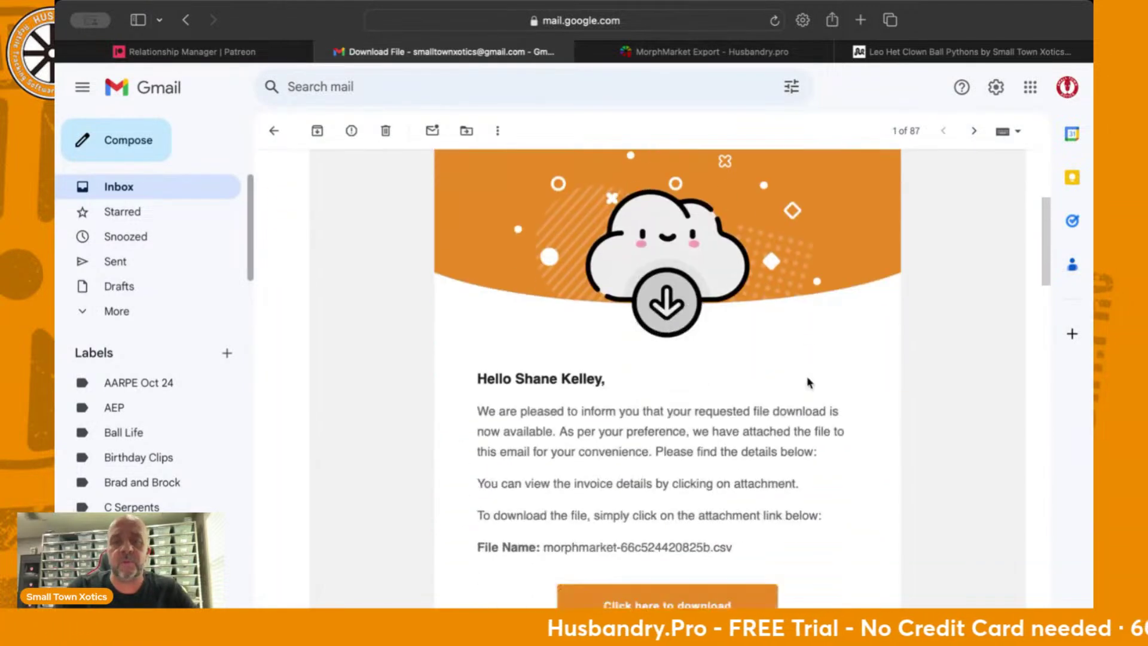
{"action": "left_click", "coordinate": [670, 433]}
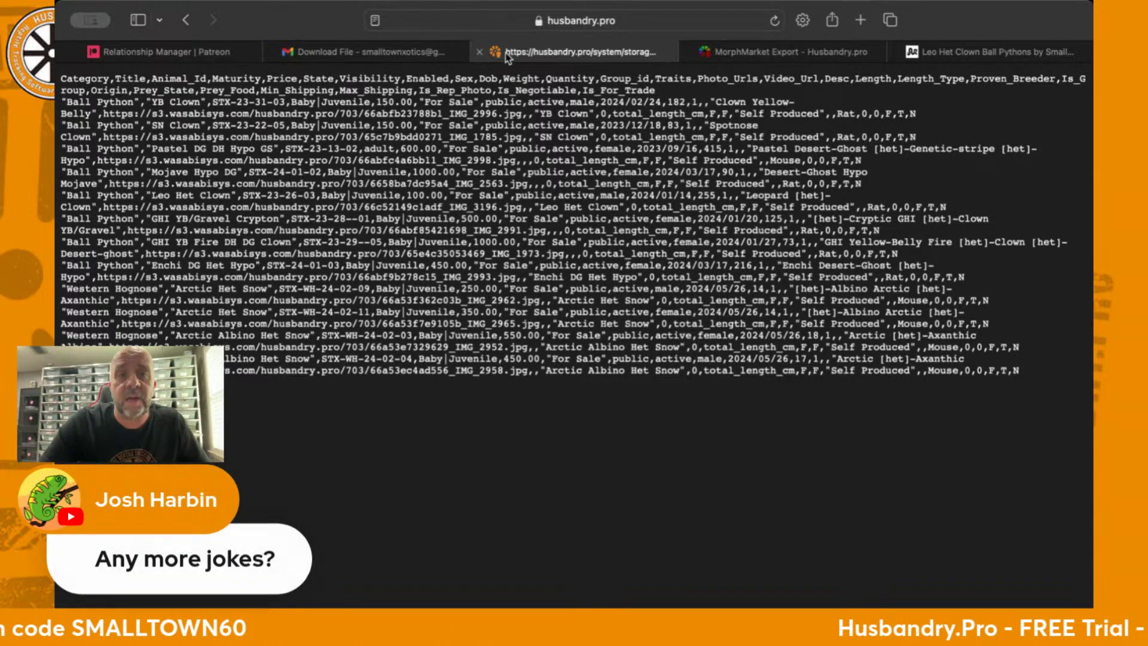
{"action": "mouse_move", "coordinate": [783, 56]}
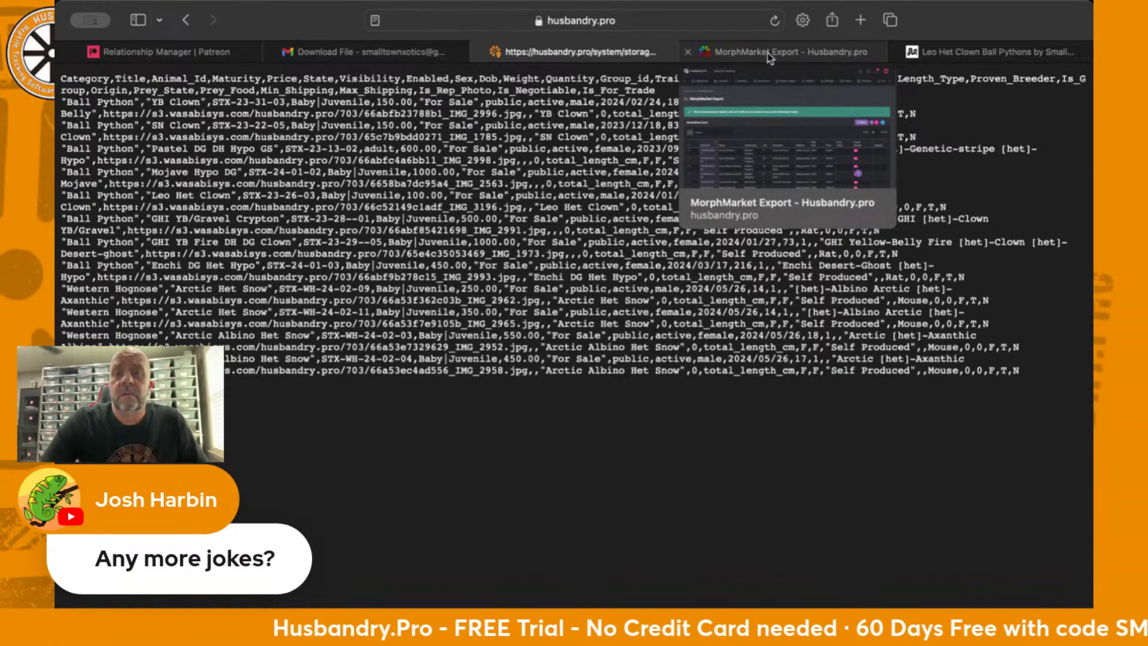
{"action": "left_click", "coordinate": [480, 52]}
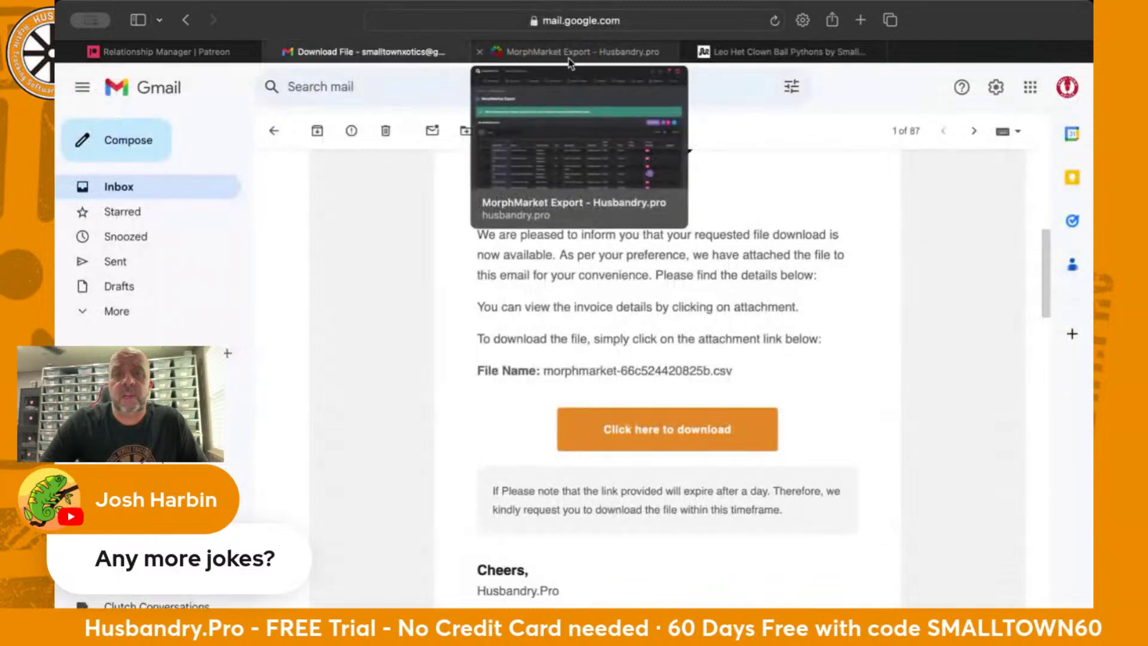
Switch to MorphMarket and open the Import Animals page from the seller's animal list
{"action": "left_click", "coordinate": [777, 52]}
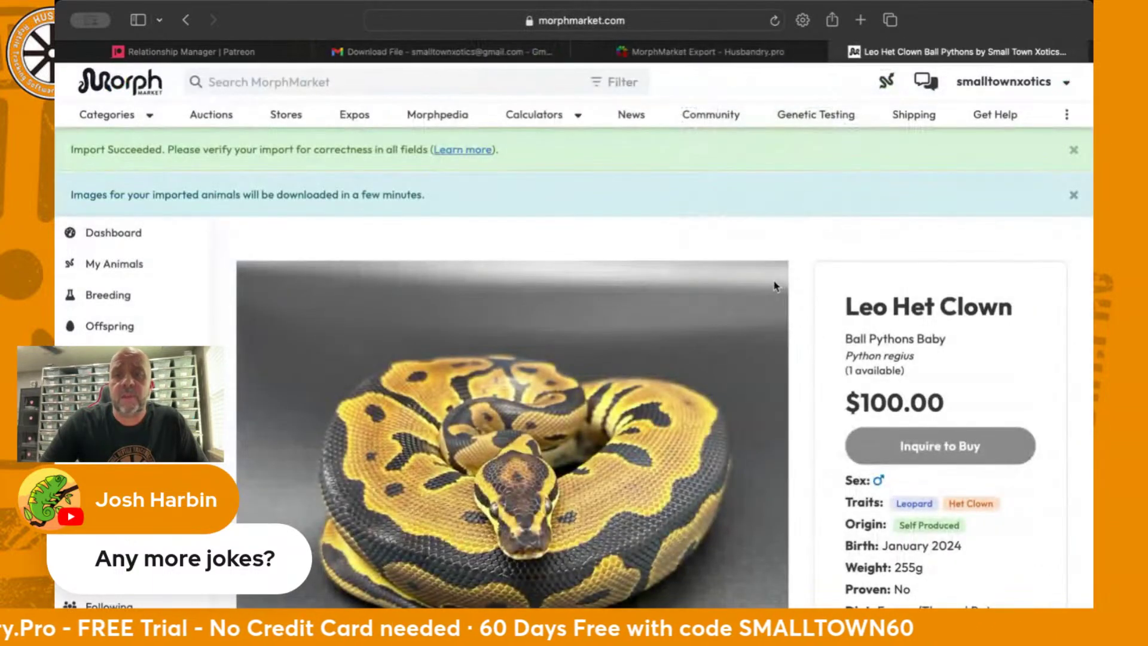
{"action": "scroll", "coordinate": [793, 282], "scroll_direction": "down", "scroll_amount": 5}
{"action": "scroll", "coordinate": [789, 283], "scroll_direction": "up", "scroll_amount": 5}
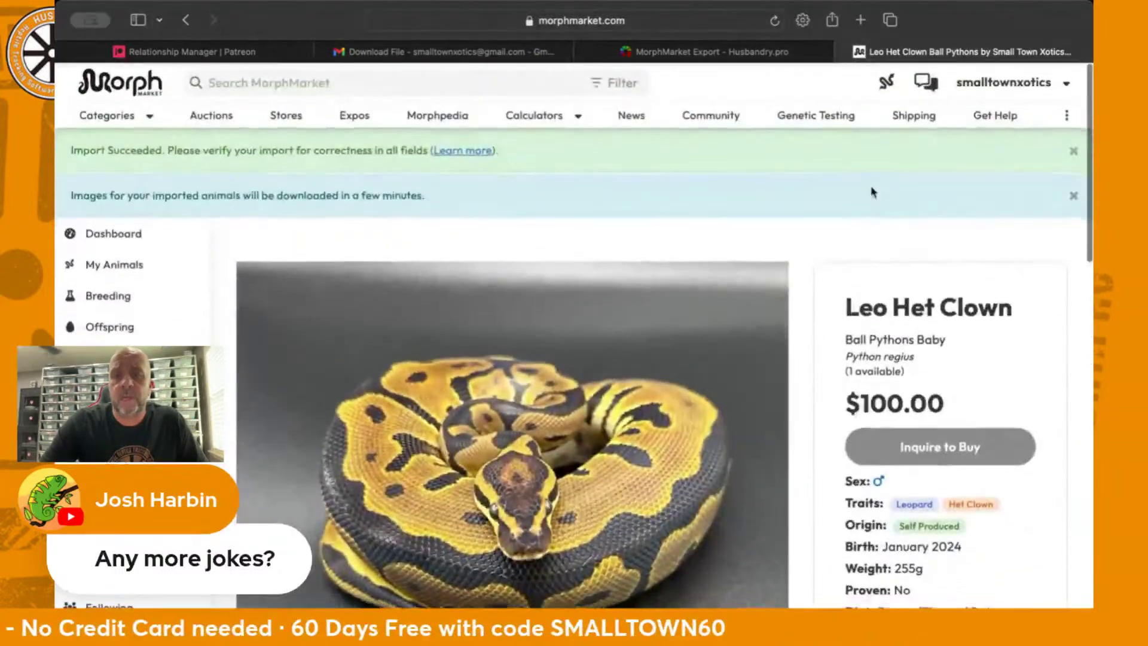
{"action": "left_click", "coordinate": [887, 84]}
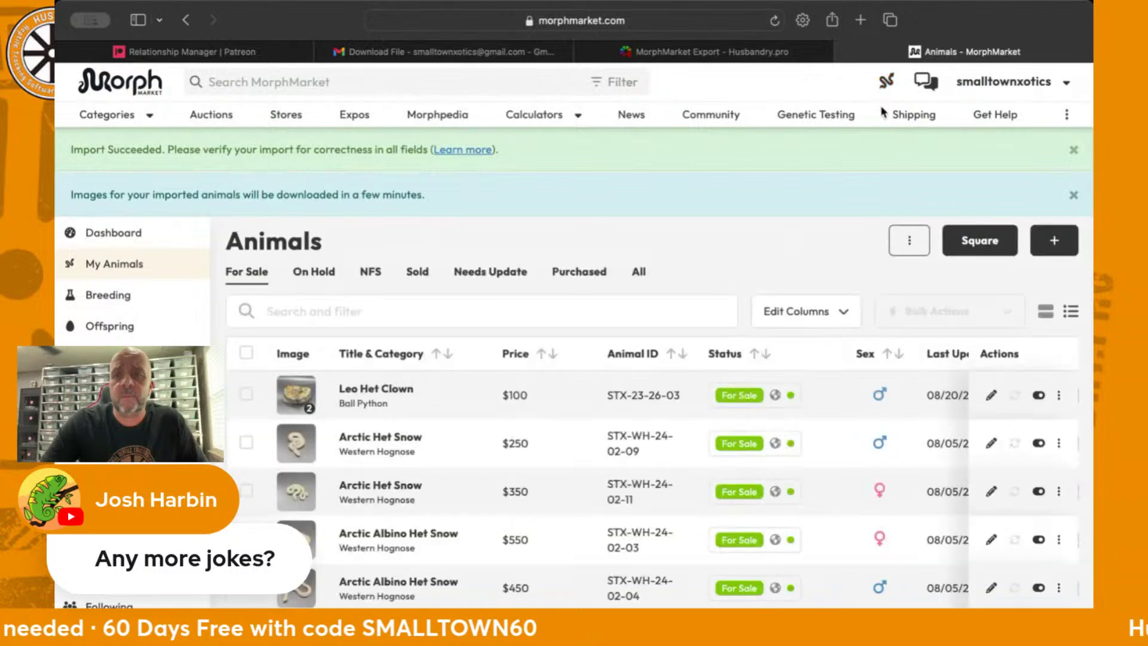
{"action": "left_click", "coordinate": [911, 249]}
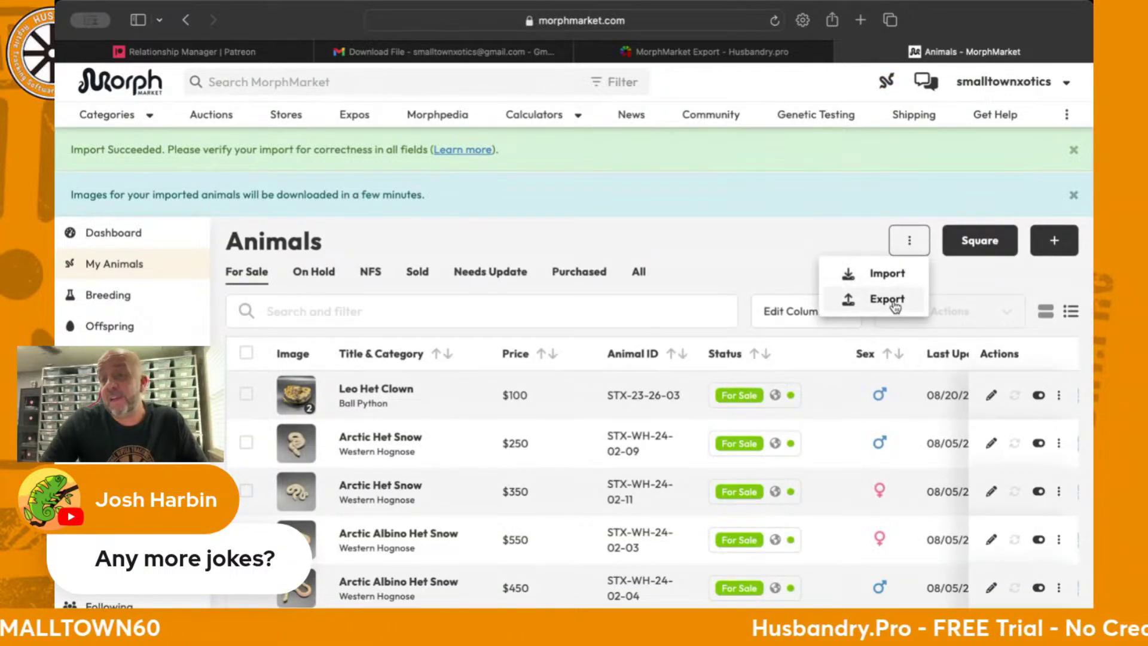
{"action": "left_click", "coordinate": [873, 273]}
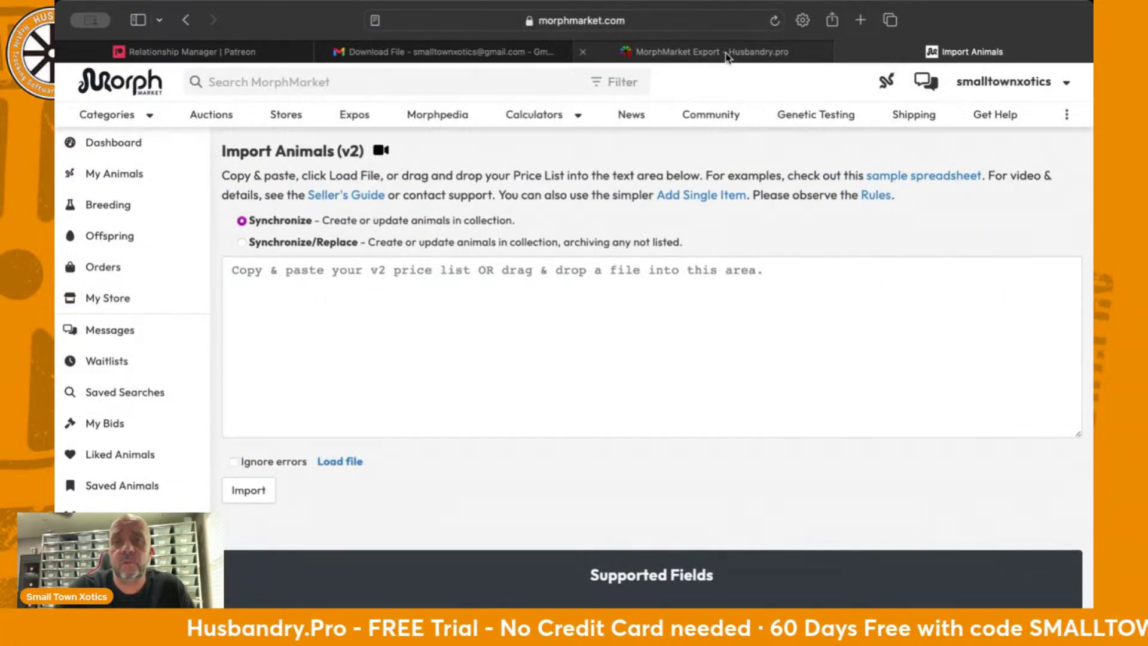
Look through the For Sale animals in MorphMarket's My Animals list and return to Husbandry.Pro's MorphMarket Export page
{"action": "left_click", "coordinate": [891, 82]}
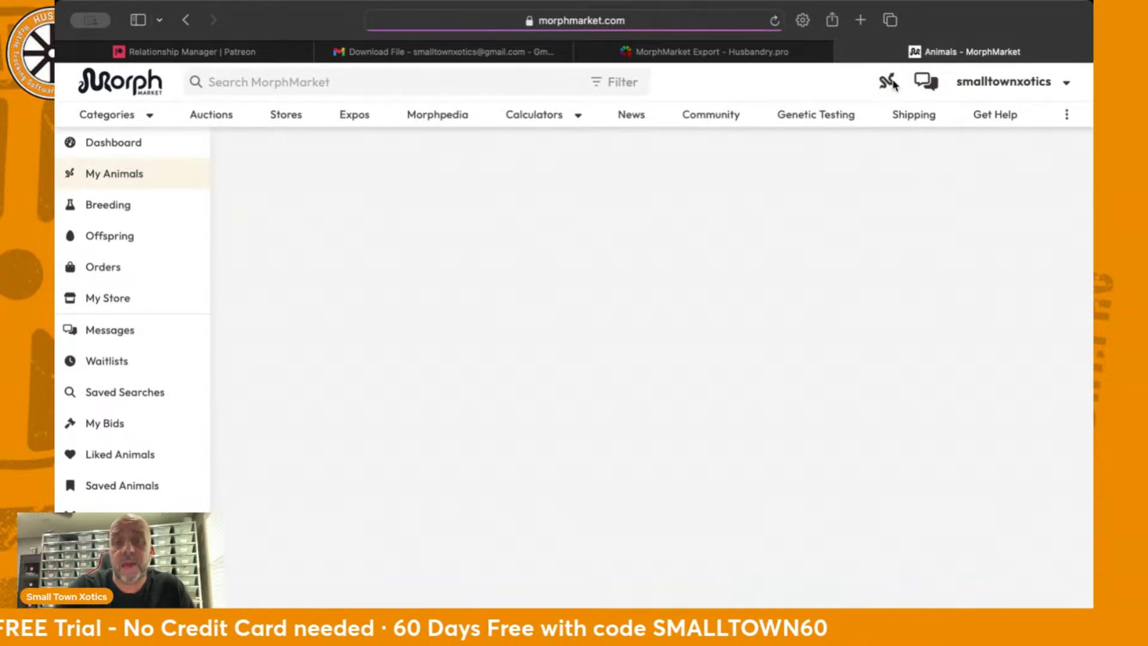
{"action": "scroll", "coordinate": [583, 356], "scroll_direction": "down", "scroll_amount": 5}
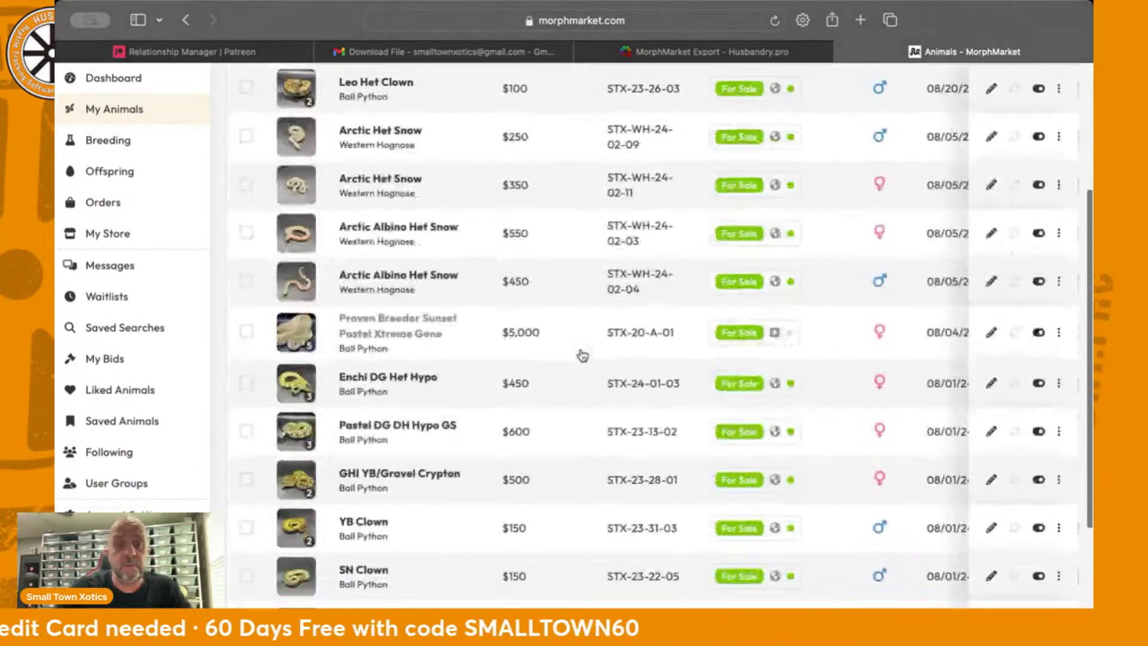
{"action": "scroll", "coordinate": [583, 356], "scroll_direction": "down", "scroll_amount": 3}
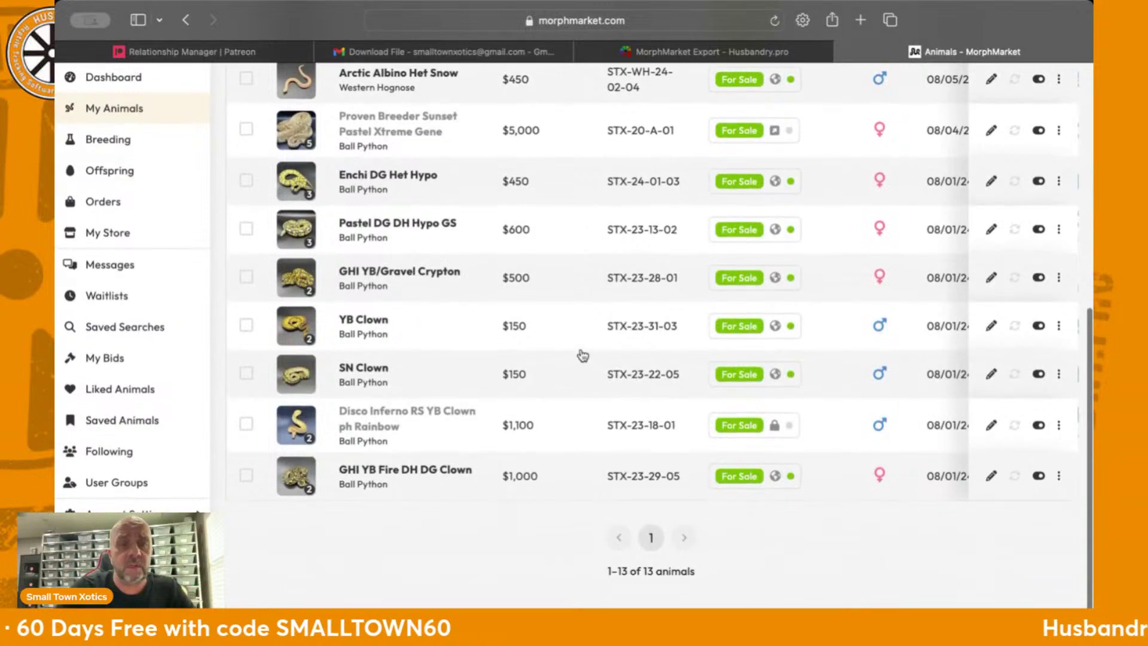
{"action": "scroll", "coordinate": [583, 355], "scroll_direction": "up", "scroll_amount": 4}
{"action": "scroll", "coordinate": [583, 356], "scroll_direction": "down", "scroll_amount": 1}
{"action": "scroll", "coordinate": [583, 356], "scroll_direction": "down", "scroll_amount": 1}
{"action": "scroll", "coordinate": [580, 354], "scroll_direction": "up", "scroll_amount": 5}
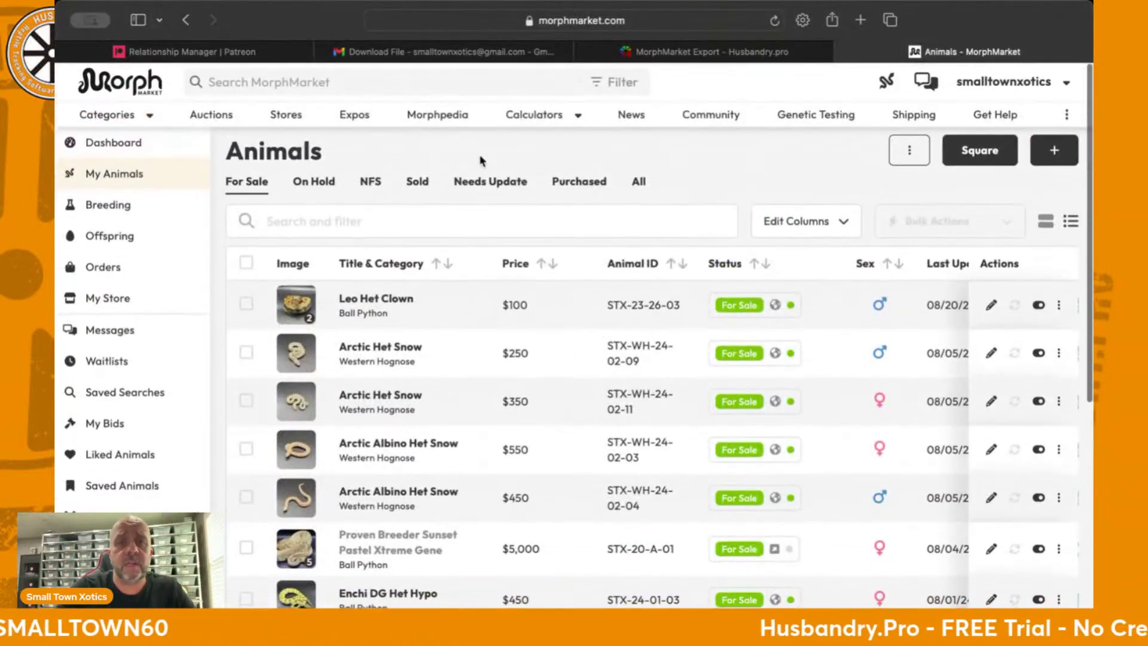
{"action": "left_click", "coordinate": [676, 55]}
{"action": "mouse_move", "coordinate": [676, 135]}
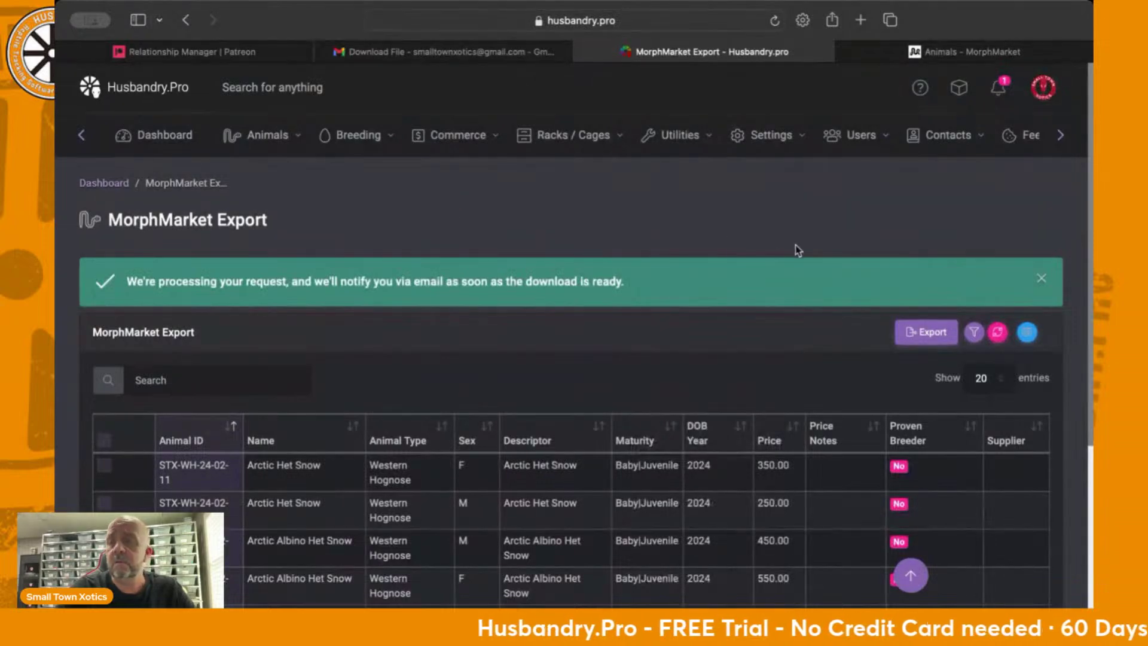
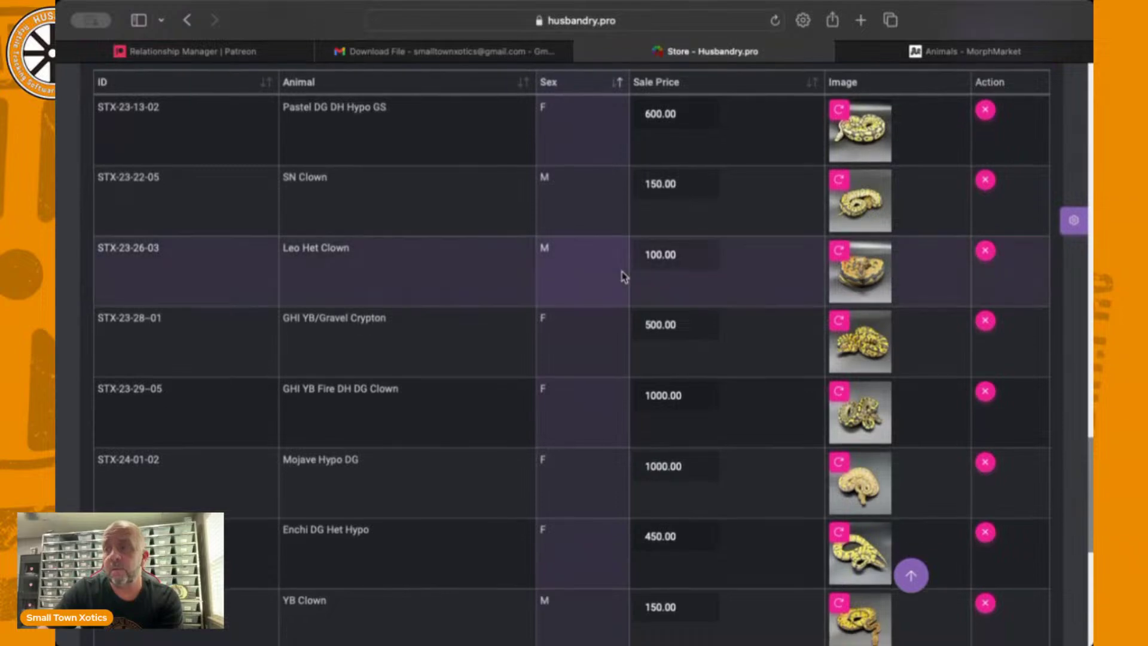
Examine the Husbandry.Pro Store settings, including the store terms and the selected animals with their sexes, sale prices and images
{"action": "scroll", "coordinate": [622, 277], "scroll_direction": "up", "scroll_amount": 3}
{"action": "scroll", "coordinate": [622, 277], "scroll_direction": "down", "scroll_amount": 5}
{"action": "scroll", "coordinate": [622, 277], "scroll_direction": "down", "scroll_amount": 7}
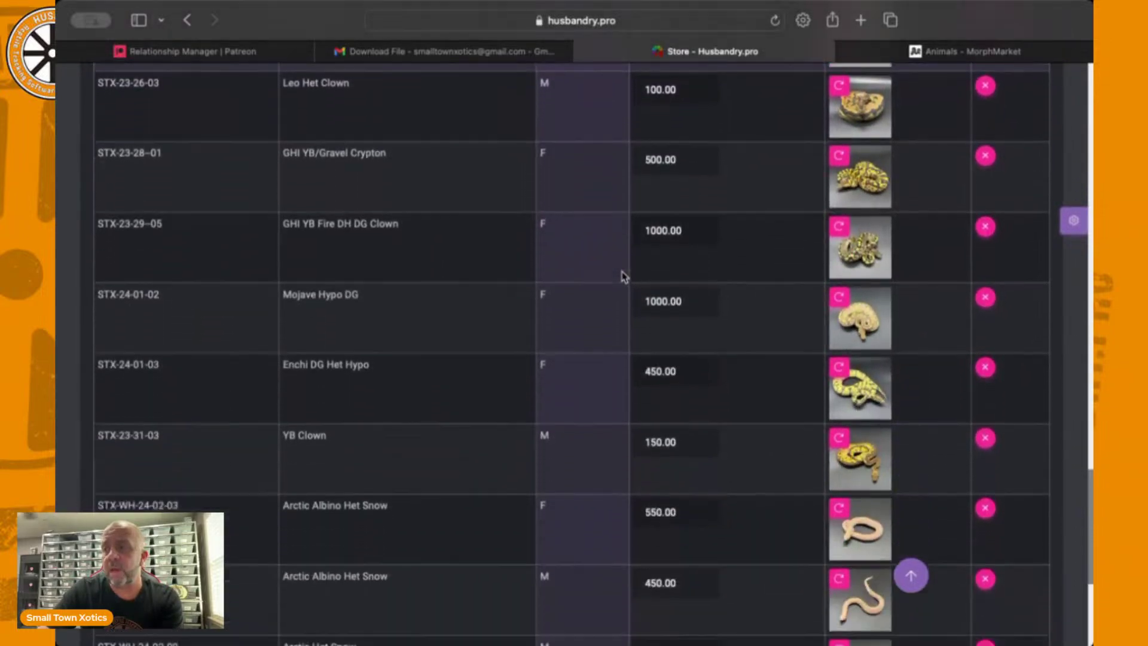
{"action": "scroll", "coordinate": [622, 276], "scroll_direction": "up", "scroll_amount": 6}
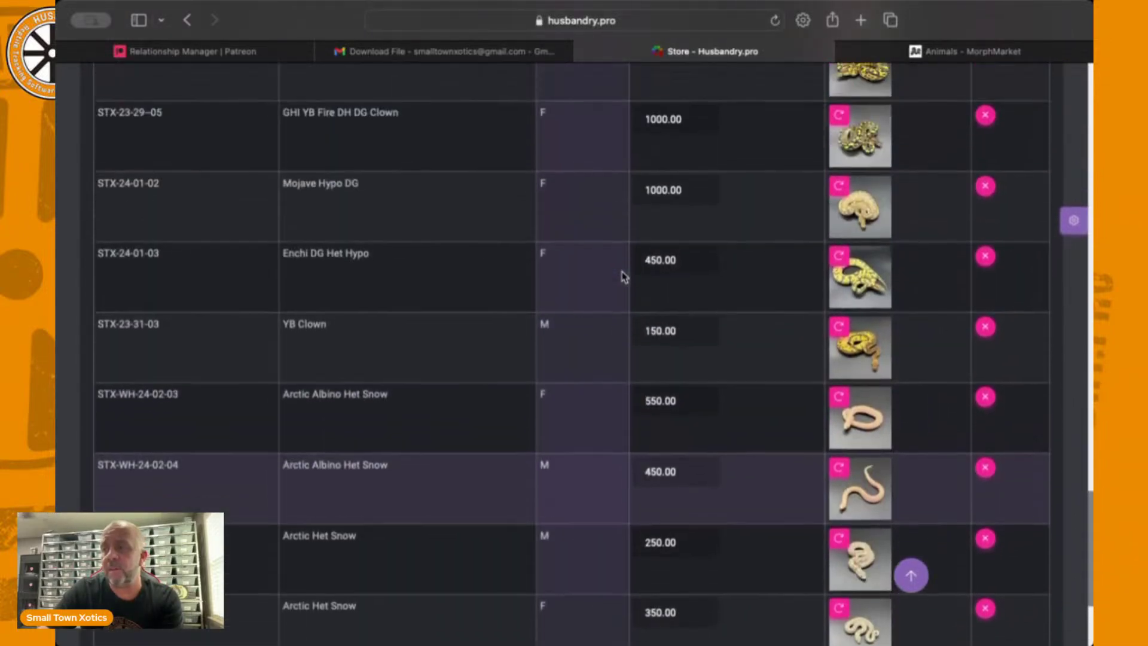
{"action": "scroll", "coordinate": [622, 276], "scroll_direction": "up", "scroll_amount": 2}
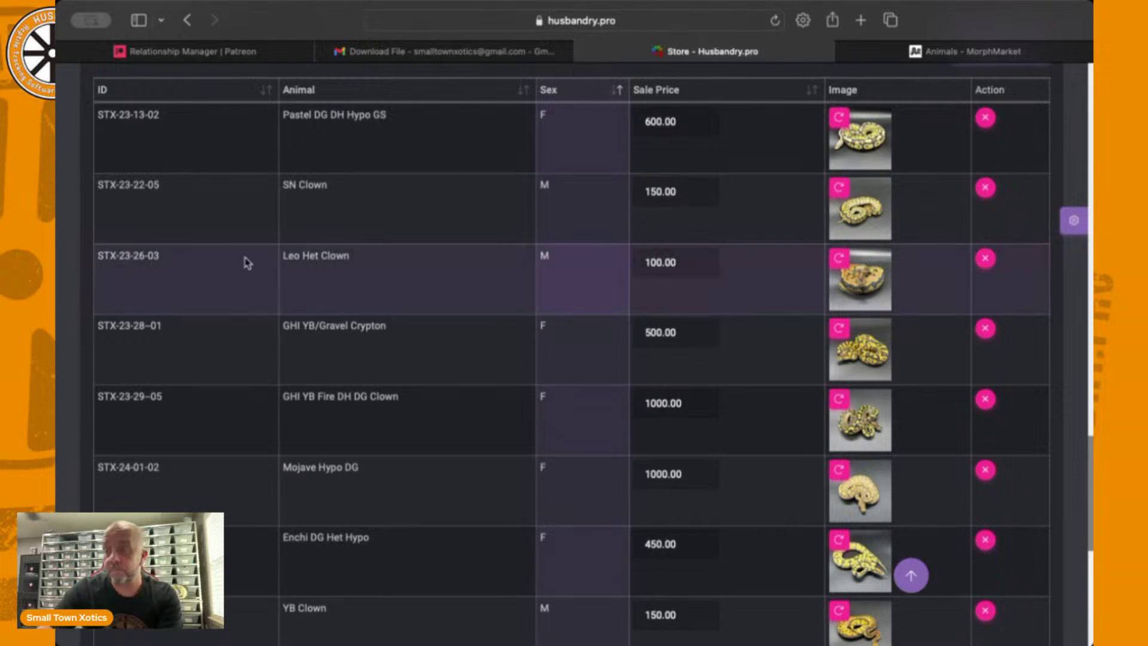
{"action": "scroll", "coordinate": [246, 259], "scroll_direction": "up", "scroll_amount": 2}
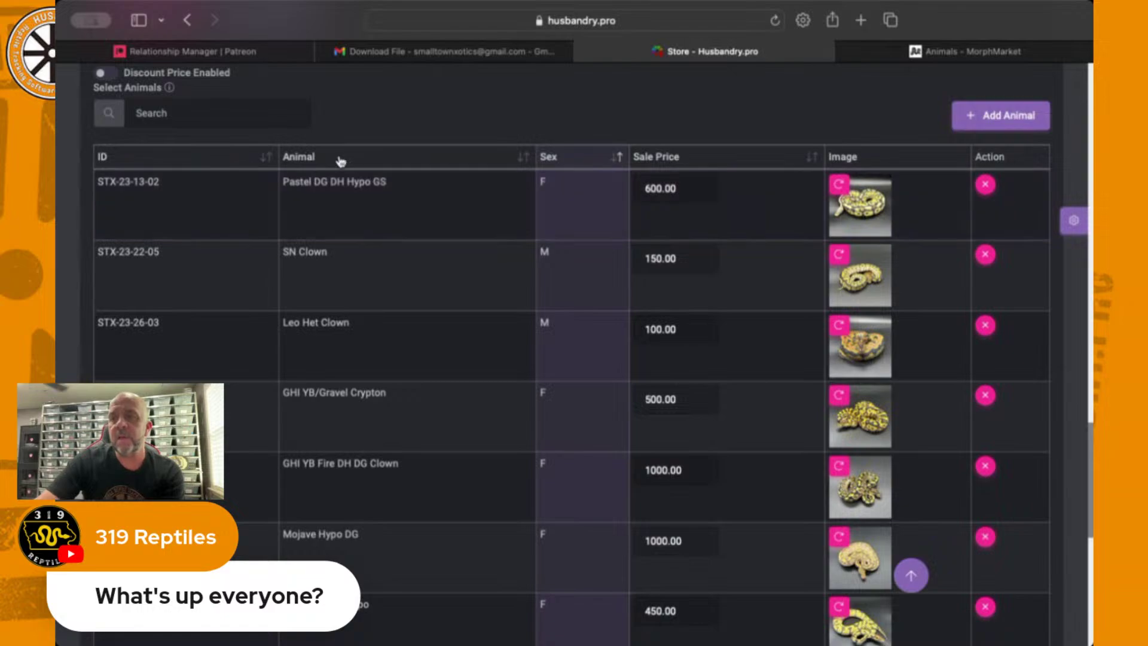
{"action": "scroll", "coordinate": [423, 115], "scroll_direction": "up", "scroll_amount": 20}
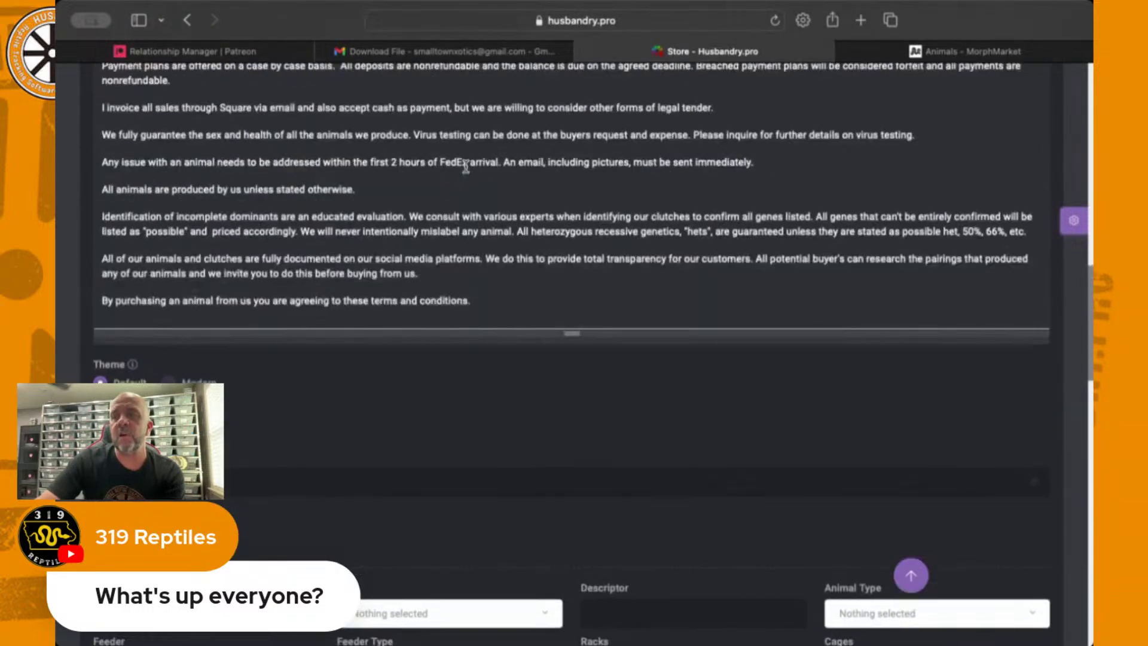
{"action": "scroll", "coordinate": [468, 173], "scroll_direction": "down", "scroll_amount": 20}
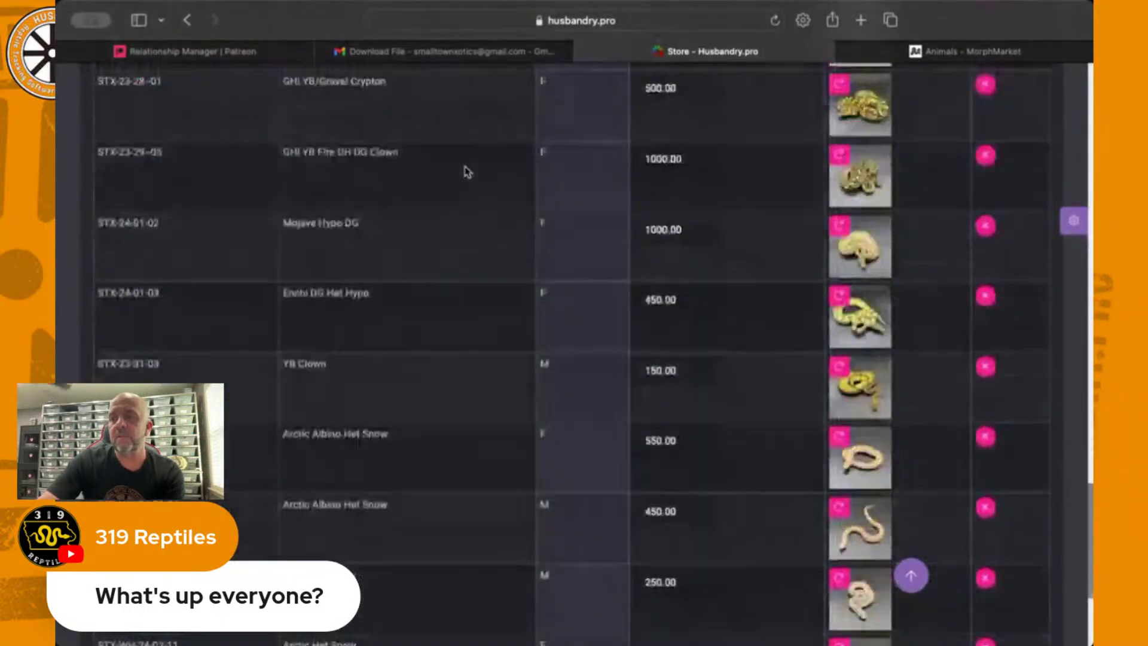
{"action": "scroll", "coordinate": [468, 173], "scroll_direction": "up", "scroll_amount": 3}
{"action": "scroll", "coordinate": [508, 179], "scroll_direction": "down", "scroll_amount": 2}
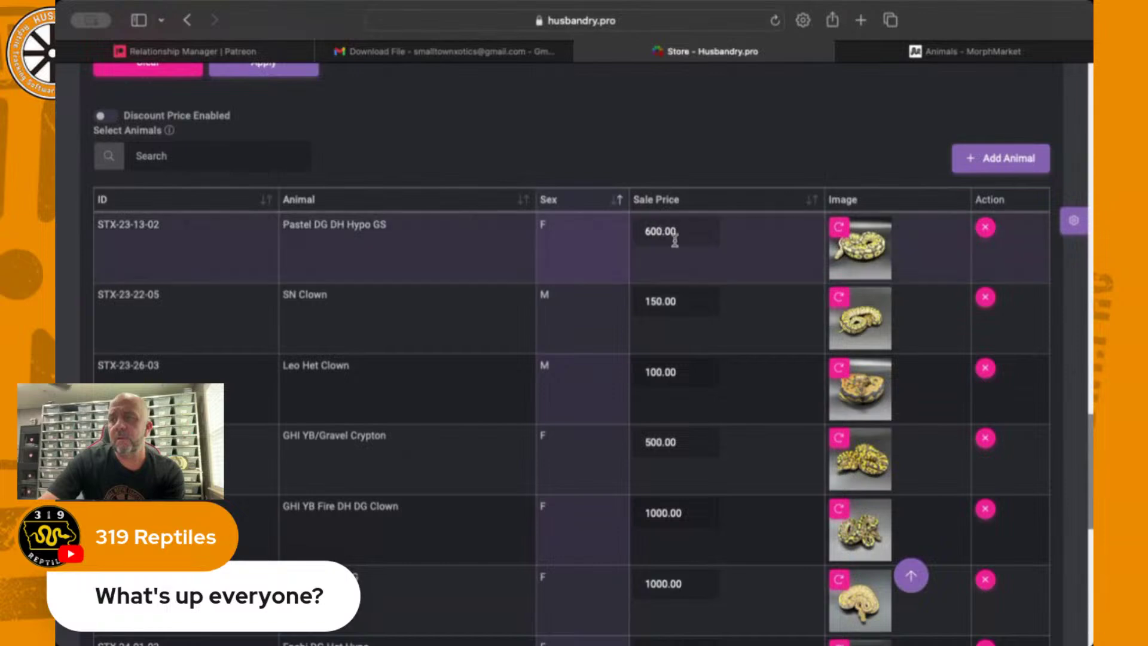
{"action": "scroll", "coordinate": [675, 278], "scroll_direction": "down", "scroll_amount": 2}
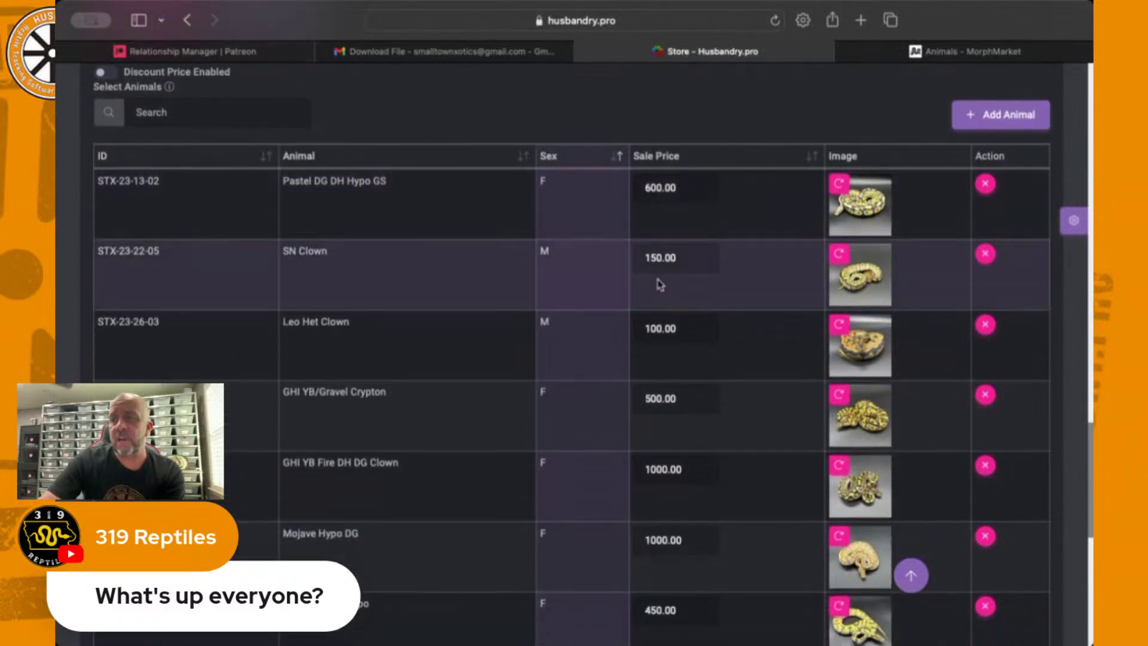
Look through the rest of the store's selected animals with their sale prices and images
{"action": "scroll", "coordinate": [631, 302], "scroll_direction": "down", "scroll_amount": 5}
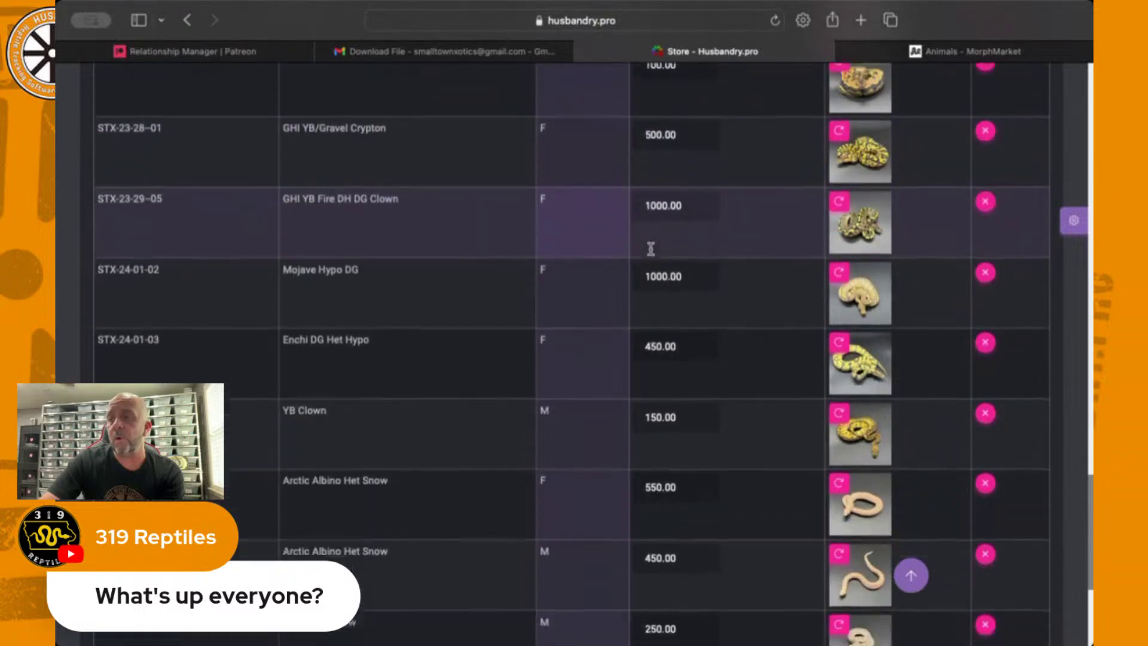
{"action": "scroll", "coordinate": [653, 233], "scroll_direction": "down", "scroll_amount": 3}
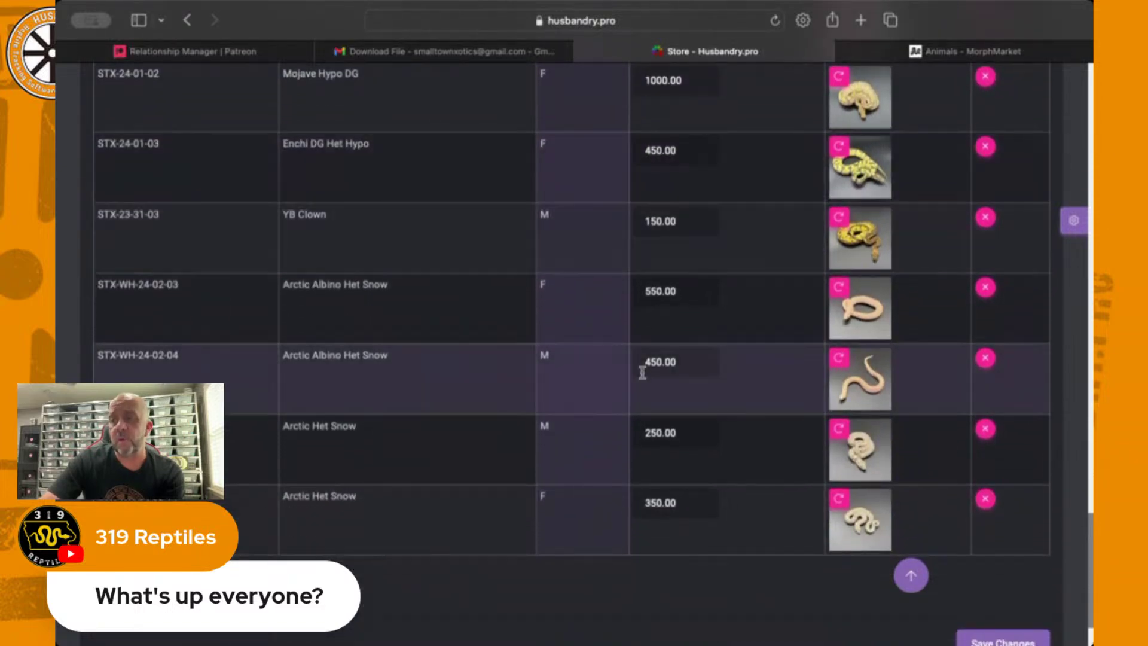
{"action": "scroll", "coordinate": [664, 525], "scroll_direction": "down", "scroll_amount": 2}
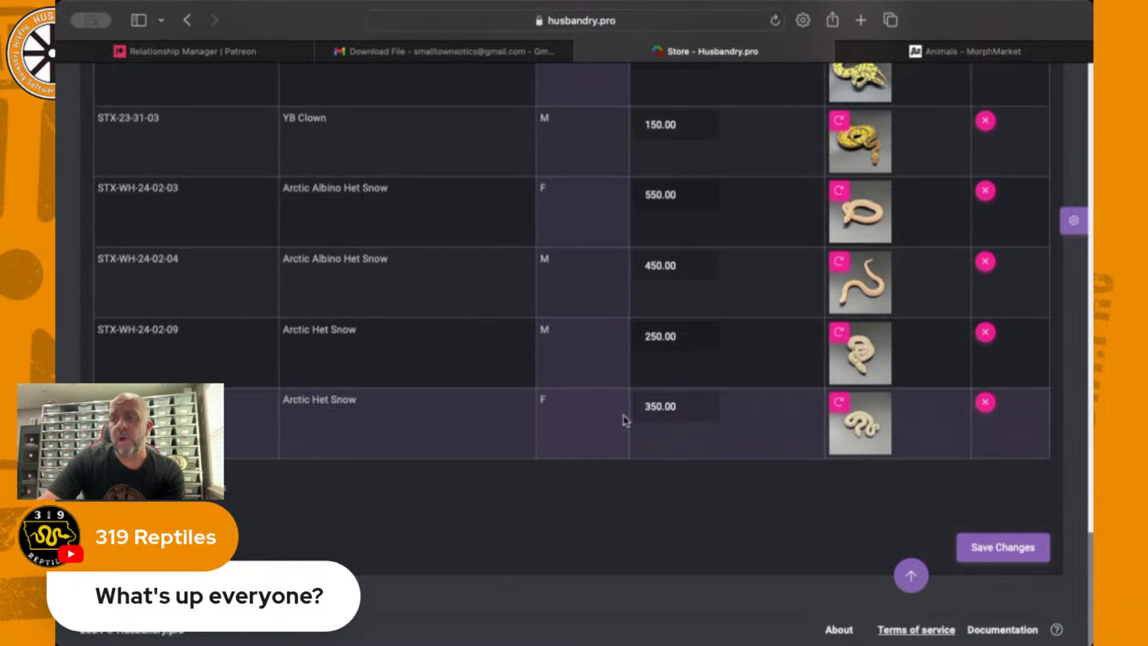
View the store's visitor numbers, closing the statistics when done
{"action": "scroll", "coordinate": [629, 413], "scroll_direction": "up", "scroll_amount": 3}
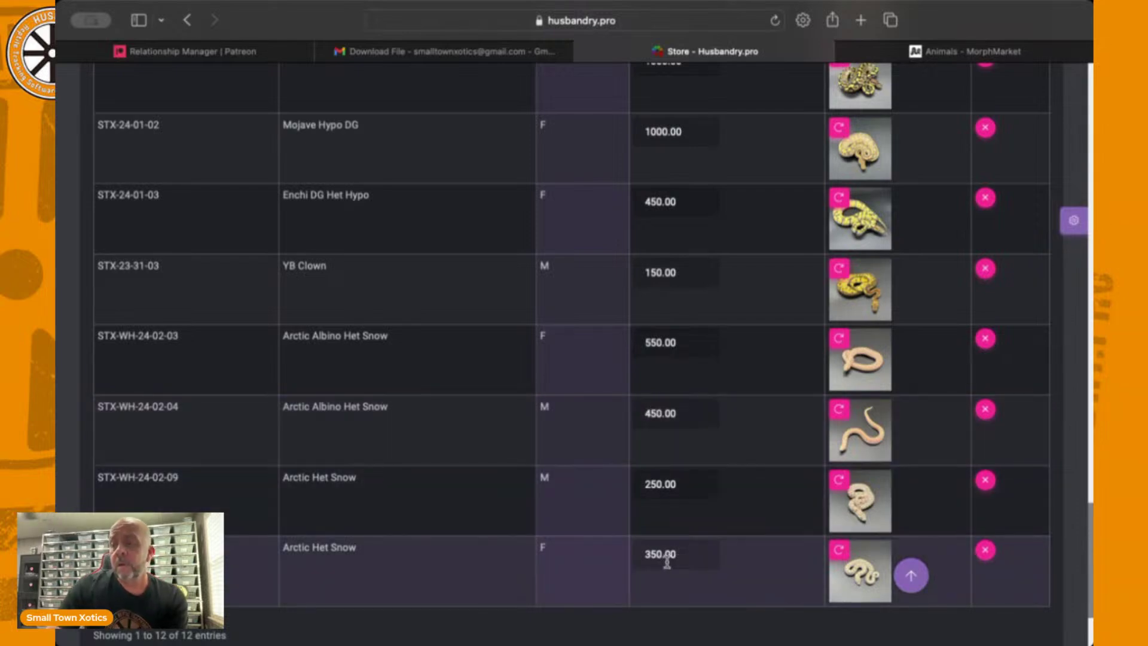
{"action": "scroll", "coordinate": [659, 477], "scroll_direction": "up", "scroll_amount": 15}
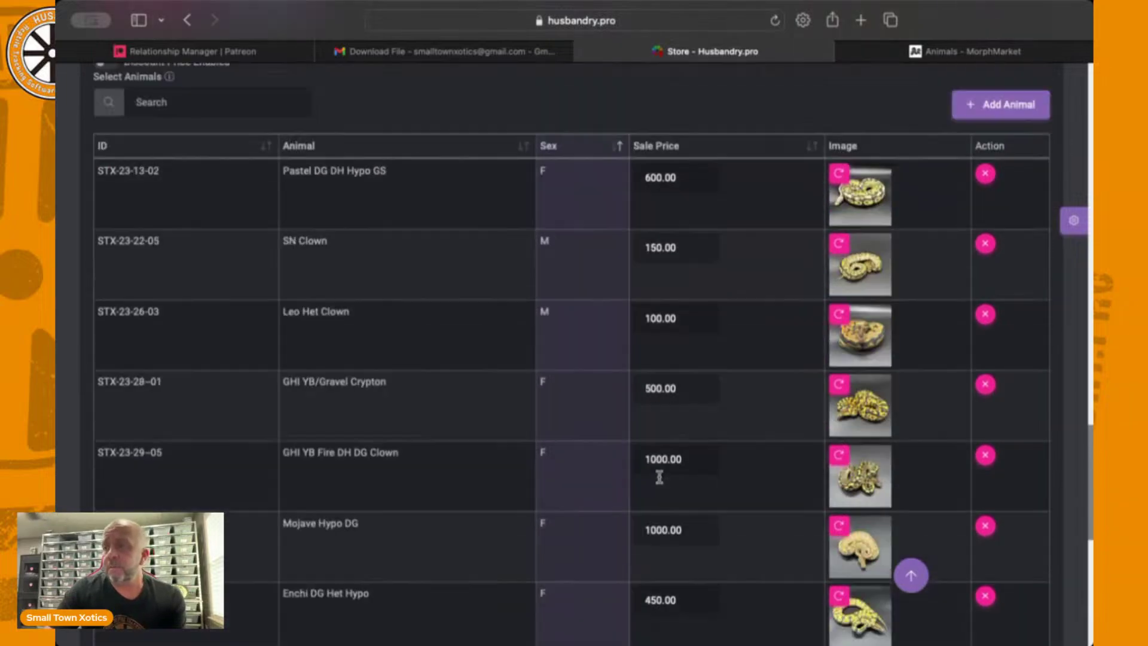
{"action": "scroll", "coordinate": [661, 482], "scroll_direction": "up", "scroll_amount": 15}
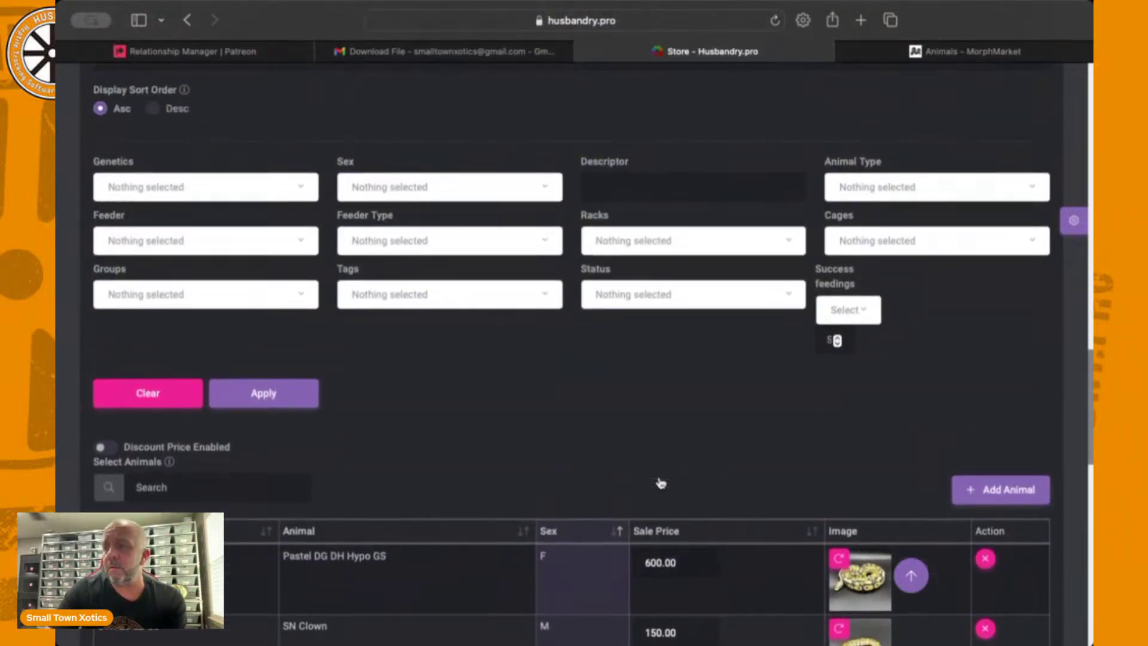
{"action": "scroll", "coordinate": [660, 482], "scroll_direction": "up", "scroll_amount": 10}
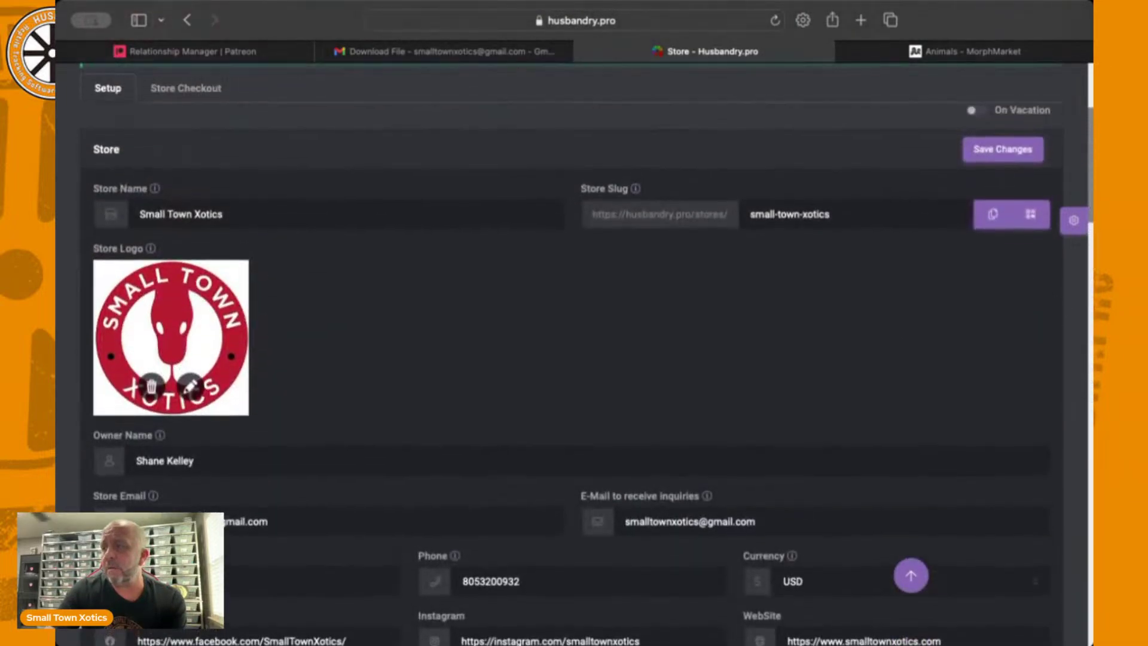
{"action": "left_click", "coordinate": [1074, 222]}
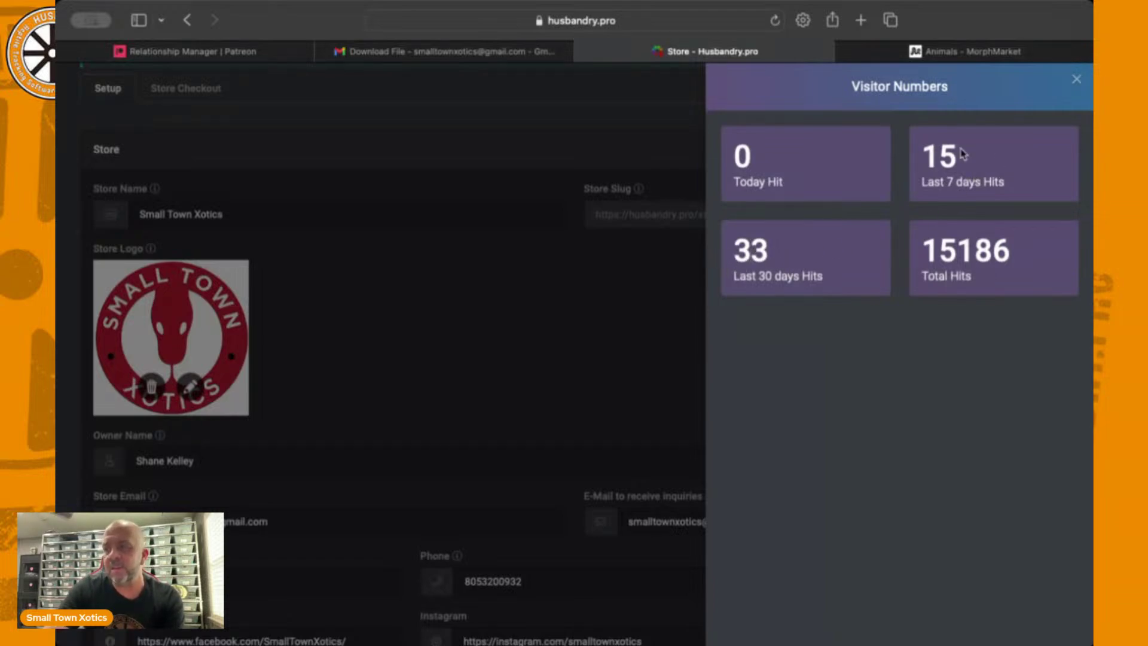
{"action": "left_click", "coordinate": [1078, 81]}
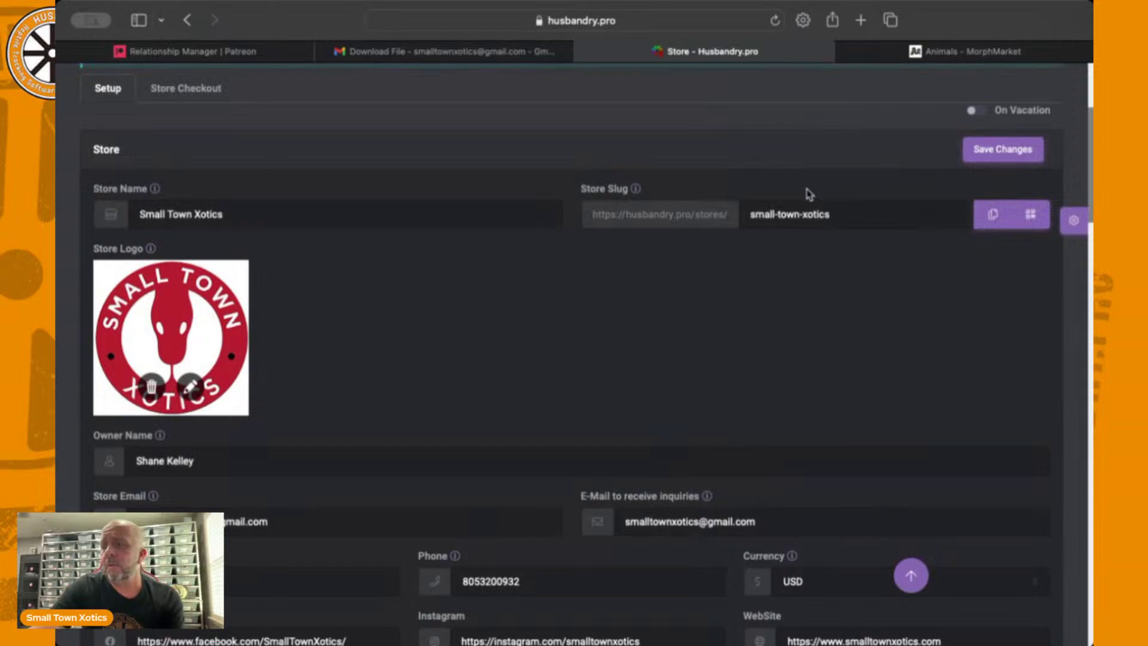
Remove the Mojave Hypo DG animal, STX-24-01-02, from the store's selected animals
{"action": "scroll", "coordinate": [842, 216], "scroll_direction": "down", "scroll_amount": 20}
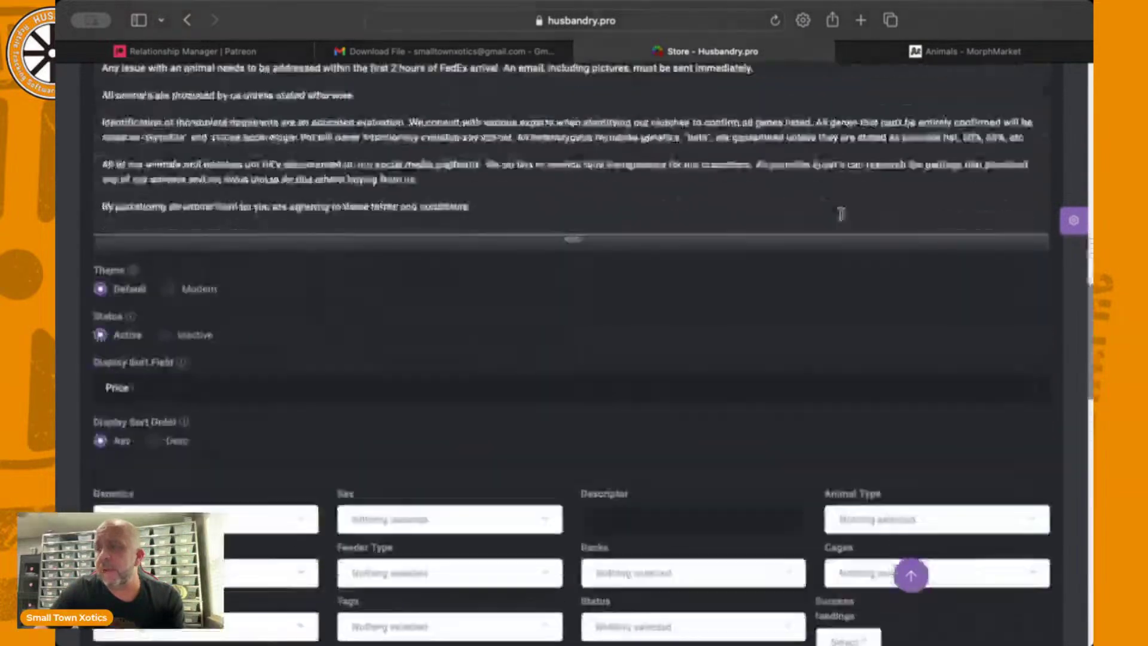
{"action": "scroll", "coordinate": [842, 219], "scroll_direction": "down", "scroll_amount": 8}
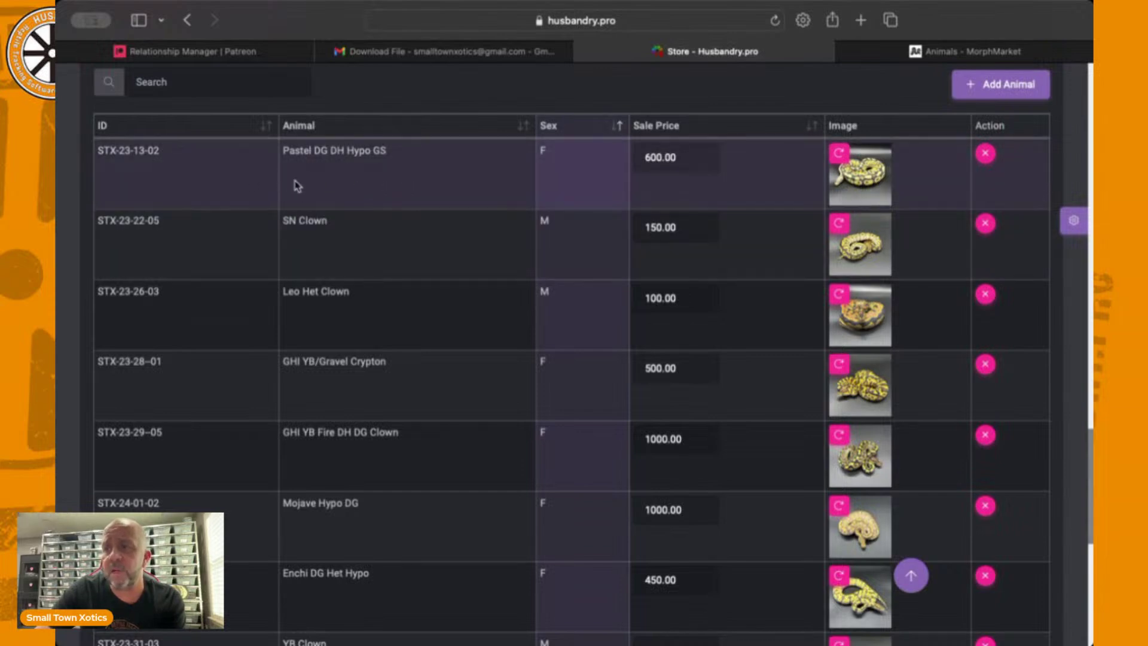
{"action": "scroll", "coordinate": [310, 241], "scroll_direction": "down", "scroll_amount": 3}
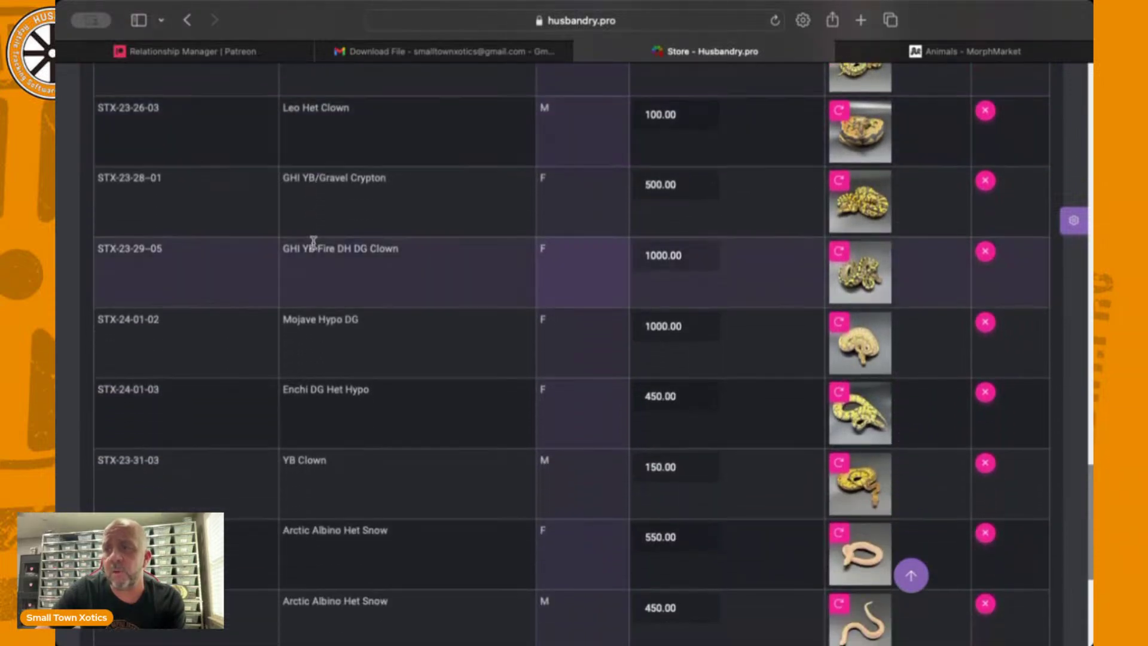
{"action": "scroll", "coordinate": [314, 241], "scroll_direction": "down", "scroll_amount": 1}
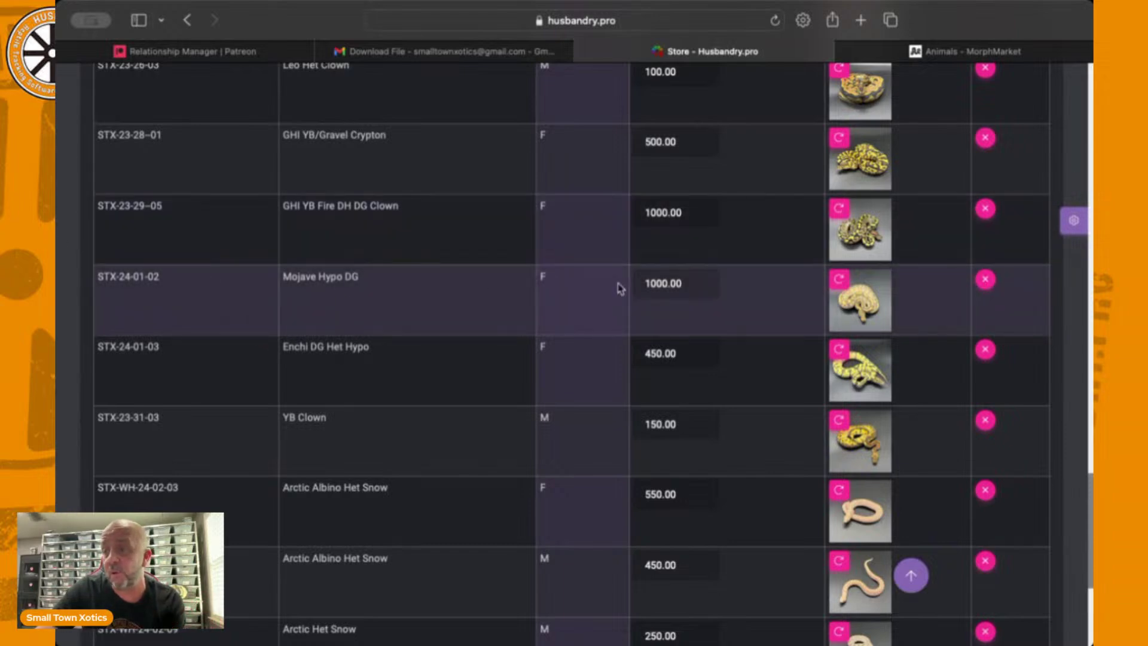
{"action": "left_click", "coordinate": [986, 280]}
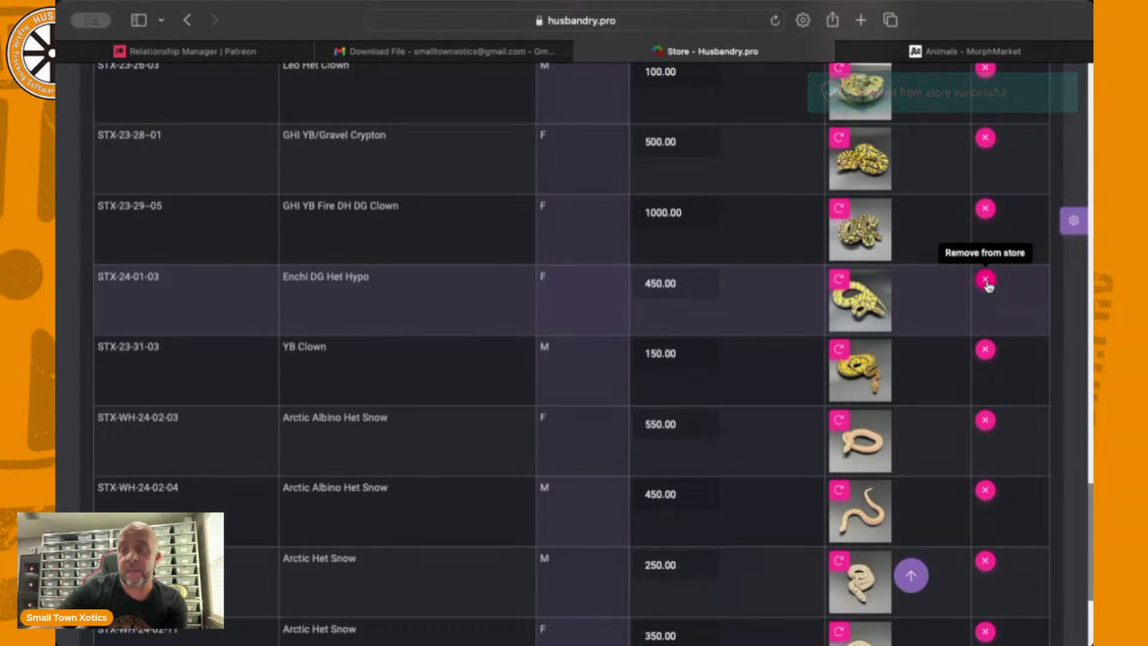
Examine the store's remaining selected animals and the display sort and animal filter settings above them
{"action": "scroll", "coordinate": [573, 369], "scroll_direction": "down", "scroll_amount": 1}
{"action": "scroll", "coordinate": [573, 369], "scroll_direction": "down", "scroll_amount": 2}
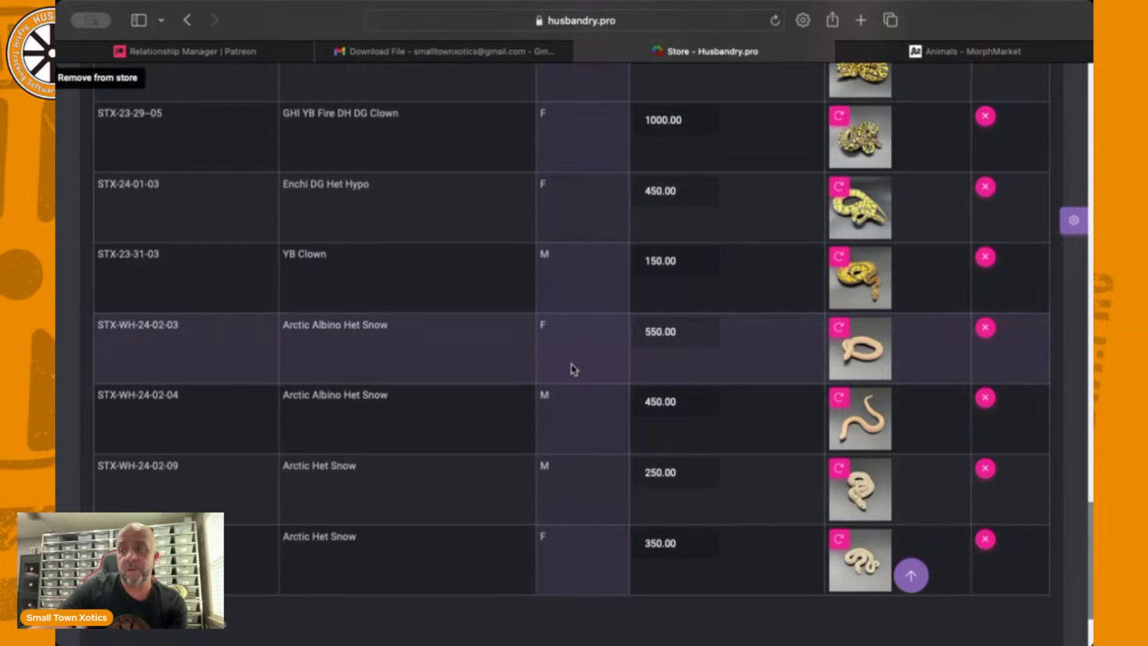
{"action": "scroll", "coordinate": [573, 369], "scroll_direction": "up", "scroll_amount": 2}
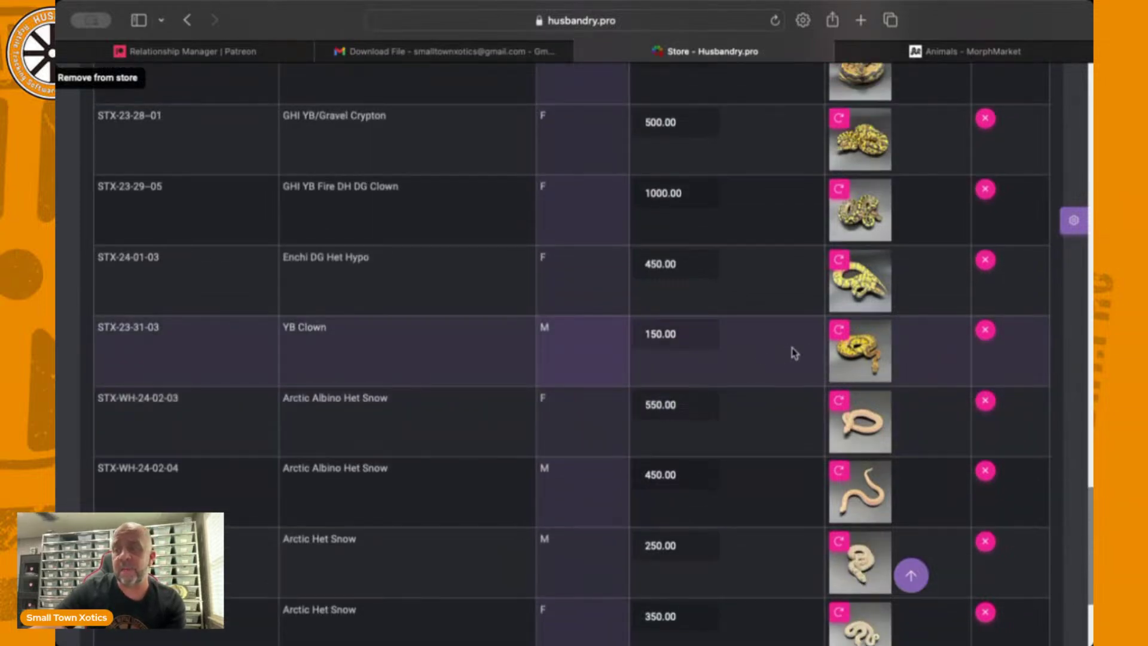
{"action": "scroll", "coordinate": [794, 354], "scroll_direction": "down", "scroll_amount": 5}
{"action": "scroll", "coordinate": [794, 353], "scroll_direction": "up", "scroll_amount": 3}
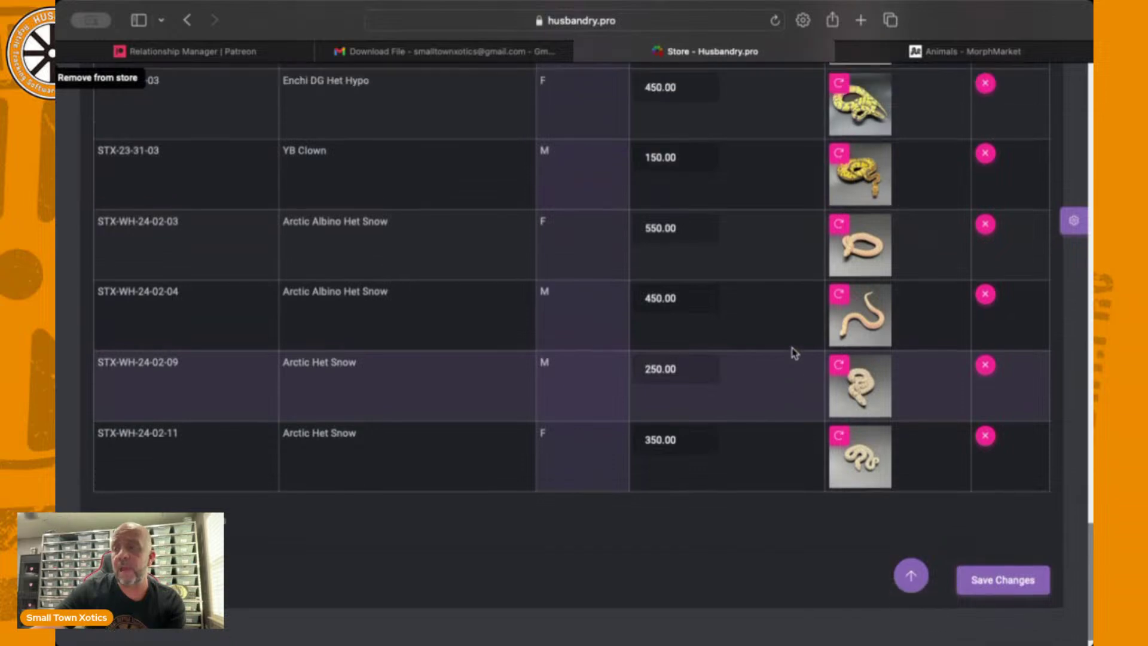
{"action": "scroll", "coordinate": [795, 354], "scroll_direction": "up", "scroll_amount": 10}
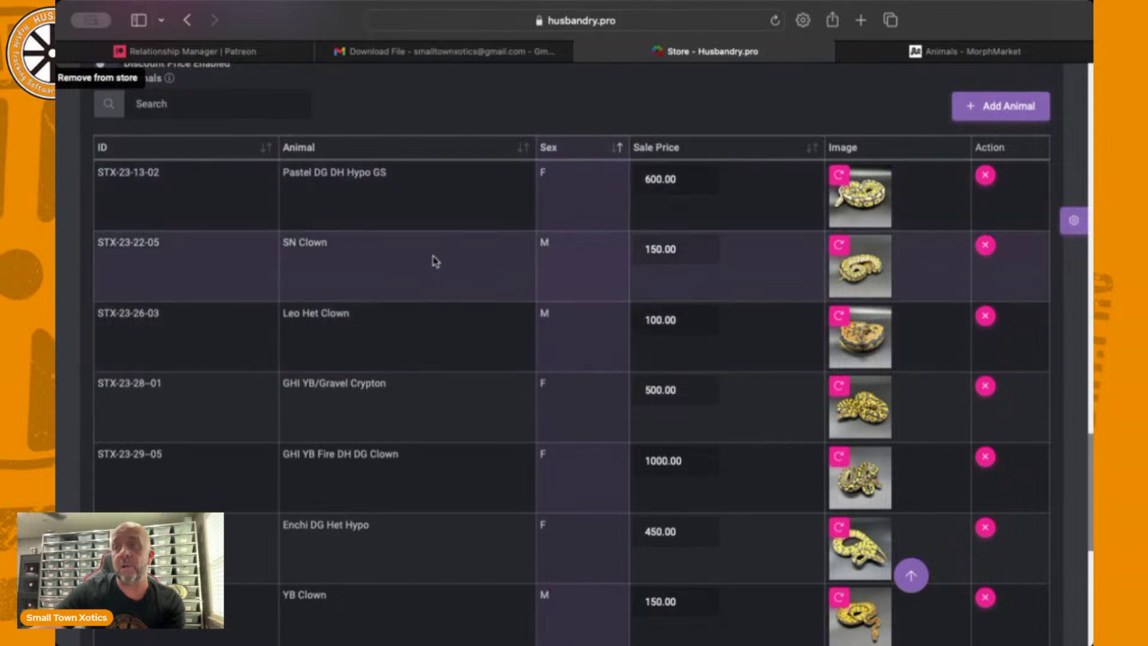
{"action": "scroll", "coordinate": [436, 262], "scroll_direction": "up", "scroll_amount": 5}
{"action": "scroll", "coordinate": [436, 262], "scroll_direction": "up", "scroll_amount": 8}
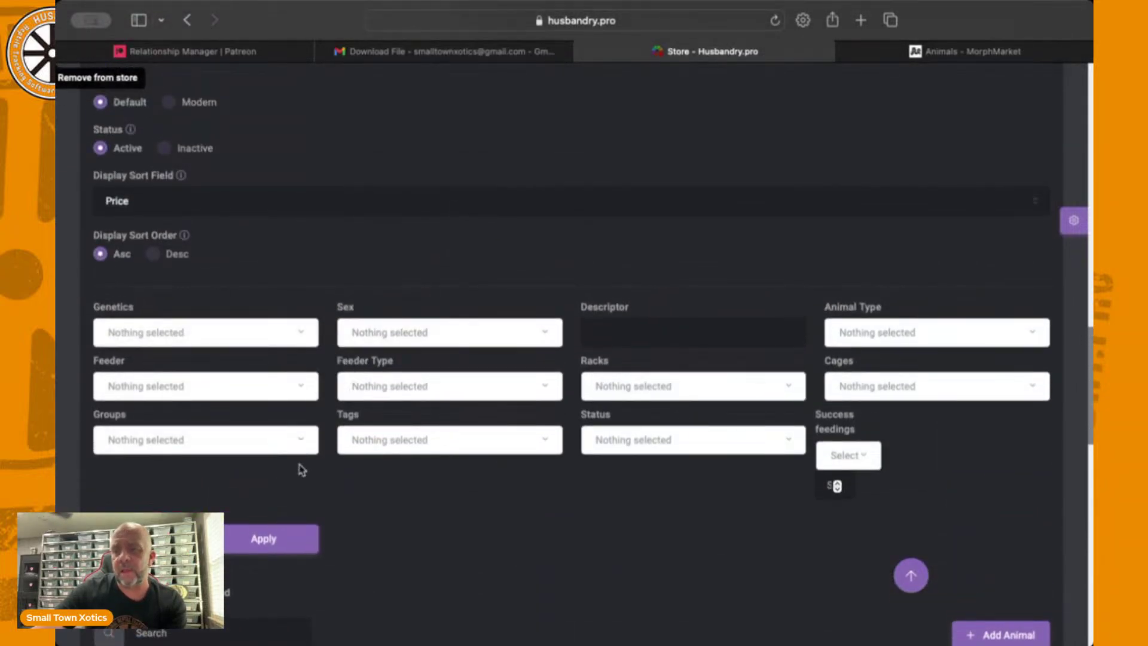
{"action": "scroll", "coordinate": [712, 547], "scroll_direction": "down", "scroll_amount": 20}
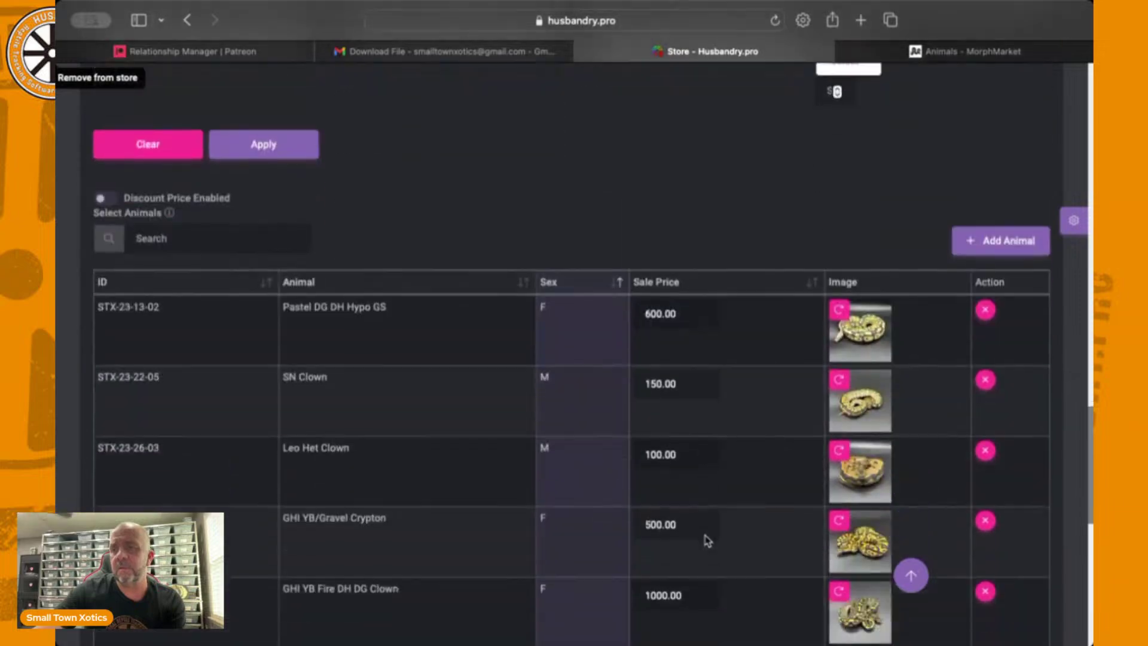
Save the changes to the store setup
{"action": "scroll", "coordinate": [706, 536], "scroll_direction": "up", "scroll_amount": 20}
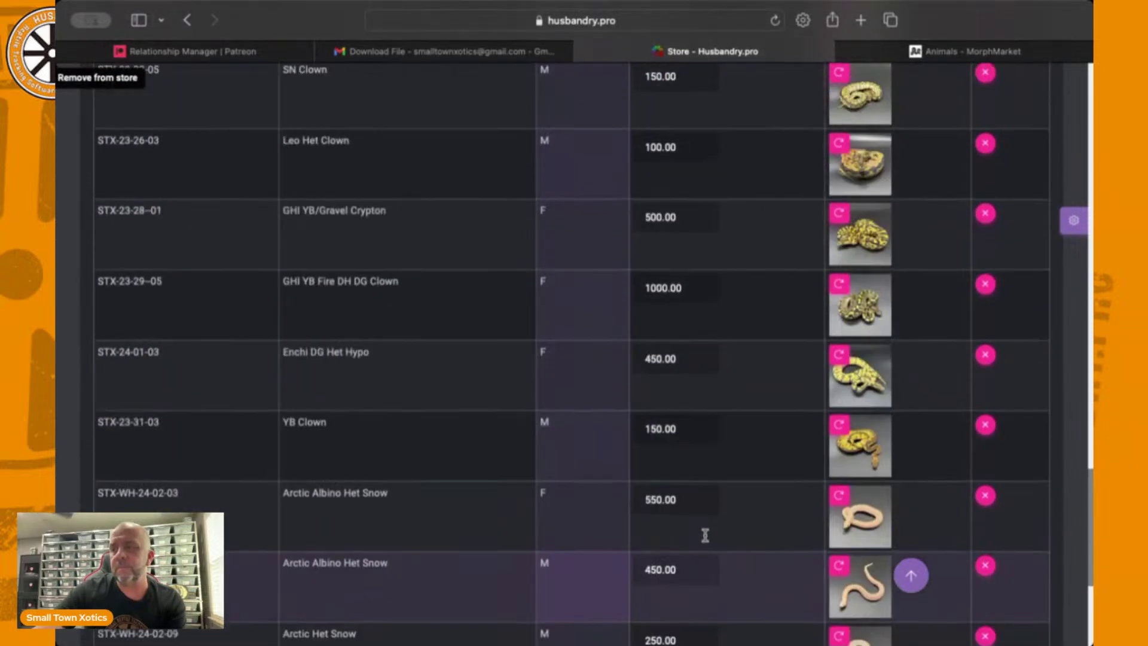
{"action": "scroll", "coordinate": [706, 535], "scroll_direction": "up", "scroll_amount": 7}
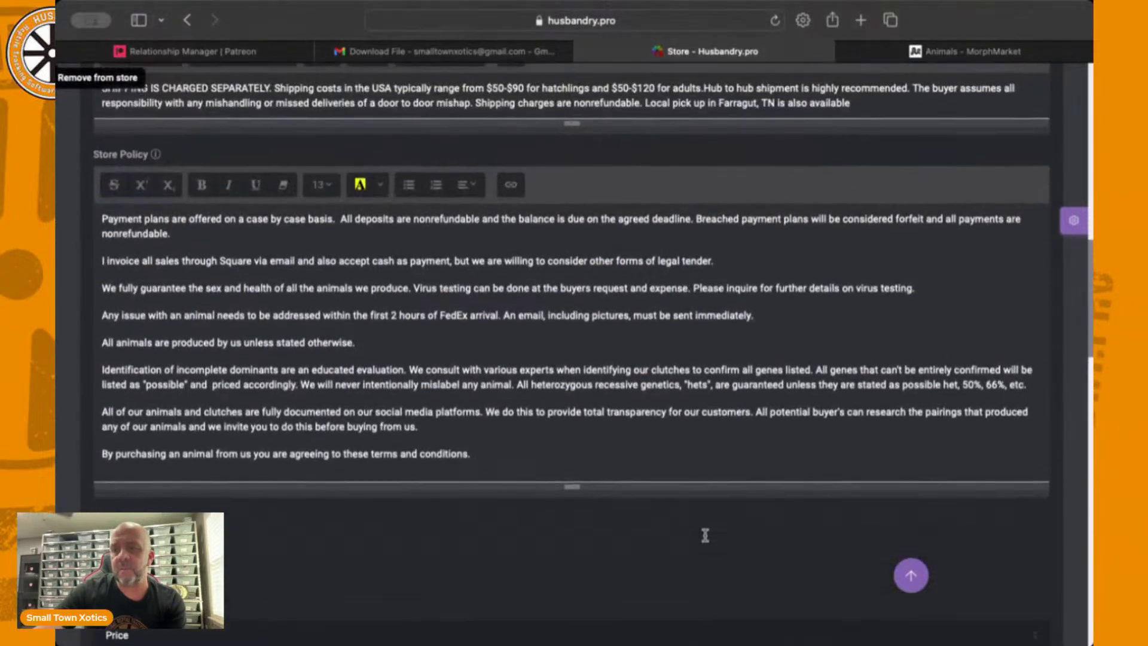
{"action": "scroll", "coordinate": [708, 541], "scroll_direction": "up", "scroll_amount": 5}
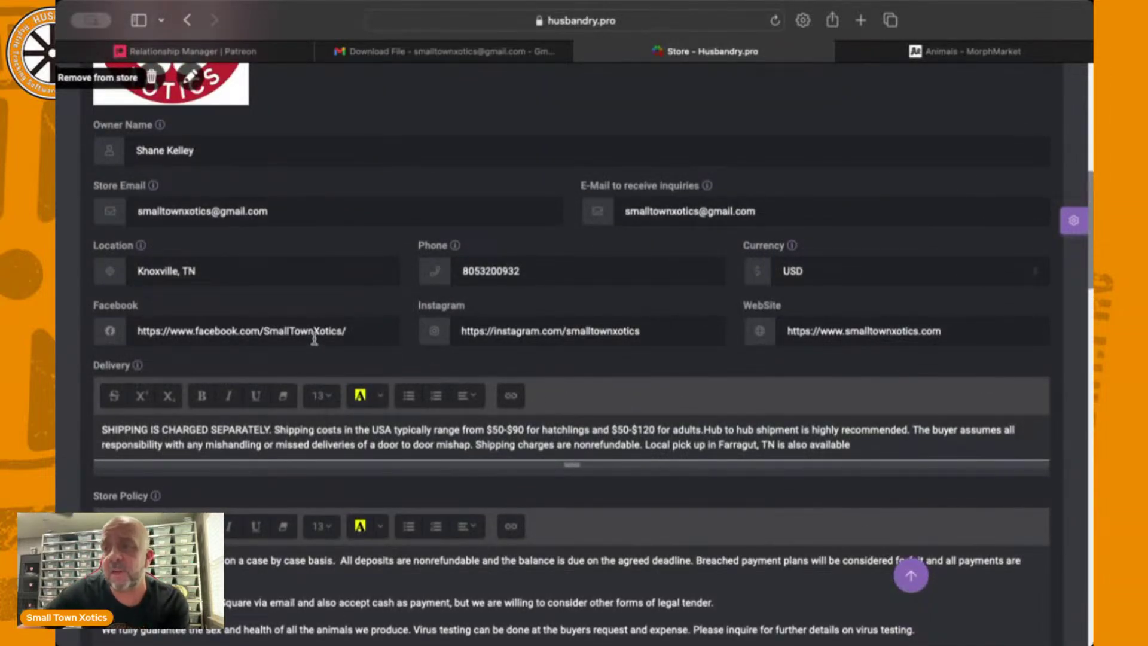
{"action": "scroll", "coordinate": [570, 358], "scroll_direction": "up", "scroll_amount": 2}
{"action": "scroll", "coordinate": [570, 358], "scroll_direction": "up", "scroll_amount": 6}
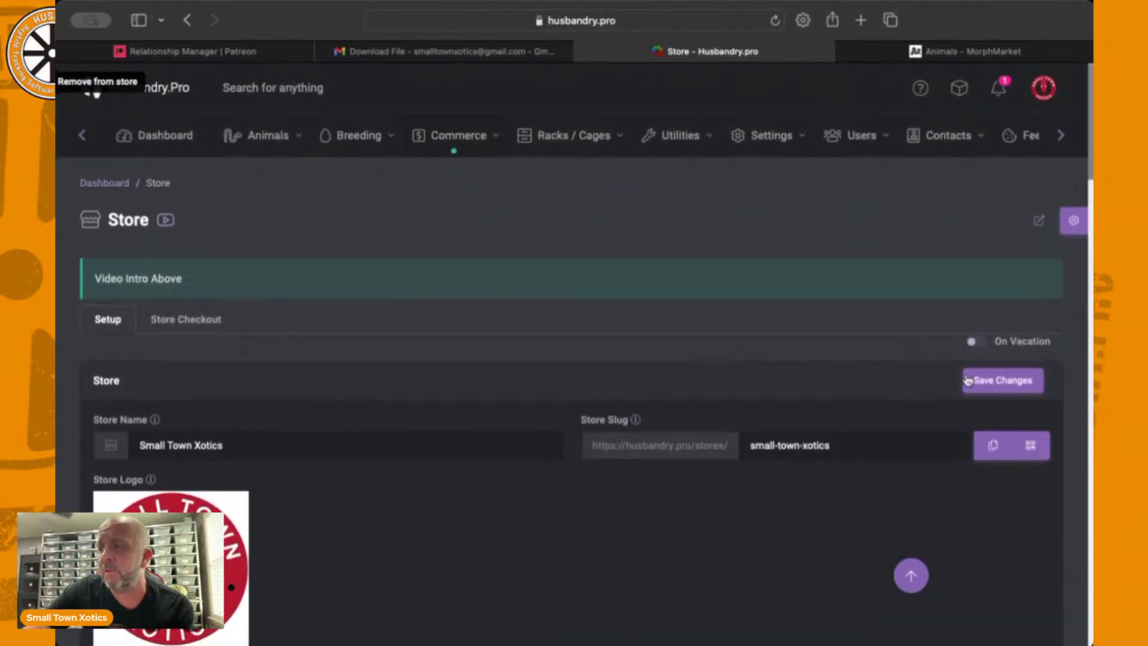
{"action": "left_click", "coordinate": [997, 384]}
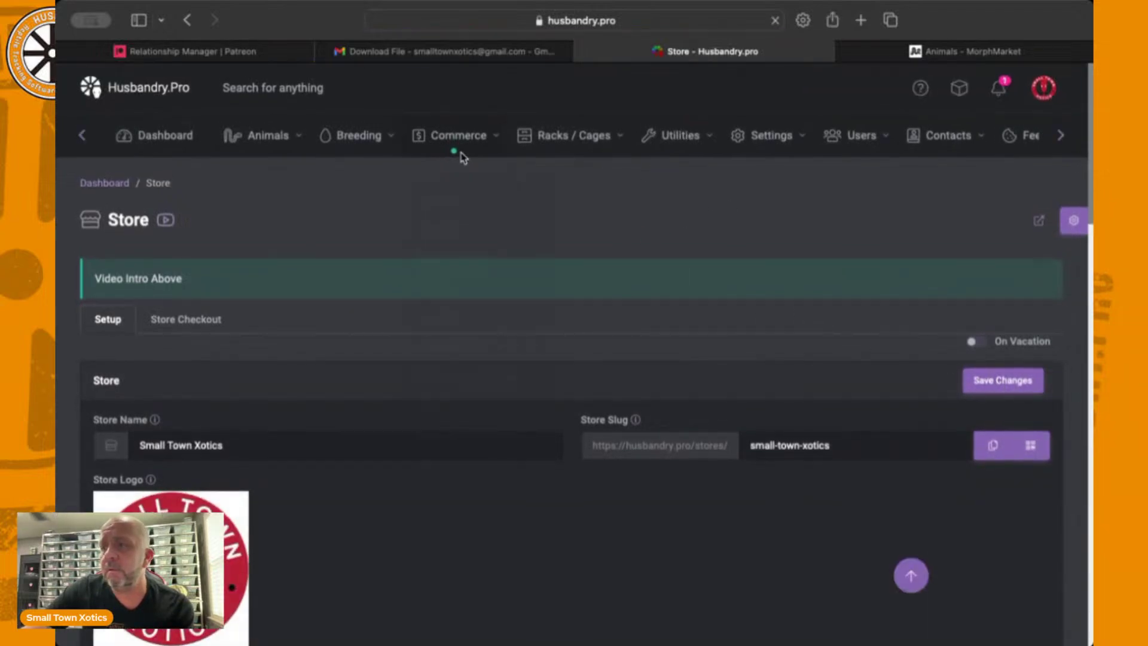
Reload the Store page and preview its intro video, skipping ahead to the part on adding animals before closing it
{"action": "mouse_move", "coordinate": [473, 152]}
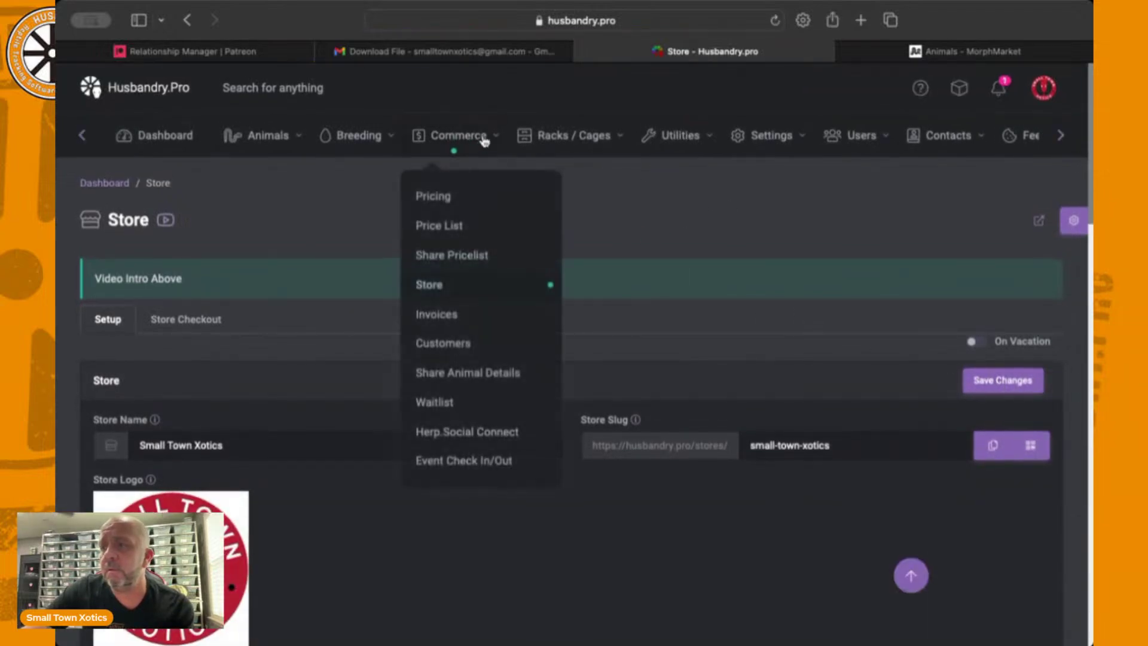
{"action": "left_click", "coordinate": [476, 286]}
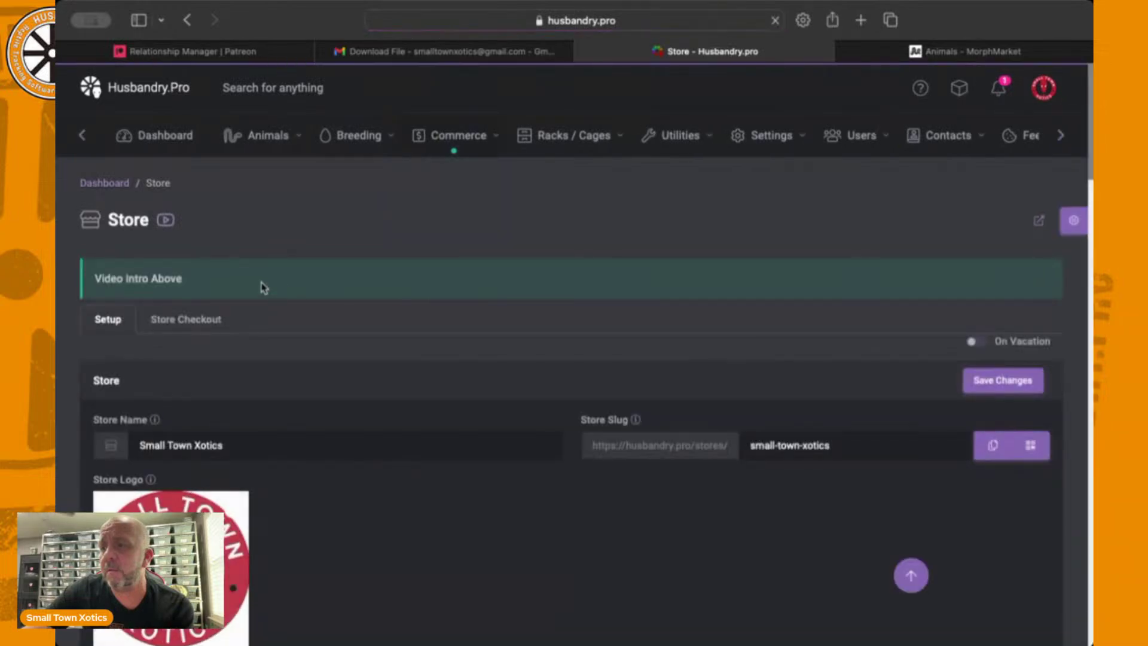
{"action": "left_click", "coordinate": [165, 221]}
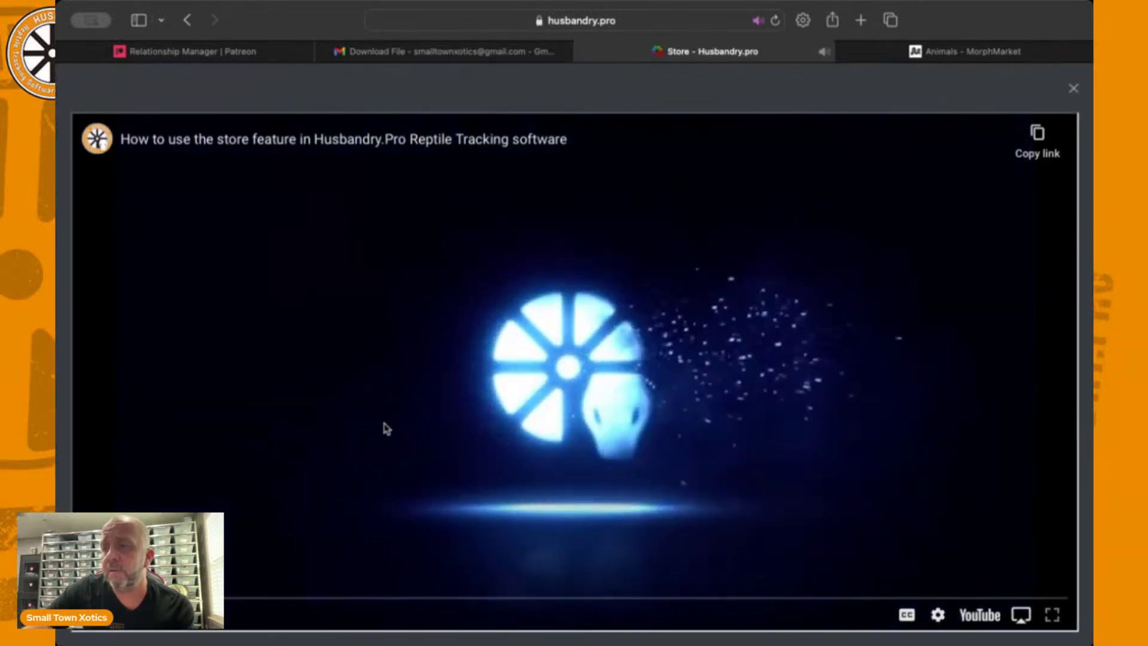
{"action": "left_click_drag", "start_coordinate": [227, 596], "coordinate": [420, 596]}
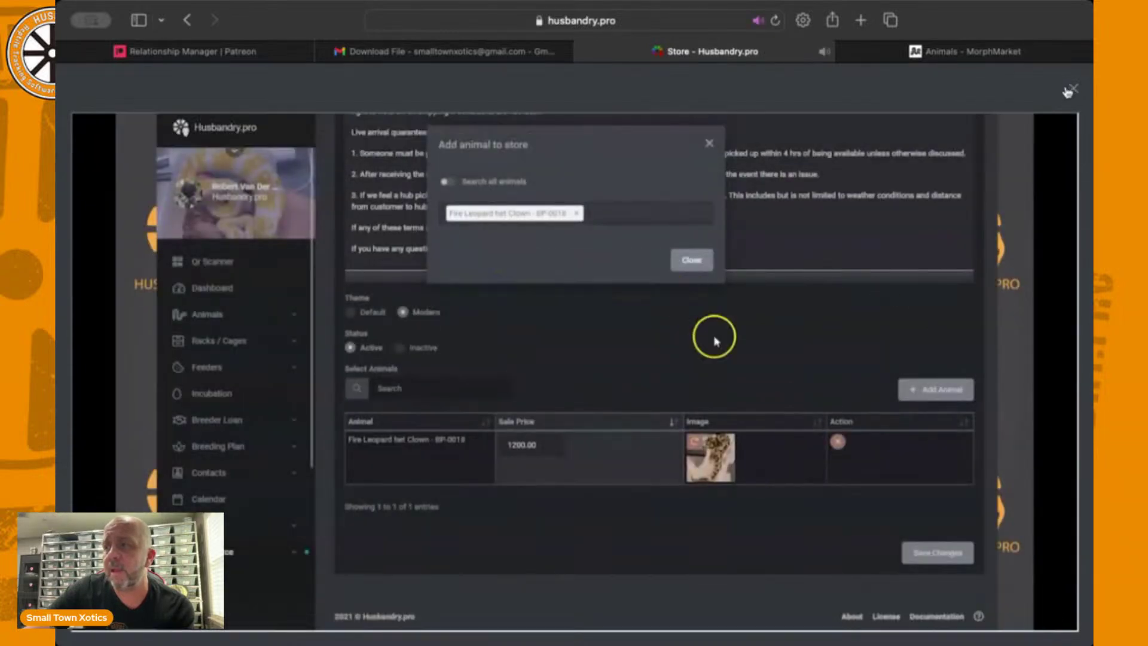
{"action": "left_click", "coordinate": [1074, 89]}
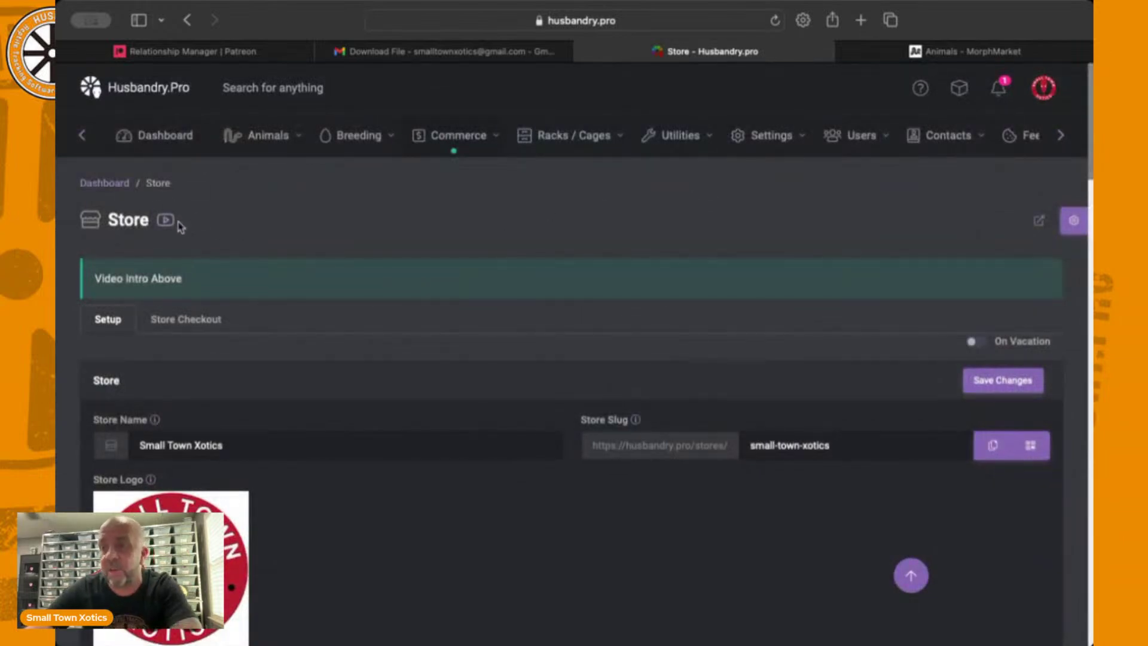
Open the Commerce Pricing page and look over its for-sale, show-in-store and sale price columns
{"action": "mouse_move", "coordinate": [496, 154]}
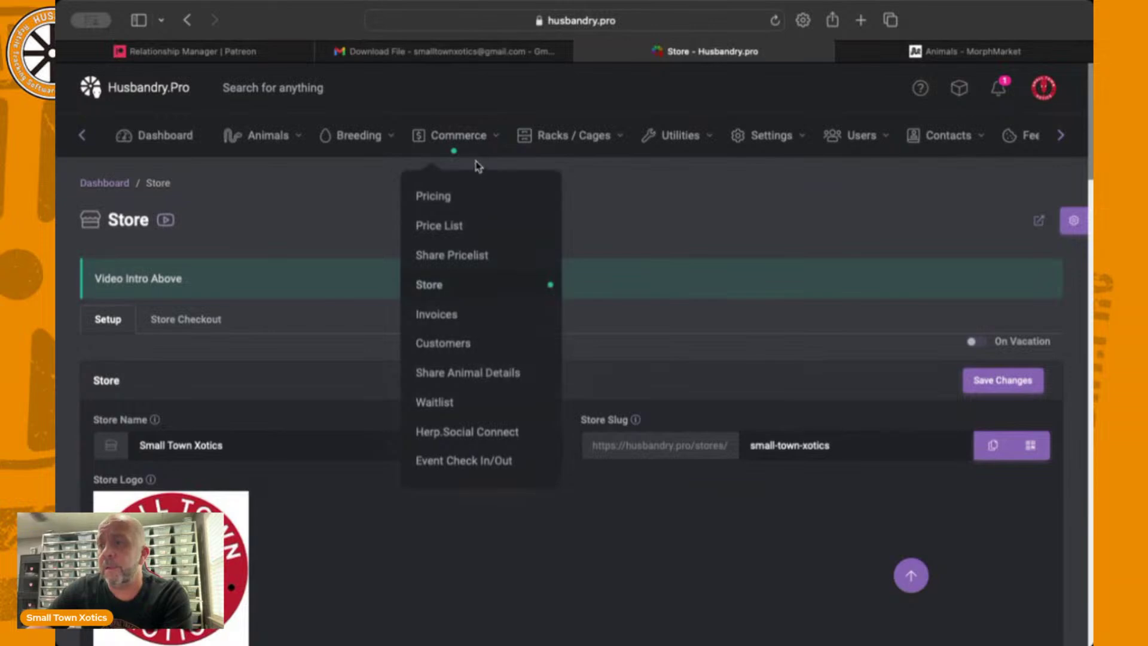
{"action": "left_click", "coordinate": [447, 202]}
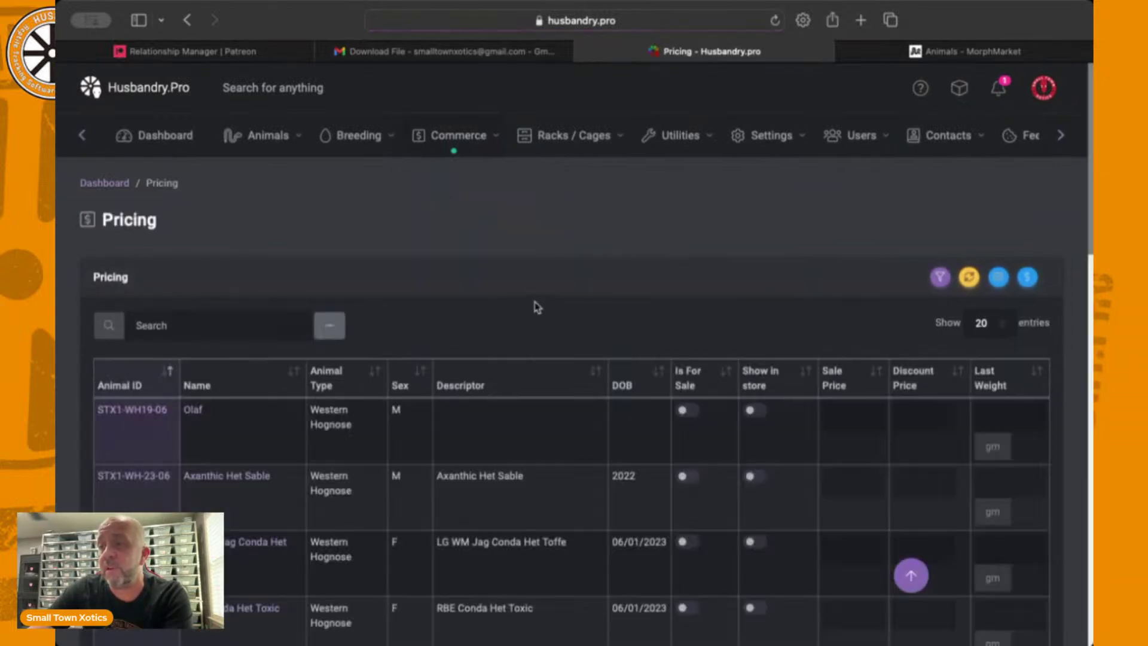
{"action": "scroll", "coordinate": [701, 369], "scroll_direction": "down", "scroll_amount": 3}
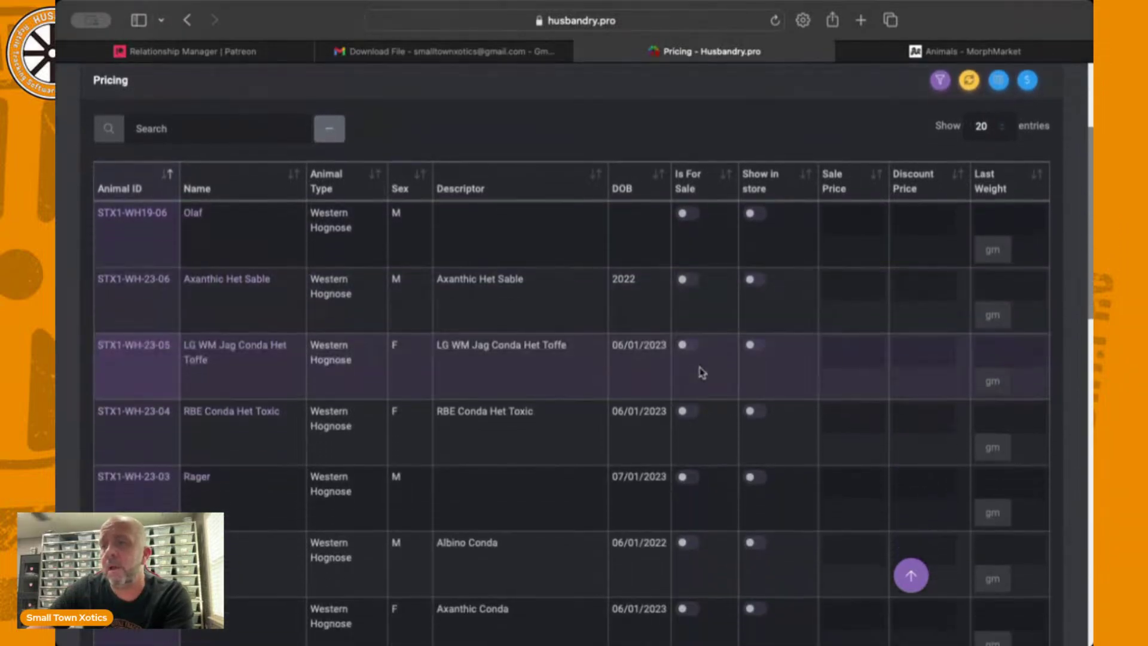
{"action": "scroll", "coordinate": [701, 371], "scroll_direction": "down", "scroll_amount": 1}
{"action": "scroll", "coordinate": [488, 332], "scroll_direction": "up", "scroll_amount": 5}
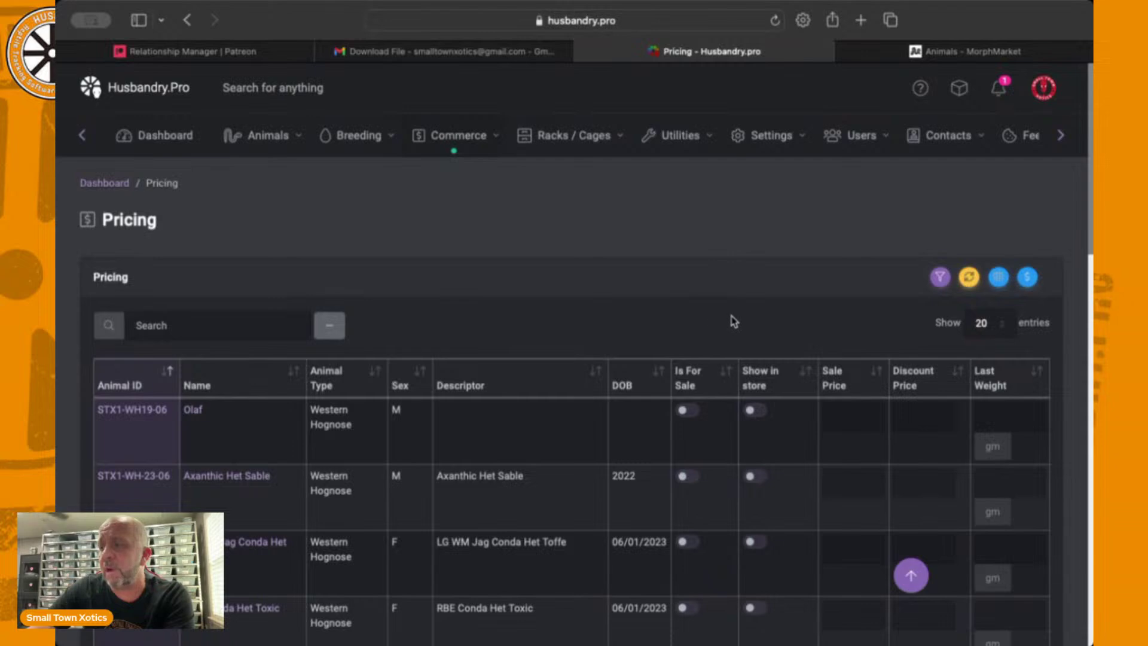
{"action": "scroll", "coordinate": [824, 351], "scroll_direction": "down", "scroll_amount": 5}
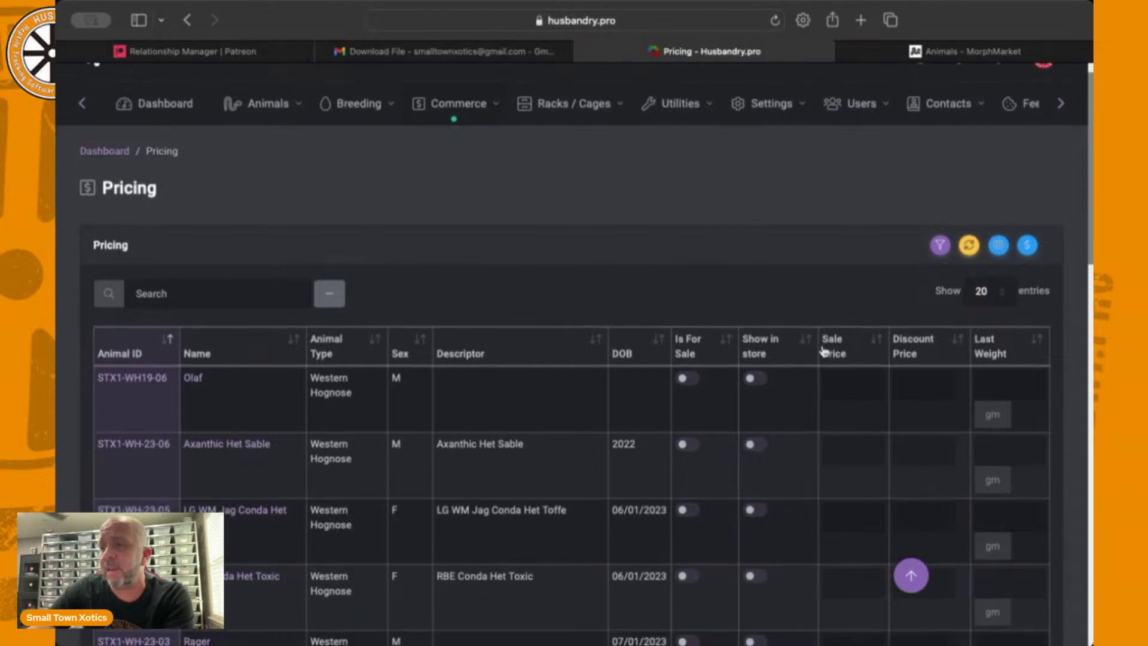
Look through the animal rows and price columns of the pricing table
{"action": "scroll", "coordinate": [824, 351], "scroll_direction": "down", "scroll_amount": 6}
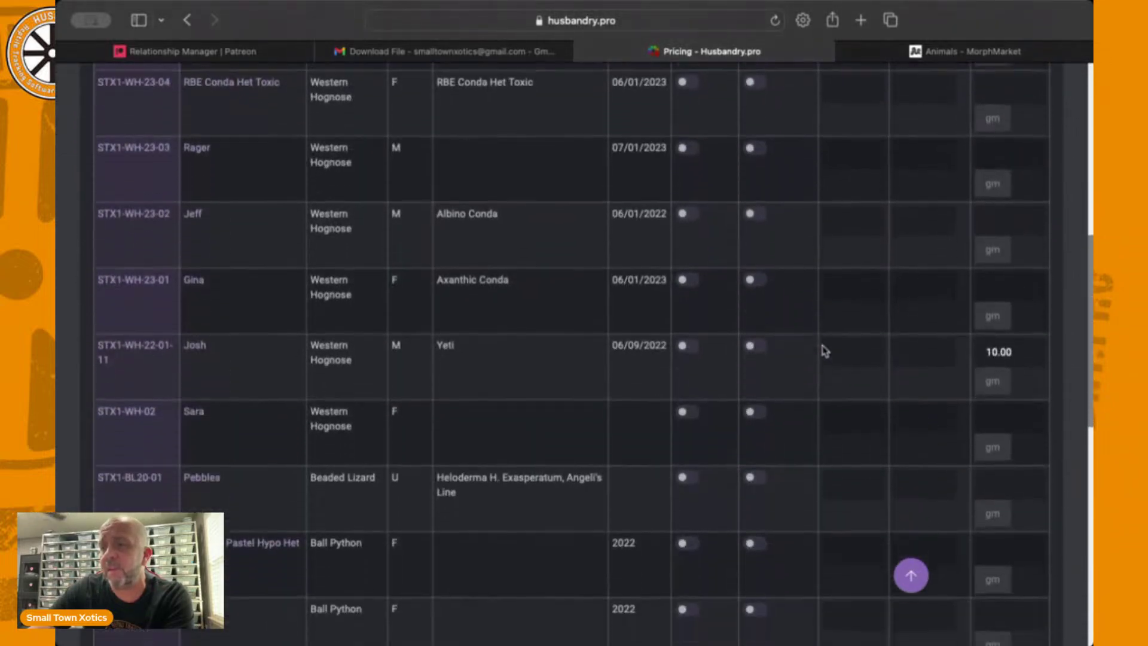
{"action": "scroll", "coordinate": [824, 351], "scroll_direction": "up", "scroll_amount": 10}
{"action": "scroll", "coordinate": [824, 350], "scroll_direction": "up", "scroll_amount": 1}
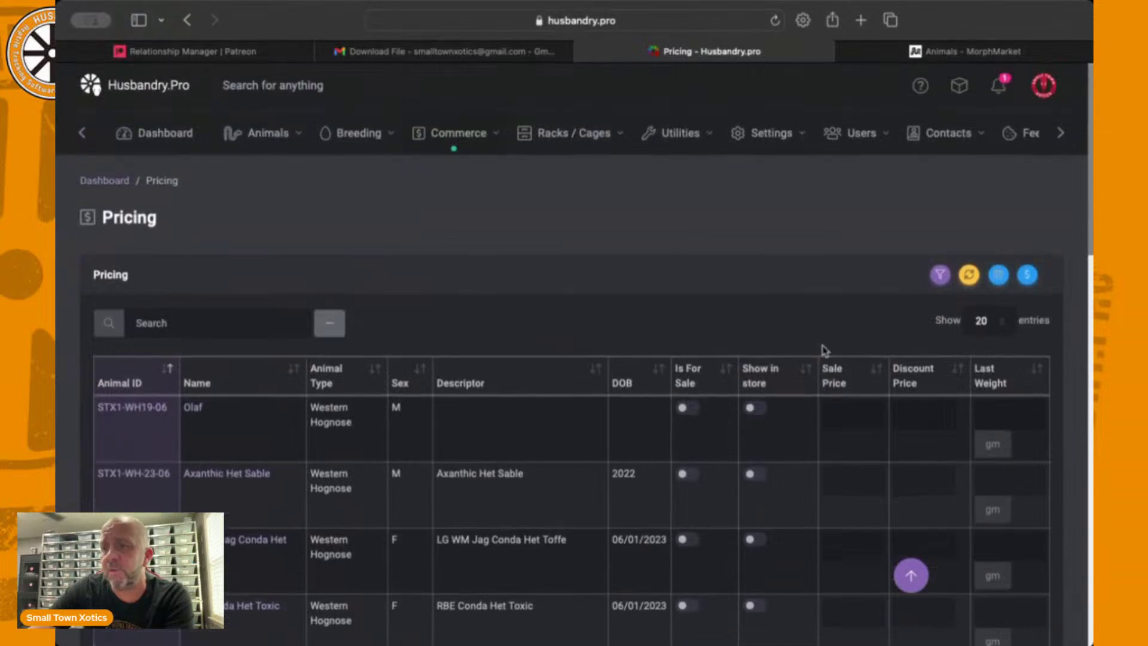
{"action": "scroll", "coordinate": [479, 285], "scroll_direction": "up", "scroll_amount": 1}
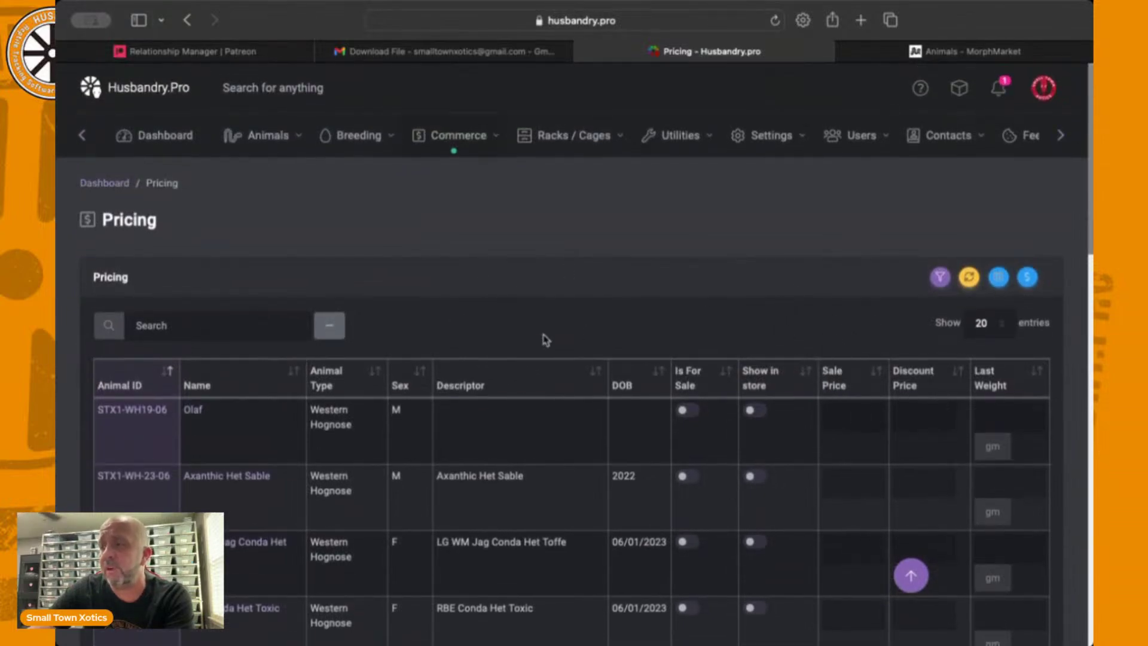
Open the Commerce Store page and review its store policy, delivery text, contact details, logo and store name
{"action": "mouse_move", "coordinate": [219, 146]}
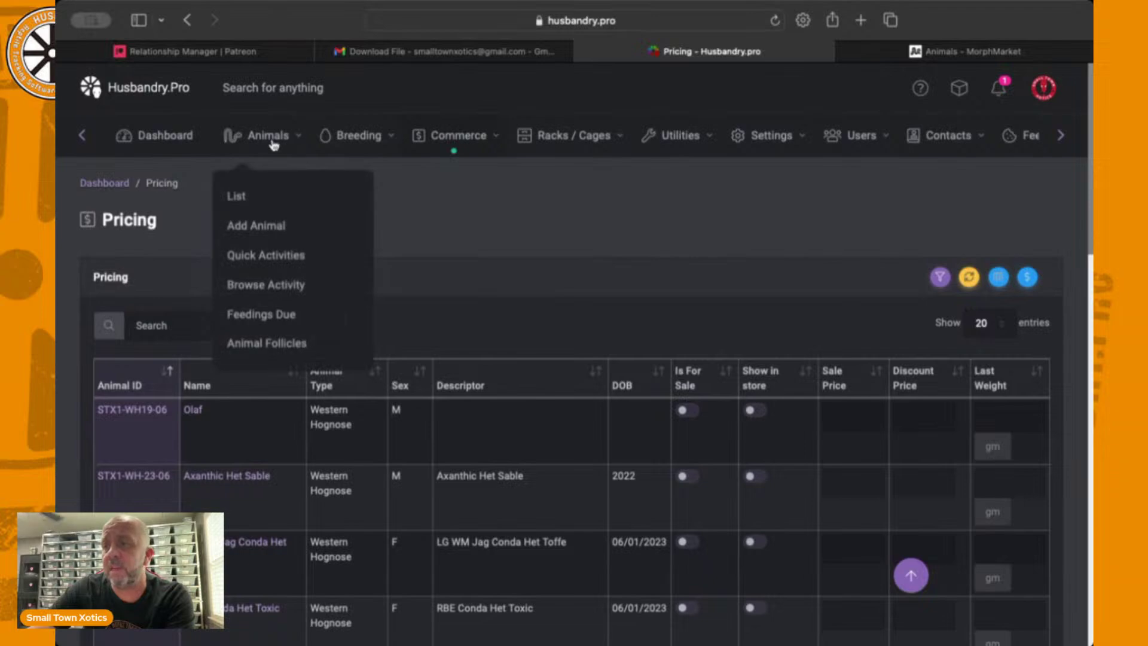
{"action": "mouse_move", "coordinate": [473, 140]}
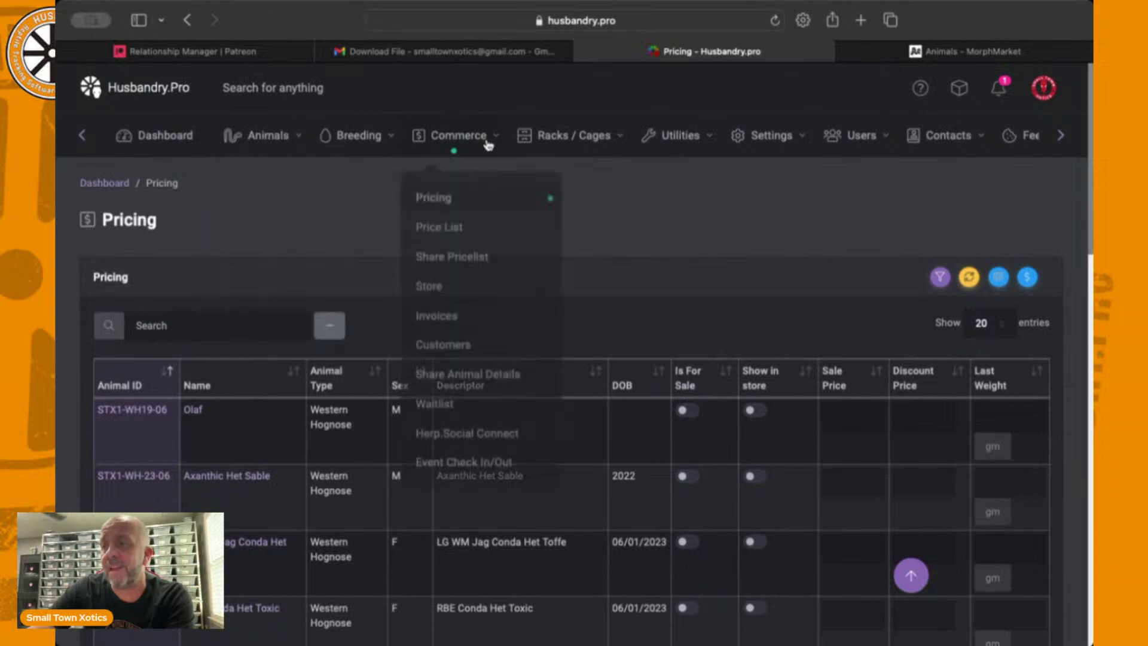
{"action": "left_click", "coordinate": [441, 289]}
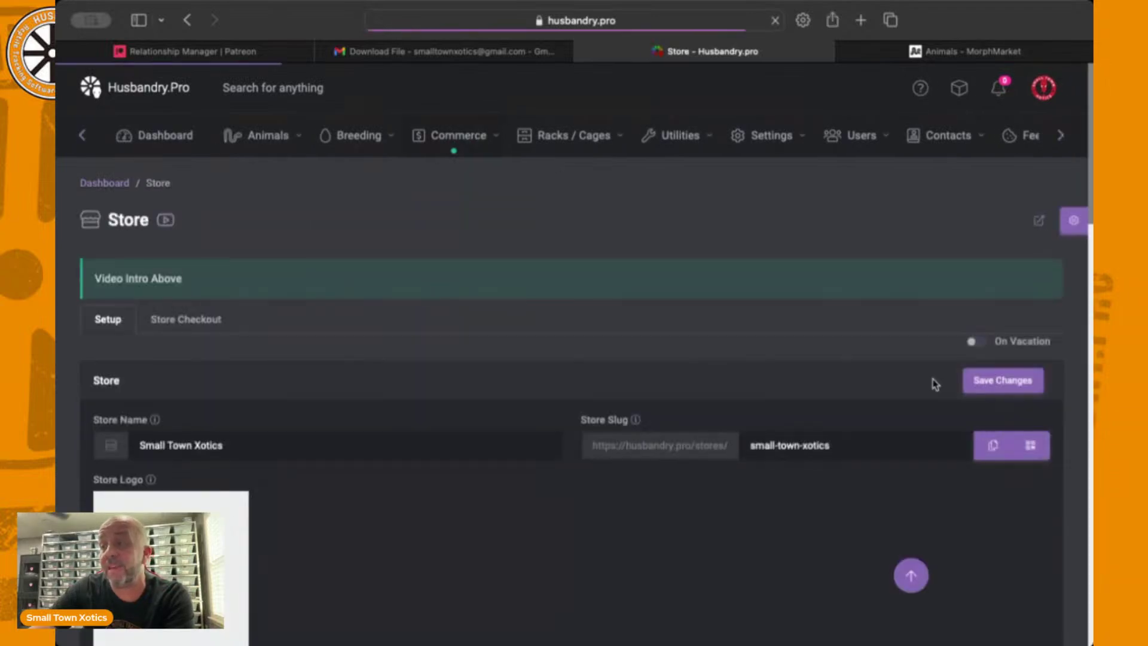
{"action": "scroll", "coordinate": [811, 434], "scroll_direction": "down", "scroll_amount": 20}
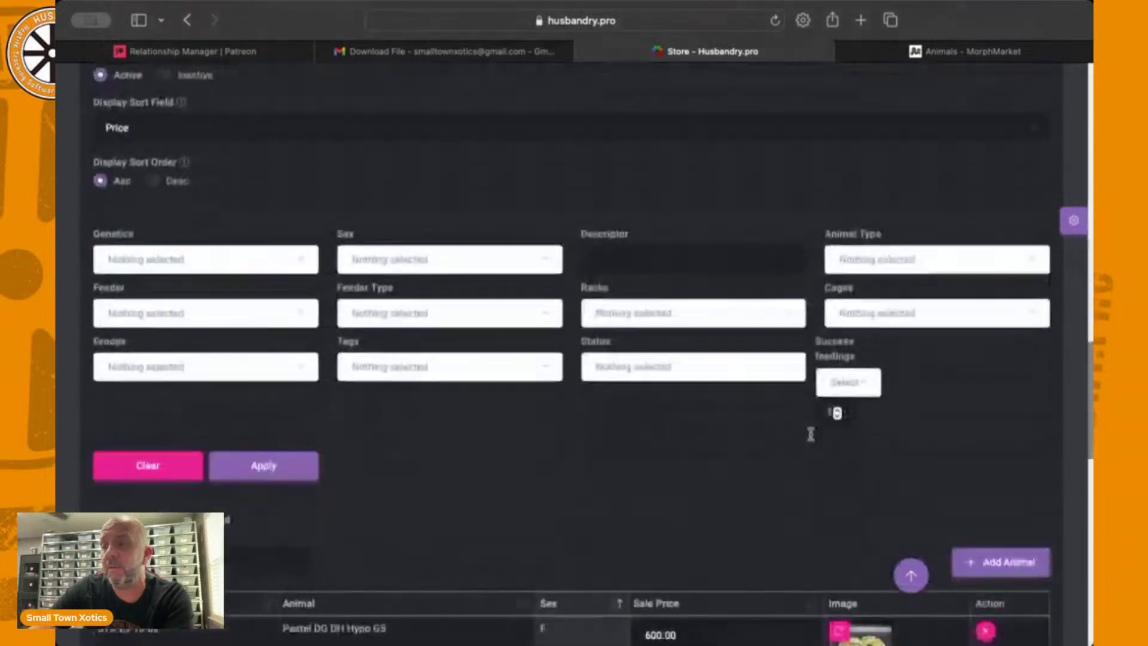
{"action": "scroll", "coordinate": [811, 433], "scroll_direction": "up", "scroll_amount": 6}
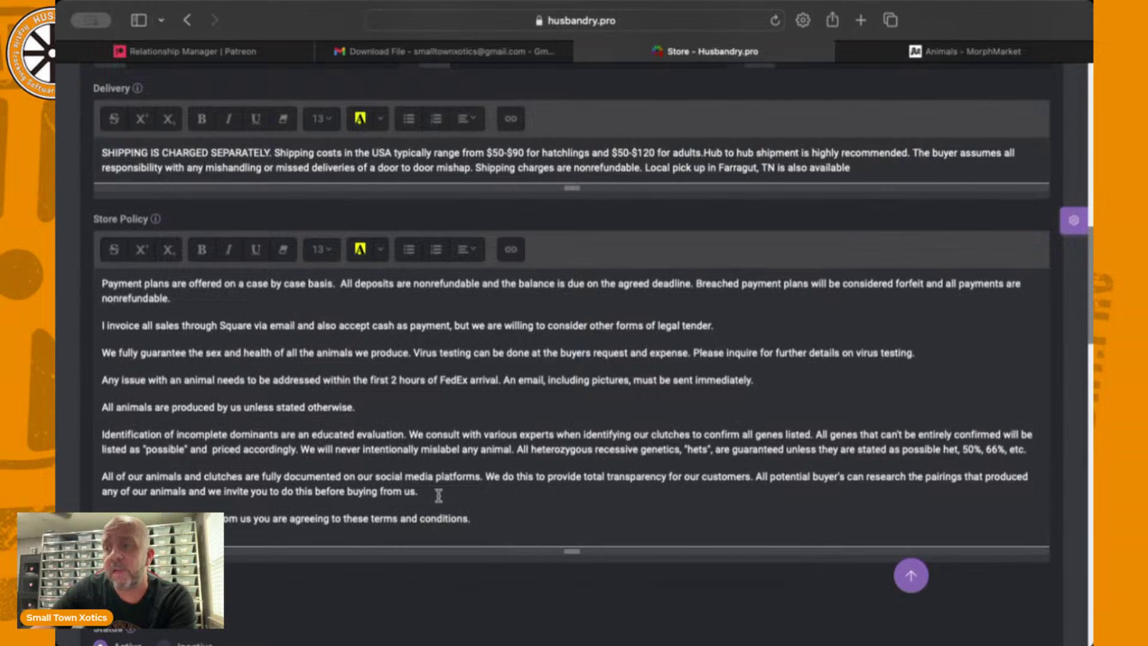
{"action": "scroll", "coordinate": [436, 460], "scroll_direction": "up", "scroll_amount": 2}
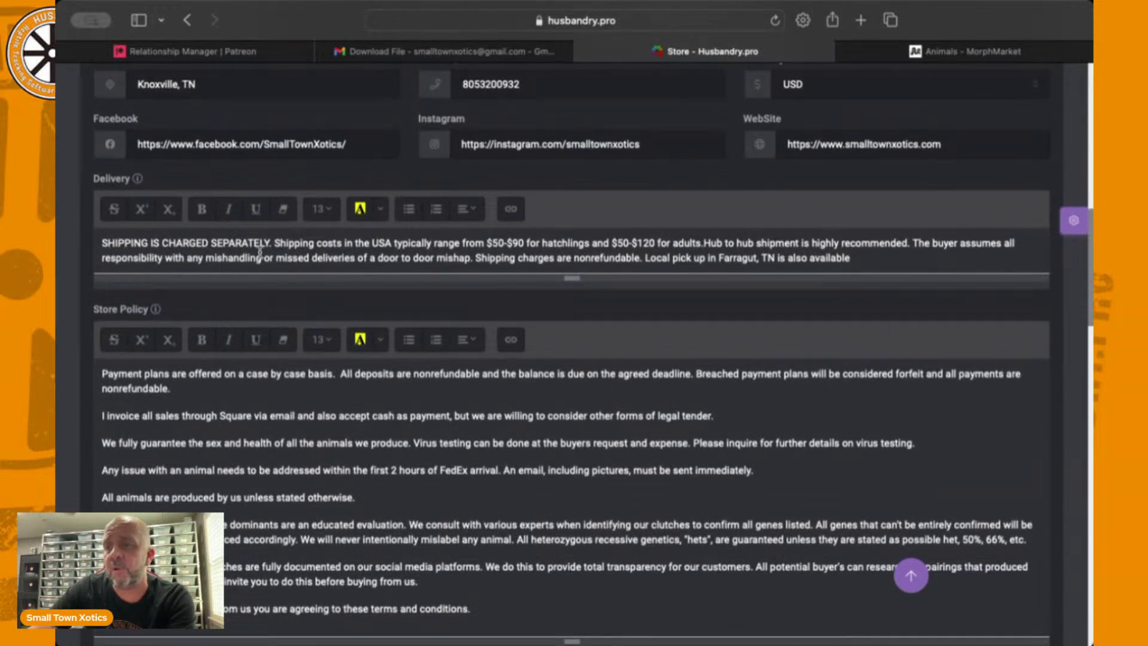
{"action": "scroll", "coordinate": [365, 251], "scroll_direction": "up", "scroll_amount": 2}
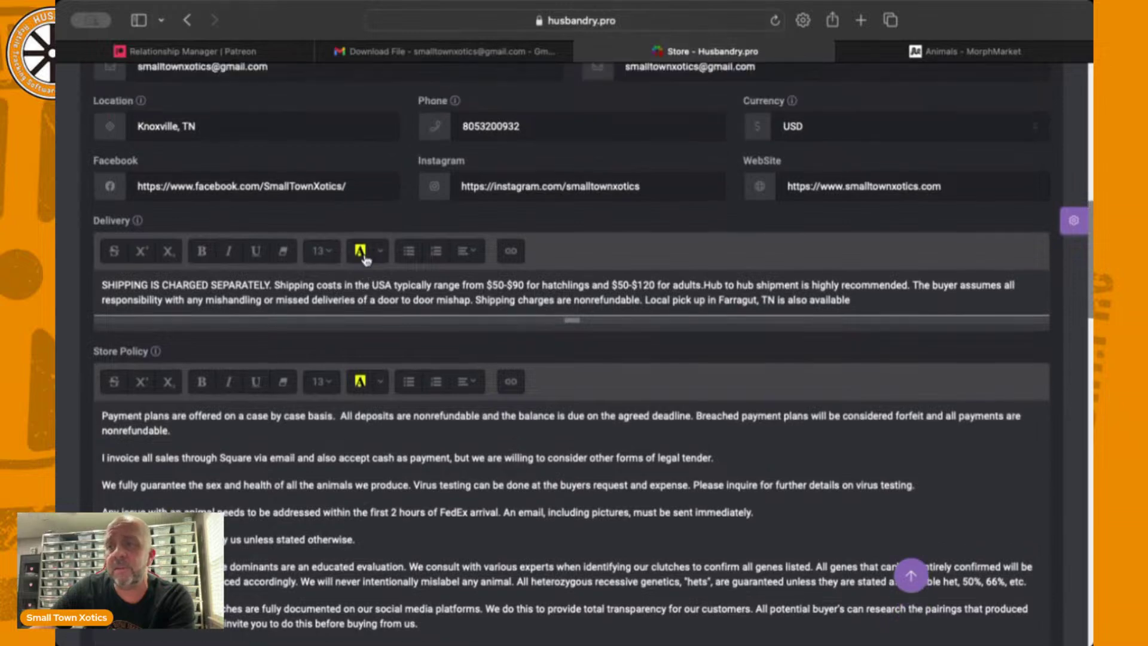
{"action": "scroll", "coordinate": [238, 202], "scroll_direction": "up", "scroll_amount": 5}
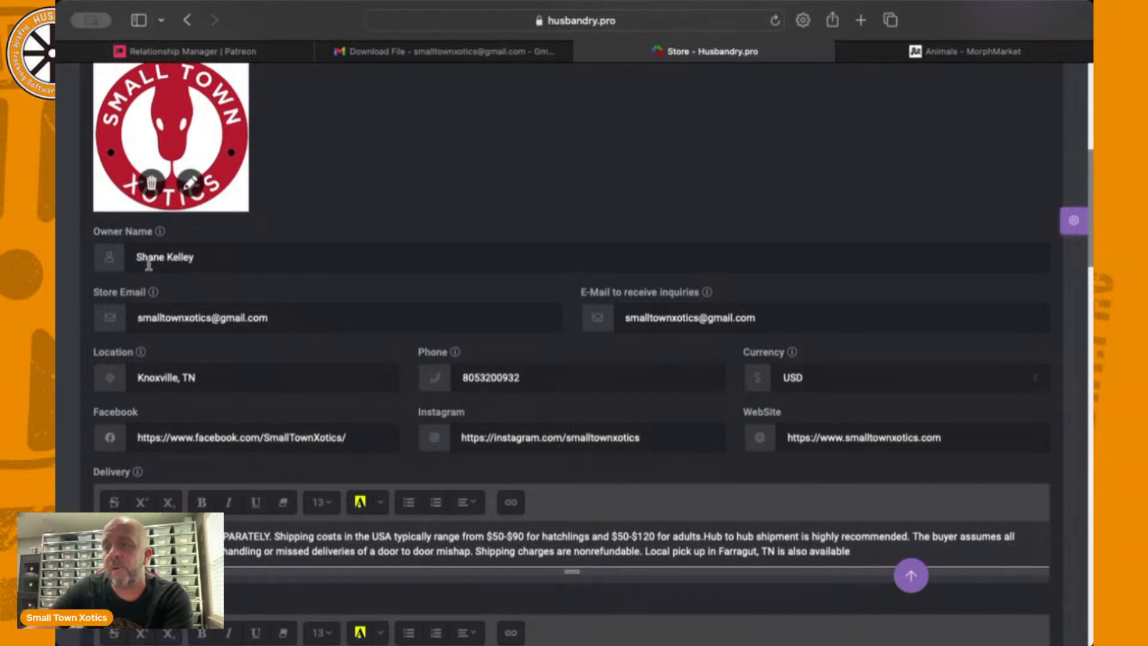
{"action": "scroll", "coordinate": [306, 257], "scroll_direction": "up", "scroll_amount": 3}
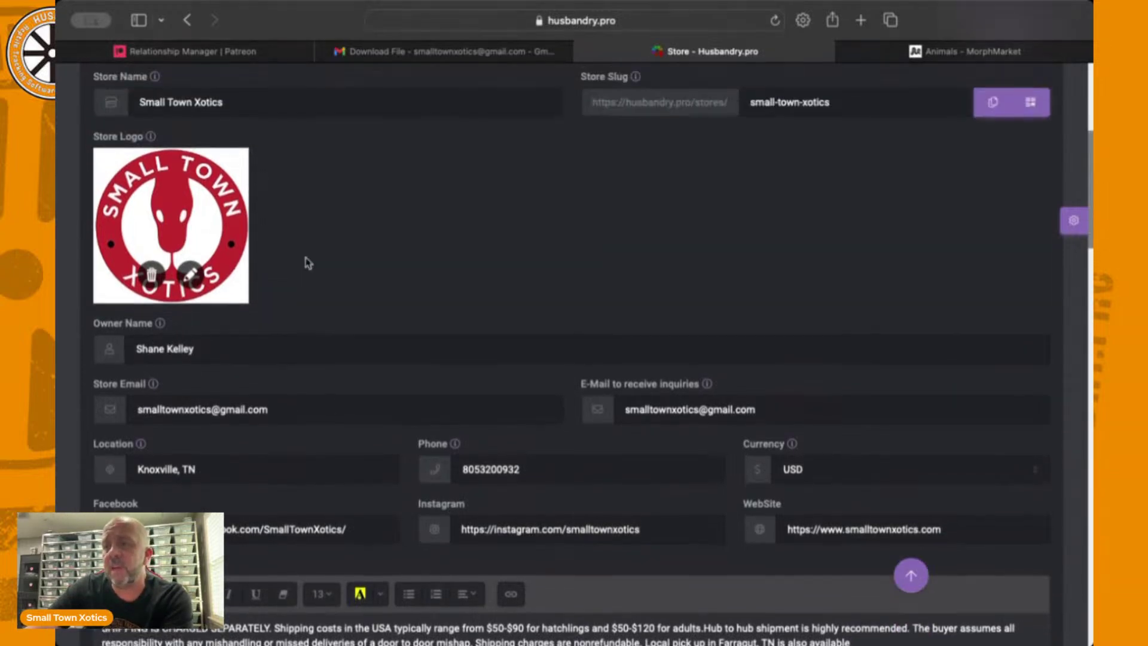
{"action": "scroll", "coordinate": [374, 269], "scroll_direction": "up", "scroll_amount": 3}
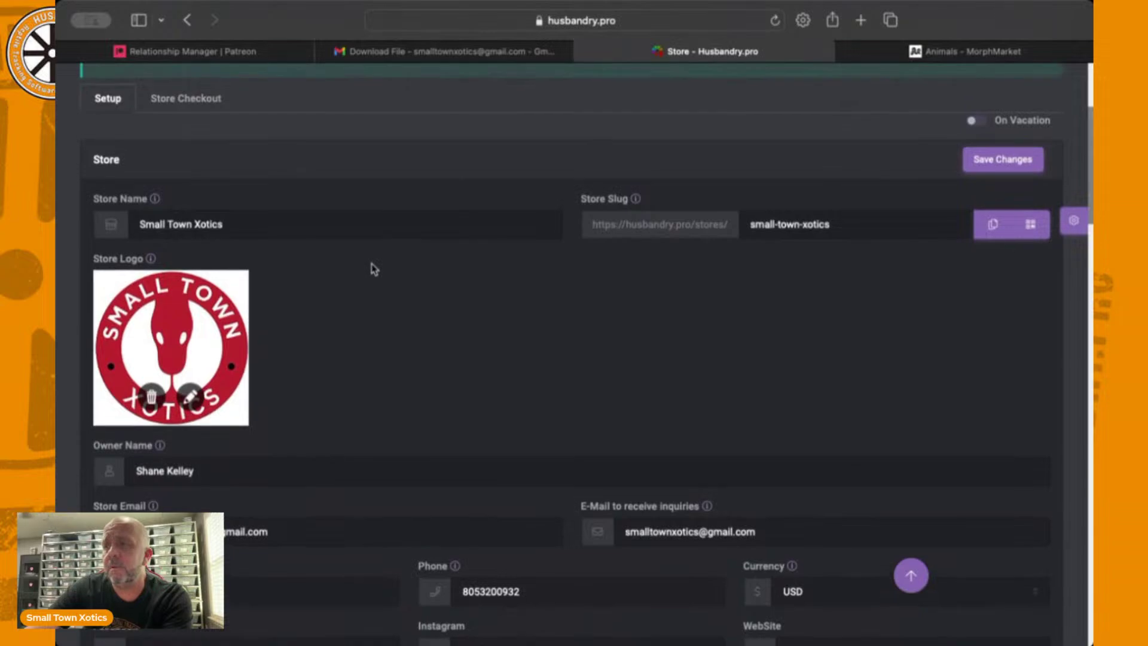
Review the store's owner, e-mail, location, phone, currency and social link fields
{"action": "scroll", "coordinate": [374, 269], "scroll_direction": "down", "scroll_amount": 1}
{"action": "scroll", "coordinate": [245, 256], "scroll_direction": "down", "scroll_amount": 2}
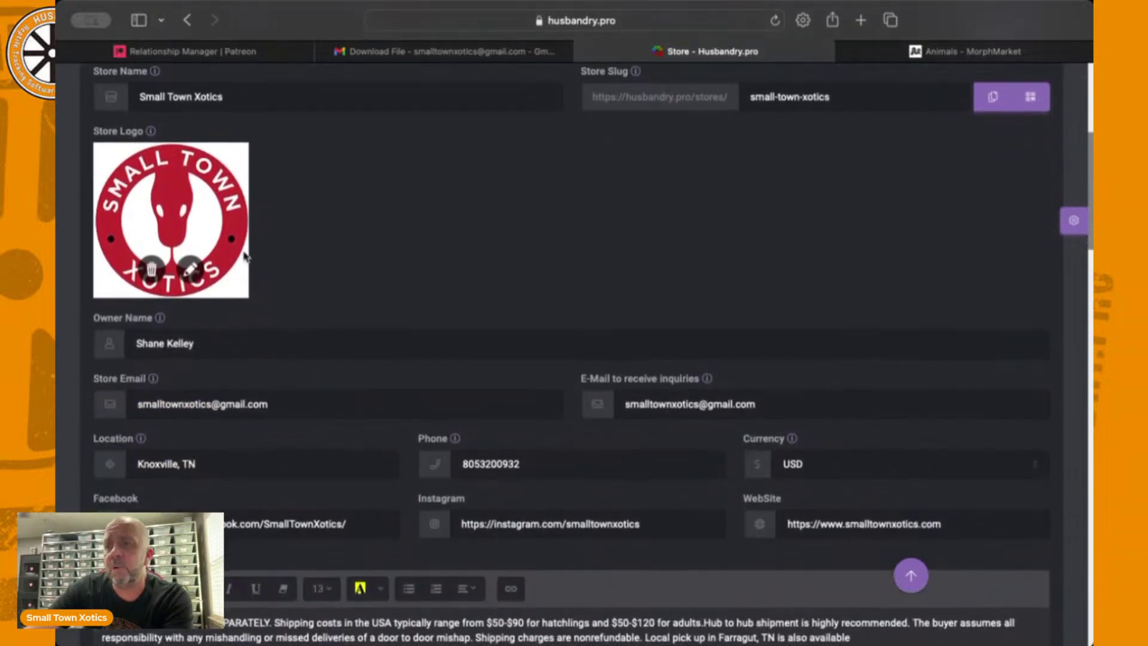
{"action": "scroll", "coordinate": [342, 362], "scroll_direction": "down", "scroll_amount": 4}
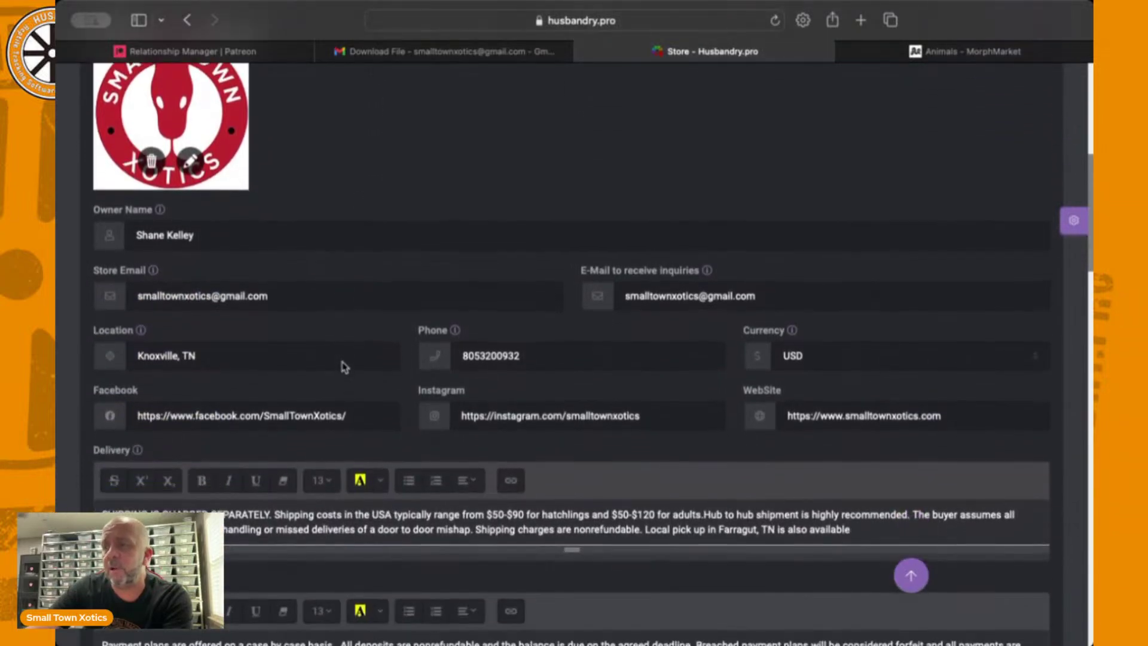
{"action": "scroll", "coordinate": [342, 362], "scroll_direction": "down", "scroll_amount": 3}
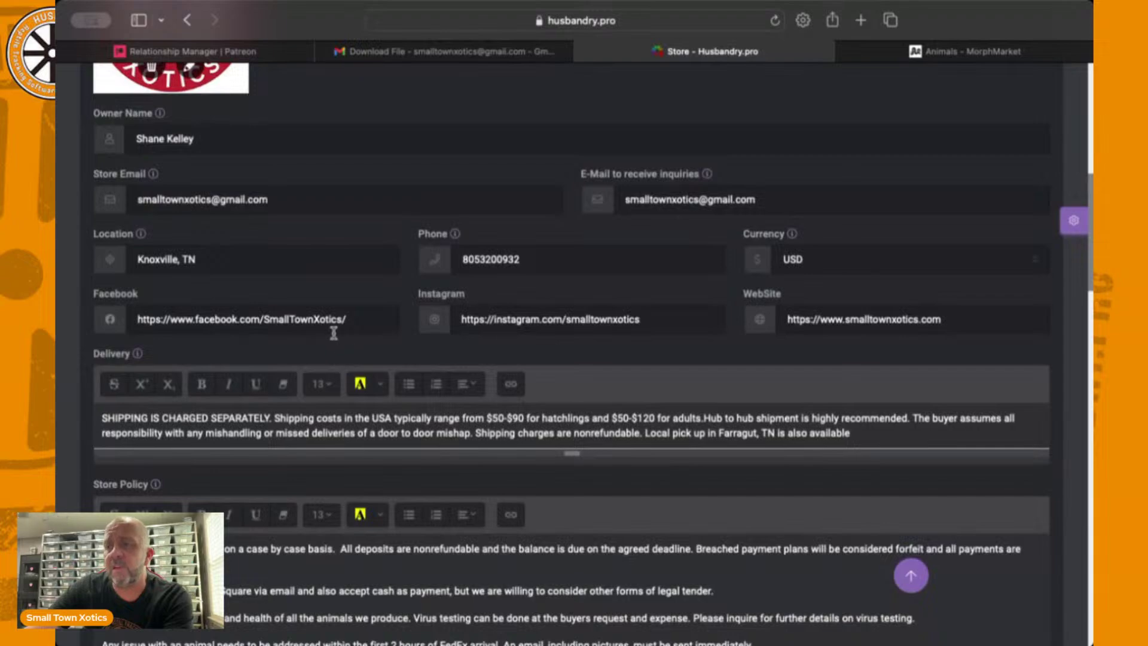
Examine the store's theme, status and display sort settings, the animal filters and the selected animals with their sale prices
{"action": "scroll", "coordinate": [335, 365], "scroll_direction": "down", "scroll_amount": 20}
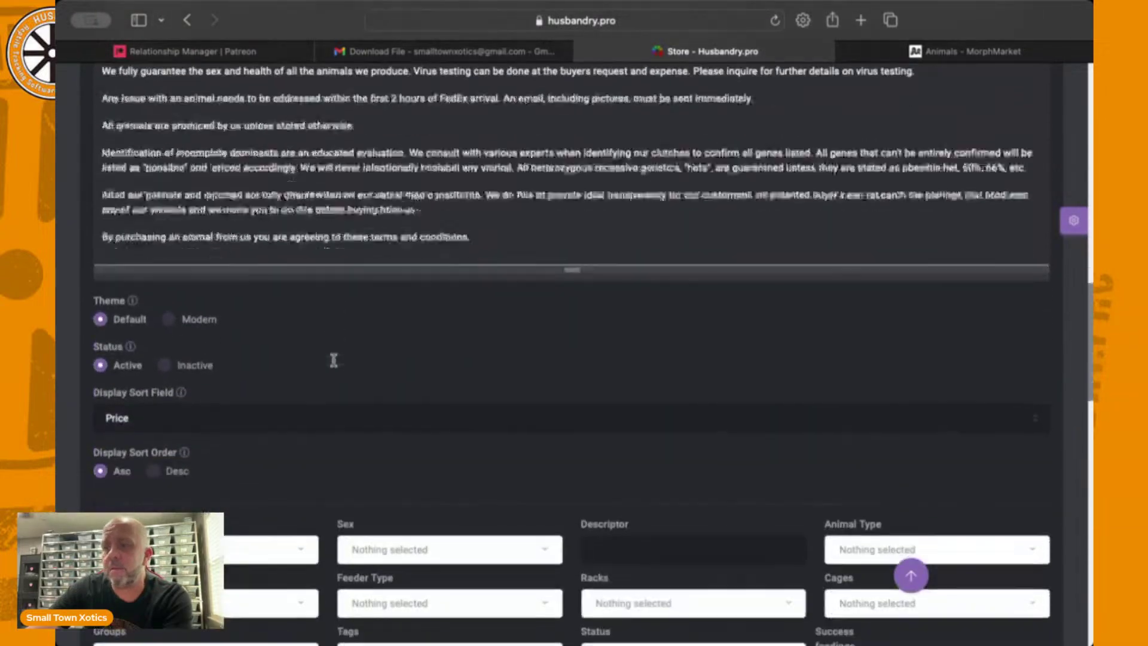
{"action": "scroll", "coordinate": [334, 361], "scroll_direction": "down", "scroll_amount": 15}
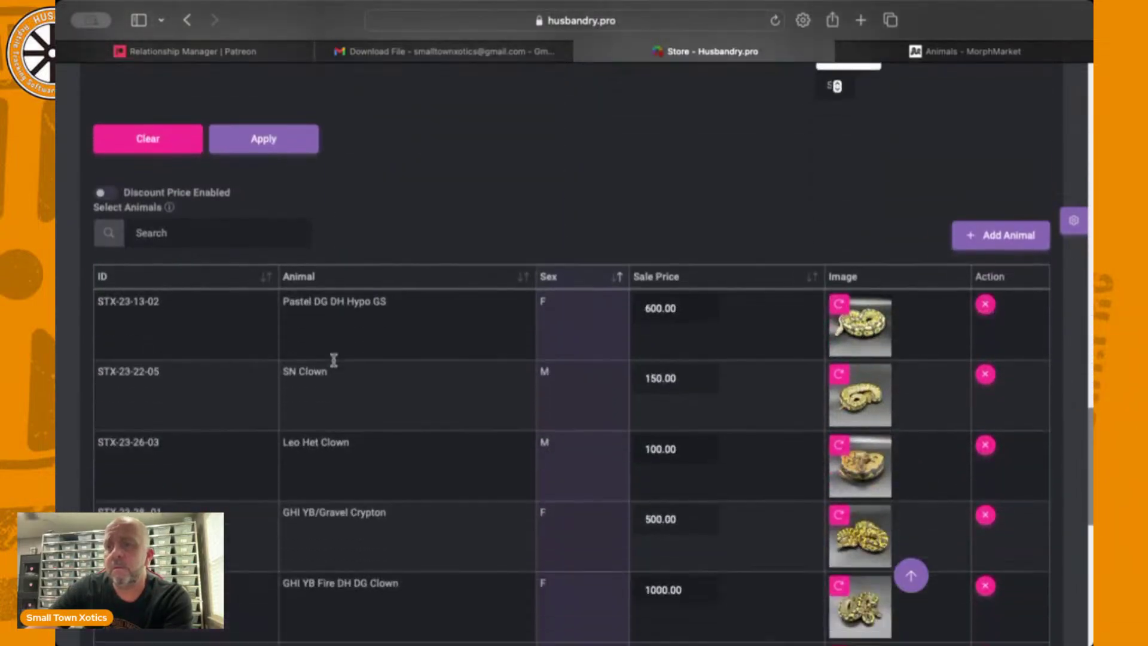
{"action": "scroll", "coordinate": [335, 365], "scroll_direction": "up", "scroll_amount": 20}
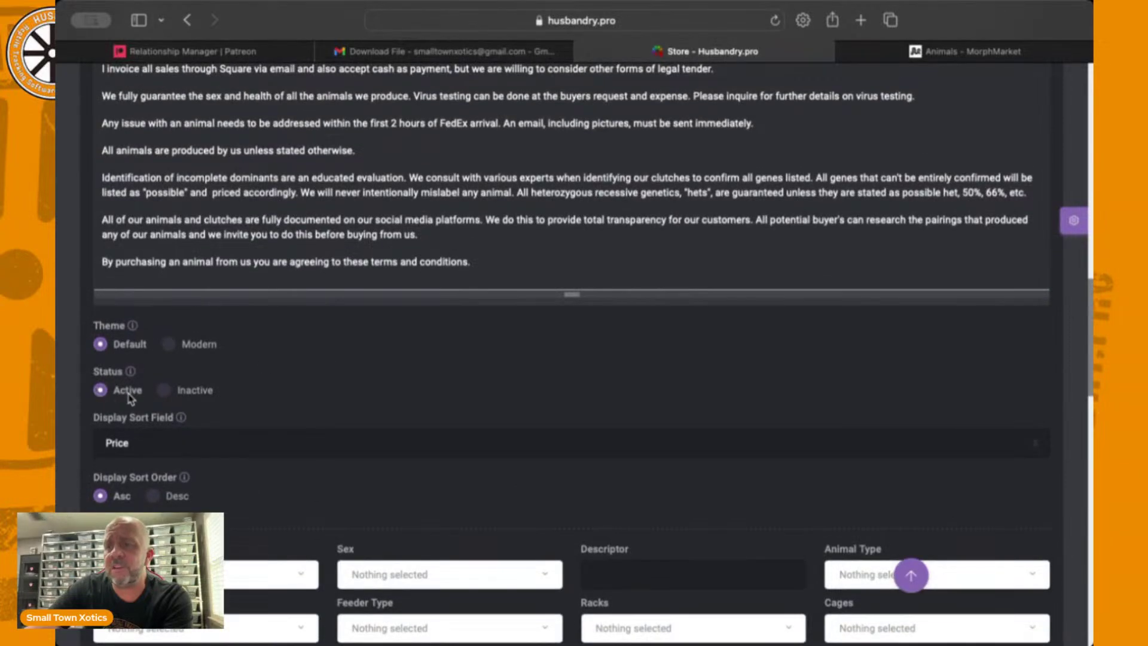
{"action": "scroll", "coordinate": [290, 463], "scroll_direction": "down", "scroll_amount": 14}
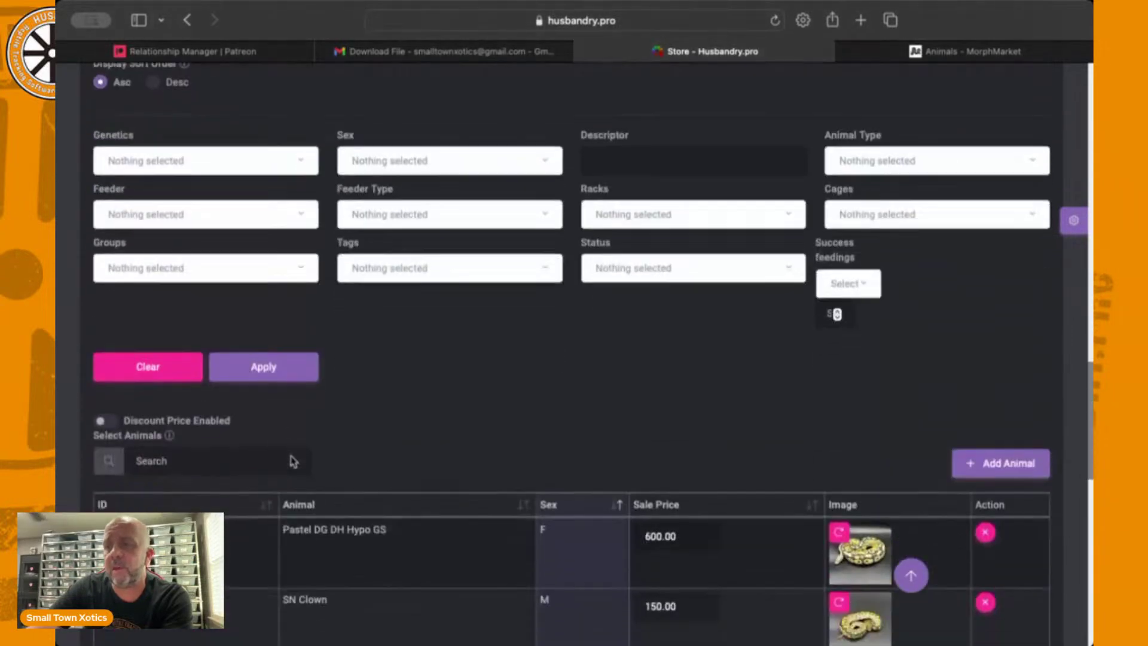
{"action": "scroll", "coordinate": [293, 461], "scroll_direction": "down", "scroll_amount": 20}
{"action": "scroll", "coordinate": [293, 461], "scroll_direction": "up", "scroll_amount": 17}
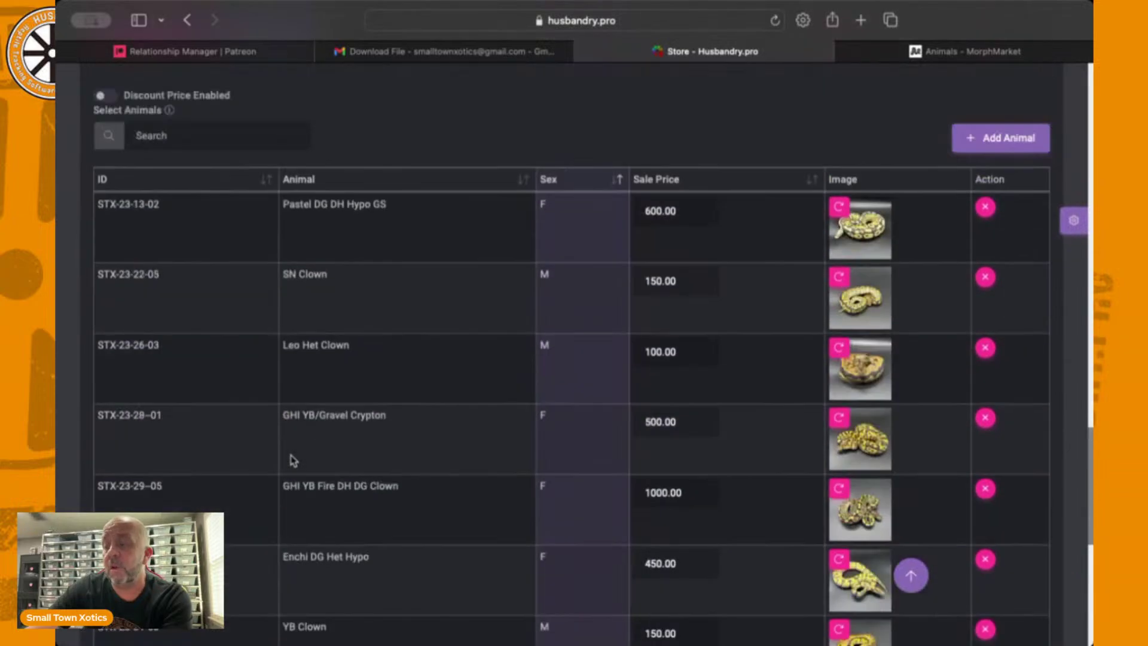
{"action": "scroll", "coordinate": [293, 461], "scroll_direction": "up", "scroll_amount": 20}
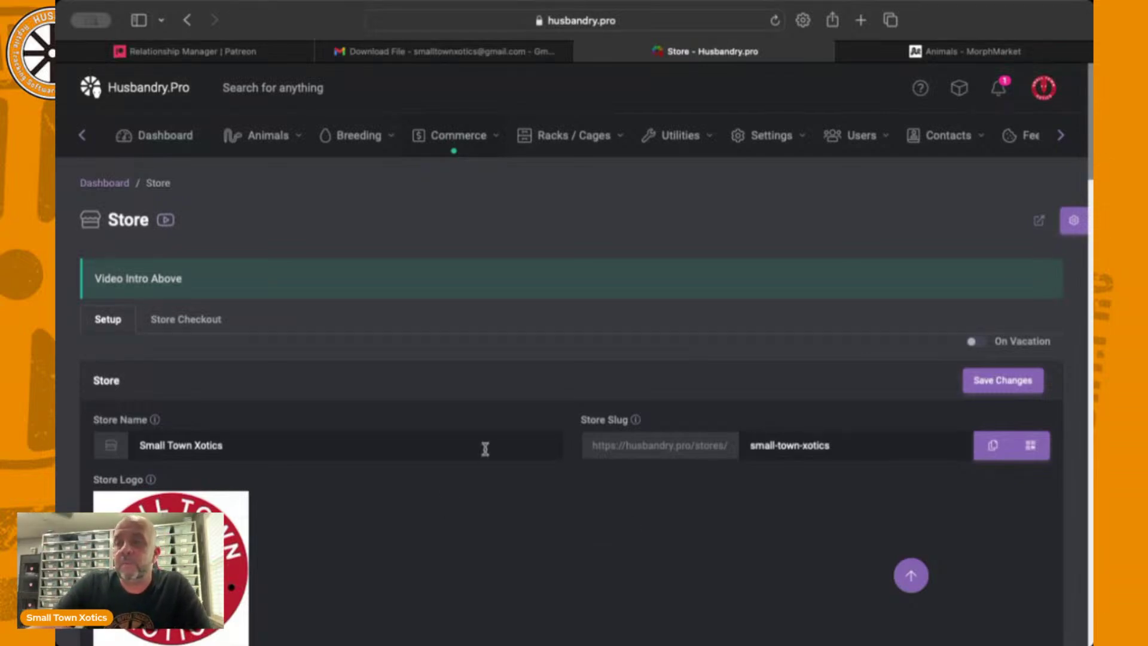
{"action": "scroll", "coordinate": [479, 454], "scroll_direction": "down", "scroll_amount": 3}
{"action": "scroll", "coordinate": [479, 454], "scroll_direction": "up", "scroll_amount": 3}
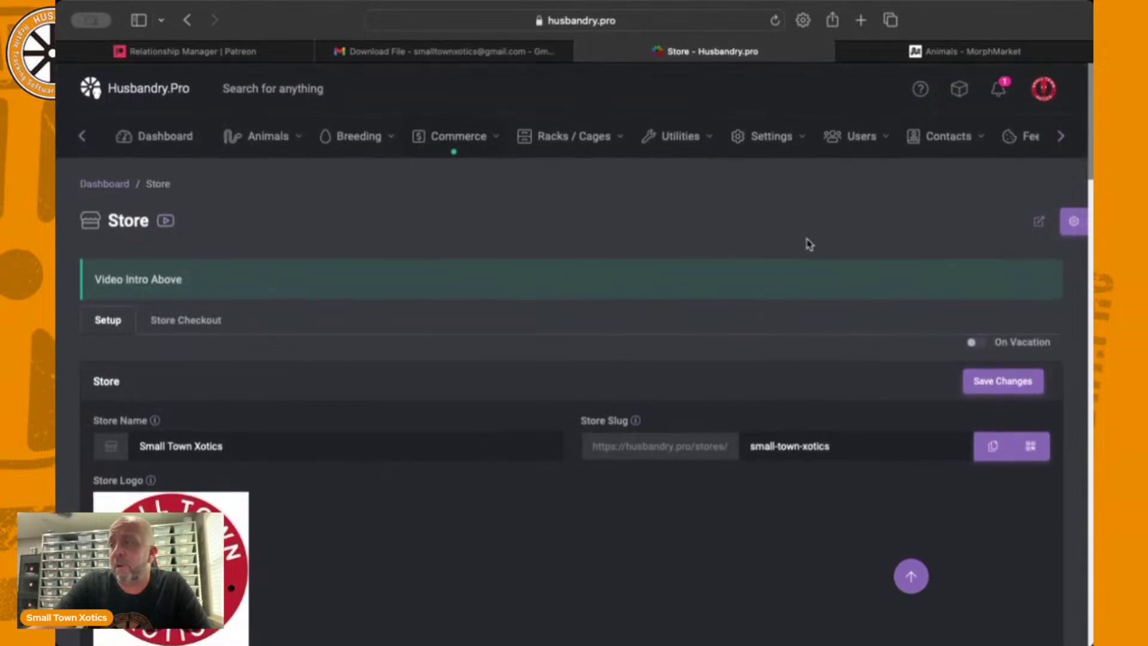
Switch to MorphMarket and look through the for-sale animals listed under My Animals
{"action": "left_click", "coordinate": [951, 53]}
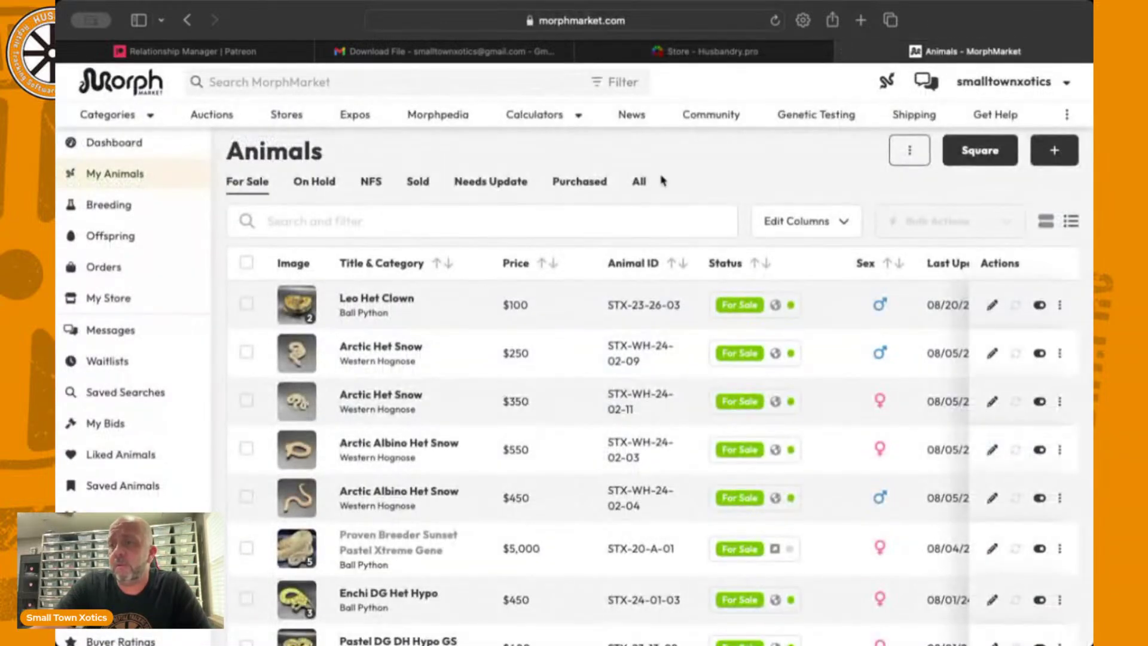
{"action": "scroll", "coordinate": [623, 289], "scroll_direction": "down", "scroll_amount": 5}
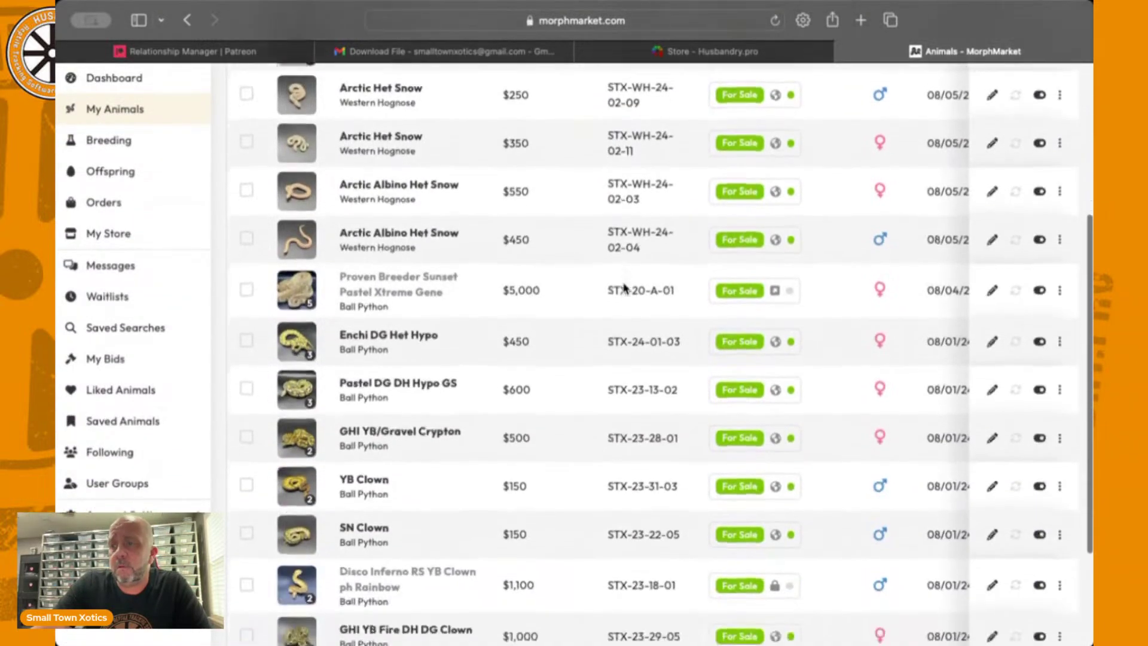
{"action": "scroll", "coordinate": [624, 288], "scroll_direction": "down", "scroll_amount": 3}
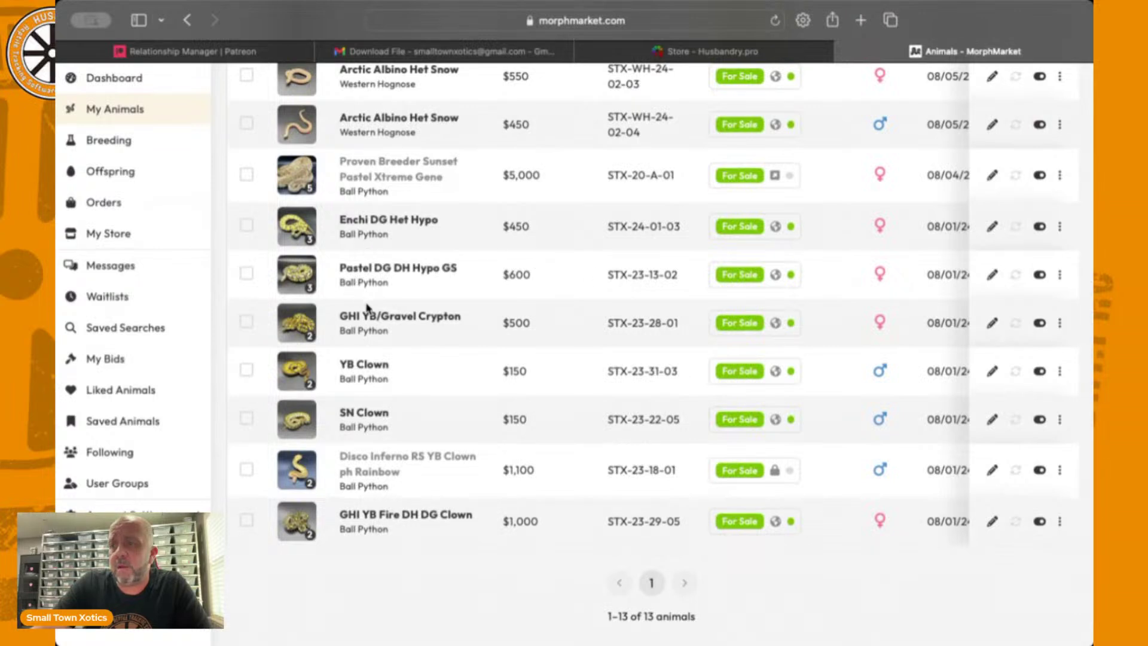
{"action": "scroll", "coordinate": [367, 308], "scroll_direction": "up", "scroll_amount": 7}
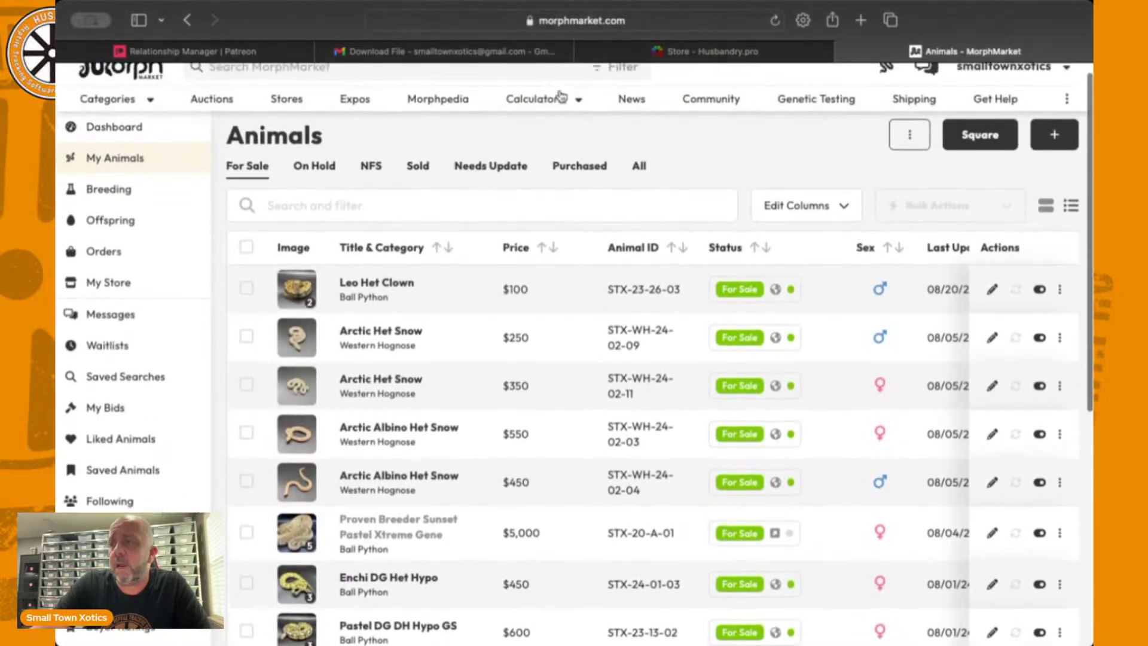
Return to the Husbandry.Pro Store page and visit the public storefront to view its store details, contact links and animal listings
{"action": "left_click", "coordinate": [681, 52]}
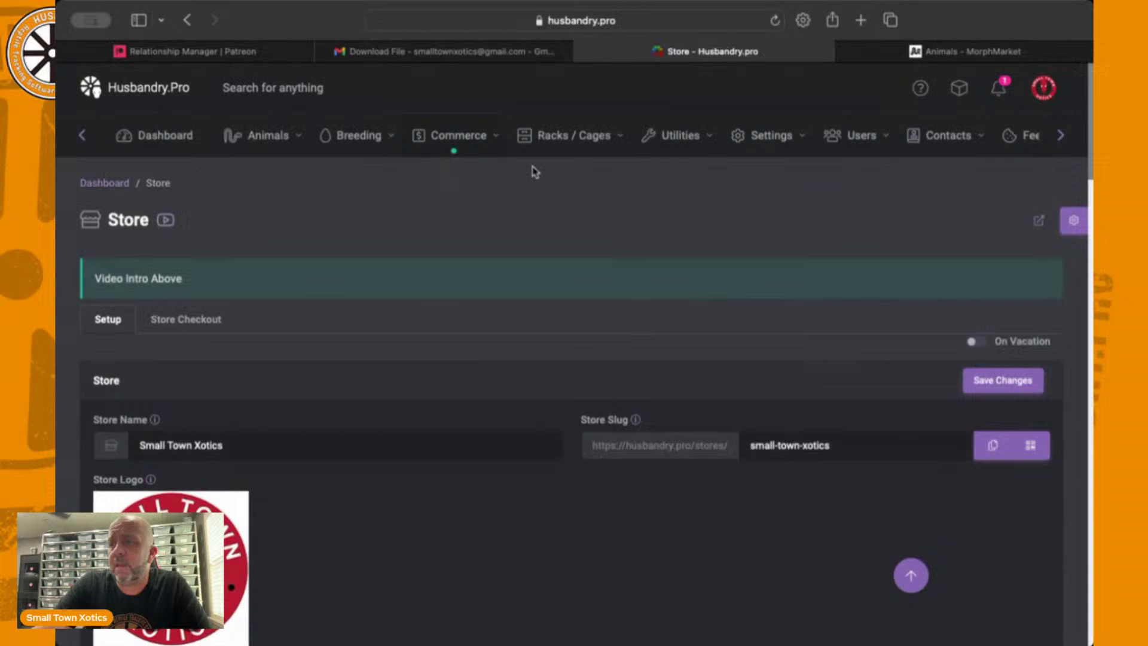
{"action": "mouse_move", "coordinate": [484, 137]}
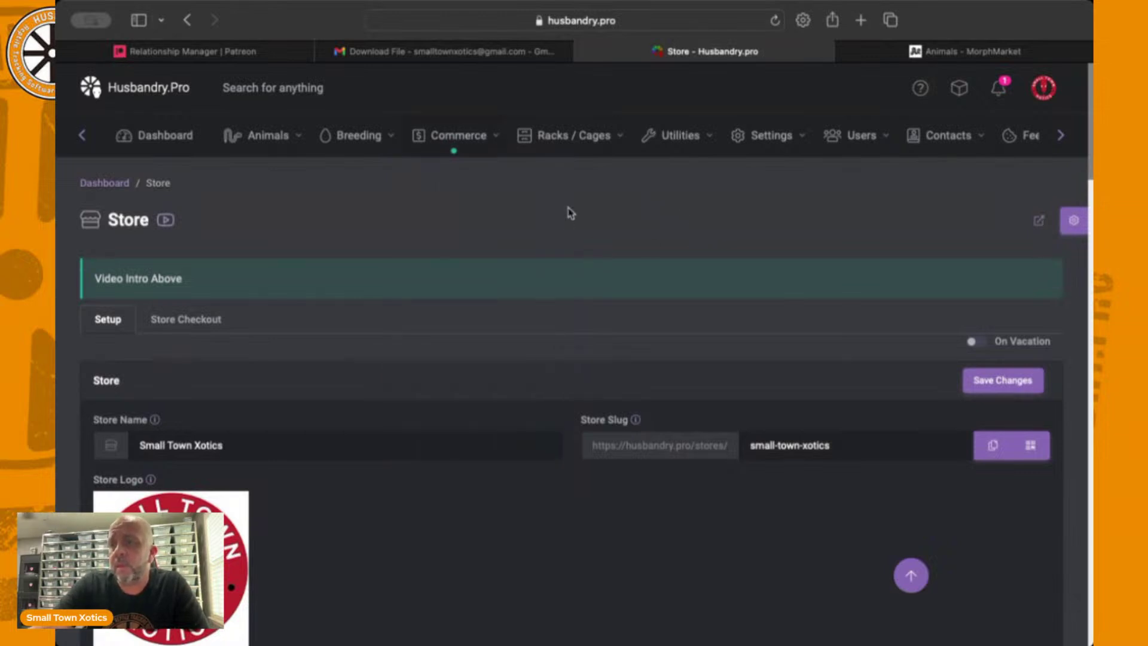
{"action": "left_click", "coordinate": [1041, 222]}
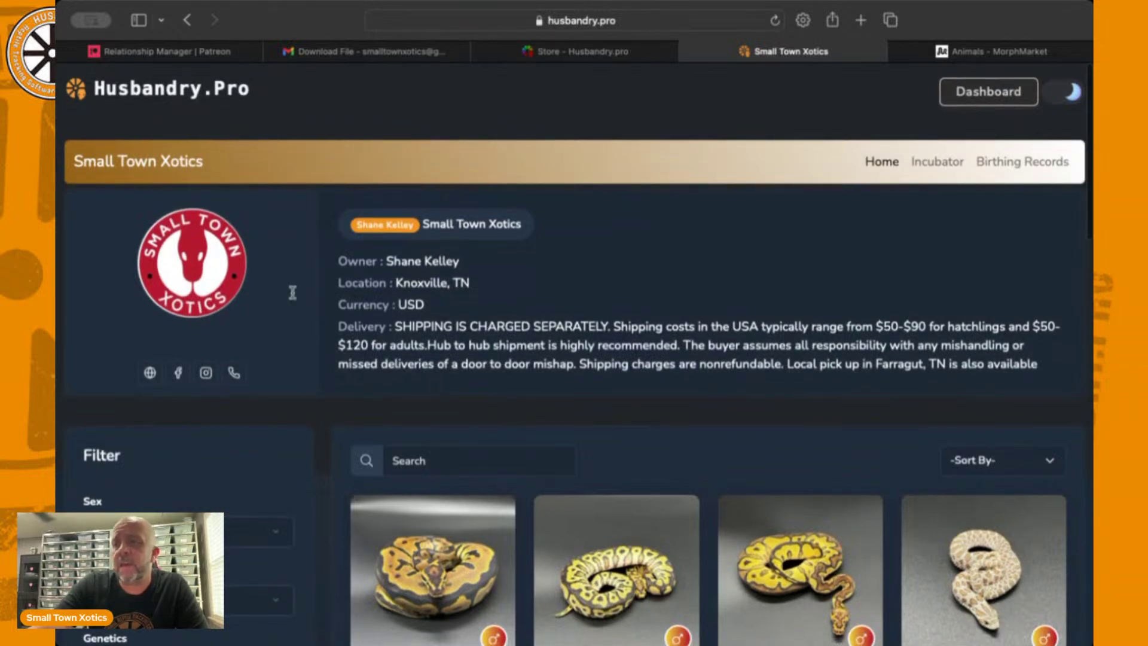
{"action": "scroll", "coordinate": [329, 348], "scroll_direction": "down", "scroll_amount": 2}
{"action": "scroll", "coordinate": [332, 350], "scroll_direction": "down", "scroll_amount": 1}
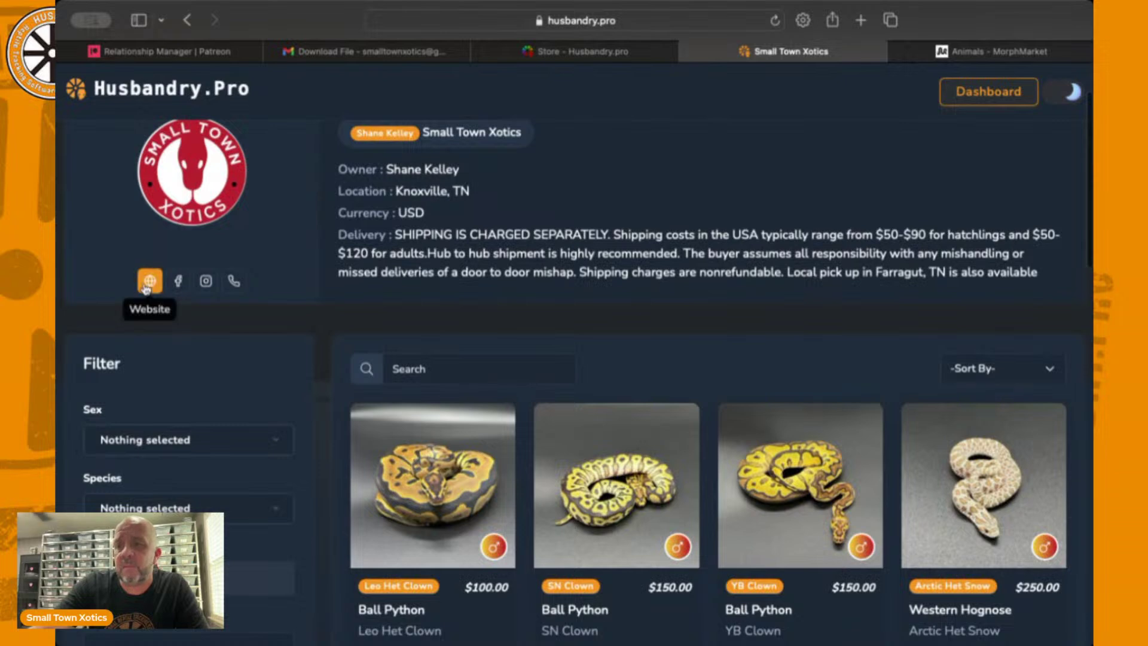
Compare the contact and social link fields in the store setup with the details shown on the public storefront
{"action": "left_click", "coordinate": [590, 52]}
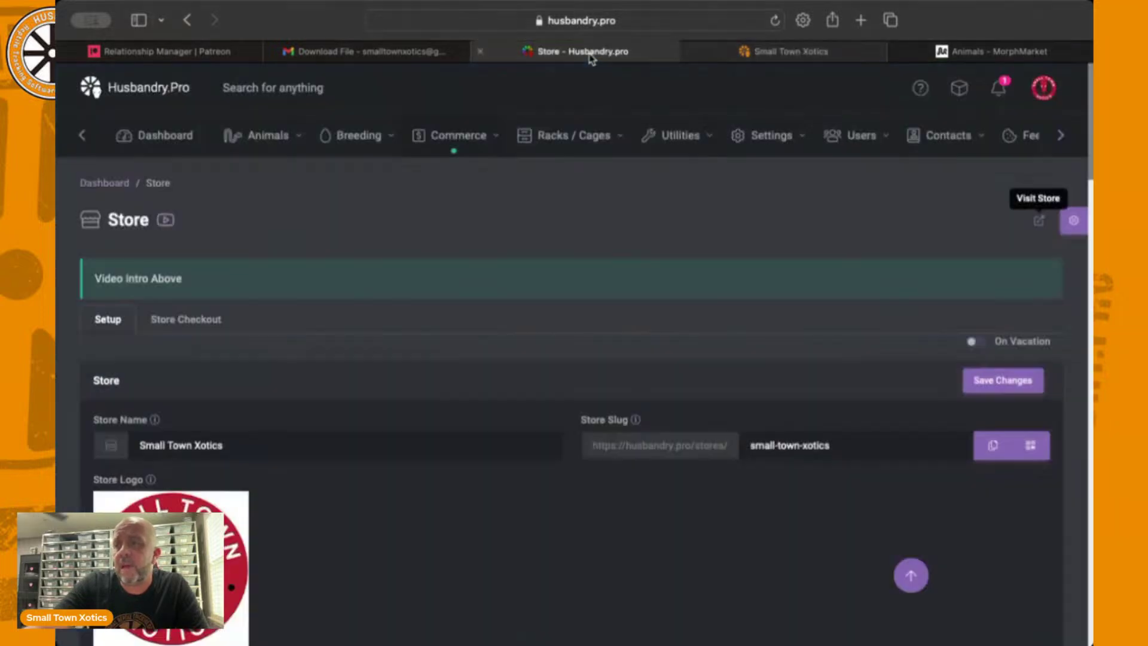
{"action": "scroll", "coordinate": [401, 412], "scroll_direction": "down", "scroll_amount": 6}
{"action": "scroll", "coordinate": [401, 413], "scroll_direction": "down", "scroll_amount": 5}
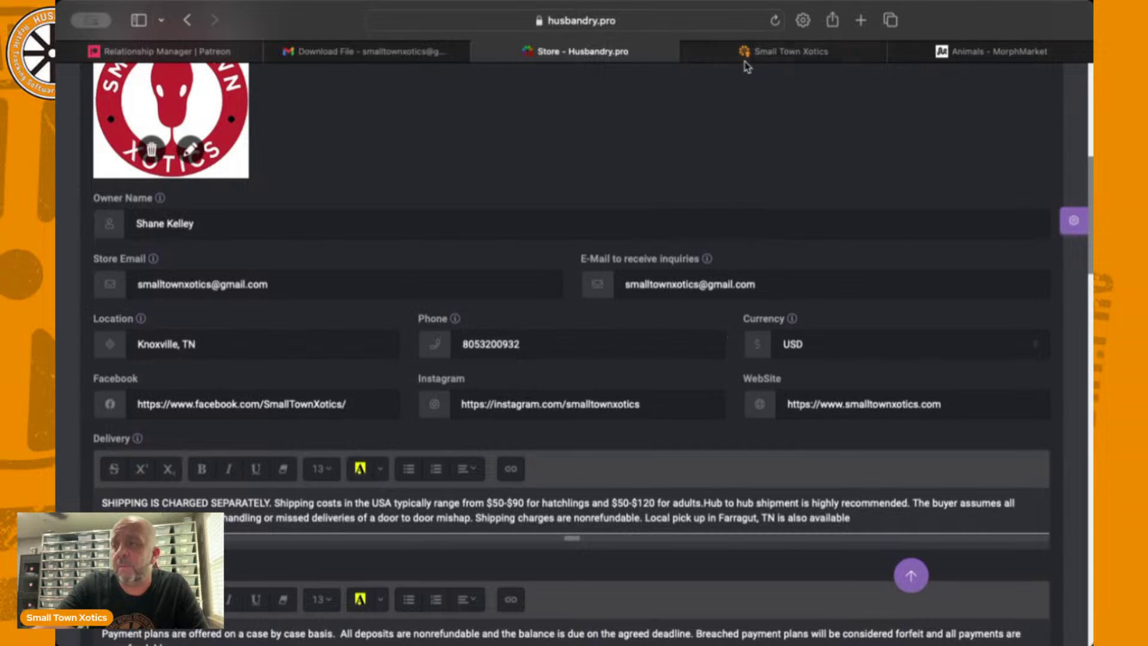
{"action": "left_click", "coordinate": [771, 55]}
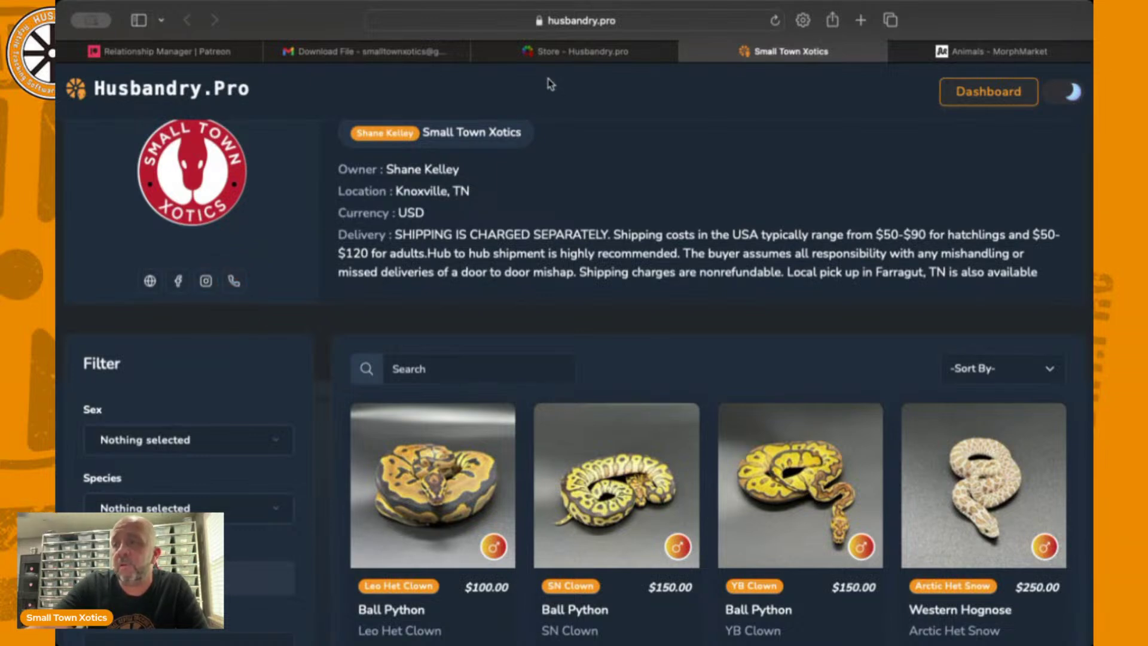
{"action": "left_click", "coordinate": [560, 52]}
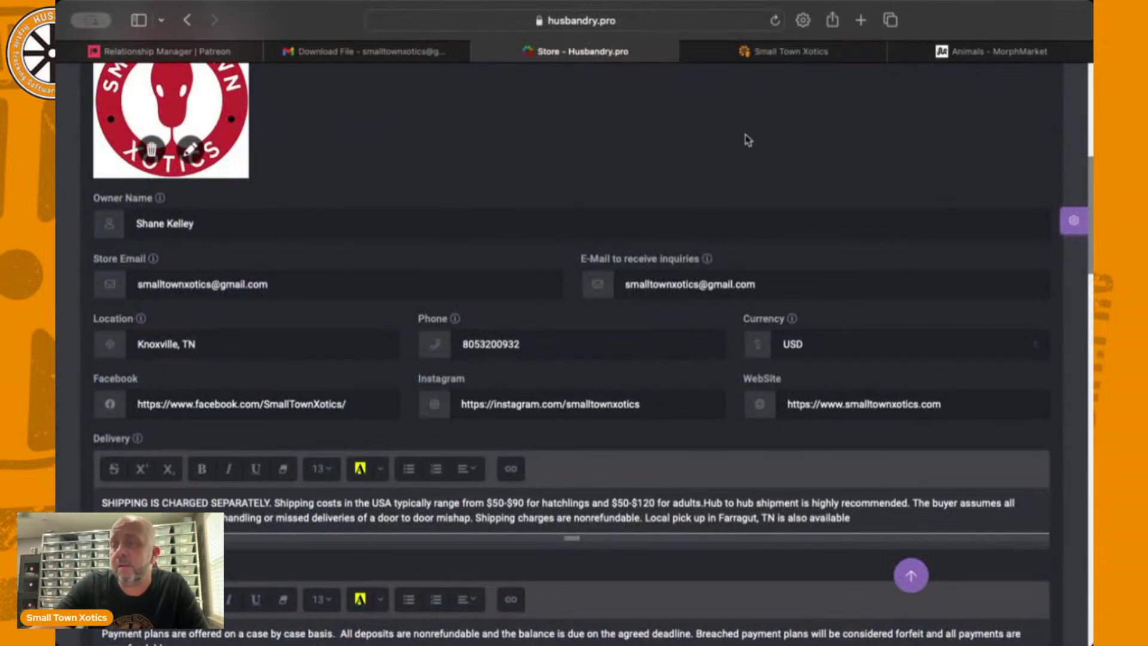
Return to the public Small Town Xotics storefront and review its store details, delivery terms and animal listings
{"action": "left_click", "coordinate": [778, 53]}
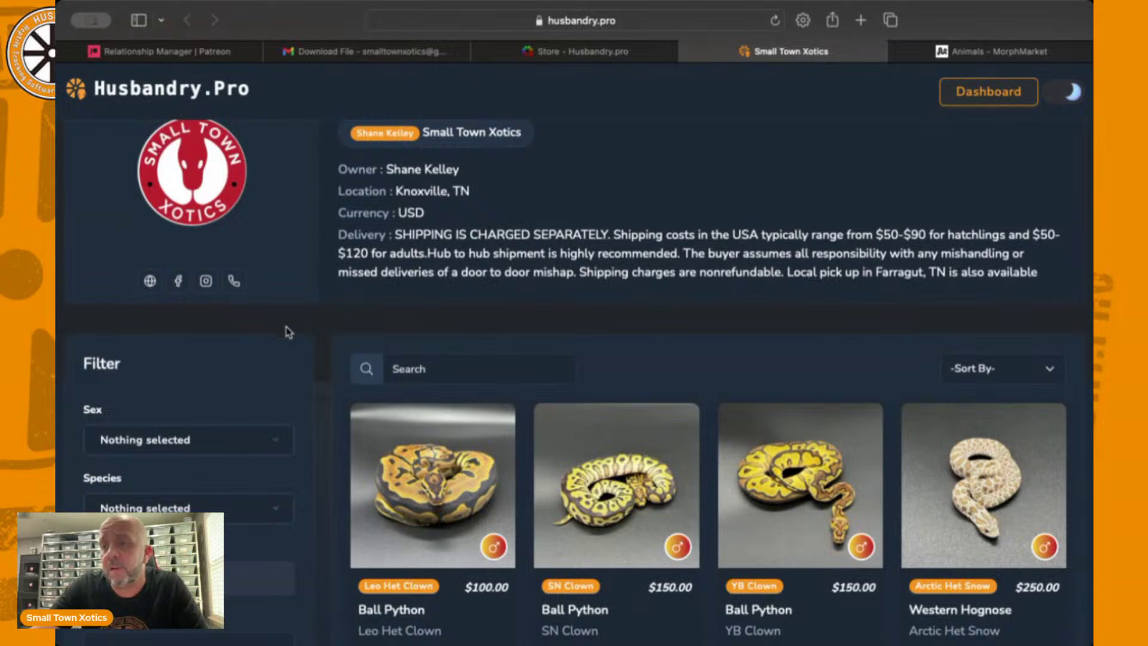
{"action": "scroll", "coordinate": [287, 333], "scroll_direction": "down", "scroll_amount": 1}
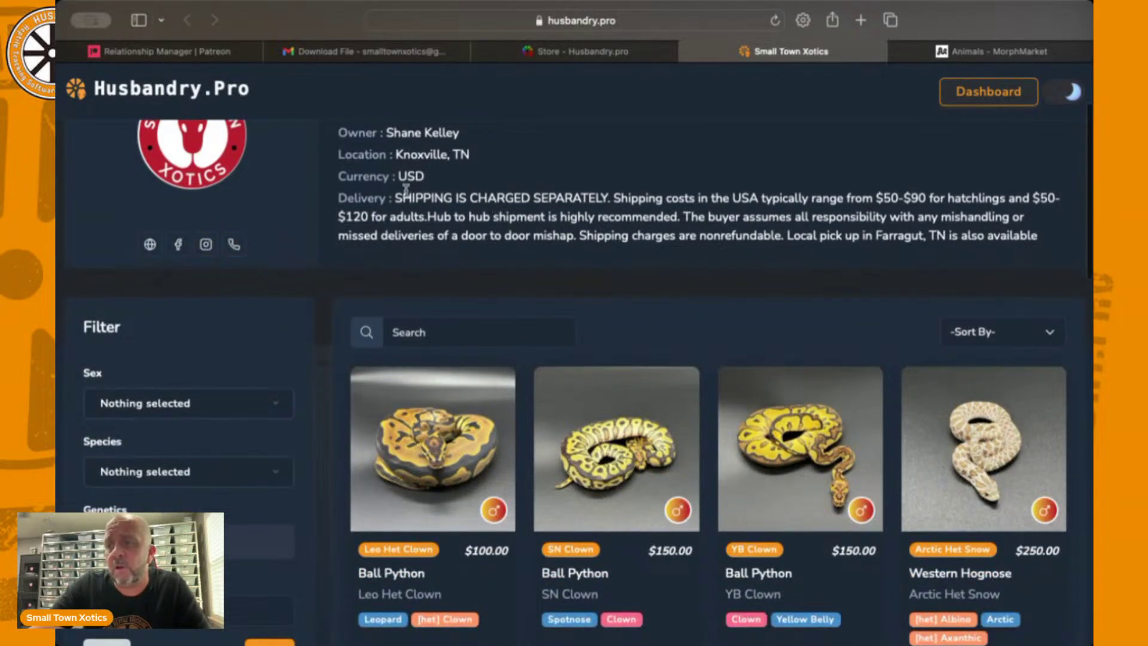
{"action": "scroll", "coordinate": [392, 210], "scroll_direction": "down", "scroll_amount": 1}
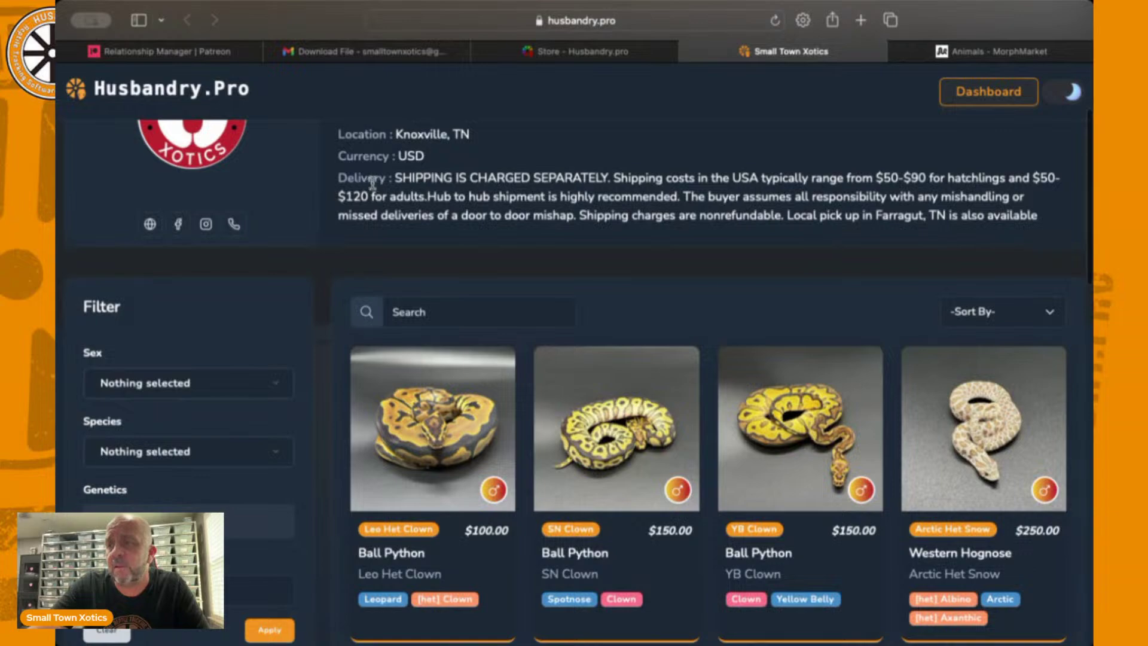
{"action": "scroll", "coordinate": [367, 182], "scroll_direction": "up", "scroll_amount": 3}
{"action": "scroll", "coordinate": [364, 181], "scroll_direction": "down", "scroll_amount": 15}
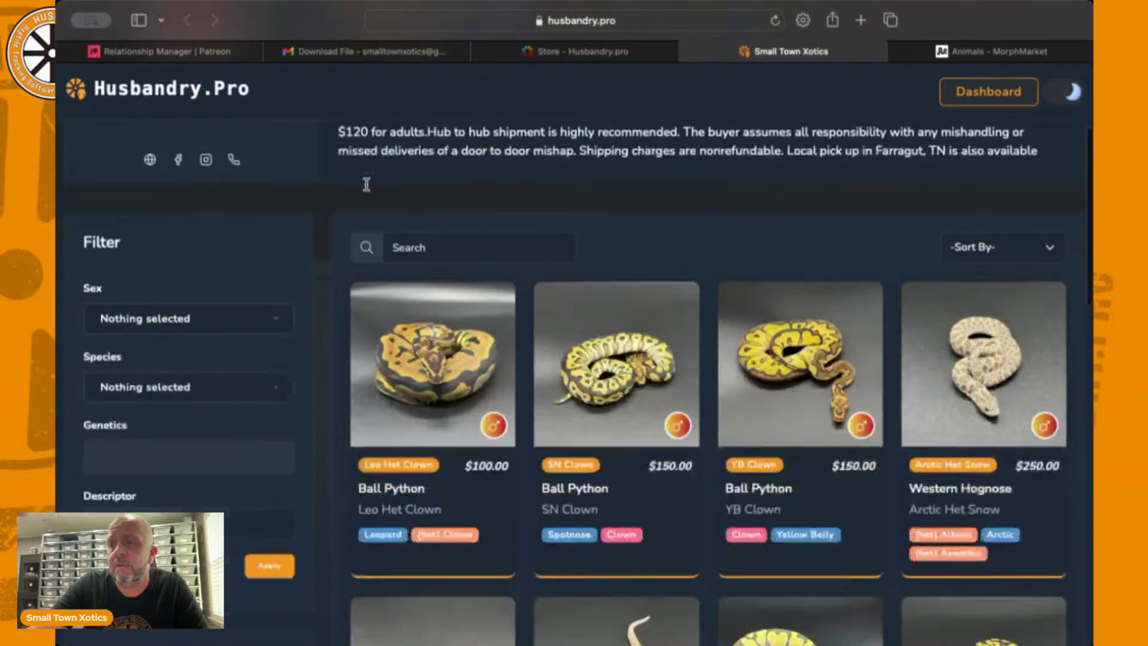
{"action": "scroll", "coordinate": [368, 191], "scroll_direction": "down", "scroll_amount": 3}
{"action": "scroll", "coordinate": [369, 191], "scroll_direction": "up", "scroll_amount": 15}
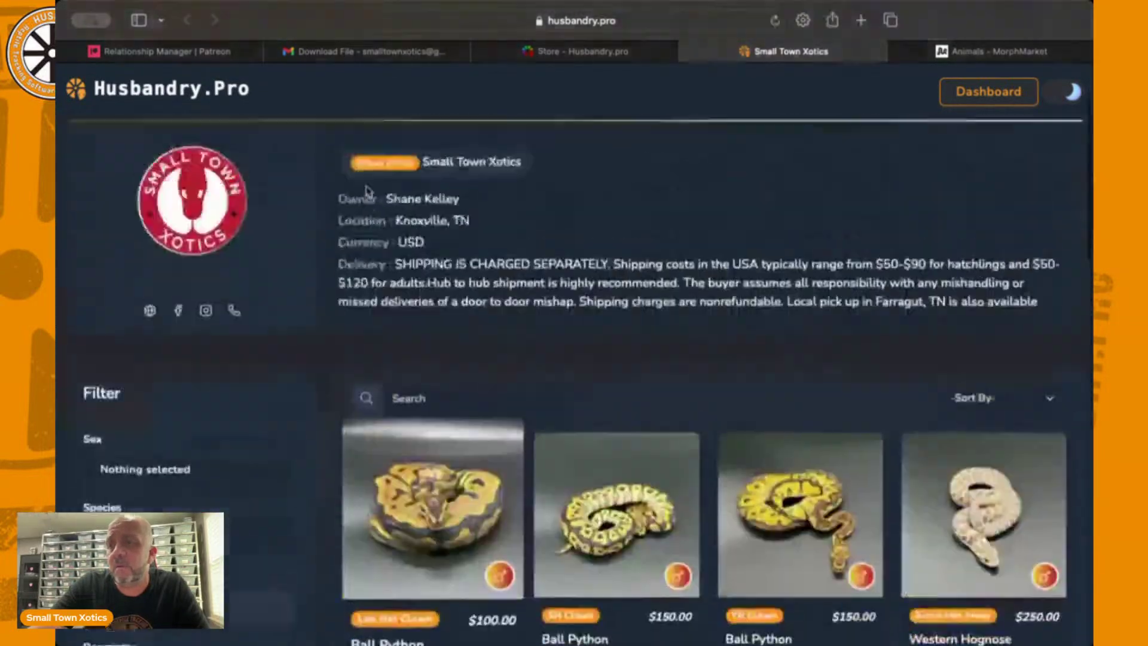
{"action": "scroll", "coordinate": [209, 434], "scroll_direction": "down", "scroll_amount": 8}
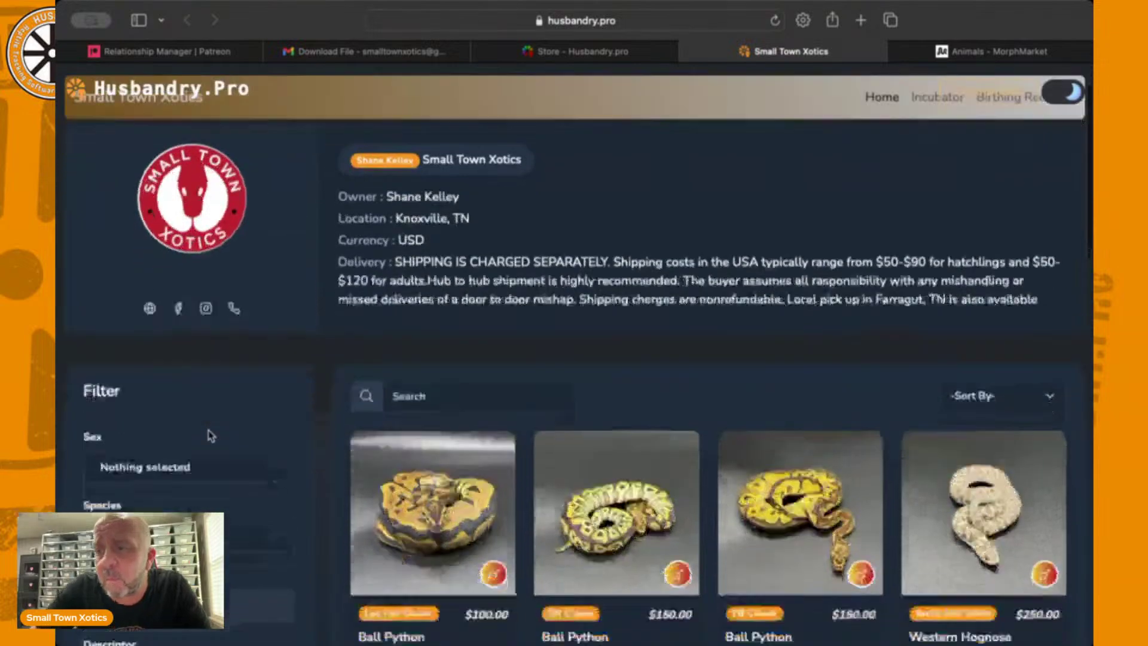
{"action": "scroll", "coordinate": [210, 435], "scroll_direction": "down", "scroll_amount": 4}
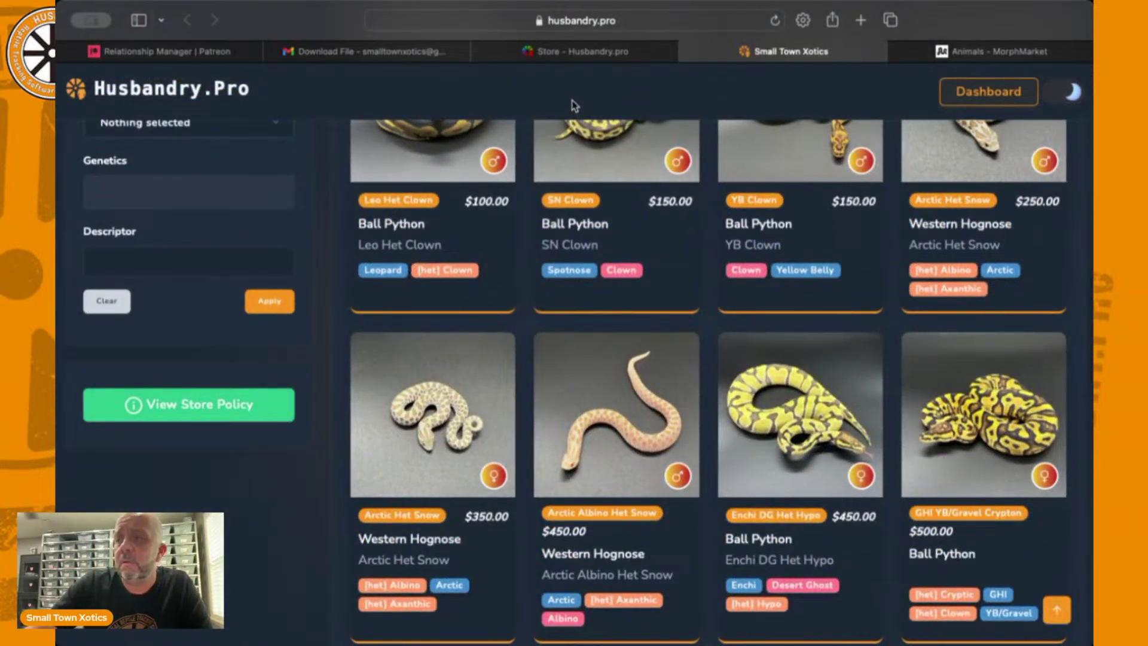
Switch back to the store setup and review the Delivery and Store Policy text
{"action": "left_click", "coordinate": [561, 54]}
{"action": "scroll", "coordinate": [453, 508], "scroll_direction": "down", "scroll_amount": 6}
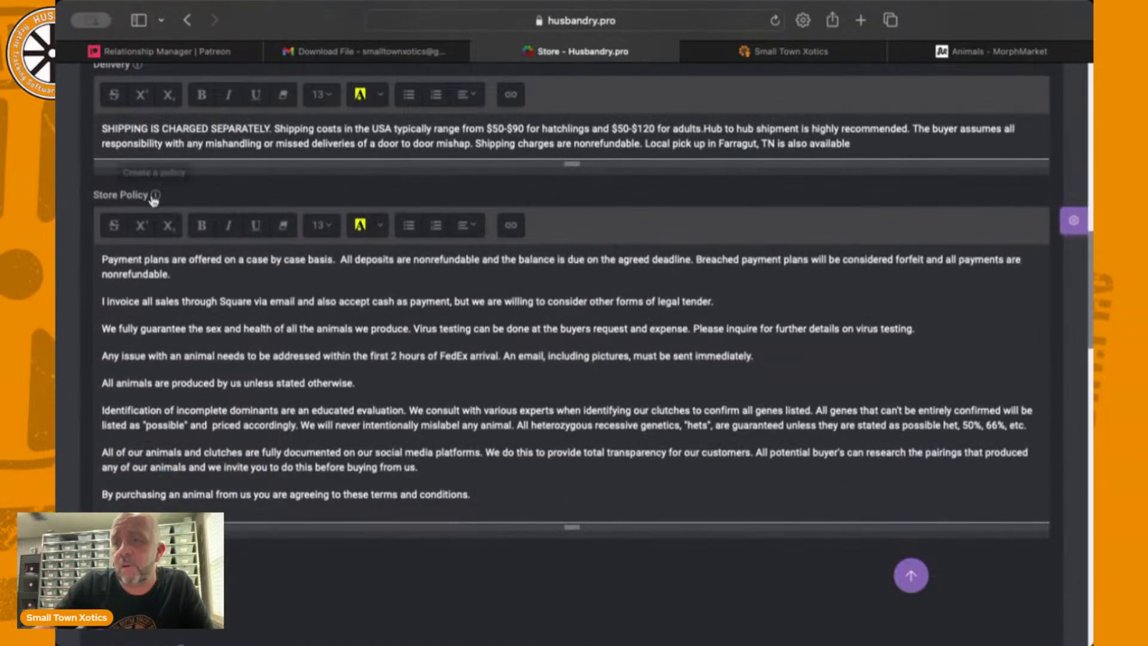
{"action": "scroll", "coordinate": [451, 437], "scroll_direction": "up", "scroll_amount": 1}
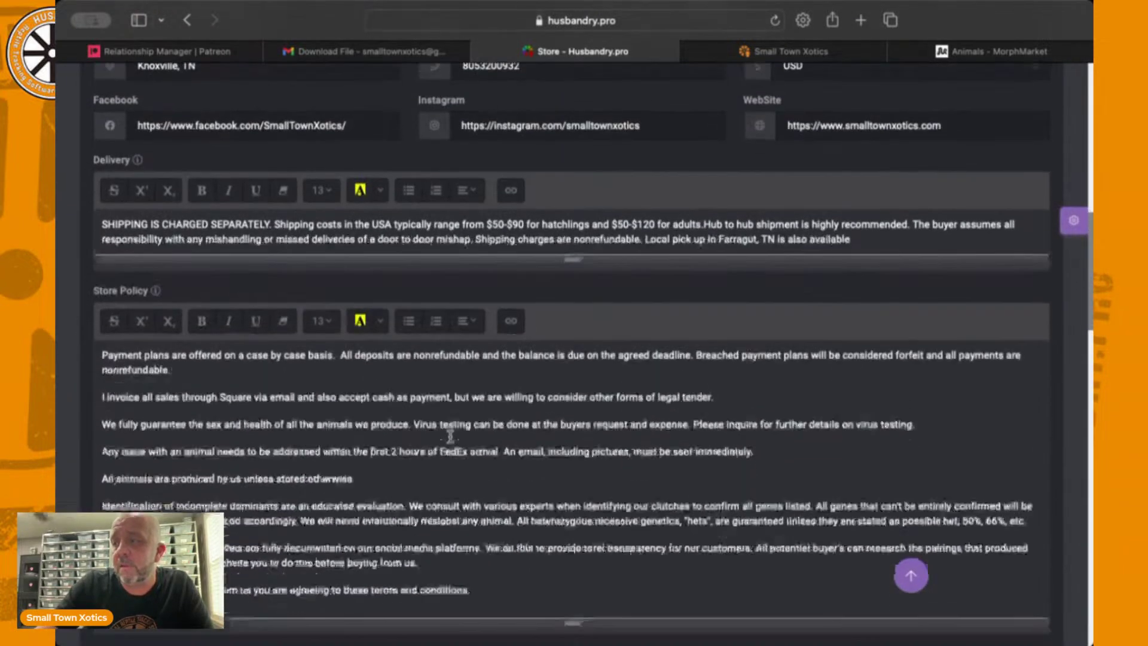
{"action": "scroll", "coordinate": [451, 436], "scroll_direction": "down", "scroll_amount": 2}
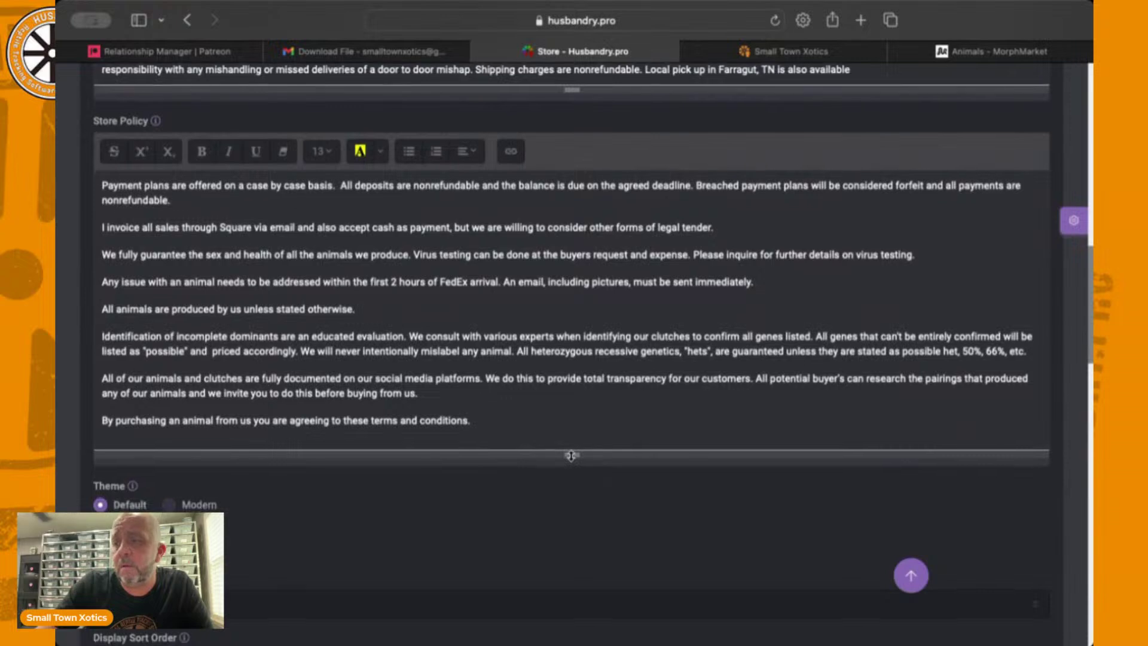
{"action": "mouse_move", "coordinate": [570, 457]}
{"action": "left_mouse_down"}
{"action": "mouse_move", "coordinate": [573, 525]}
{"action": "mouse_move", "coordinate": [573, 458]}
{"action": "left_mouse_up"}
{"action": "scroll", "coordinate": [540, 380], "scroll_direction": "up", "scroll_amount": 1}
{"action": "scroll", "coordinate": [539, 380], "scroll_direction": "down", "scroll_amount": 1}
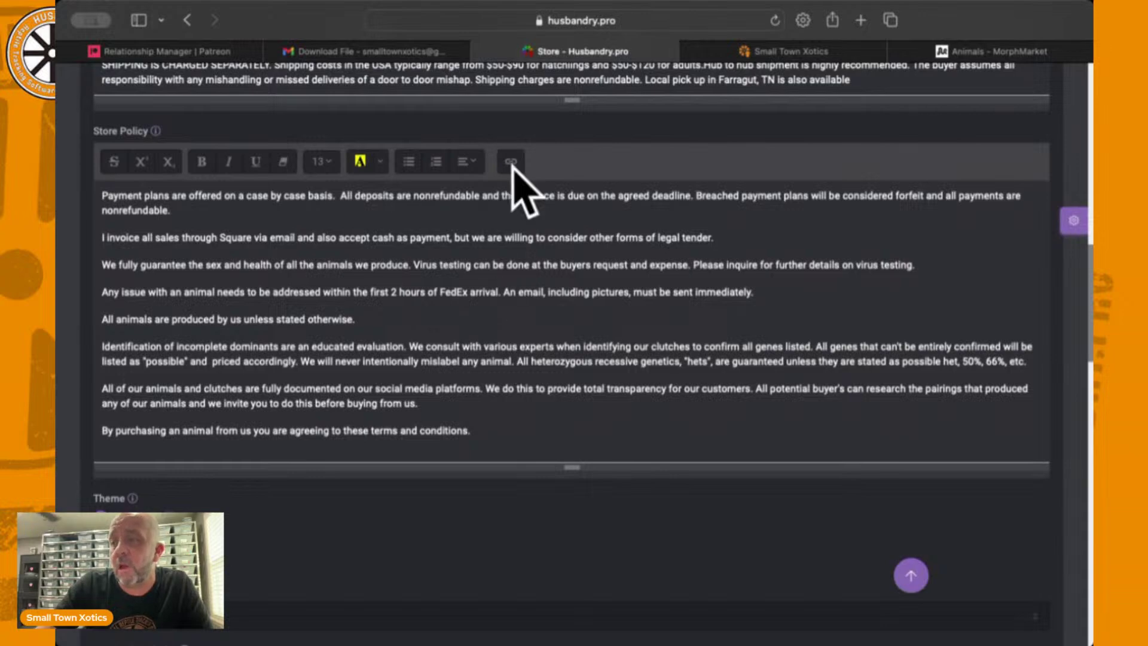
View the store policy on the public storefront, then close it
{"action": "left_click", "coordinate": [773, 53]}
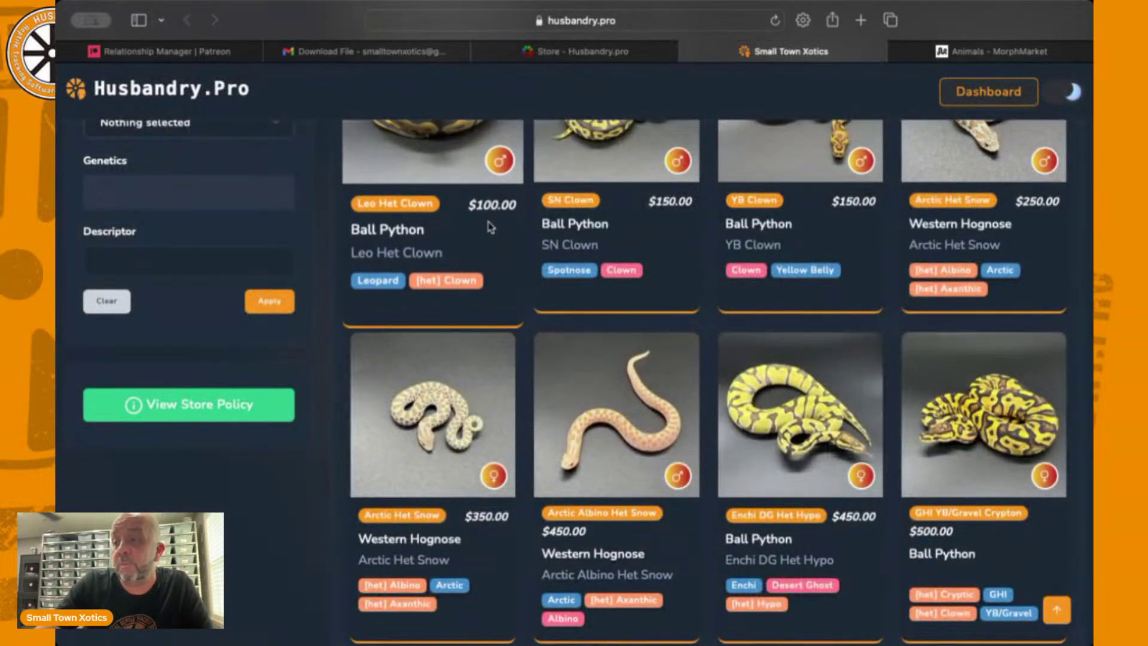
{"action": "scroll", "coordinate": [489, 230], "scroll_direction": "up", "scroll_amount": 5}
{"action": "scroll", "coordinate": [489, 231], "scroll_direction": "down", "scroll_amount": 5}
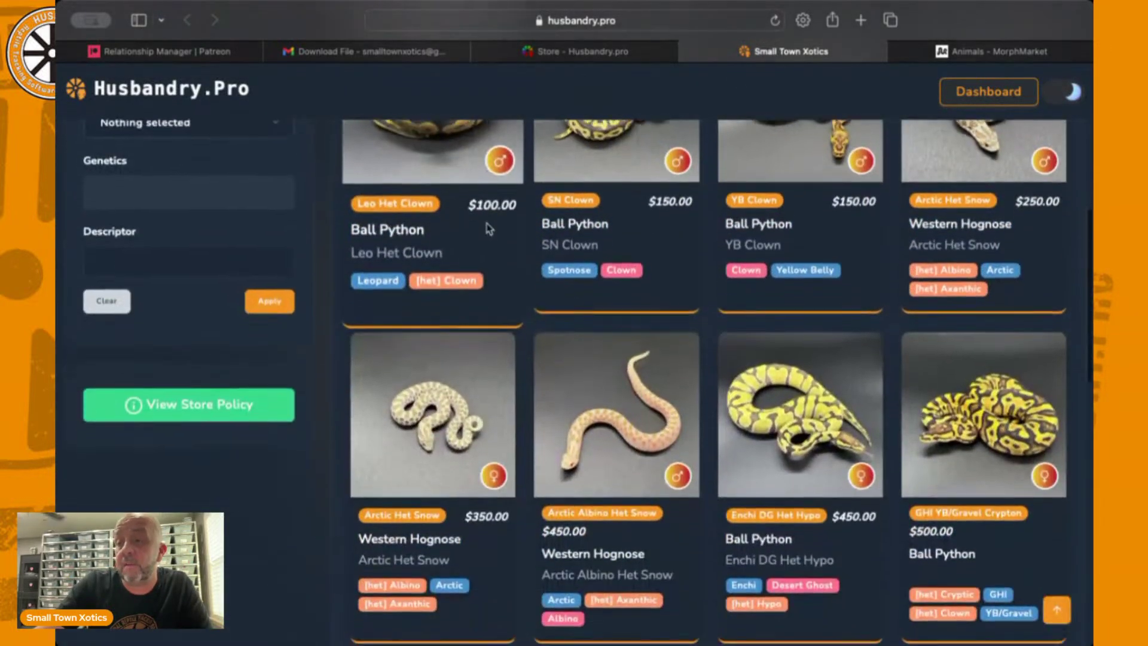
{"action": "scroll", "coordinate": [291, 389], "scroll_direction": "up", "scroll_amount": 8}
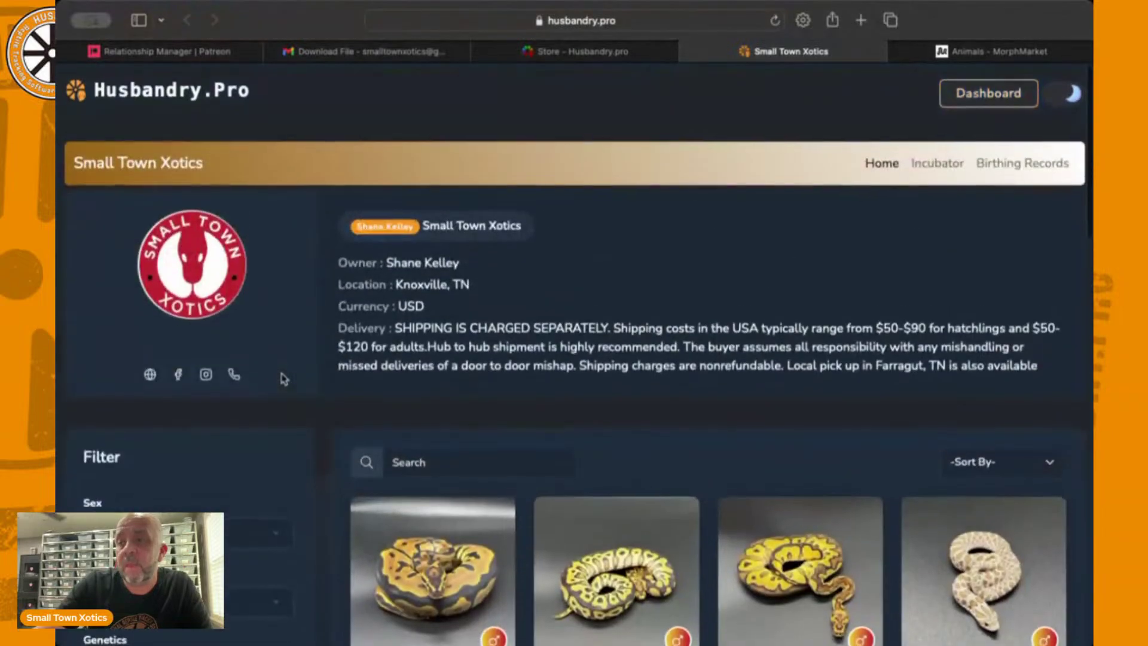
{"action": "scroll", "coordinate": [284, 379], "scroll_direction": "down", "scroll_amount": 2}
{"action": "scroll", "coordinate": [284, 379], "scroll_direction": "down", "scroll_amount": 4}
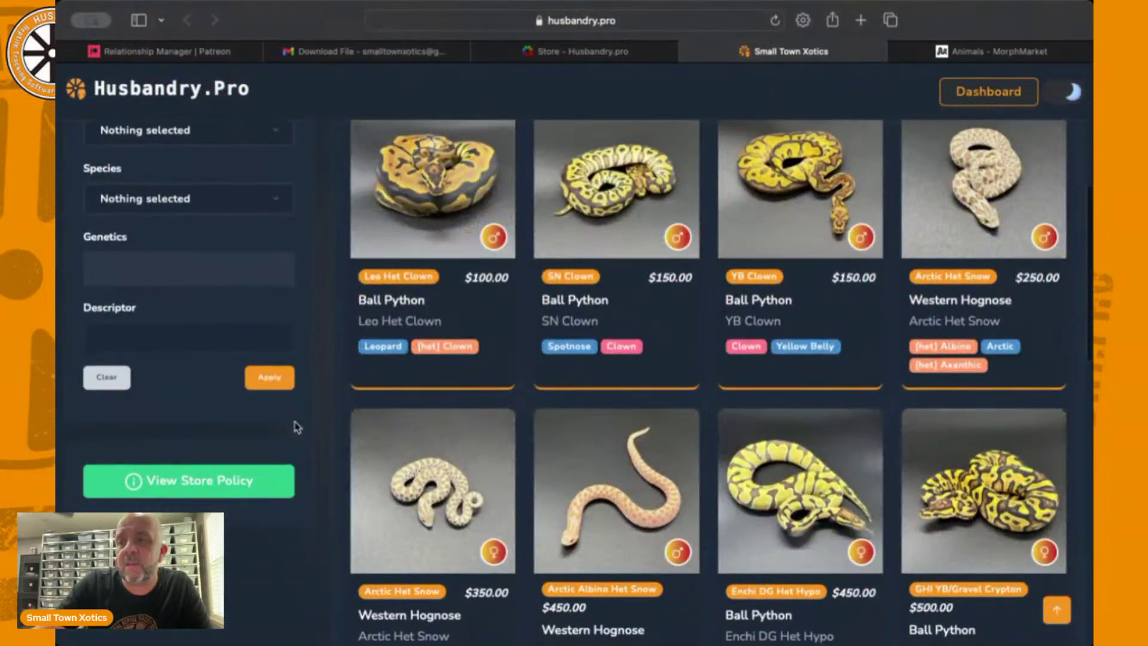
{"action": "left_click", "coordinate": [178, 481]}
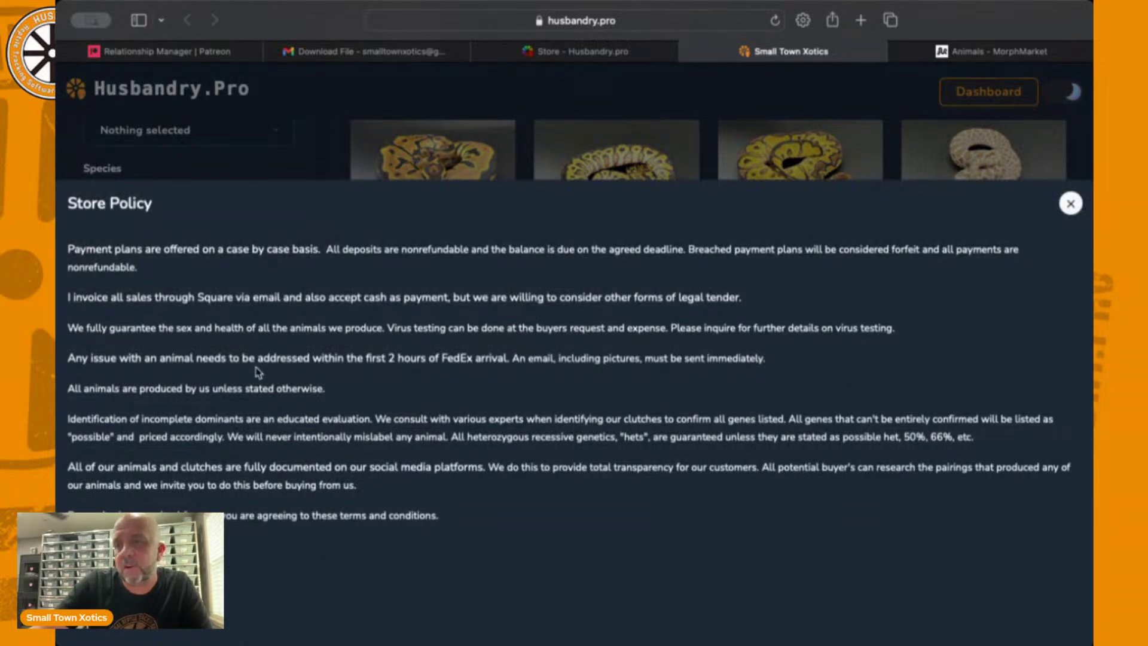
{"action": "left_click", "coordinate": [1068, 206]}
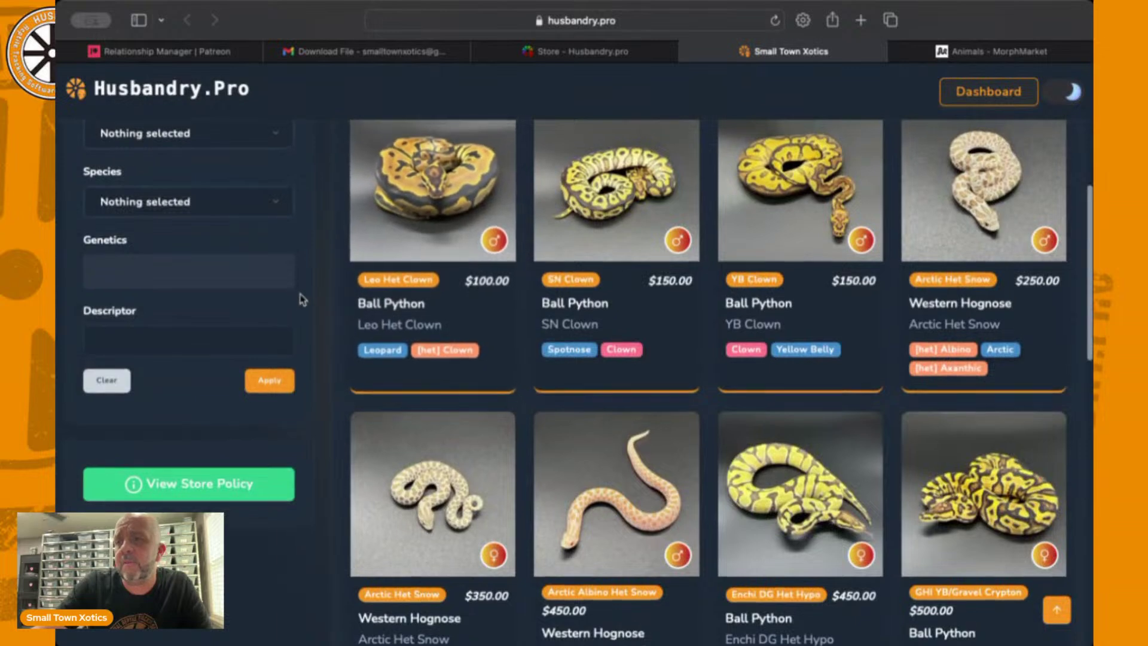
Open the $100 Leo Het Clown listing from the storefront and examine its animal details, parent info and purchase options
{"action": "scroll", "coordinate": [302, 299], "scroll_direction": "up", "scroll_amount": 10}
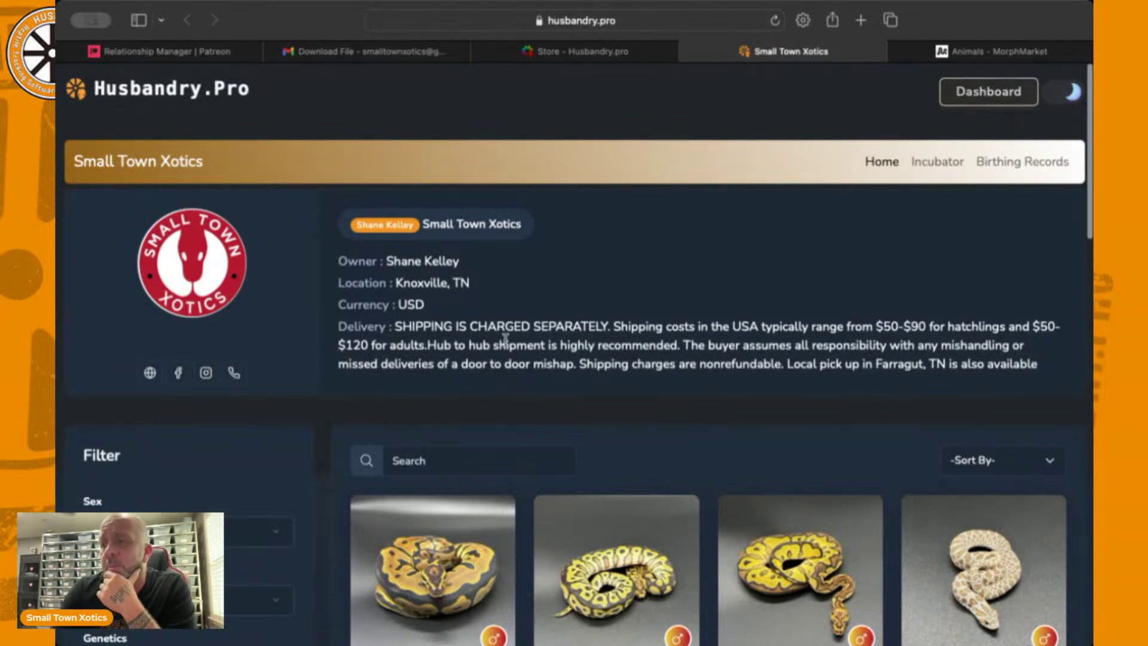
{"action": "scroll", "coordinate": [526, 395], "scroll_direction": "down", "scroll_amount": 5}
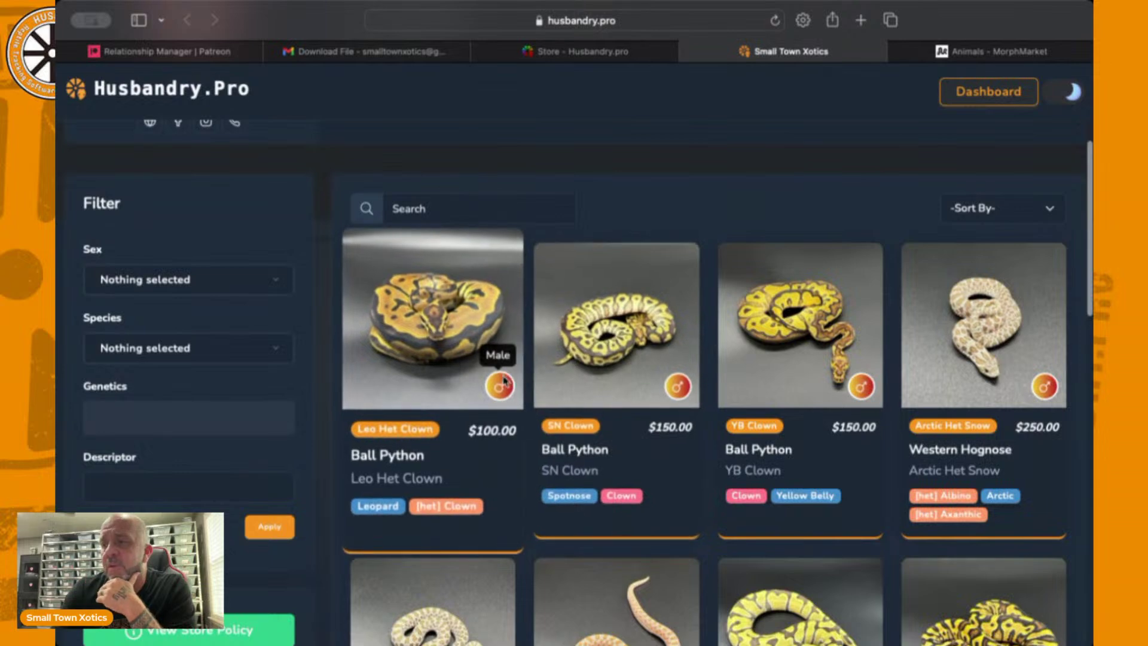
{"action": "scroll", "coordinate": [538, 418], "scroll_direction": "down", "scroll_amount": 1}
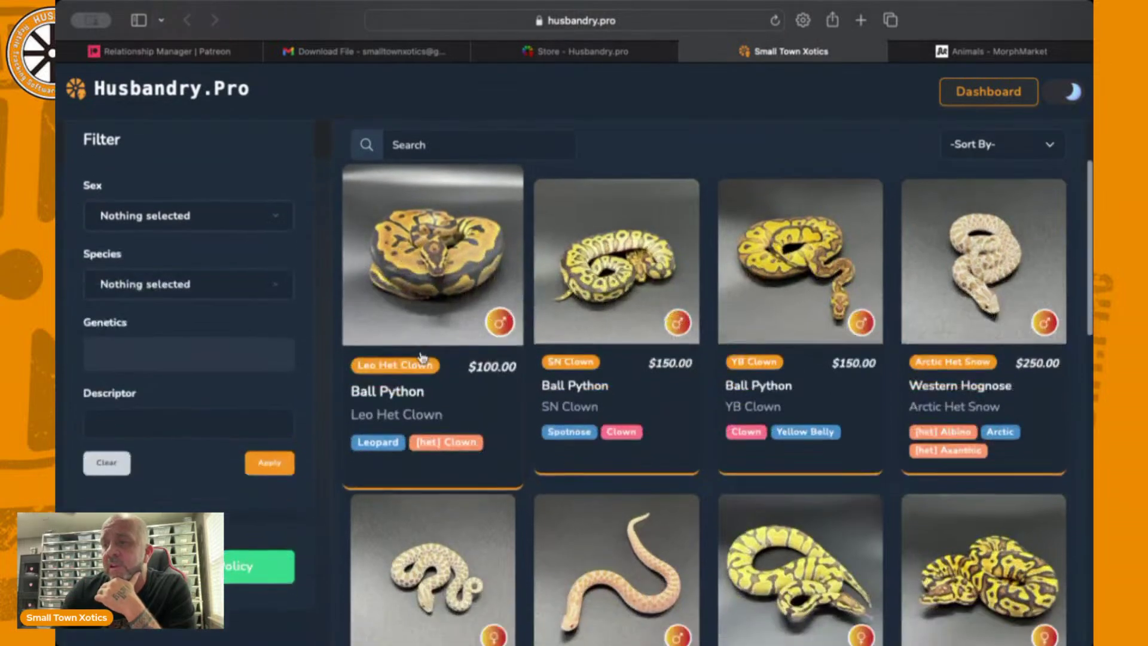
{"action": "scroll", "coordinate": [588, 449], "scroll_direction": "down", "scroll_amount": 1}
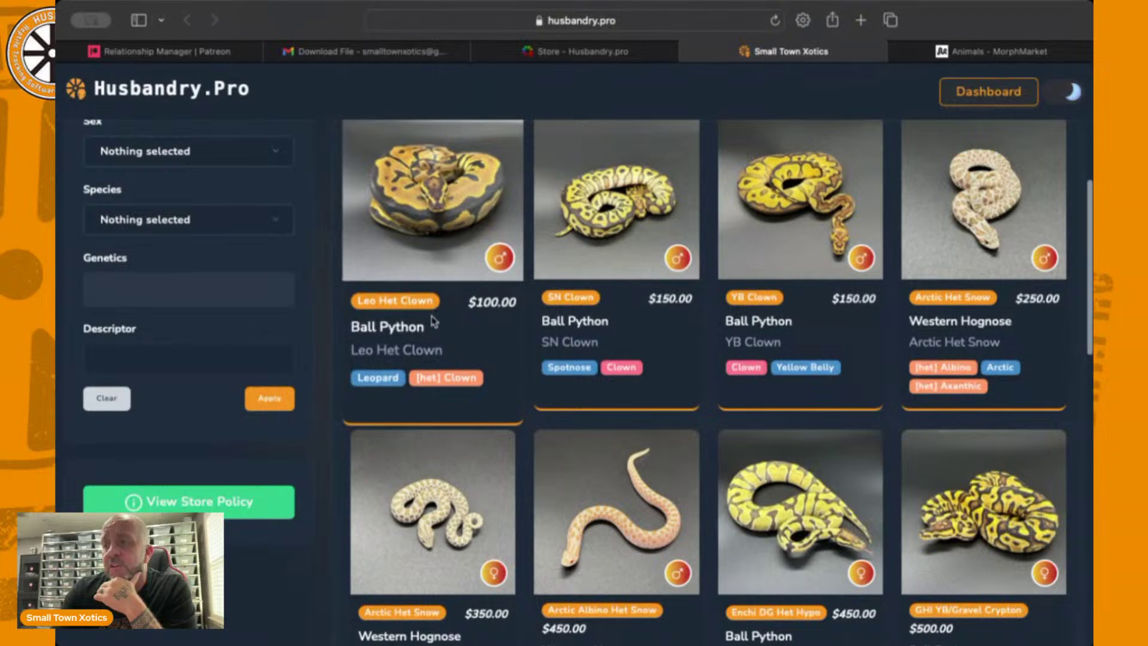
{"action": "left_click", "coordinate": [421, 221]}
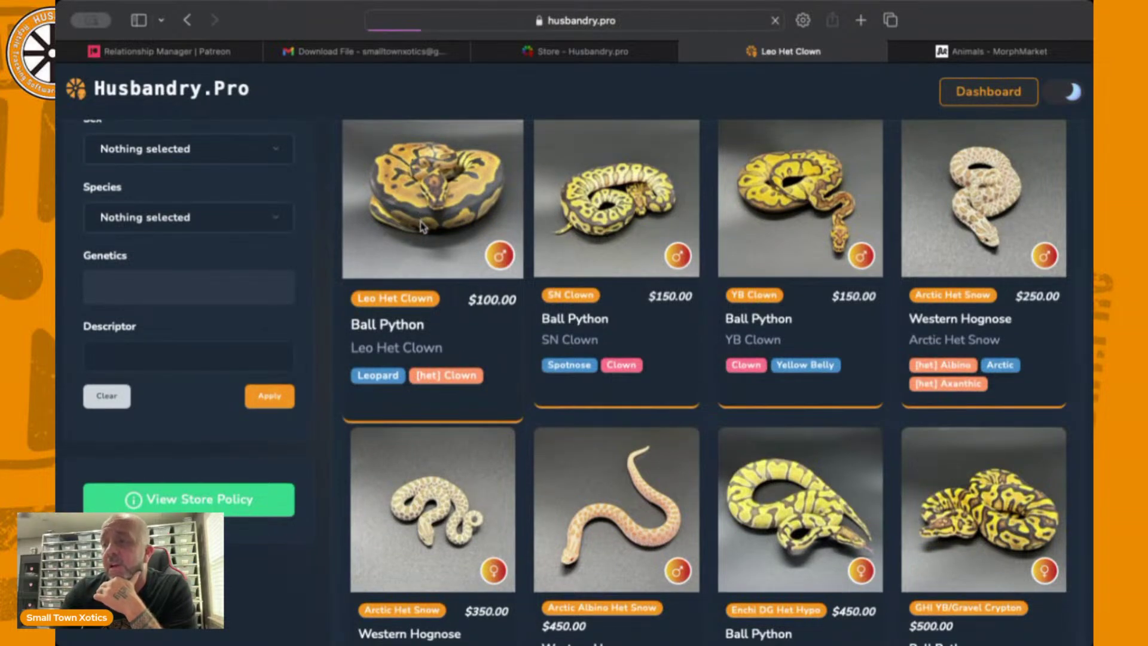
{"action": "scroll", "coordinate": [595, 379], "scroll_direction": "down", "scroll_amount": 5}
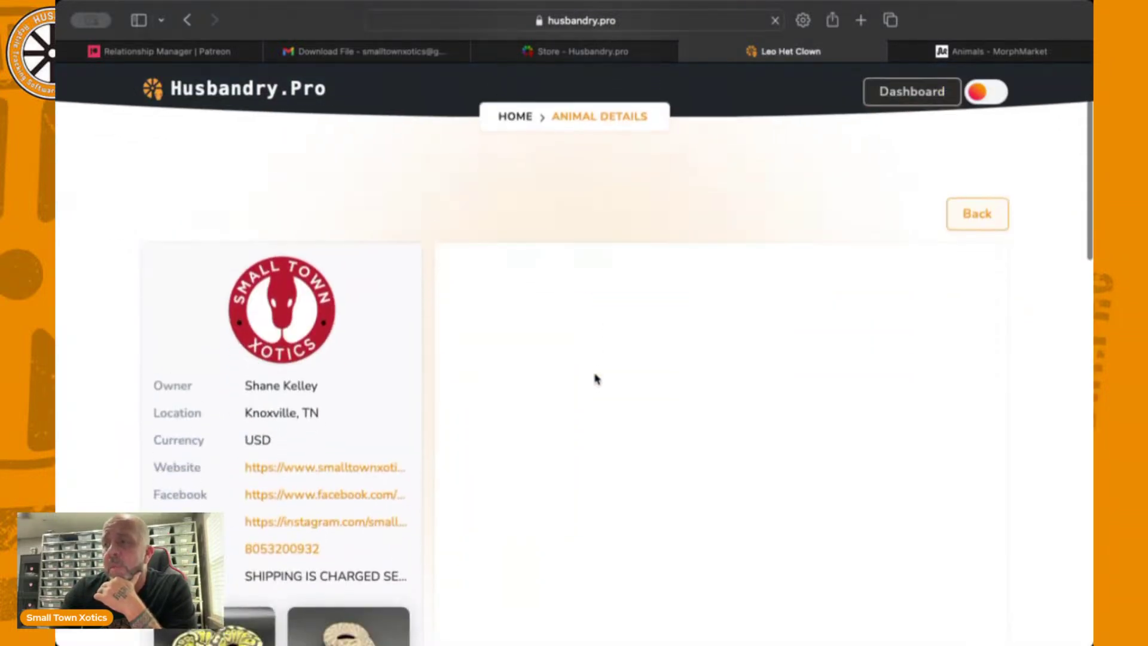
{"action": "scroll", "coordinate": [595, 378], "scroll_direction": "down", "scroll_amount": 7}
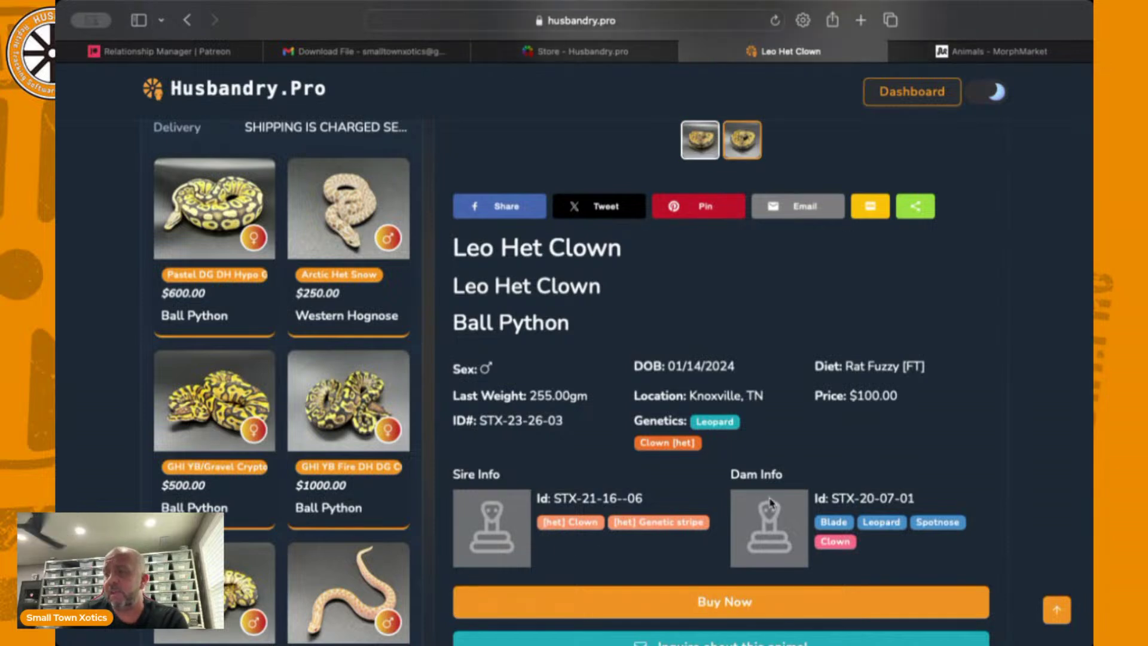
{"action": "scroll", "coordinate": [755, 507], "scroll_direction": "down", "scroll_amount": 5}
{"action": "scroll", "coordinate": [772, 503], "scroll_direction": "up", "scroll_amount": 2}
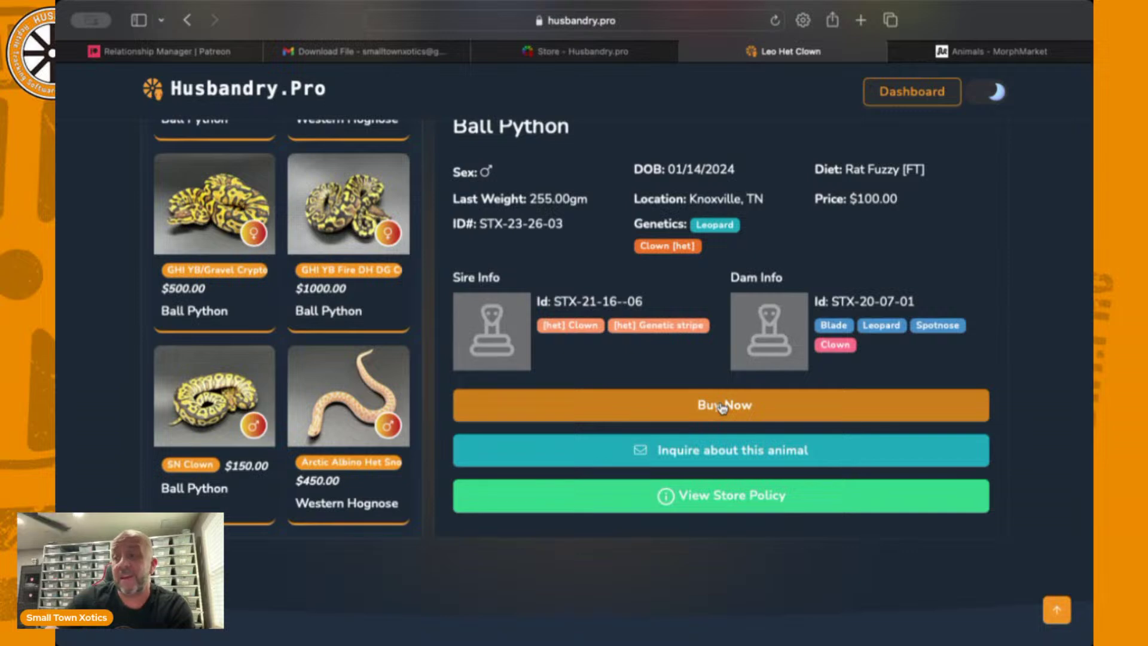
Start buying the Leo Het Clown and review the checkout's billing, delivery method, shipping and payment sections without filling them in
{"action": "left_click", "coordinate": [722, 407]}
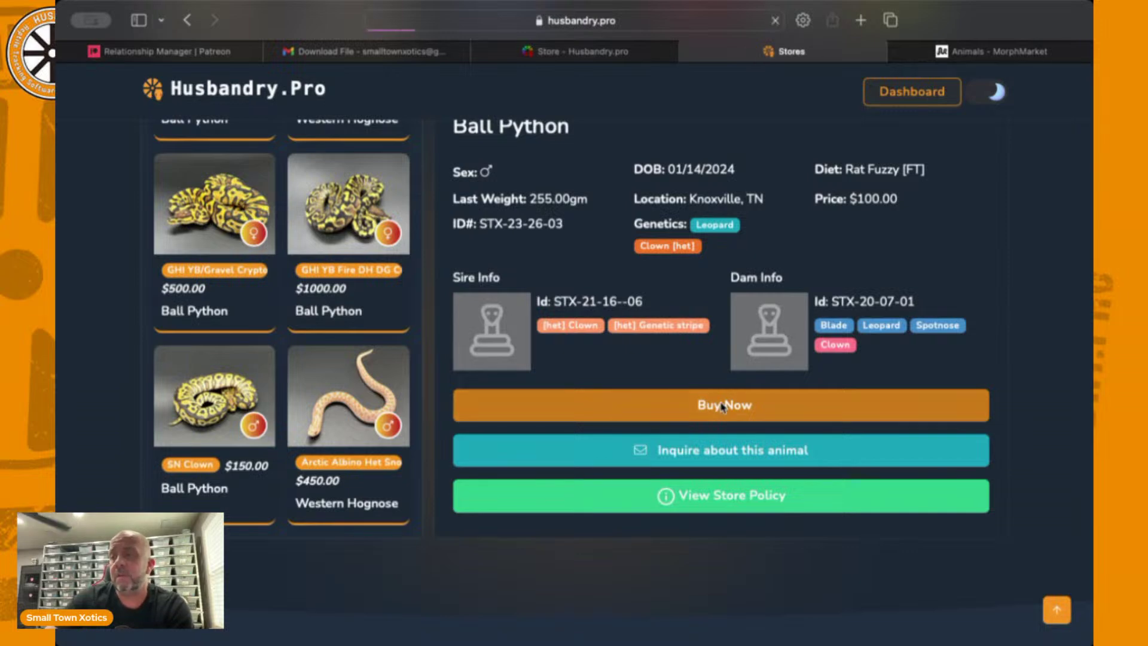
{"action": "scroll", "coordinate": [574, 371], "scroll_direction": "down", "scroll_amount": 9}
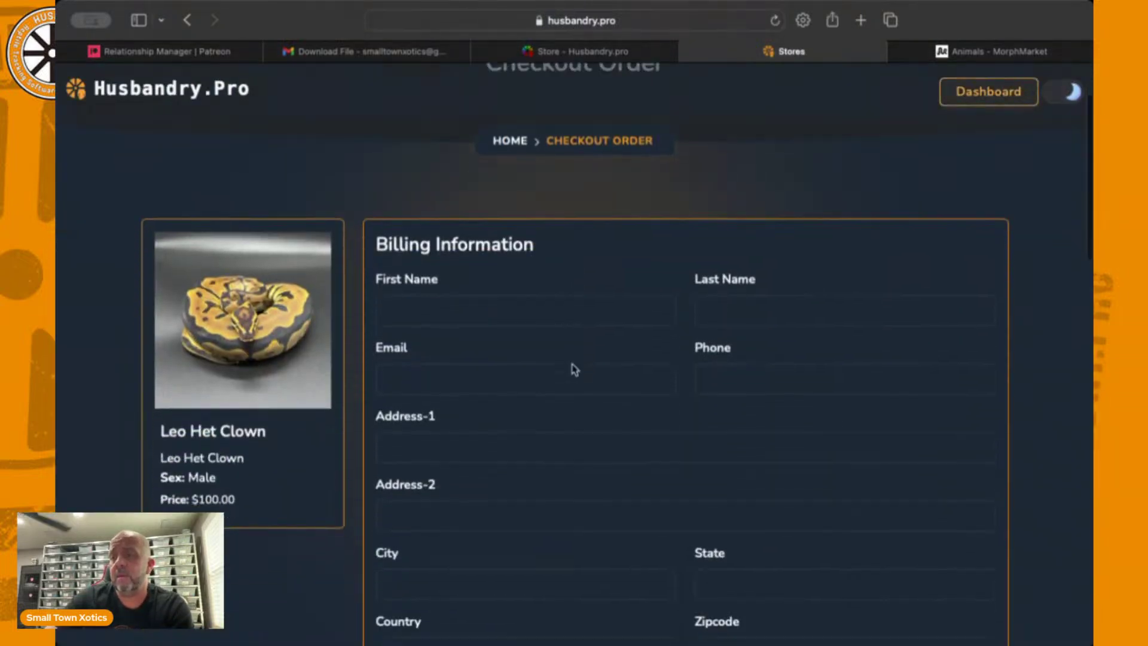
{"action": "scroll", "coordinate": [574, 368], "scroll_direction": "down", "scroll_amount": 1}
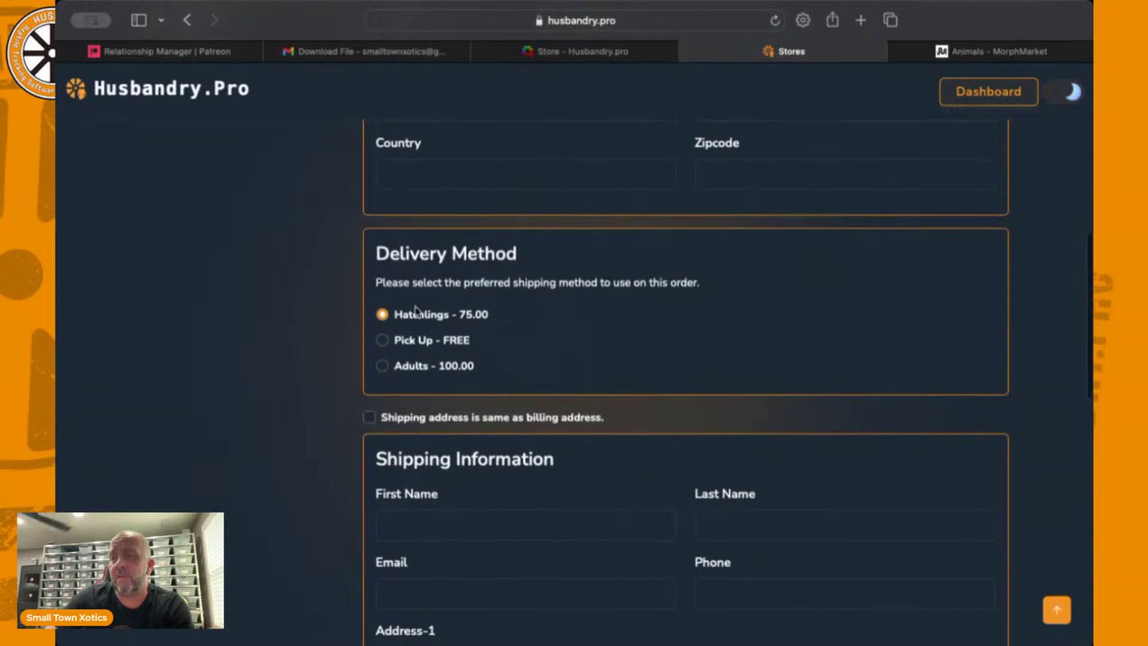
{"action": "scroll", "coordinate": [455, 358], "scroll_direction": "down", "scroll_amount": 2}
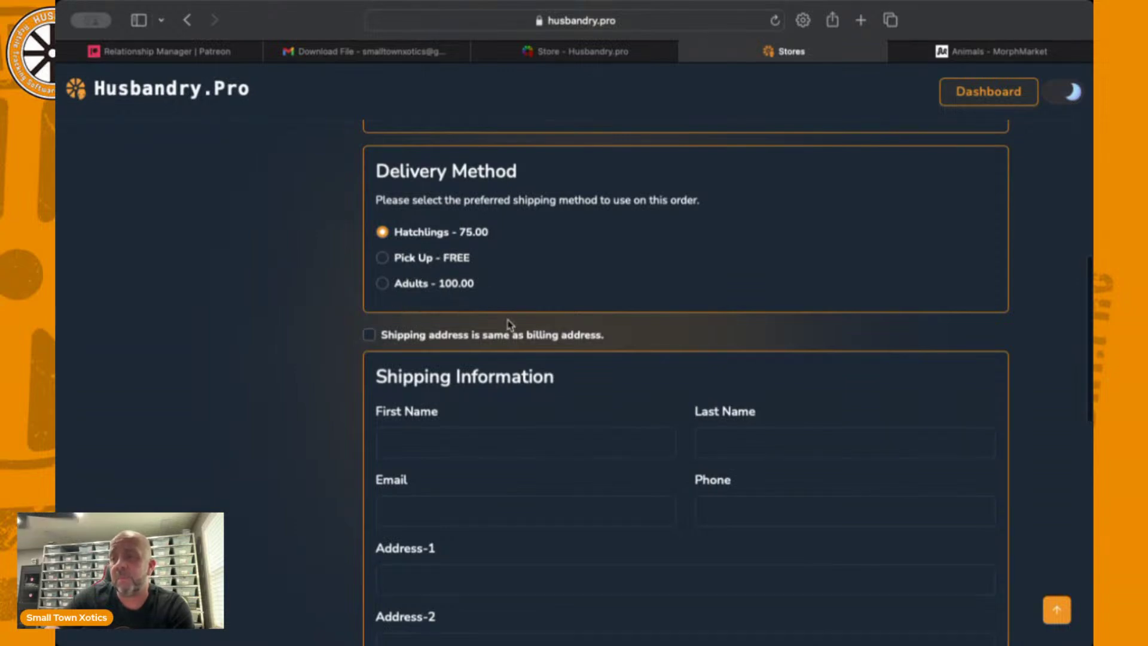
{"action": "scroll", "coordinate": [519, 337], "scroll_direction": "down", "scroll_amount": 12}
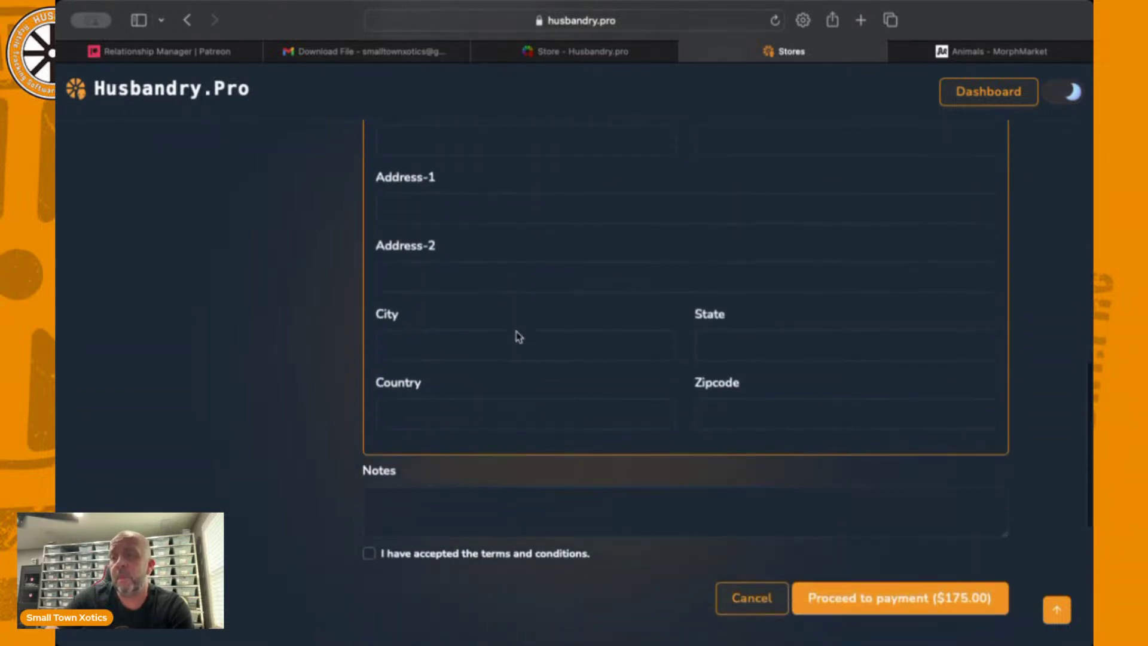
{"action": "scroll", "coordinate": [651, 401], "scroll_direction": "down", "scroll_amount": 2}
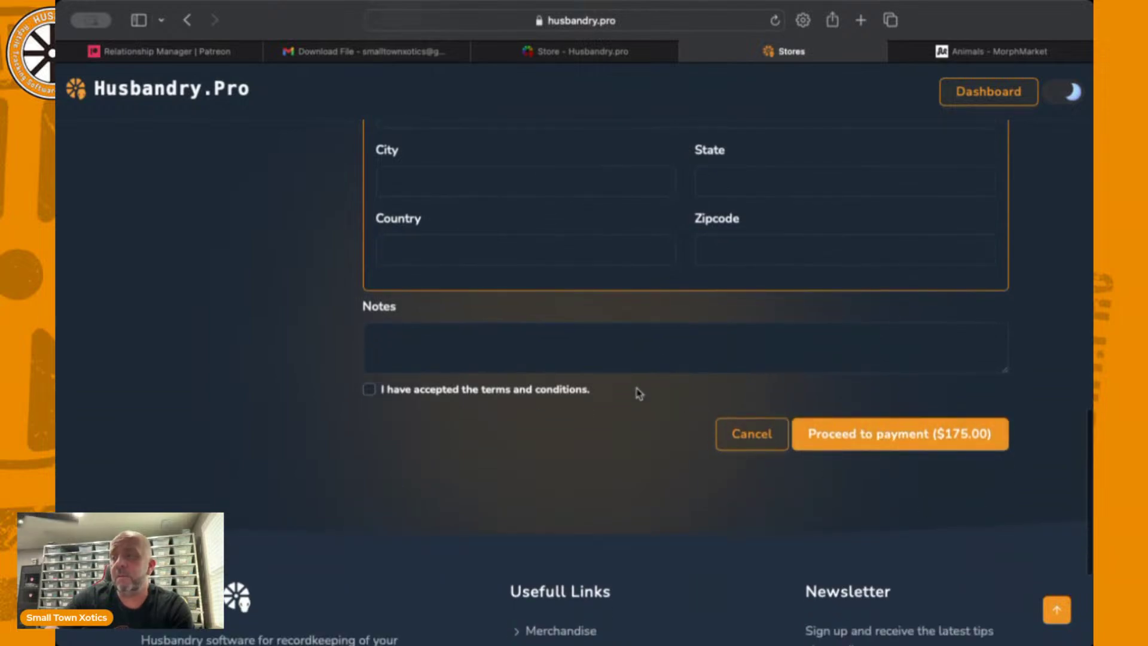
{"action": "scroll", "coordinate": [637, 393], "scroll_direction": "up", "scroll_amount": 3}
{"action": "scroll", "coordinate": [639, 393], "scroll_direction": "up", "scroll_amount": 20}
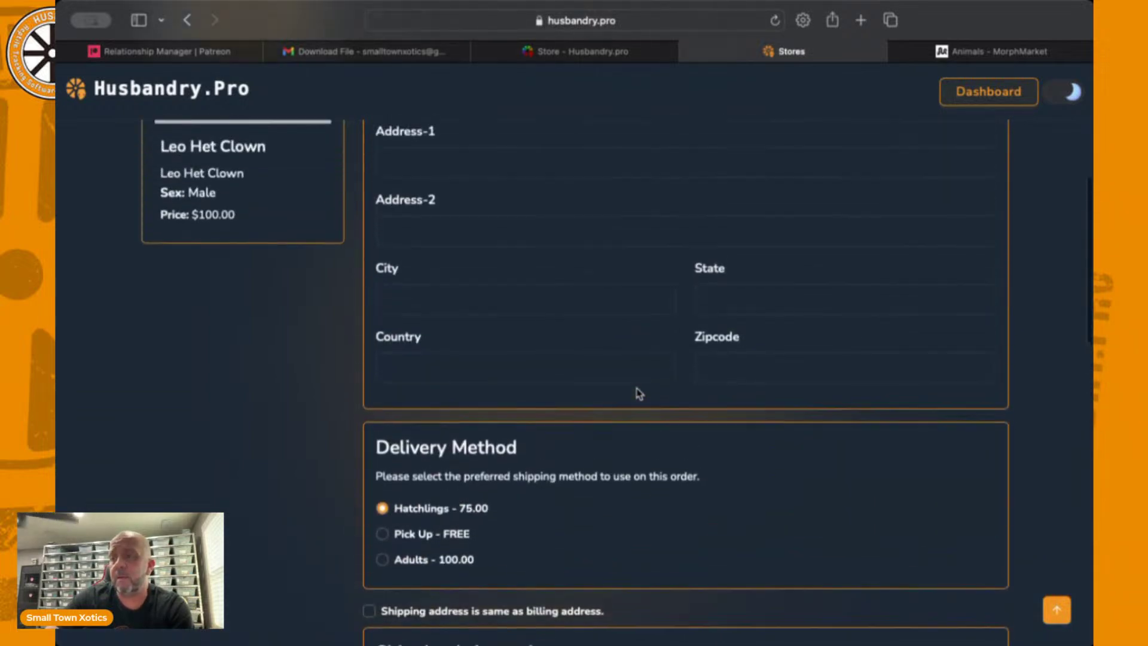
{"action": "scroll", "coordinate": [640, 393], "scroll_direction": "up", "scroll_amount": 4}
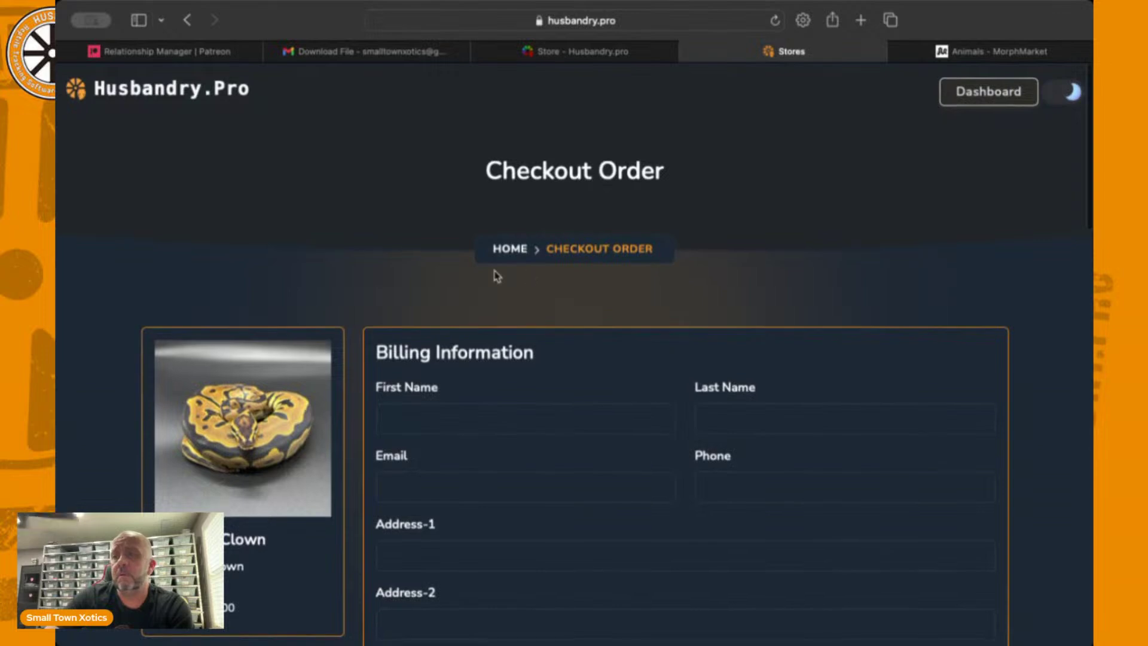
Leave the checkout for the dashboard and return to the Store setup page
{"action": "left_click", "coordinate": [989, 94]}
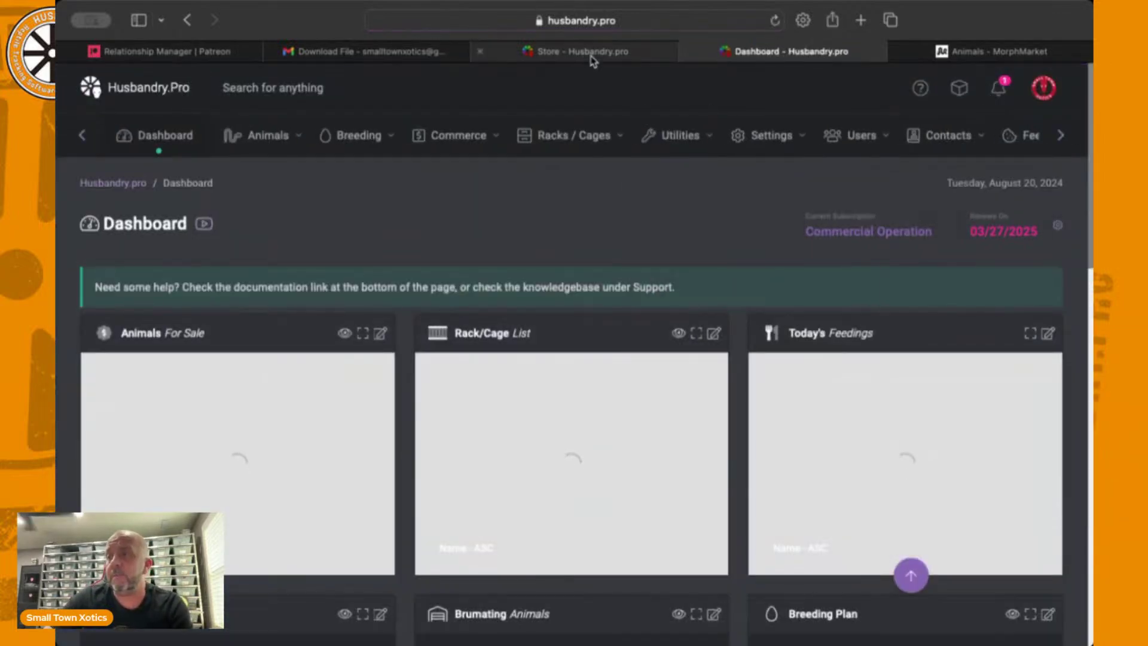
{"action": "left_click", "coordinate": [592, 57]}
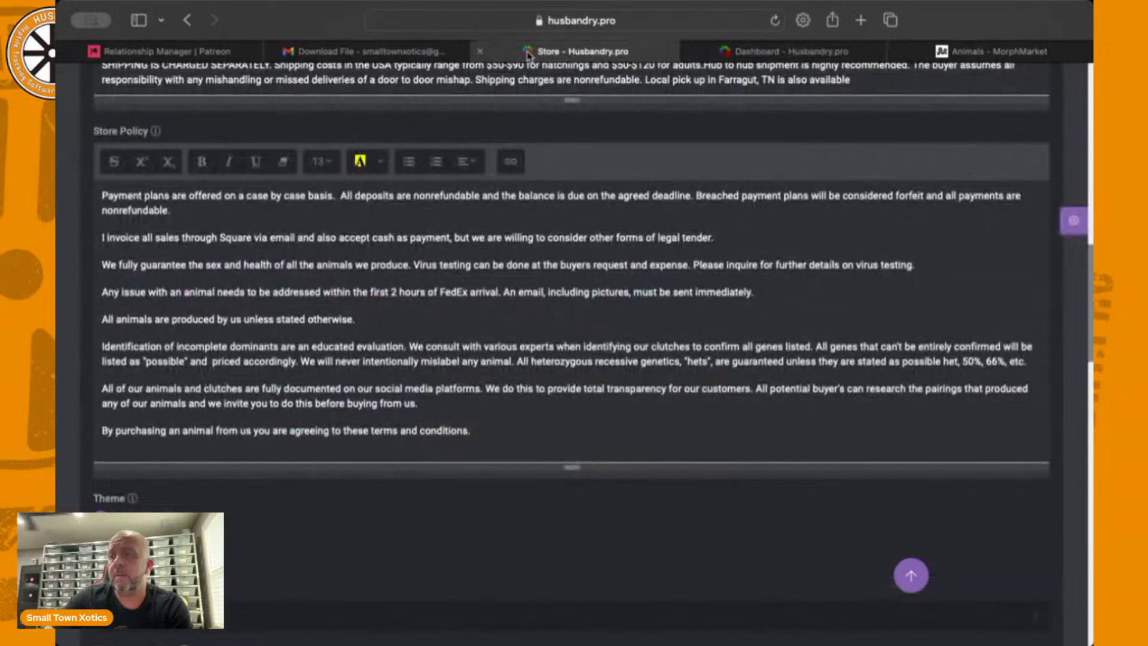
Visit the public storefront from the Store setup page
{"action": "left_click", "coordinate": [803, 56]}
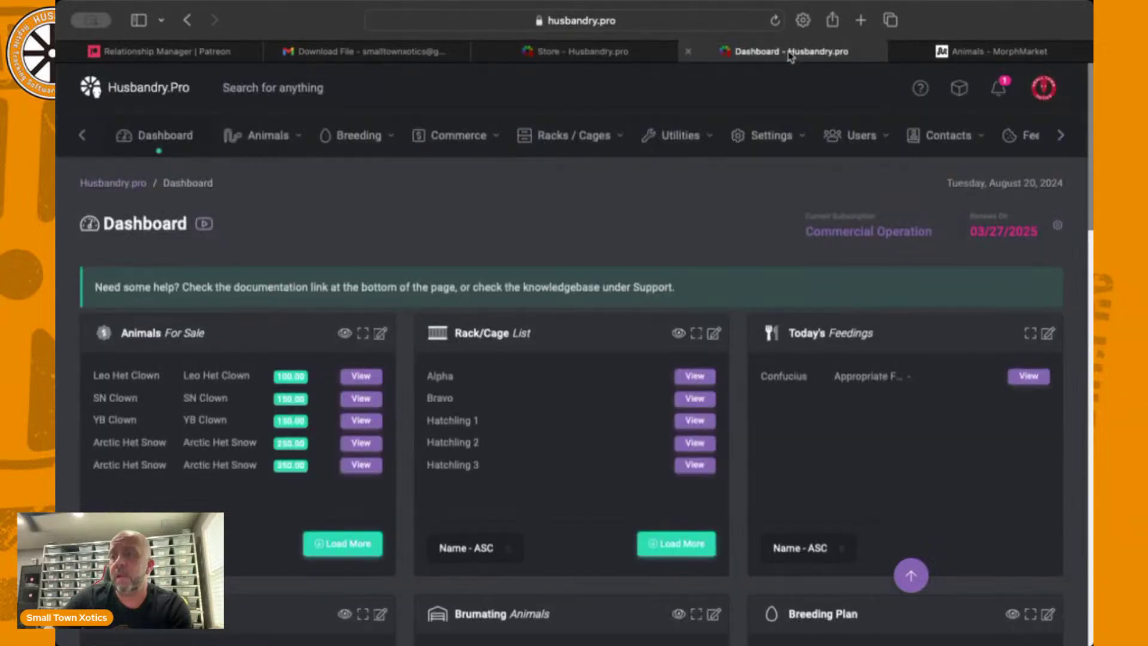
{"action": "left_click", "coordinate": [607, 57]}
{"action": "scroll", "coordinate": [874, 197], "scroll_direction": "up", "scroll_amount": 15}
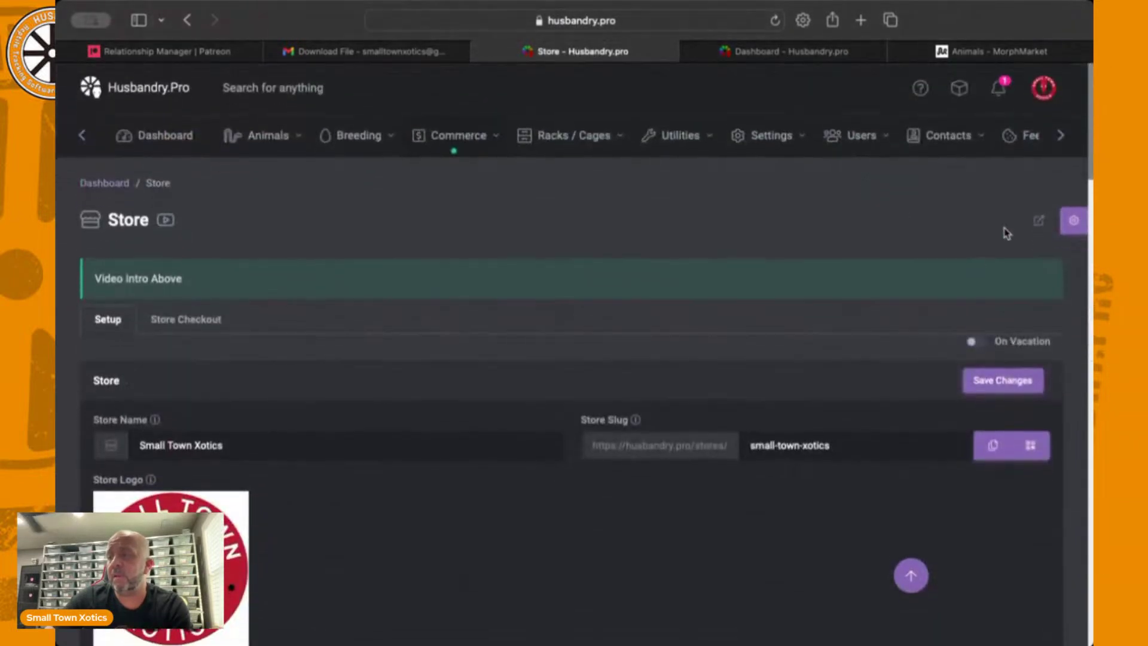
{"action": "left_click", "coordinate": [1039, 221]}
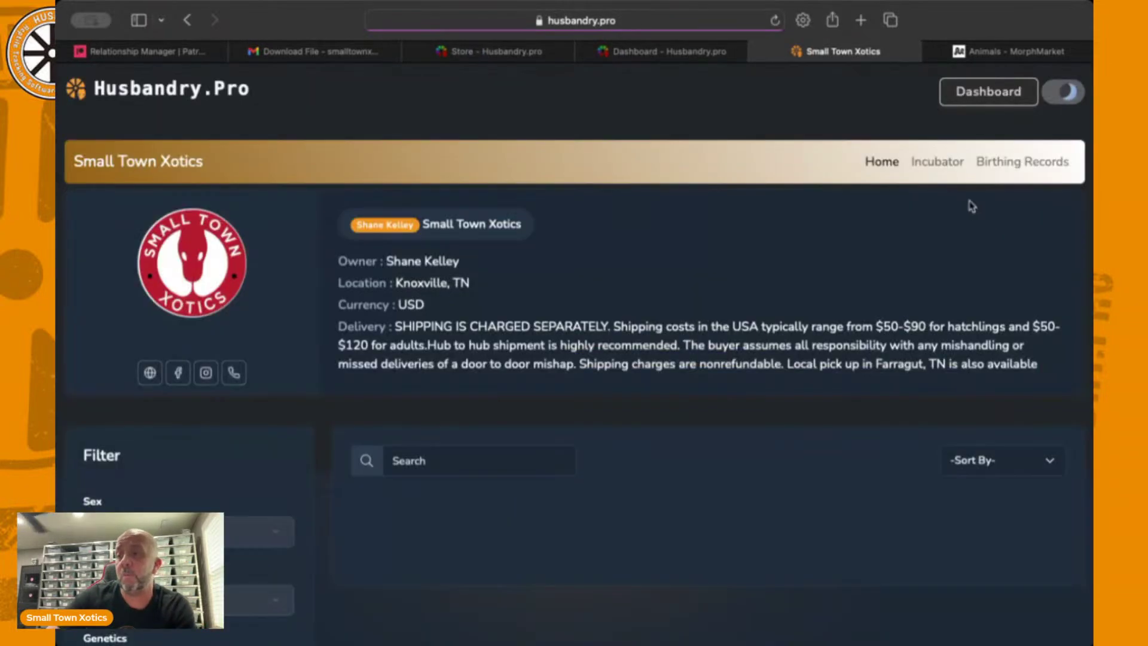
Examine the storefront's Incubator page with its clutch parents, laid and hatch dates and incubation progress, then return to the storefront
{"action": "left_click", "coordinate": [936, 163]}
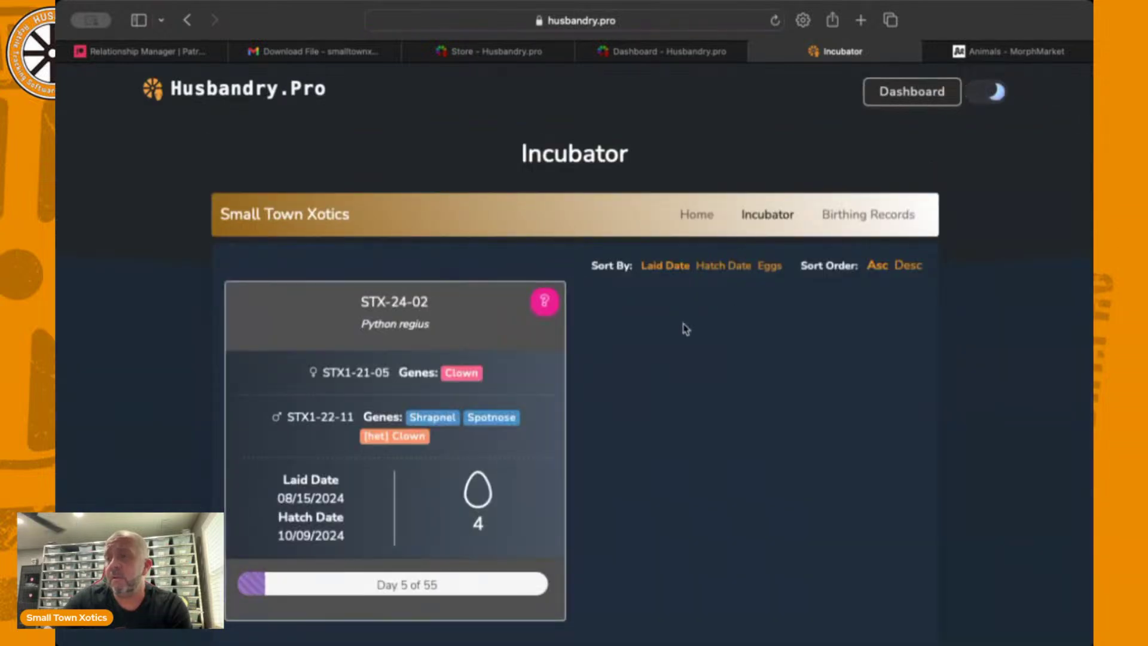
{"action": "scroll", "coordinate": [602, 331], "scroll_direction": "down", "scroll_amount": 4}
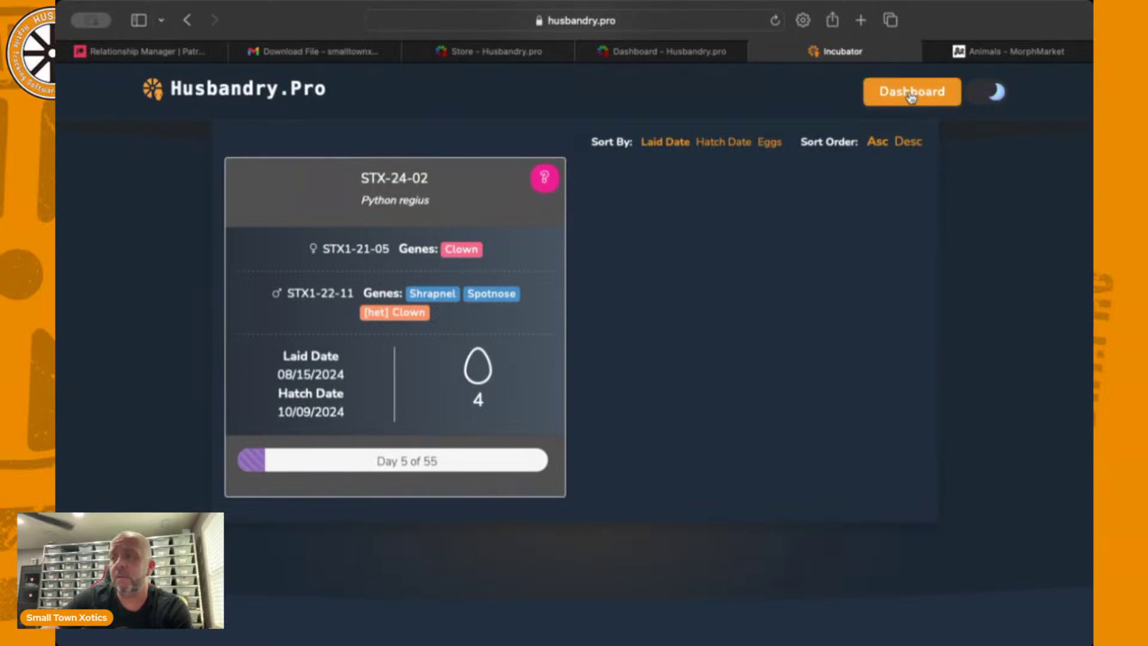
{"action": "left_click", "coordinate": [189, 21]}
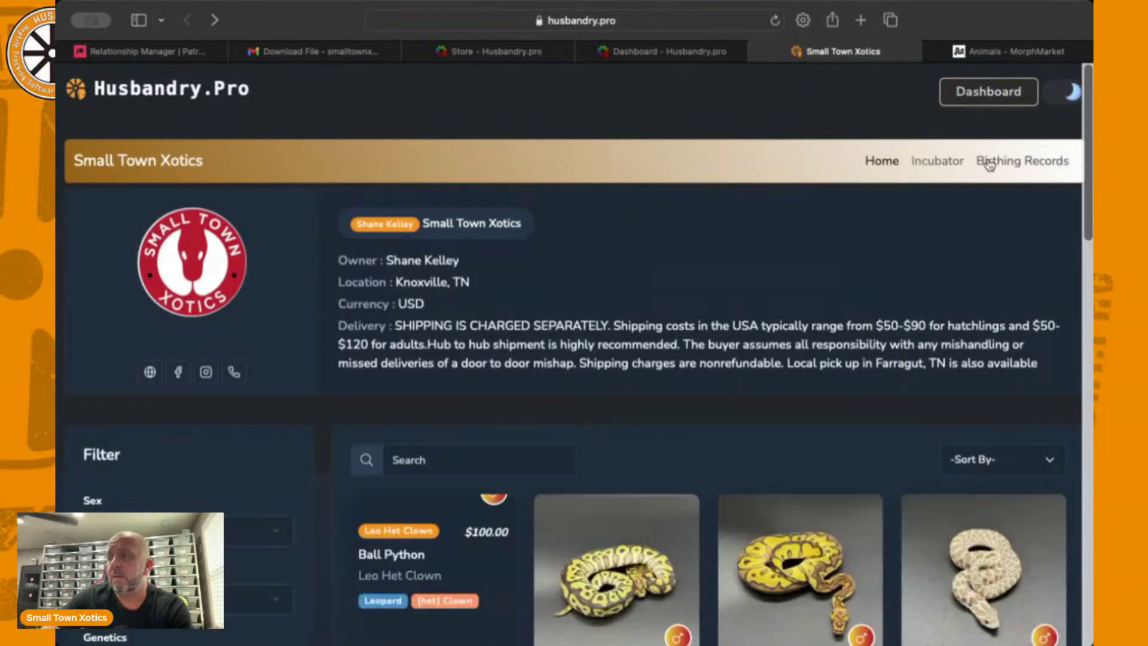
Review the clutch entries on the storefront's Birthing Records page, then return to the storefront home page
{"action": "left_click", "coordinate": [1009, 166]}
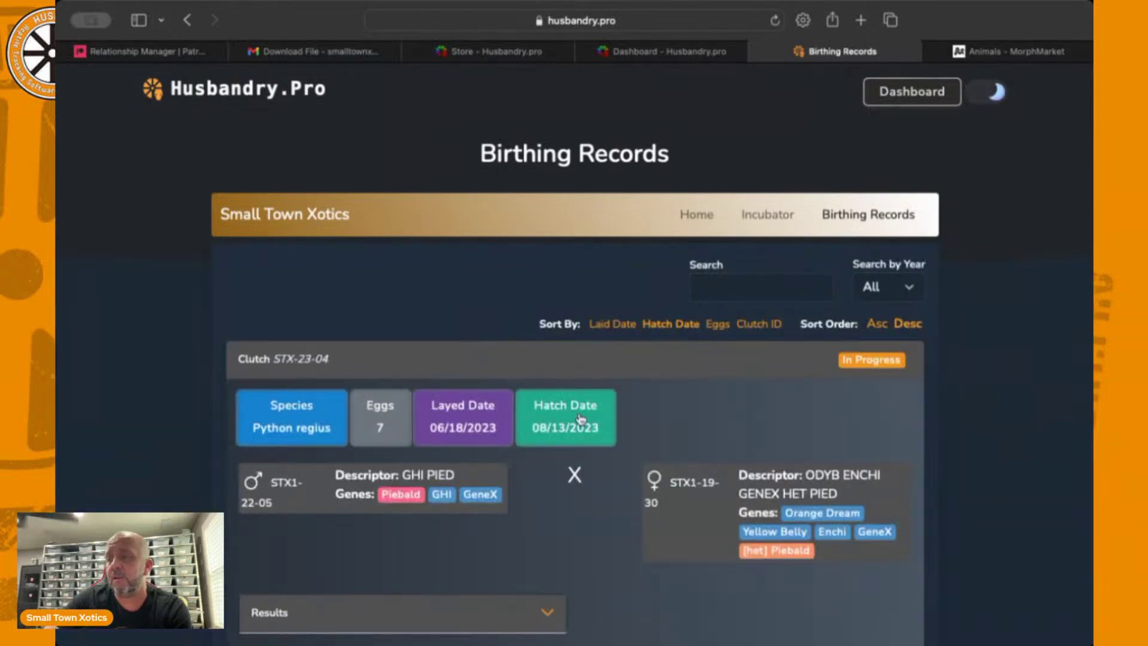
{"action": "scroll", "coordinate": [581, 419], "scroll_direction": "down", "scroll_amount": 6}
{"action": "scroll", "coordinate": [584, 413], "scroll_direction": "up", "scroll_amount": 6}
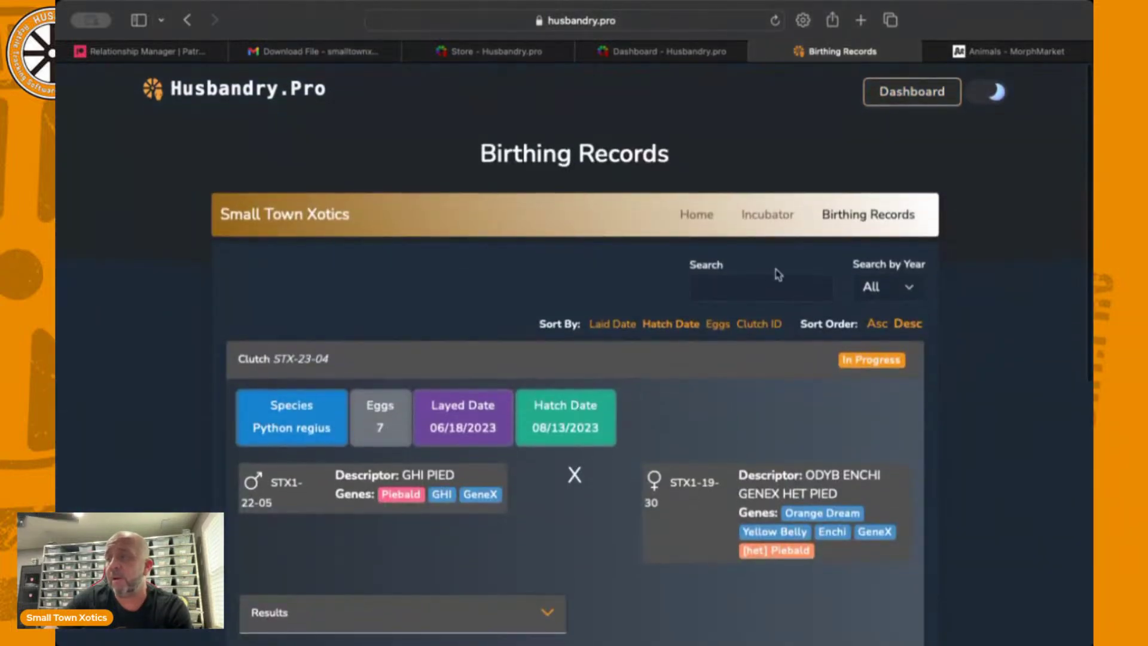
{"action": "left_click", "coordinate": [703, 217]}
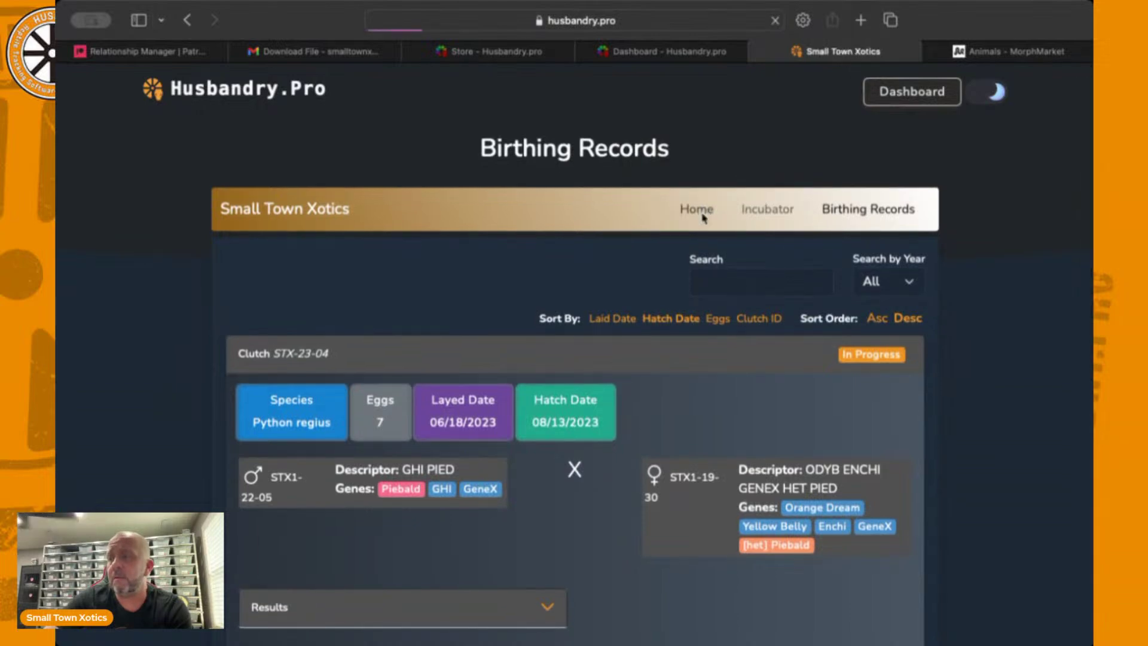
Preview the storefront in light mode, then restore dark mode
{"action": "scroll", "coordinate": [699, 279], "scroll_direction": "down", "scroll_amount": 3}
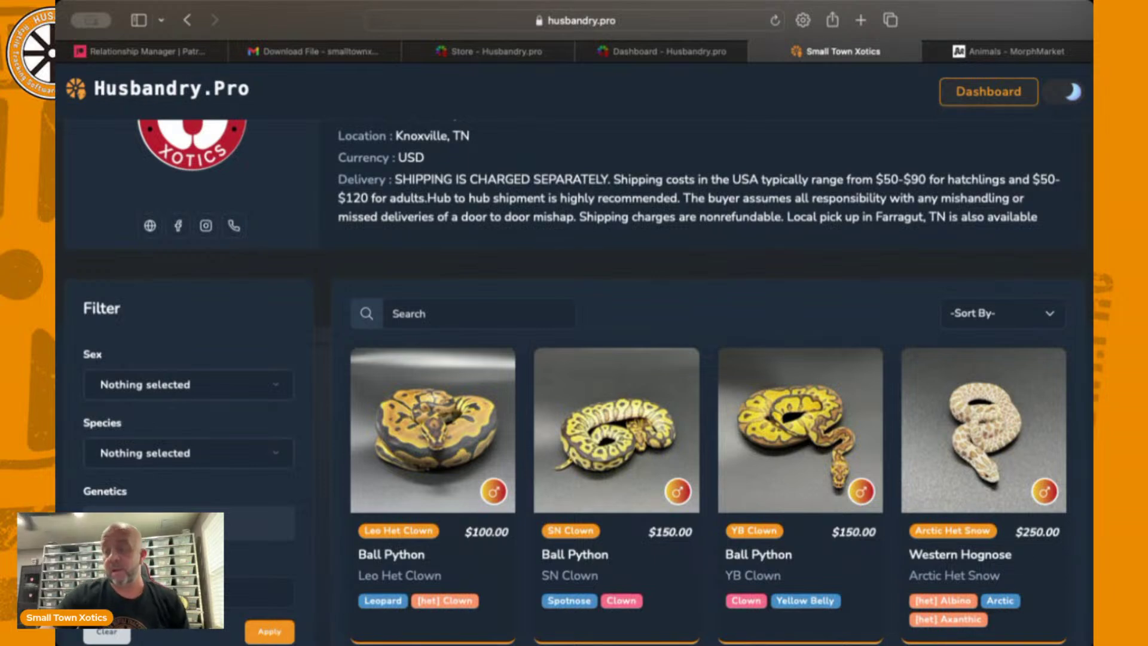
{"action": "left_click", "coordinate": [1071, 96]}
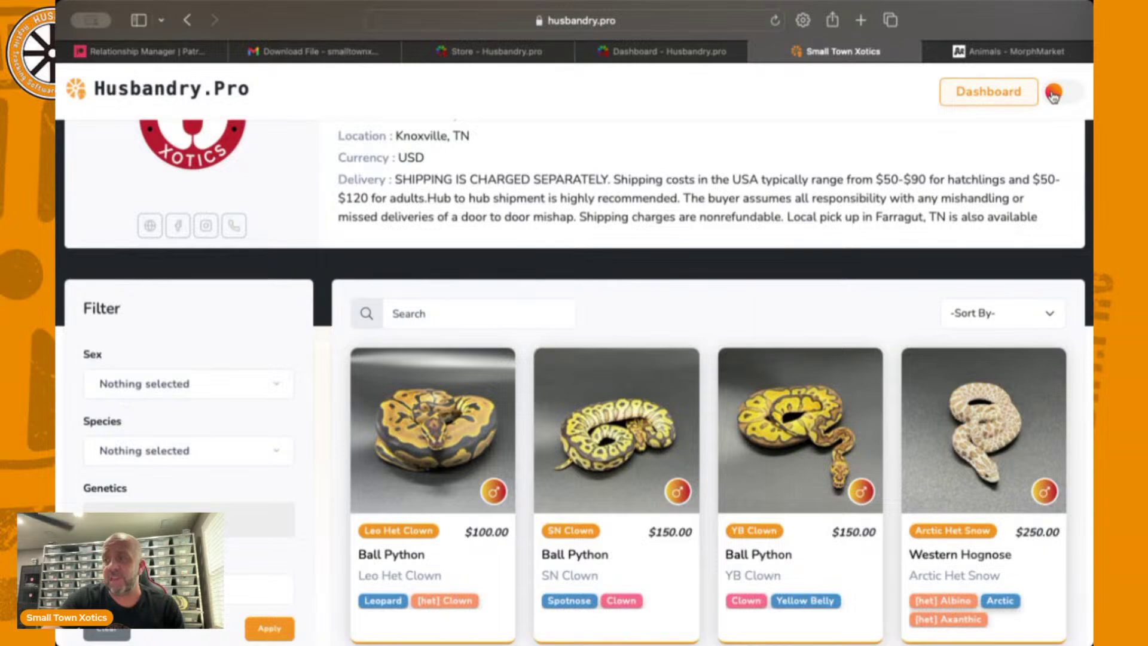
{"action": "left_click", "coordinate": [1054, 95]}
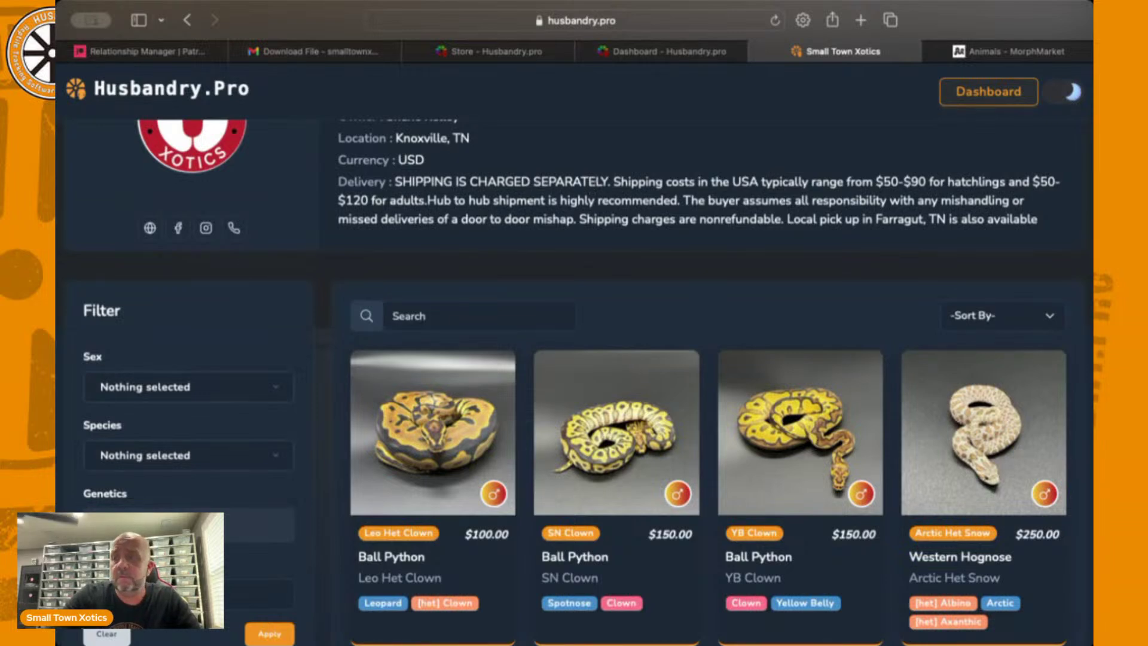
Browse the whole storefront home page, examining the store details, filters and all listed for-sale animals
{"action": "scroll", "coordinate": [292, 266], "scroll_direction": "up", "scroll_amount": 3}
{"action": "scroll", "coordinate": [291, 266], "scroll_direction": "down", "scroll_amount": 5}
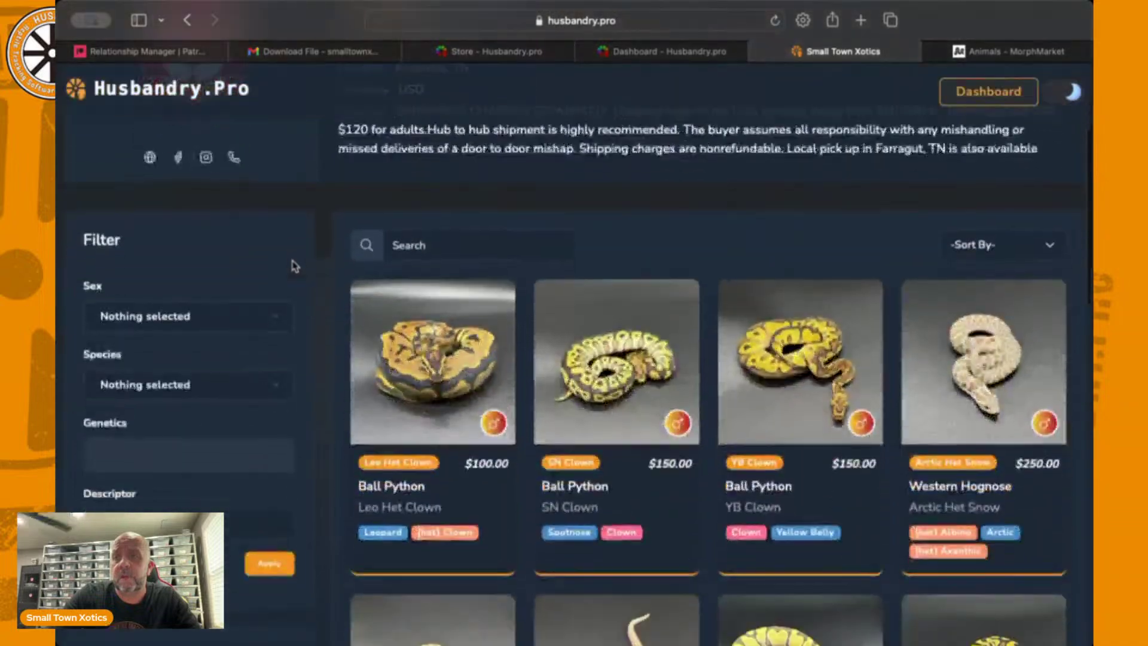
{"action": "scroll", "coordinate": [293, 267], "scroll_direction": "up", "scroll_amount": 5}
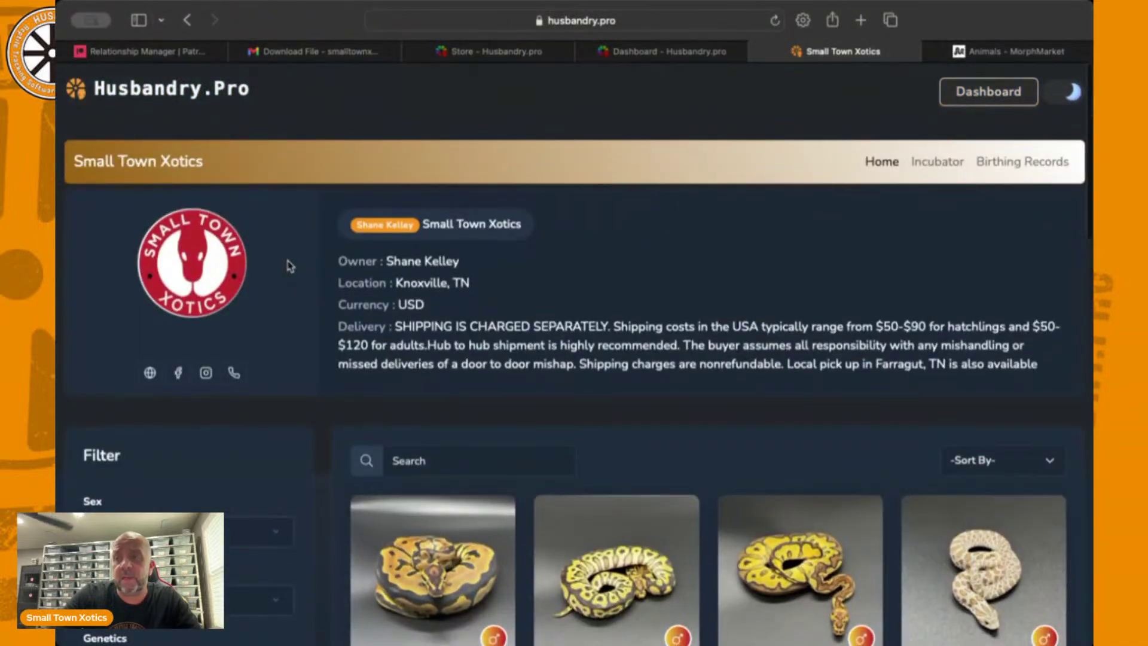
{"action": "scroll", "coordinate": [618, 365], "scroll_direction": "down", "scroll_amount": 6}
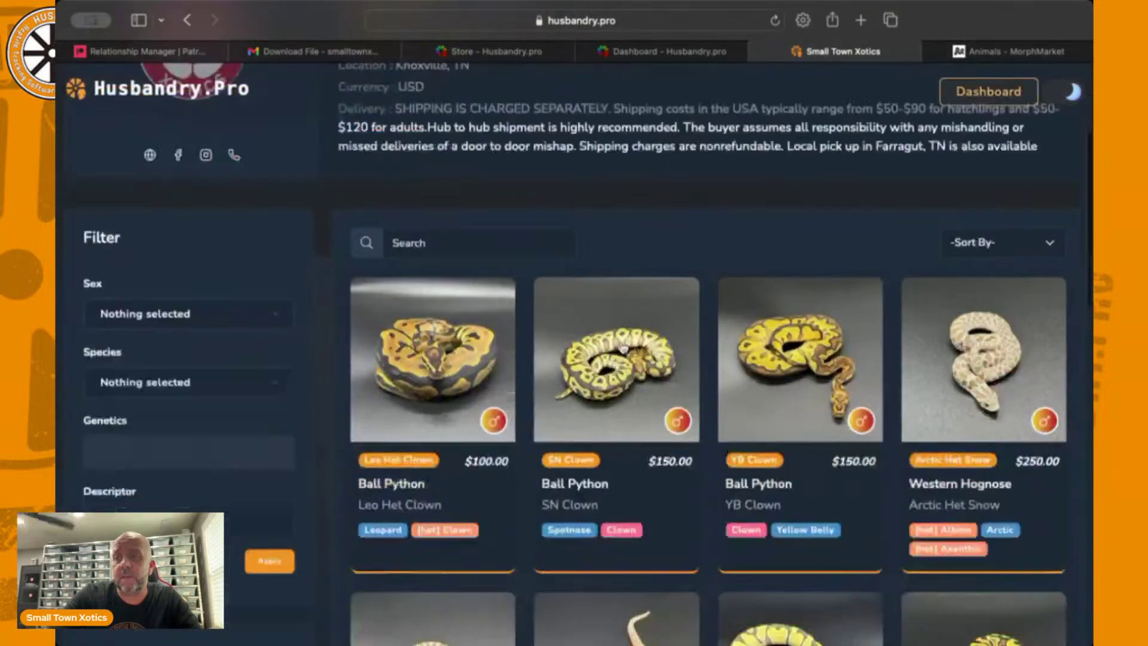
{"action": "scroll", "coordinate": [622, 347], "scroll_direction": "down", "scroll_amount": 10}
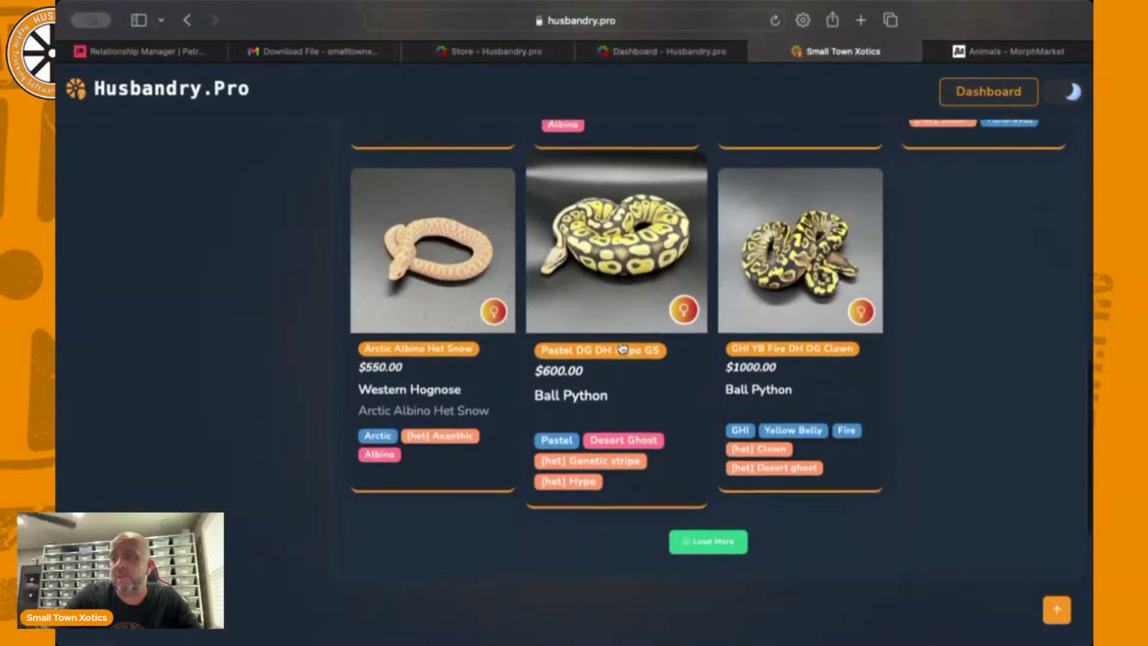
{"action": "scroll", "coordinate": [622, 344], "scroll_direction": "down", "scroll_amount": 3}
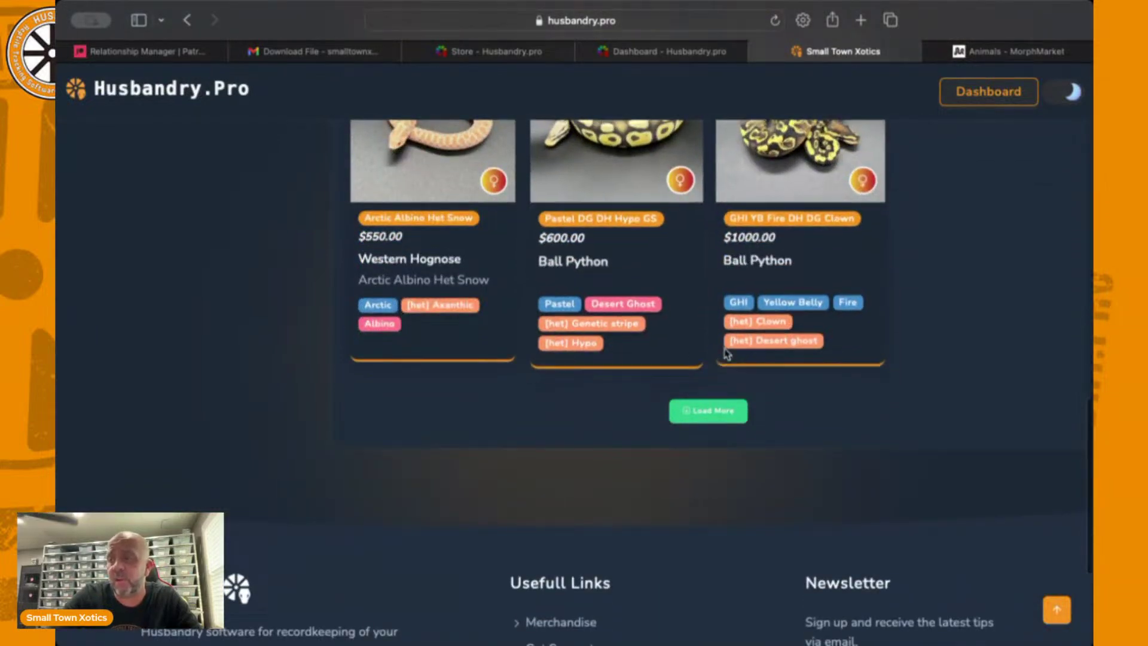
{"action": "scroll", "coordinate": [738, 331], "scroll_direction": "up", "scroll_amount": 5}
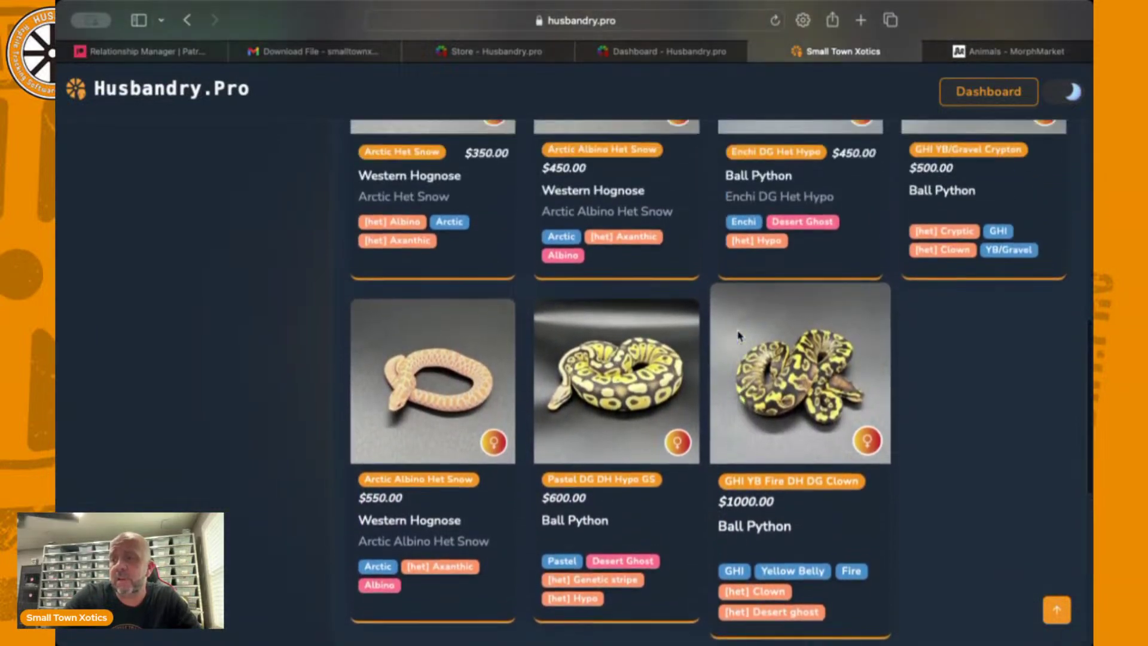
{"action": "scroll", "coordinate": [738, 336], "scroll_direction": "up", "scroll_amount": 15}
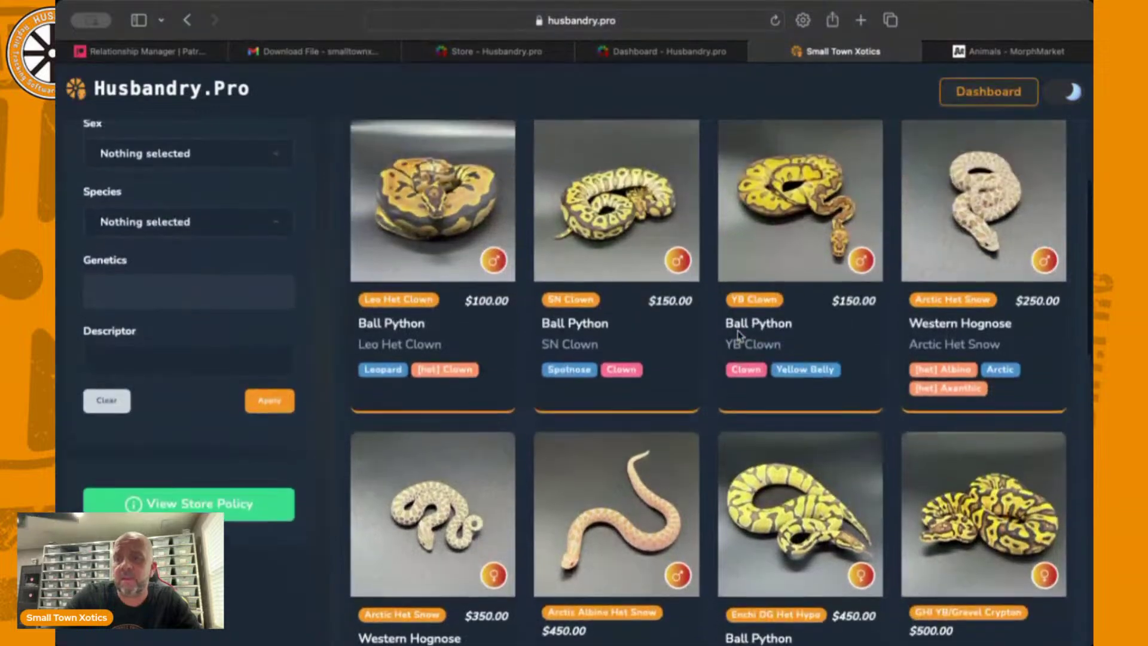
{"action": "scroll", "coordinate": [738, 336], "scroll_direction": "up", "scroll_amount": 5}
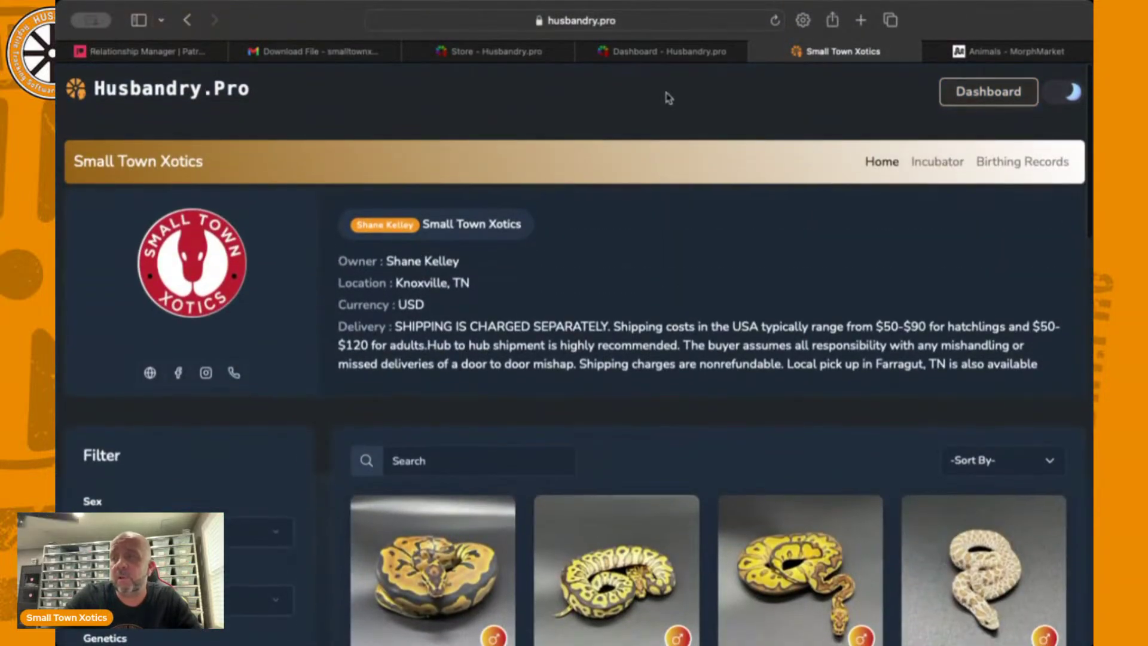
Close the public storefront and Store setup pages, and return to the Husbandry.Pro dashboard after checking MorphMarket's Animals list
{"action": "left_click", "coordinate": [757, 51]}
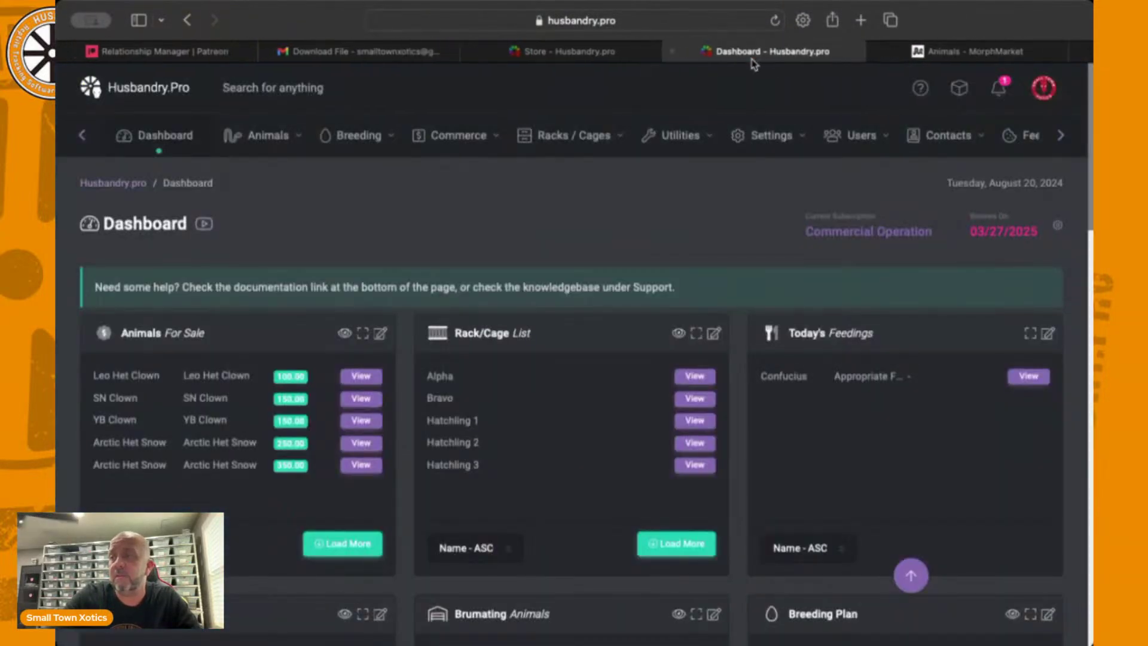
{"action": "left_click", "coordinate": [598, 53]}
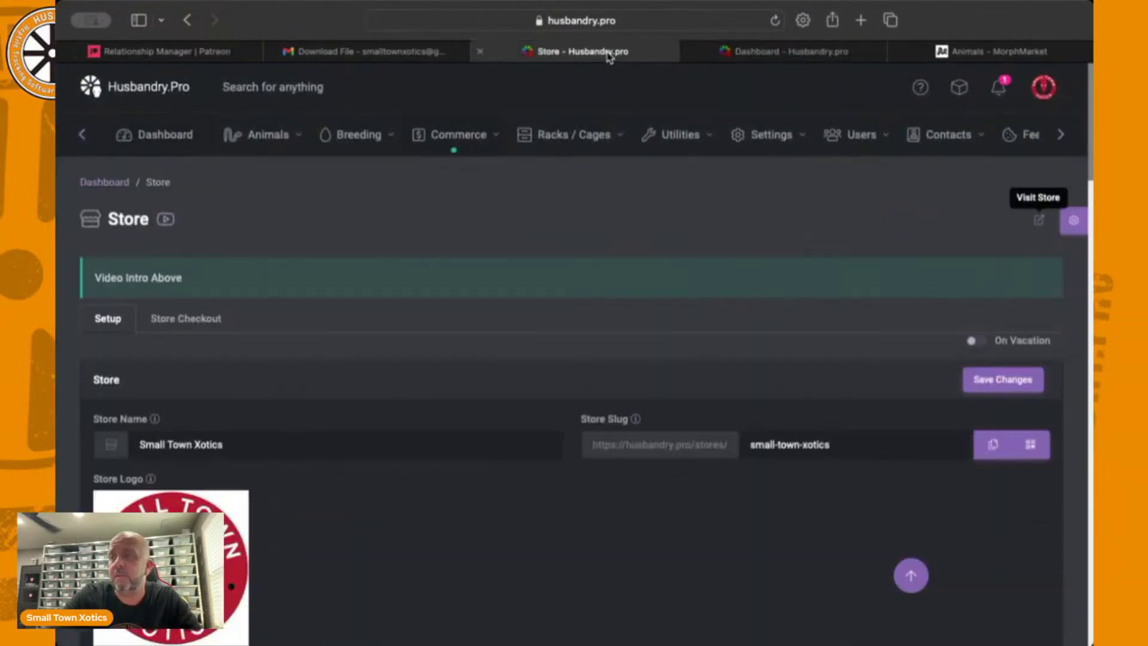
{"action": "left_click", "coordinate": [480, 51]}
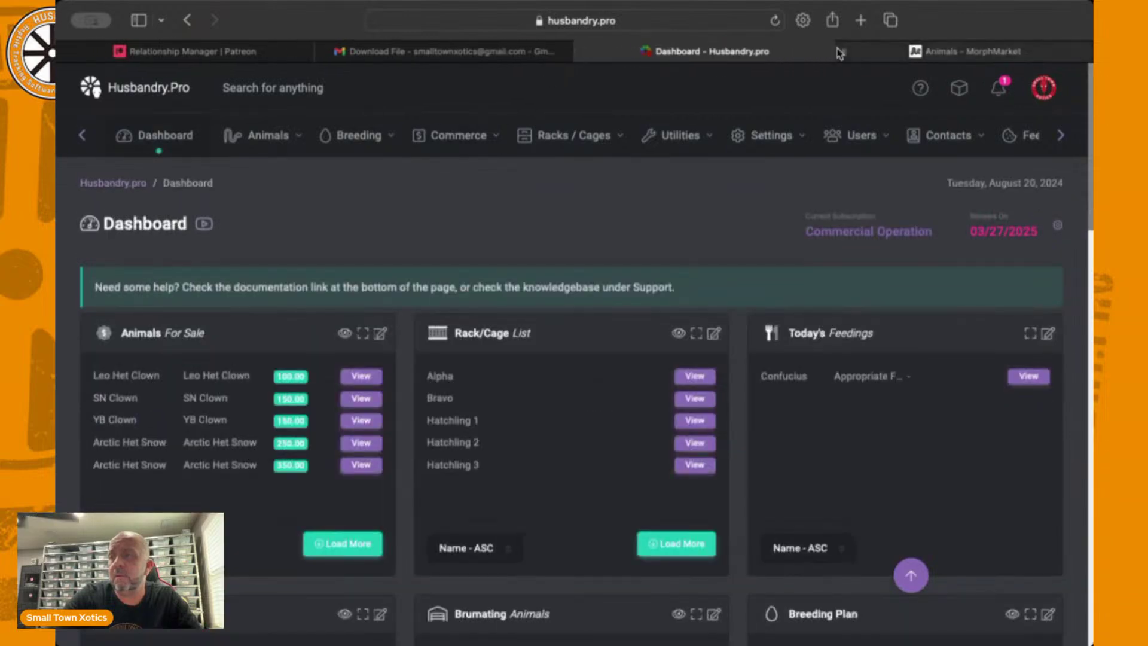
{"action": "left_click", "coordinate": [915, 54]}
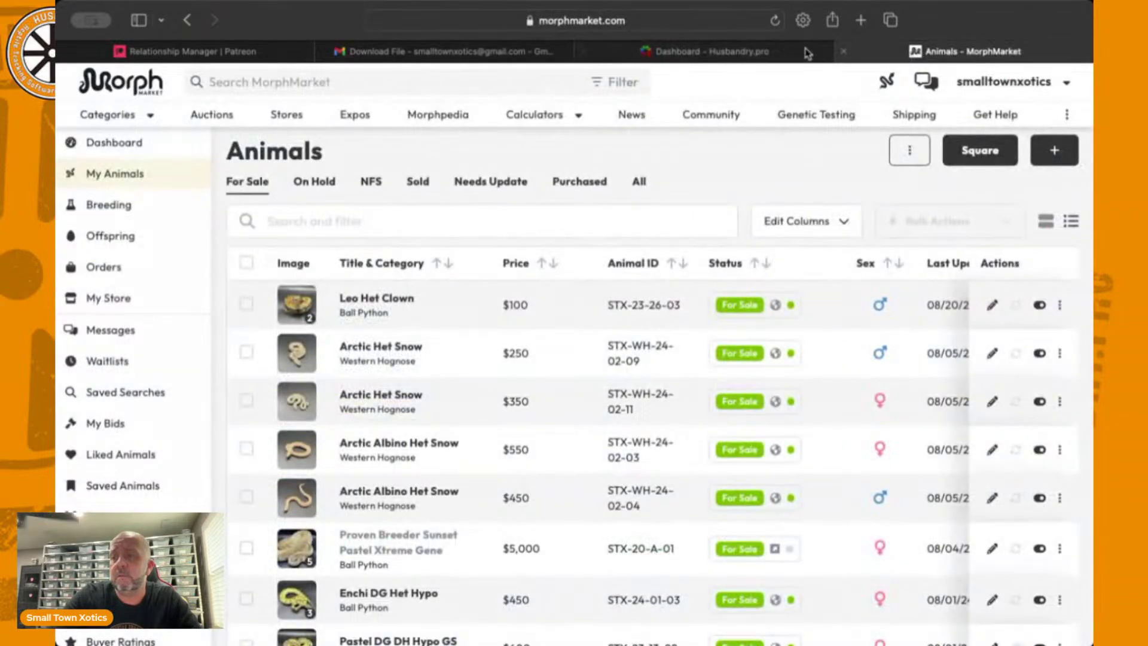
{"action": "left_click", "coordinate": [666, 51]}
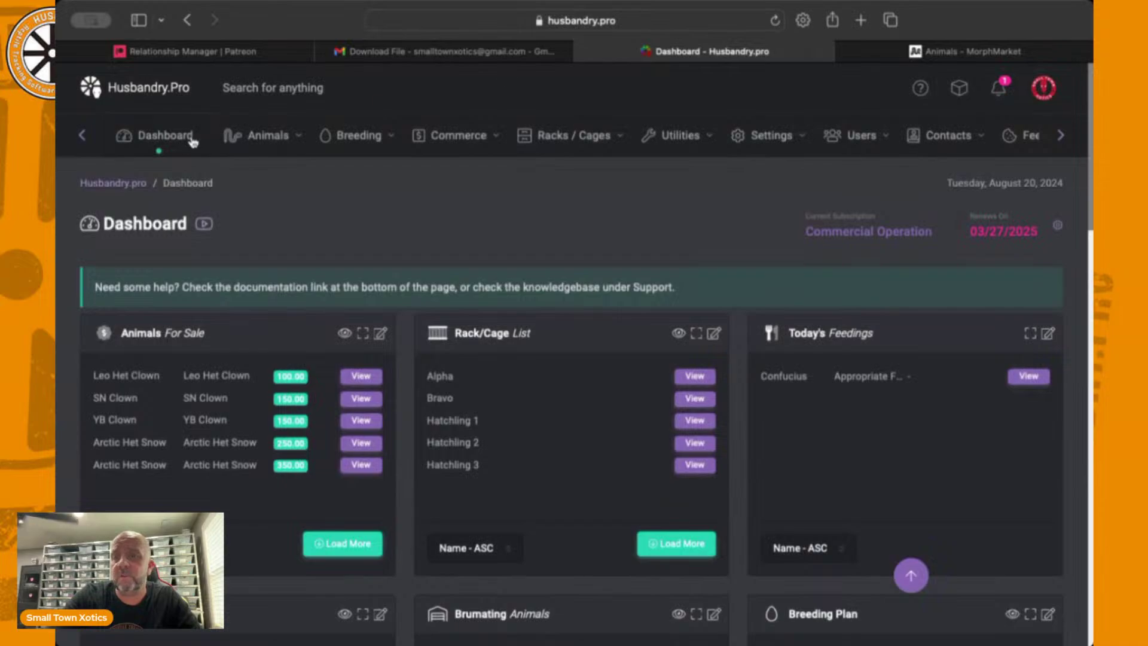